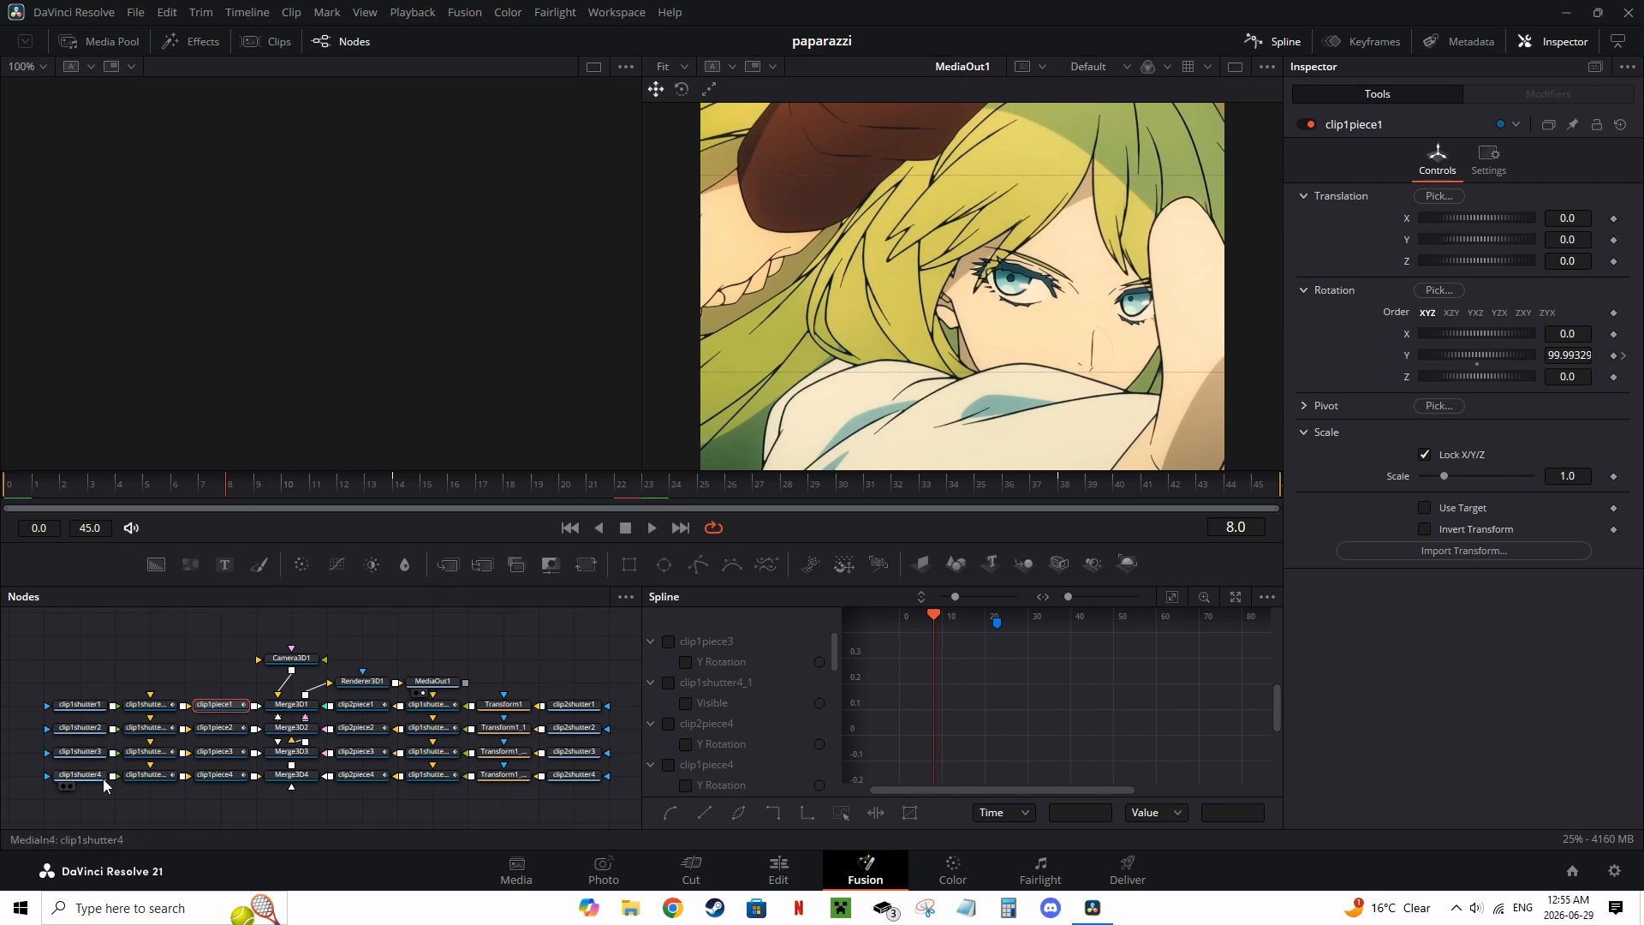
Step: Switch to the Edit page and open the tut timeline
{"action": "mouse_move", "coordinate": [210, 780]}
{"action": "left_mouse_down"}
{"action": "mouse_move", "coordinate": [151, 790]}
{"action": "mouse_move", "coordinate": [196, 780]}
{"action": "left_mouse_up"}
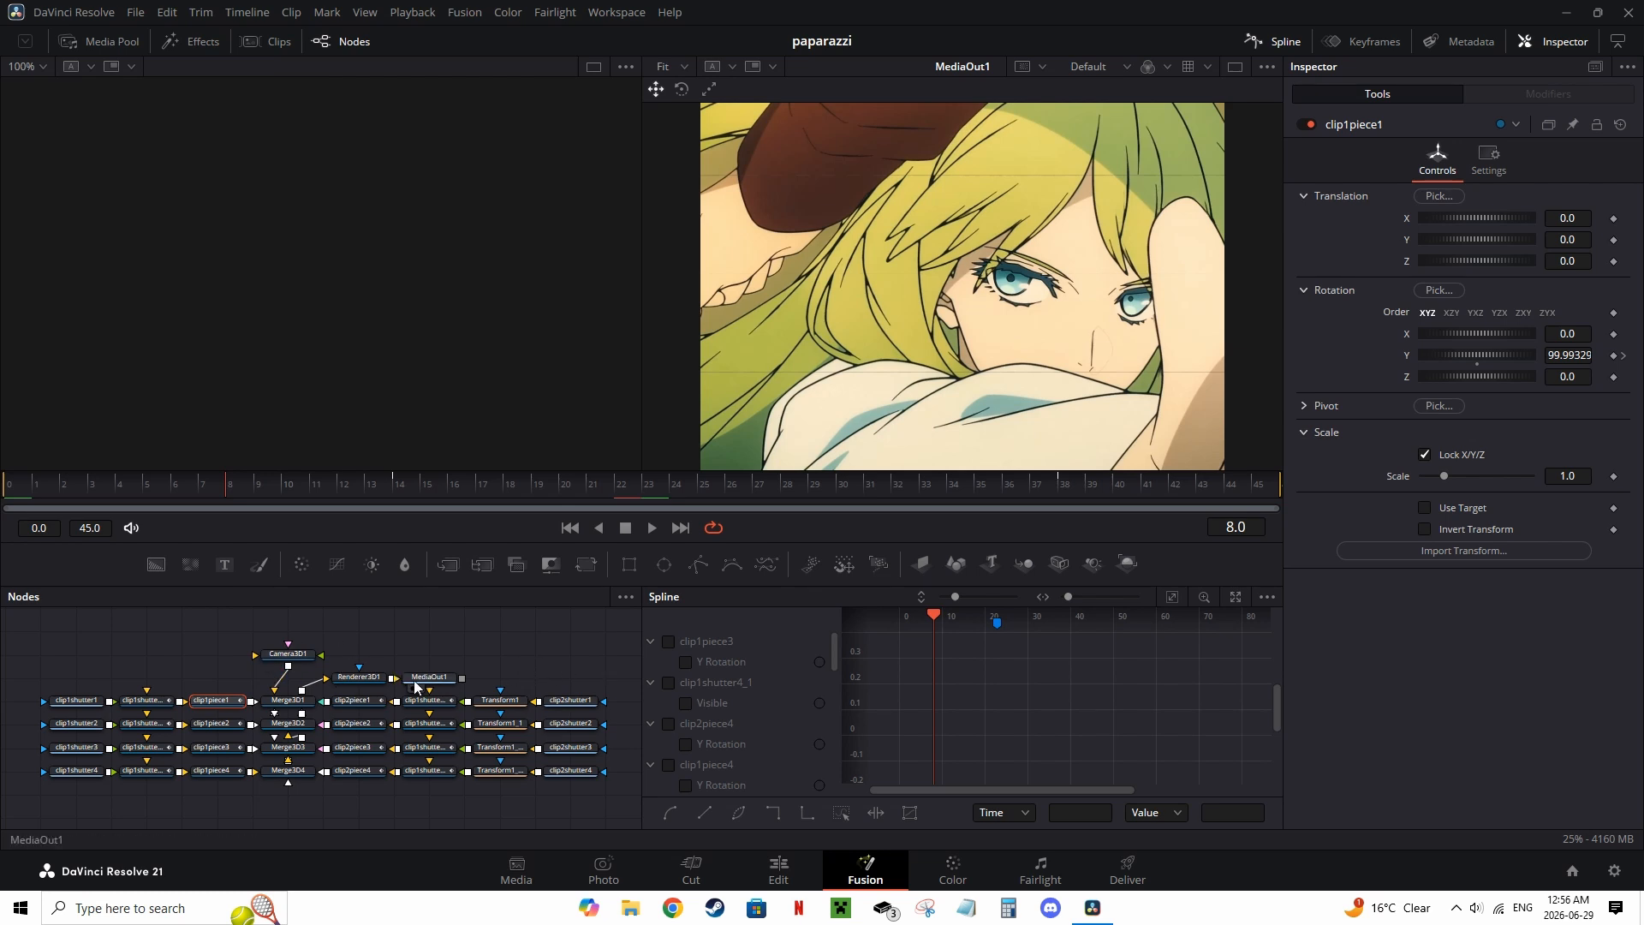
{"action": "mouse_move", "coordinate": [364, 688]}
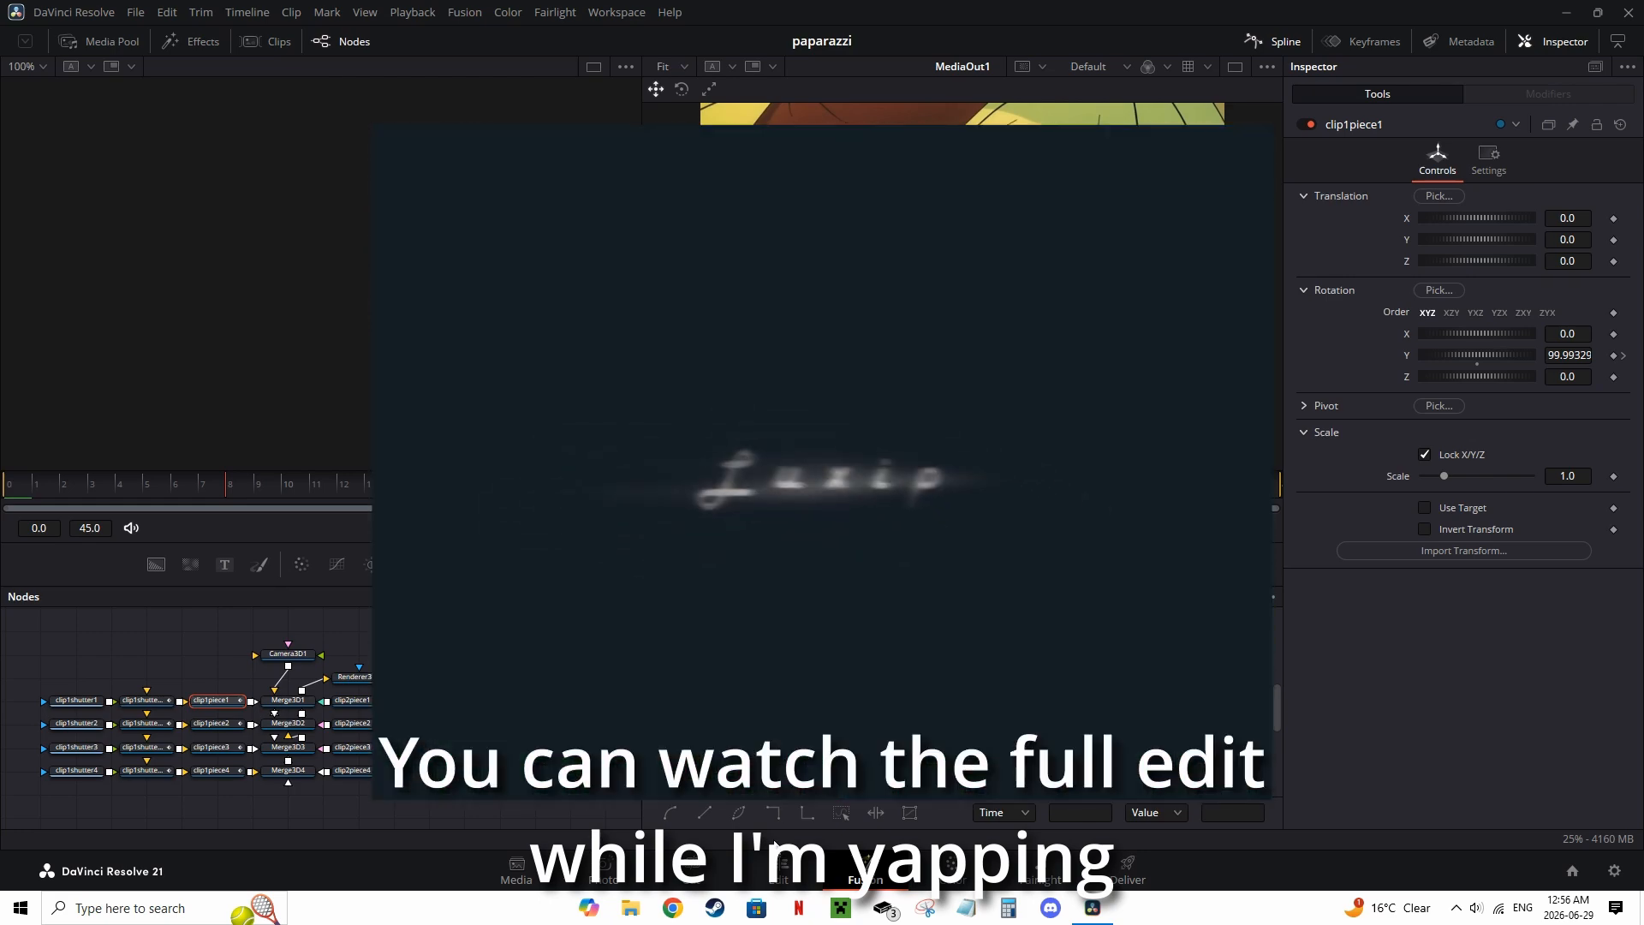
{"action": "left_click", "coordinate": [775, 873]}
{"action": "left_click", "coordinate": [821, 70]}
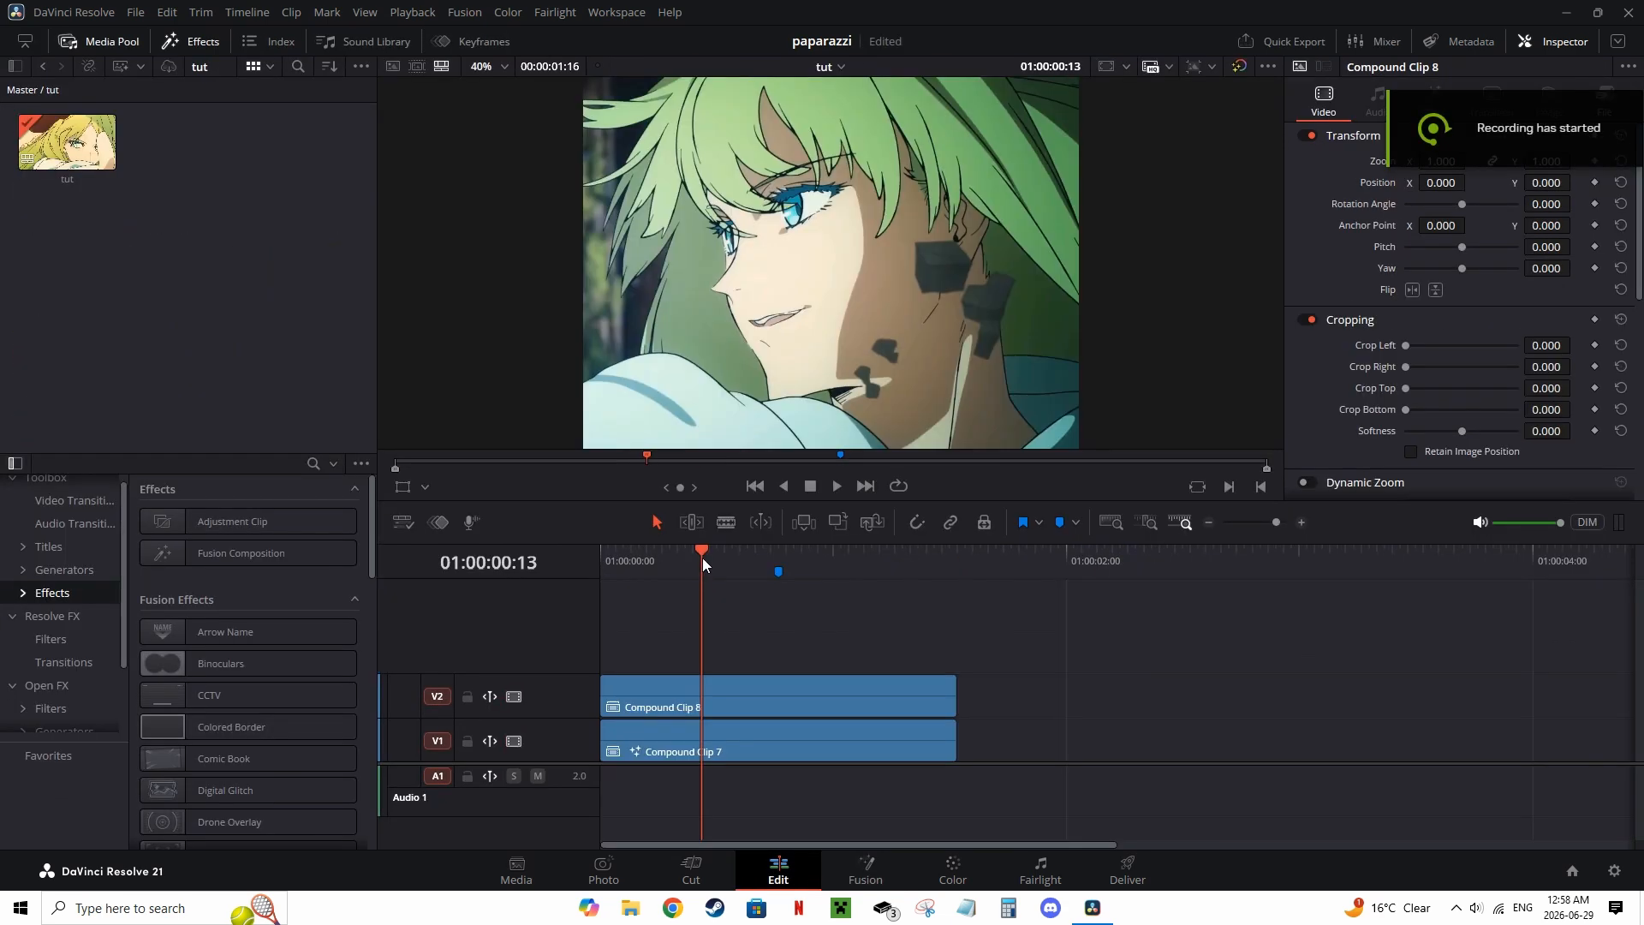
{"action": "left_click_drag", "start_coordinate": [702, 557], "coordinate": [592, 579]}
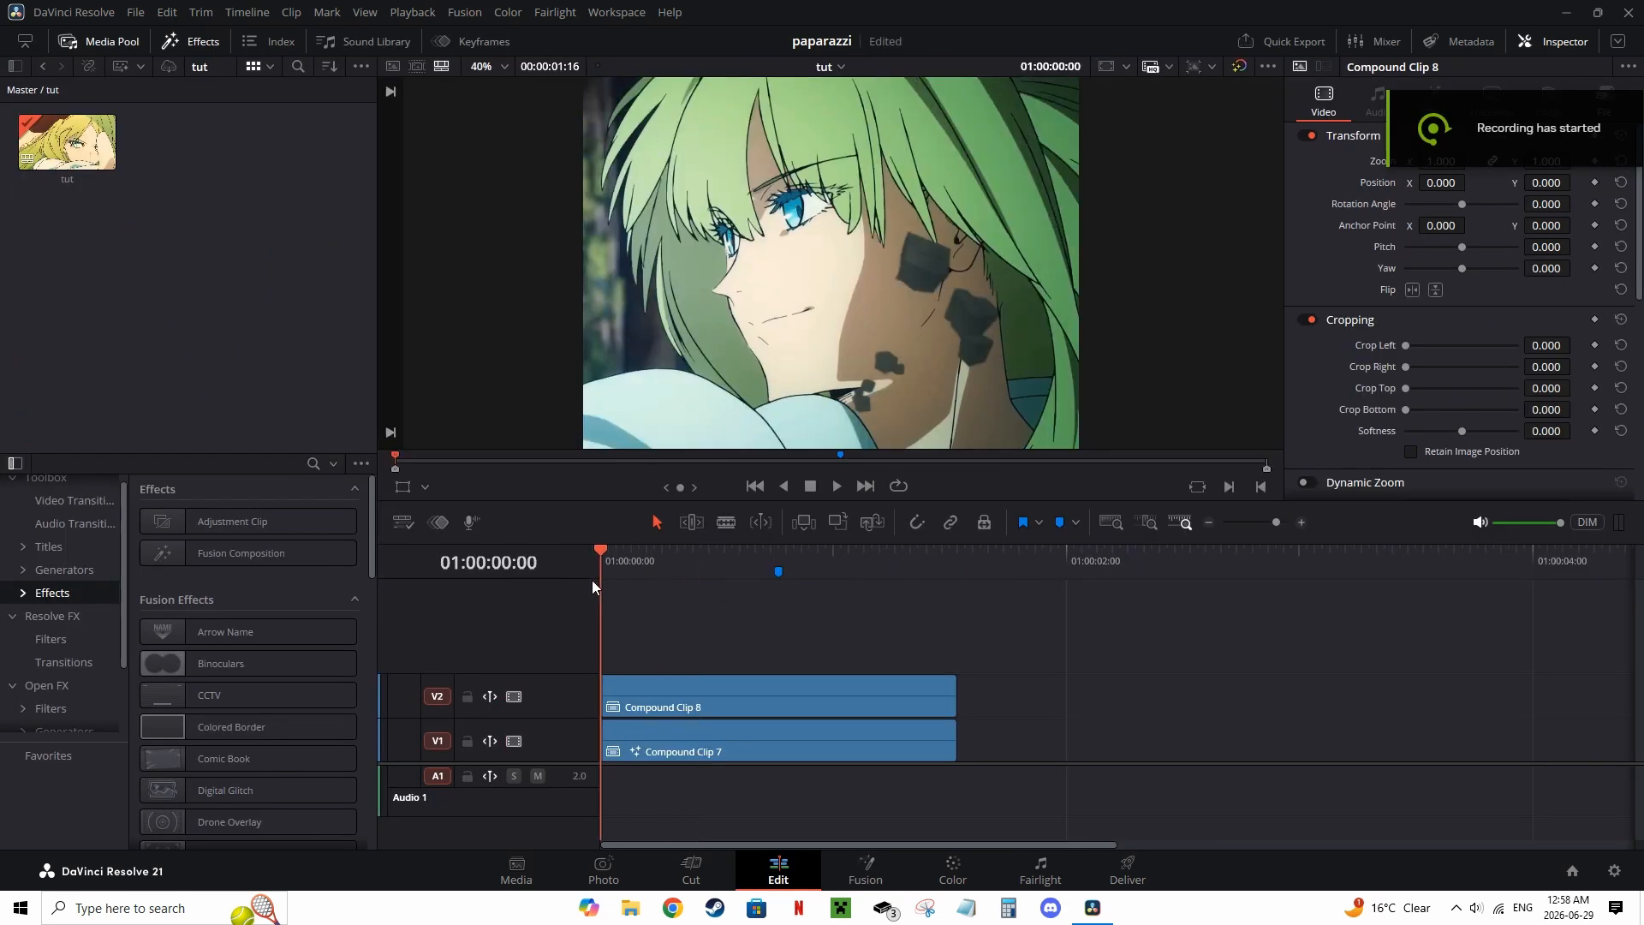
Step: Preview the two stacked clips by toggling track V2's visibility and scrubbing the playhead
{"action": "left_click", "coordinate": [514, 696]}
{"action": "key", "text": "space"}
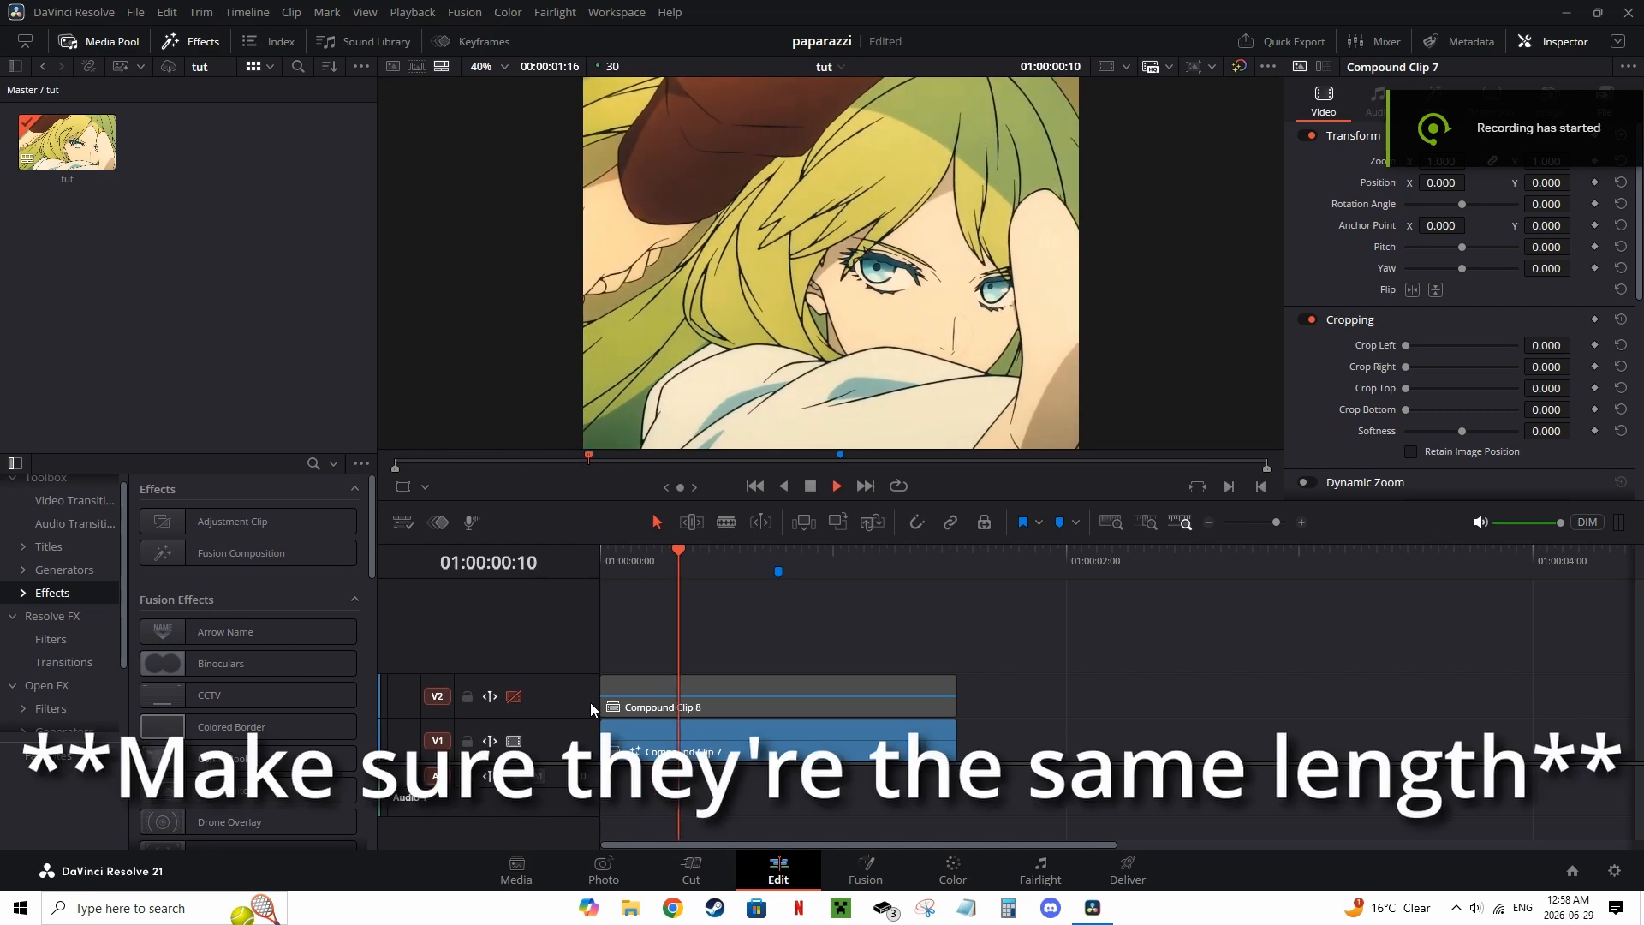
{"action": "left_click", "coordinate": [513, 696]}
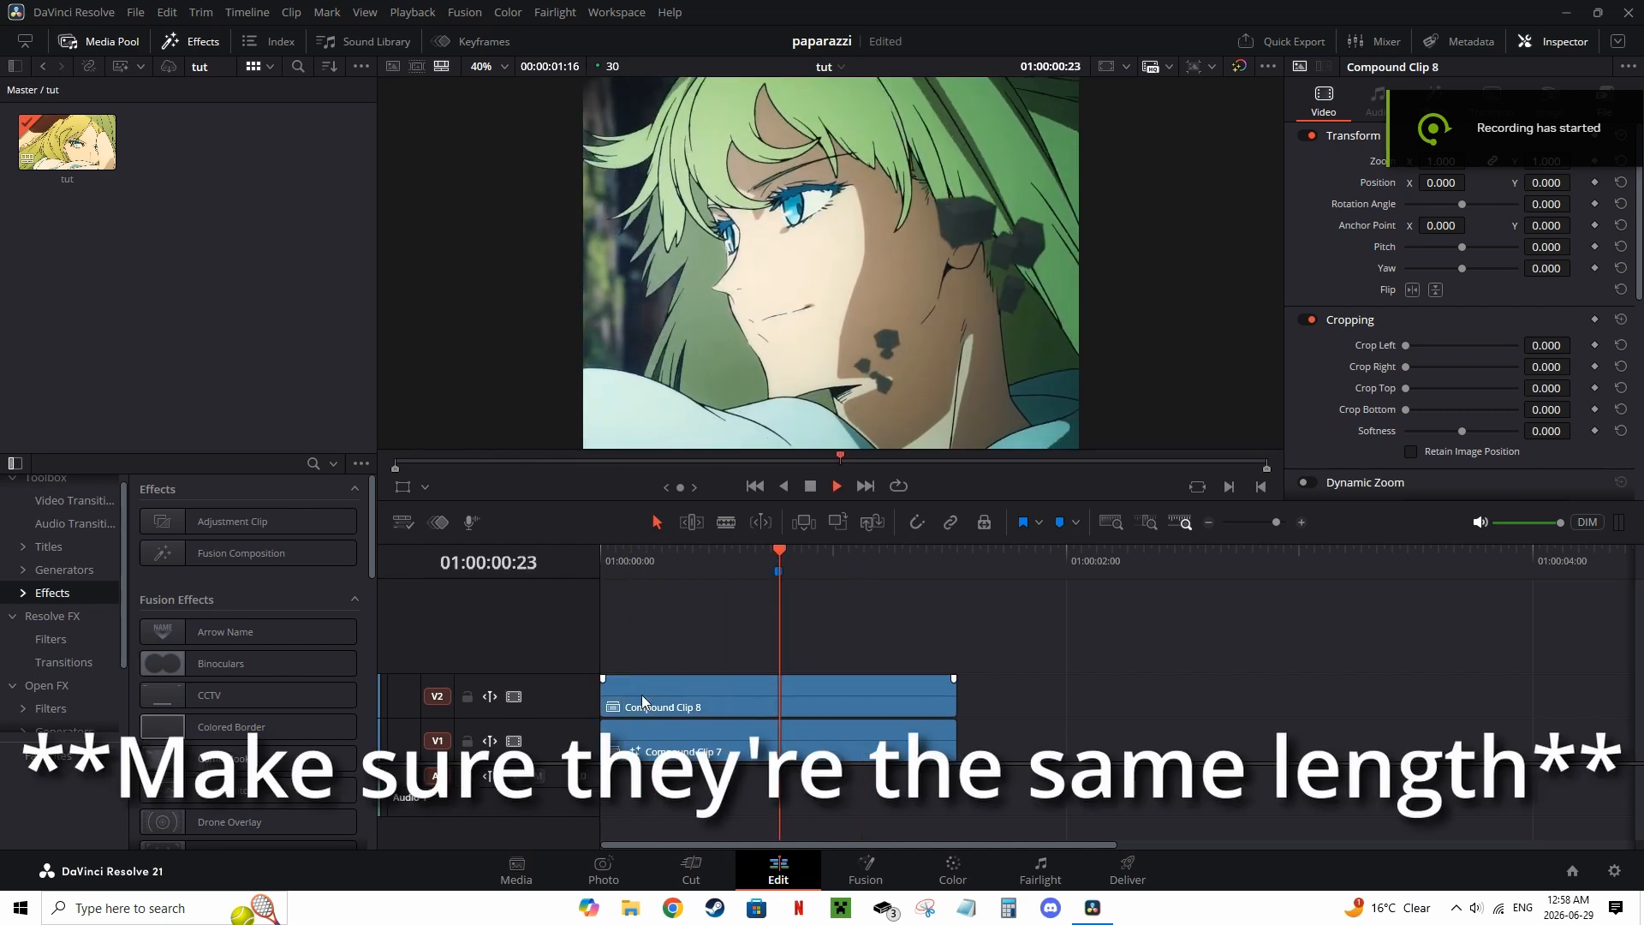
{"action": "left_click_drag", "start_coordinate": [863, 566], "coordinate": [716, 555]}
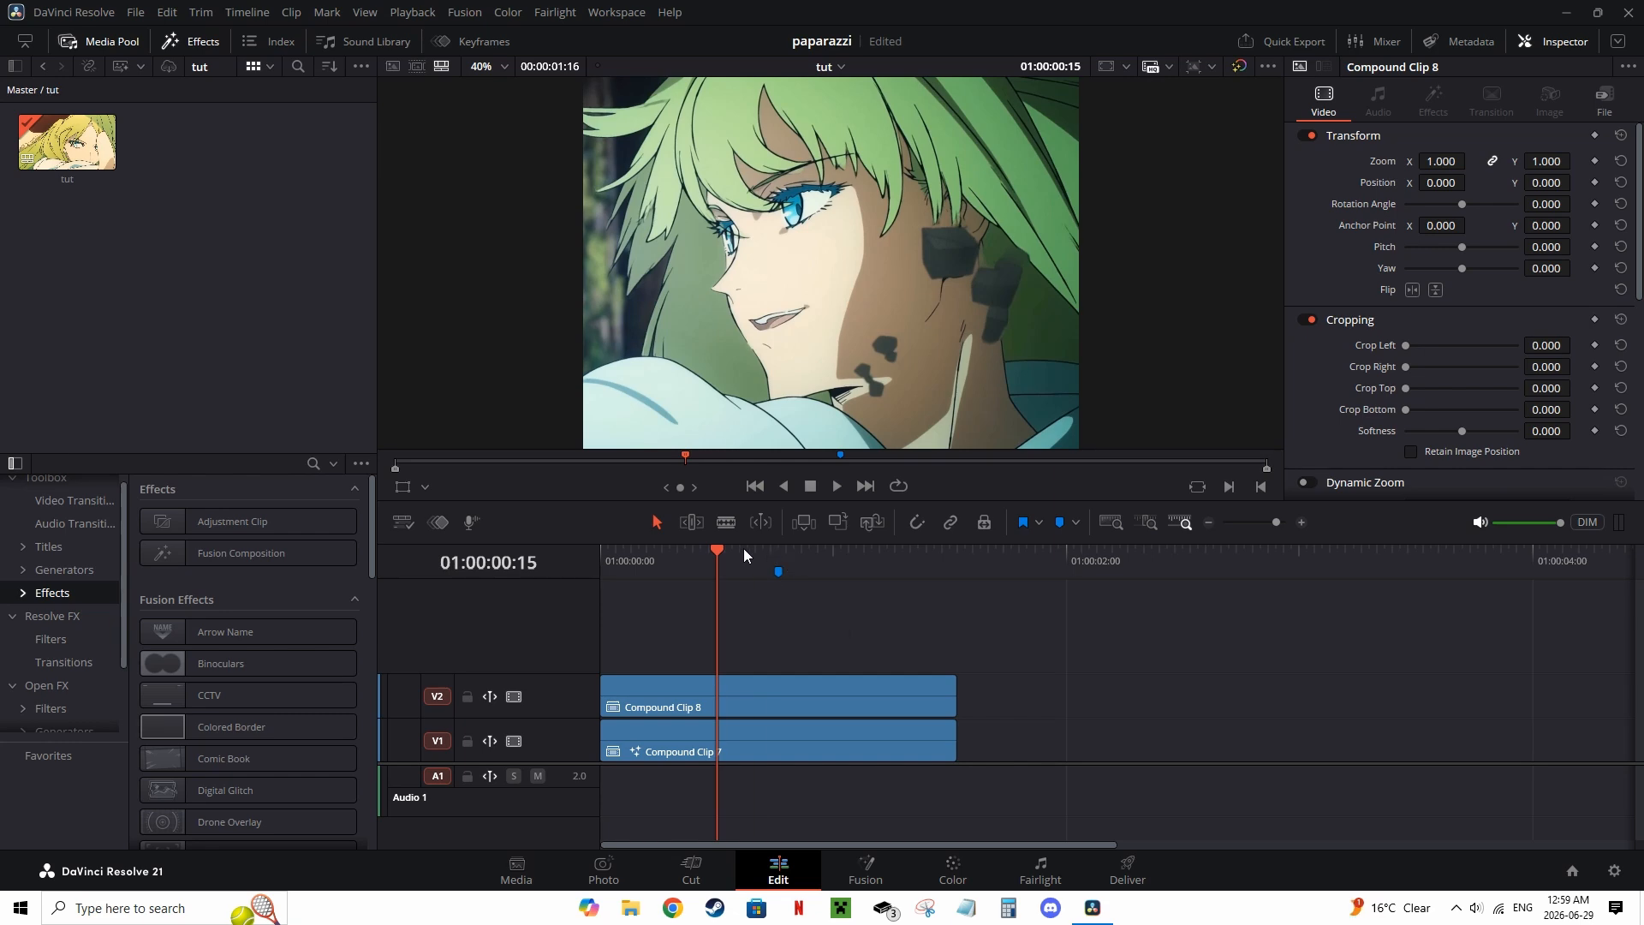
{"action": "left_click", "coordinate": [791, 552]}
{"action": "left_click_drag", "start_coordinate": [791, 552], "coordinate": [707, 584]}
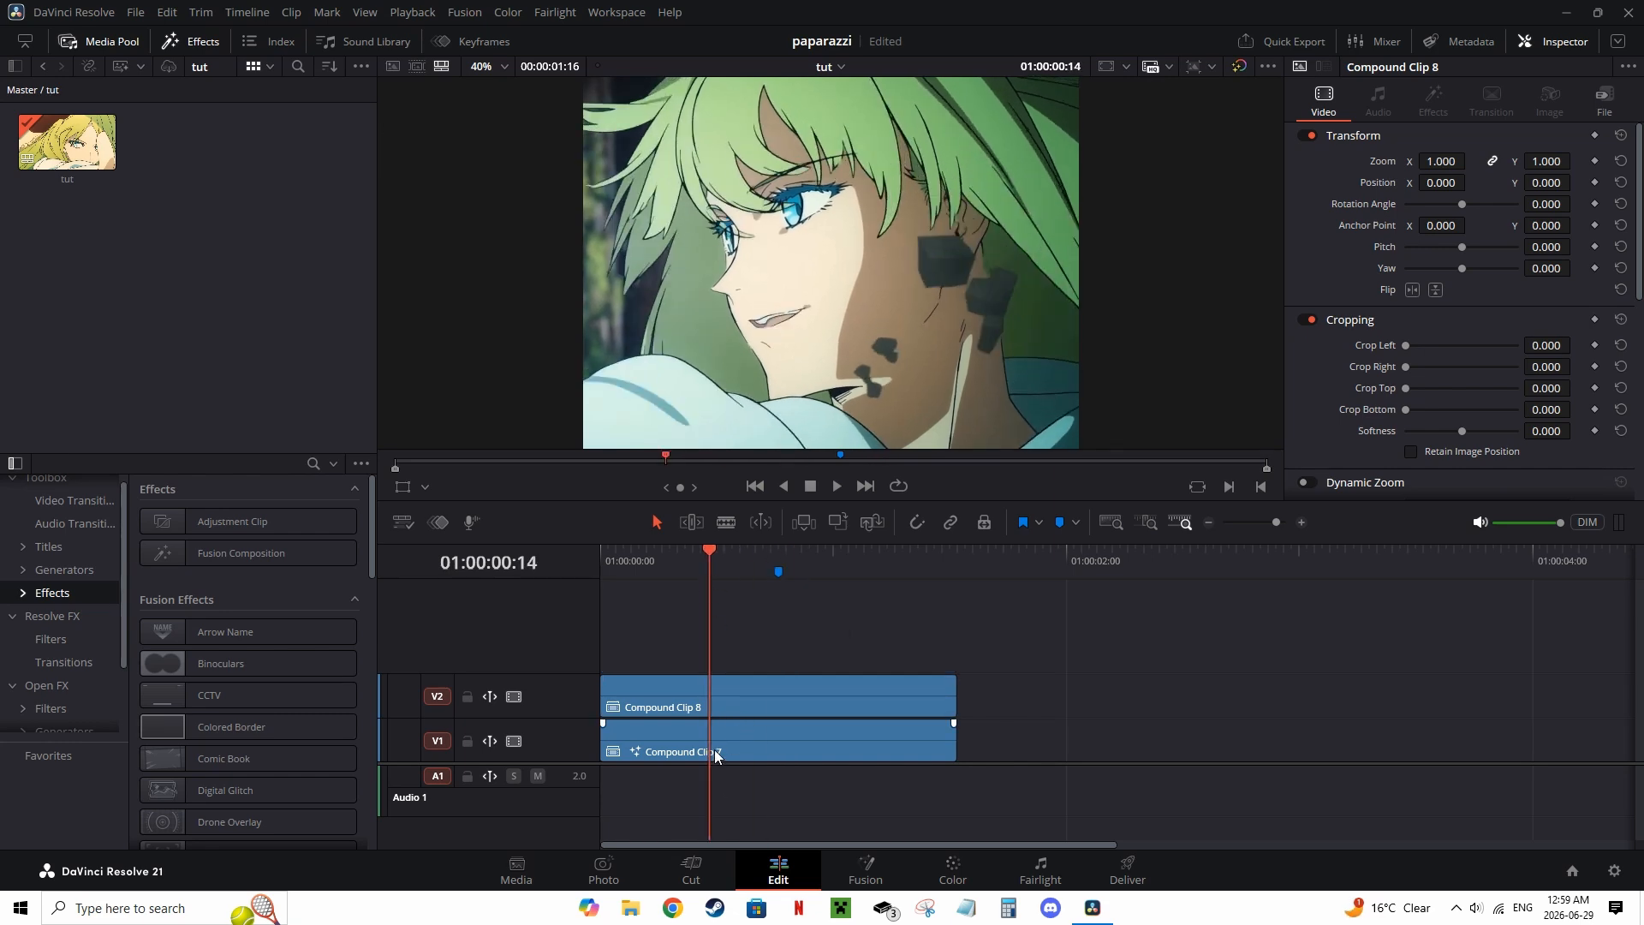
{"action": "left_click", "coordinate": [625, 556]}
{"action": "left_click", "coordinate": [515, 698]}
{"action": "left_click", "coordinate": [516, 698]}
{"action": "left_click", "coordinate": [515, 698]}
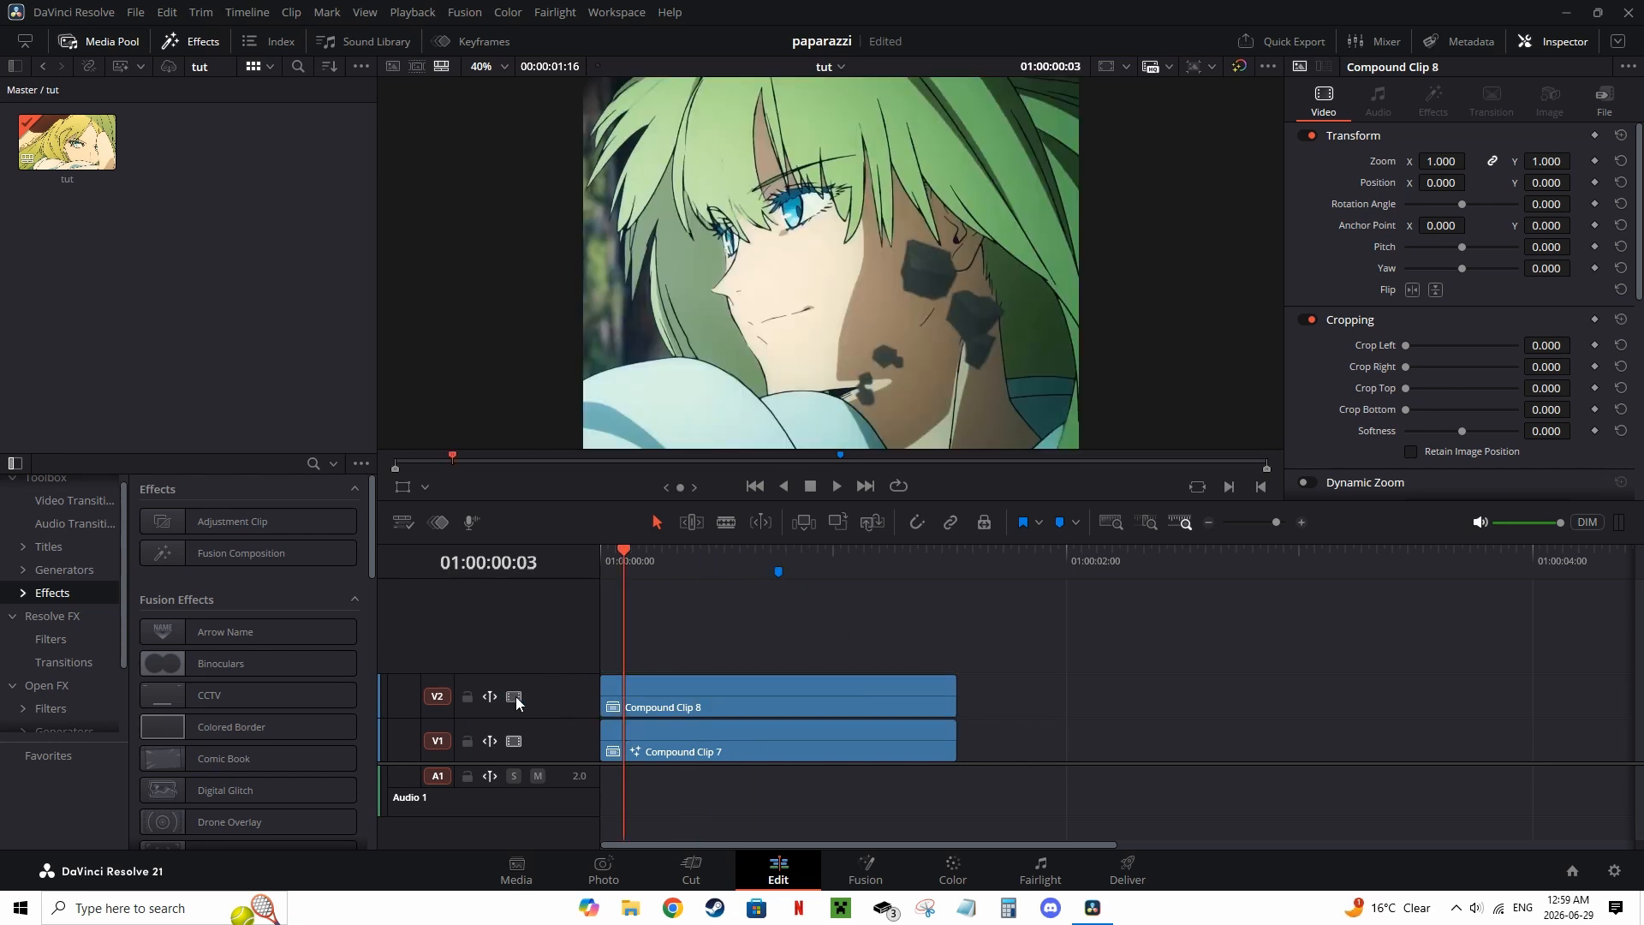
Step: Nest the clip on track V1 into a new compound clip
{"action": "right_click", "coordinate": [701, 744]}
{"action": "left_click", "coordinate": [781, 210]}
{"action": "left_click", "coordinate": [939, 499]}
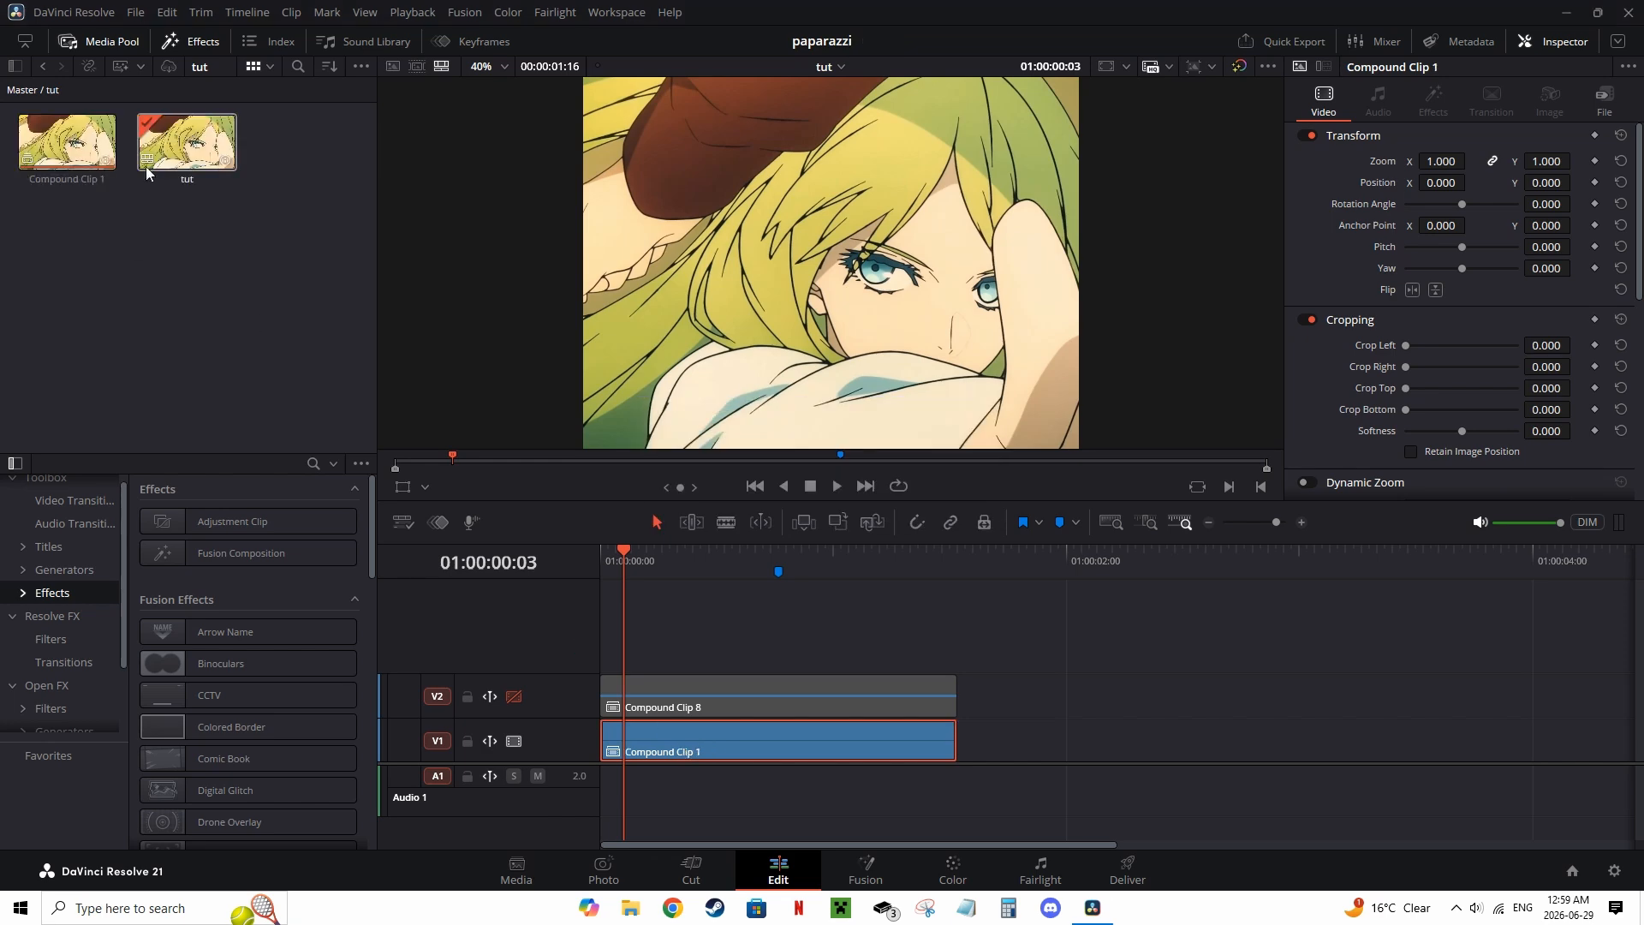
Step: Nest the clip on track V2 into a new compound clip
{"action": "left_click", "coordinate": [514, 696]}
{"action": "right_click", "coordinate": [722, 696]}
{"action": "left_click", "coordinate": [754, 158]}
{"action": "left_click", "coordinate": [939, 499]}
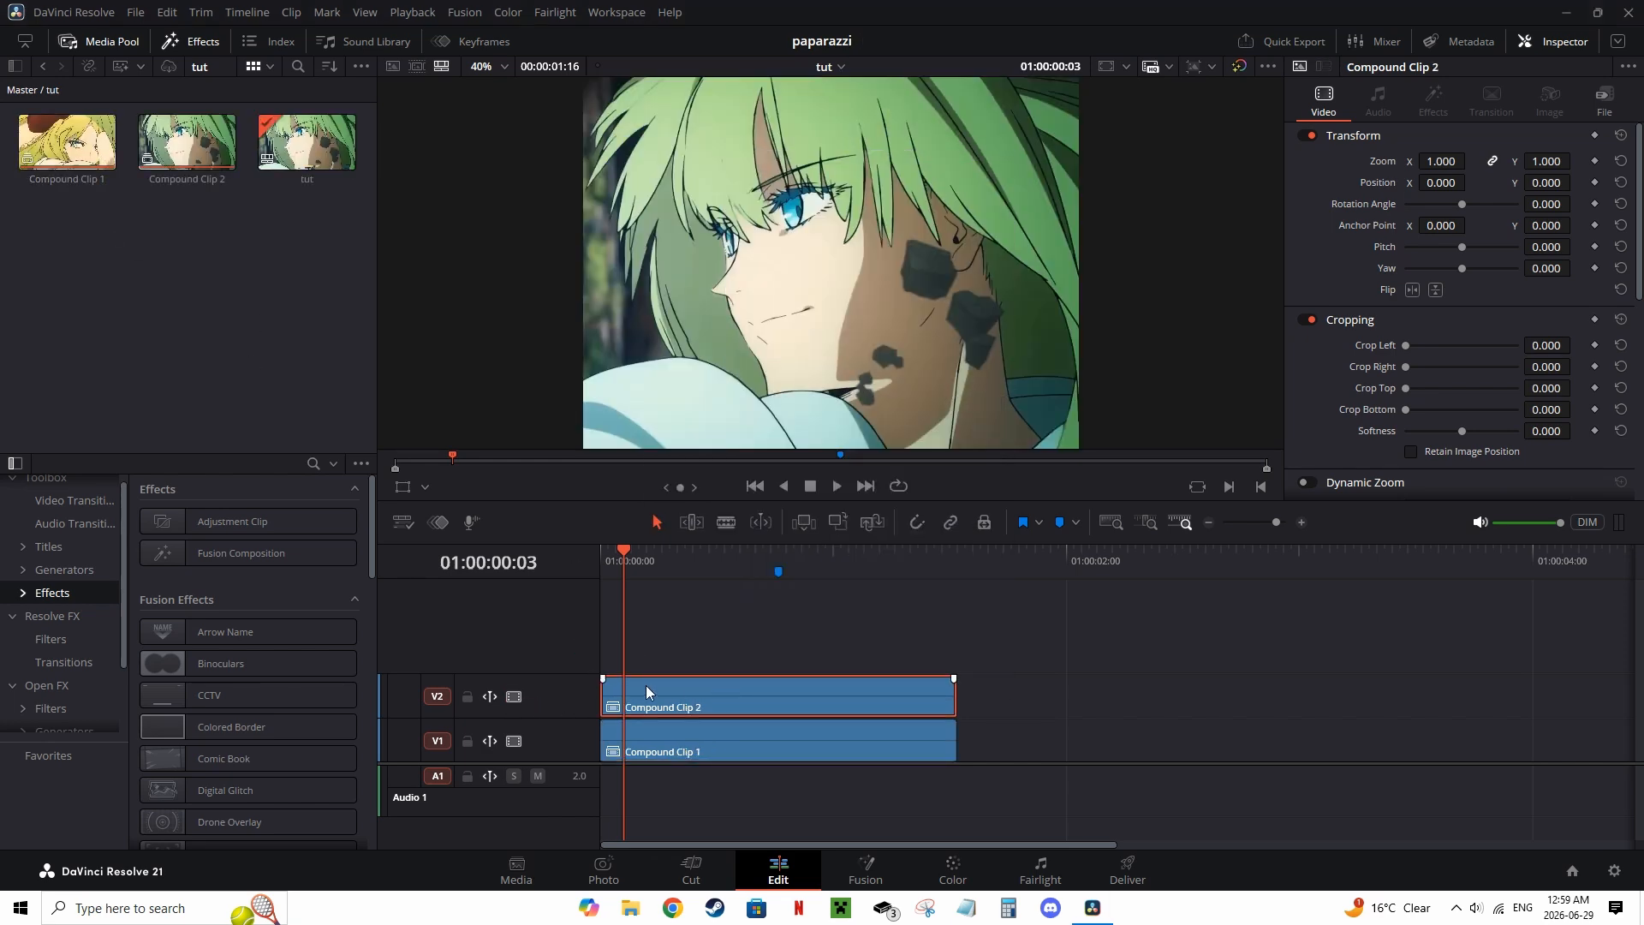
Step: Move Compound Clip 2 down onto track V1, after the first compound clip
{"action": "left_click", "coordinate": [514, 696]}
{"action": "left_click", "coordinate": [863, 869]}
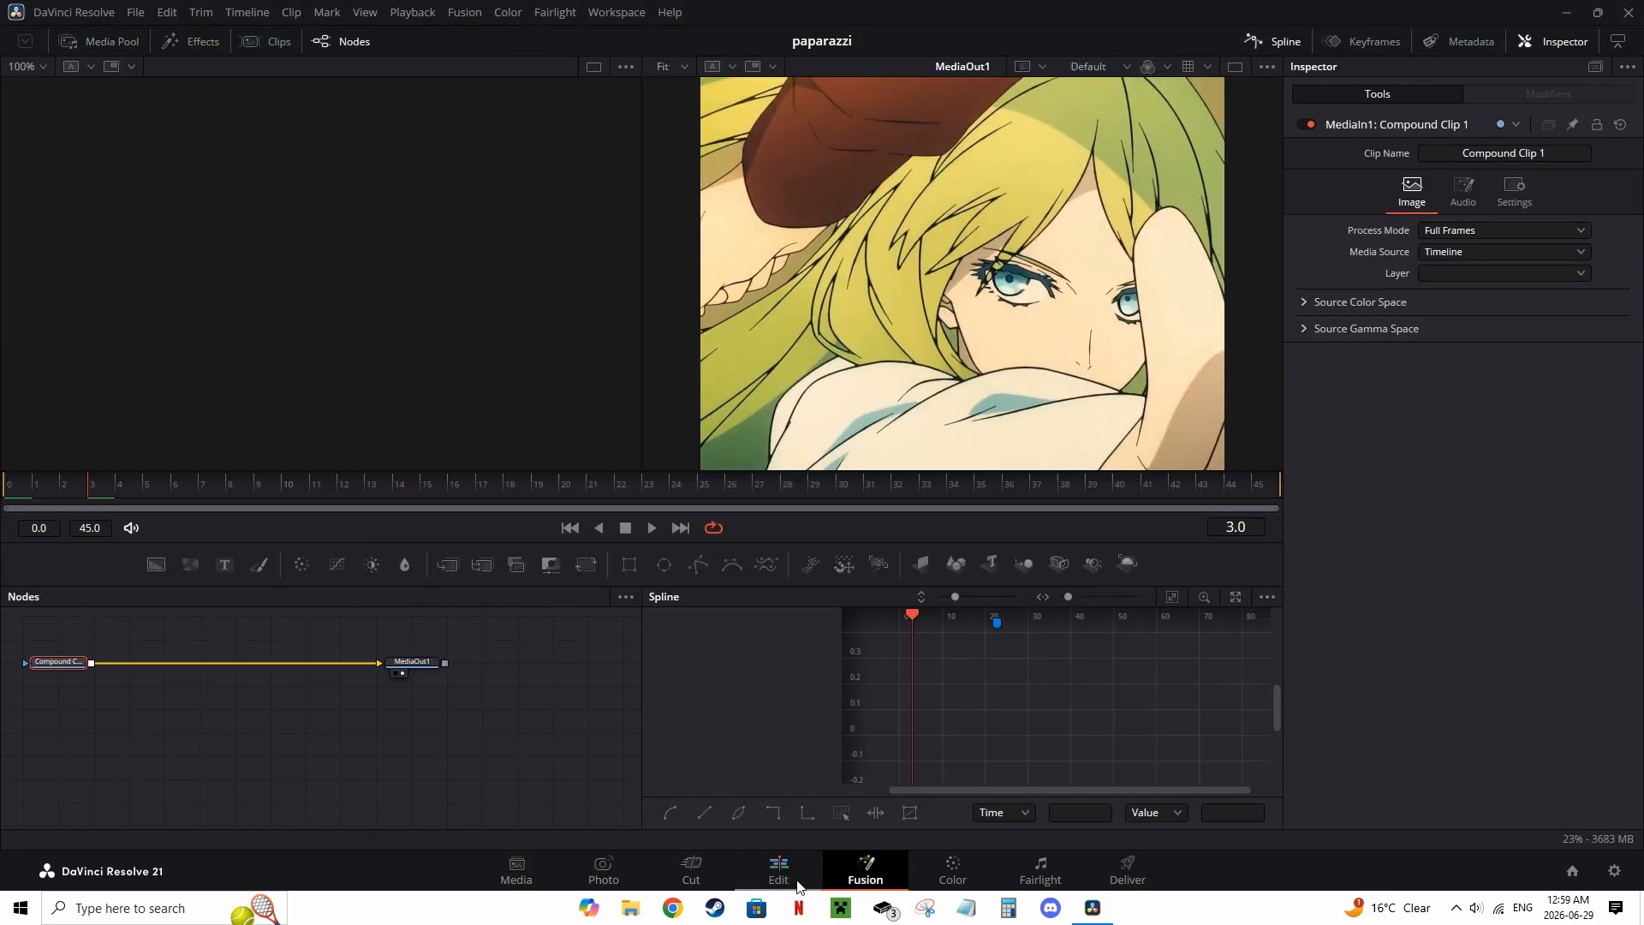
{"action": "left_click", "coordinate": [779, 869]}
{"action": "left_click_drag", "start_coordinate": [717, 699], "coordinate": [1204, 741]}
Step: Open Compound Clip 1 in Fusion and add a Rectangle mask node
{"action": "left_click", "coordinate": [865, 869]}
{"action": "left_click", "coordinate": [629, 563]}
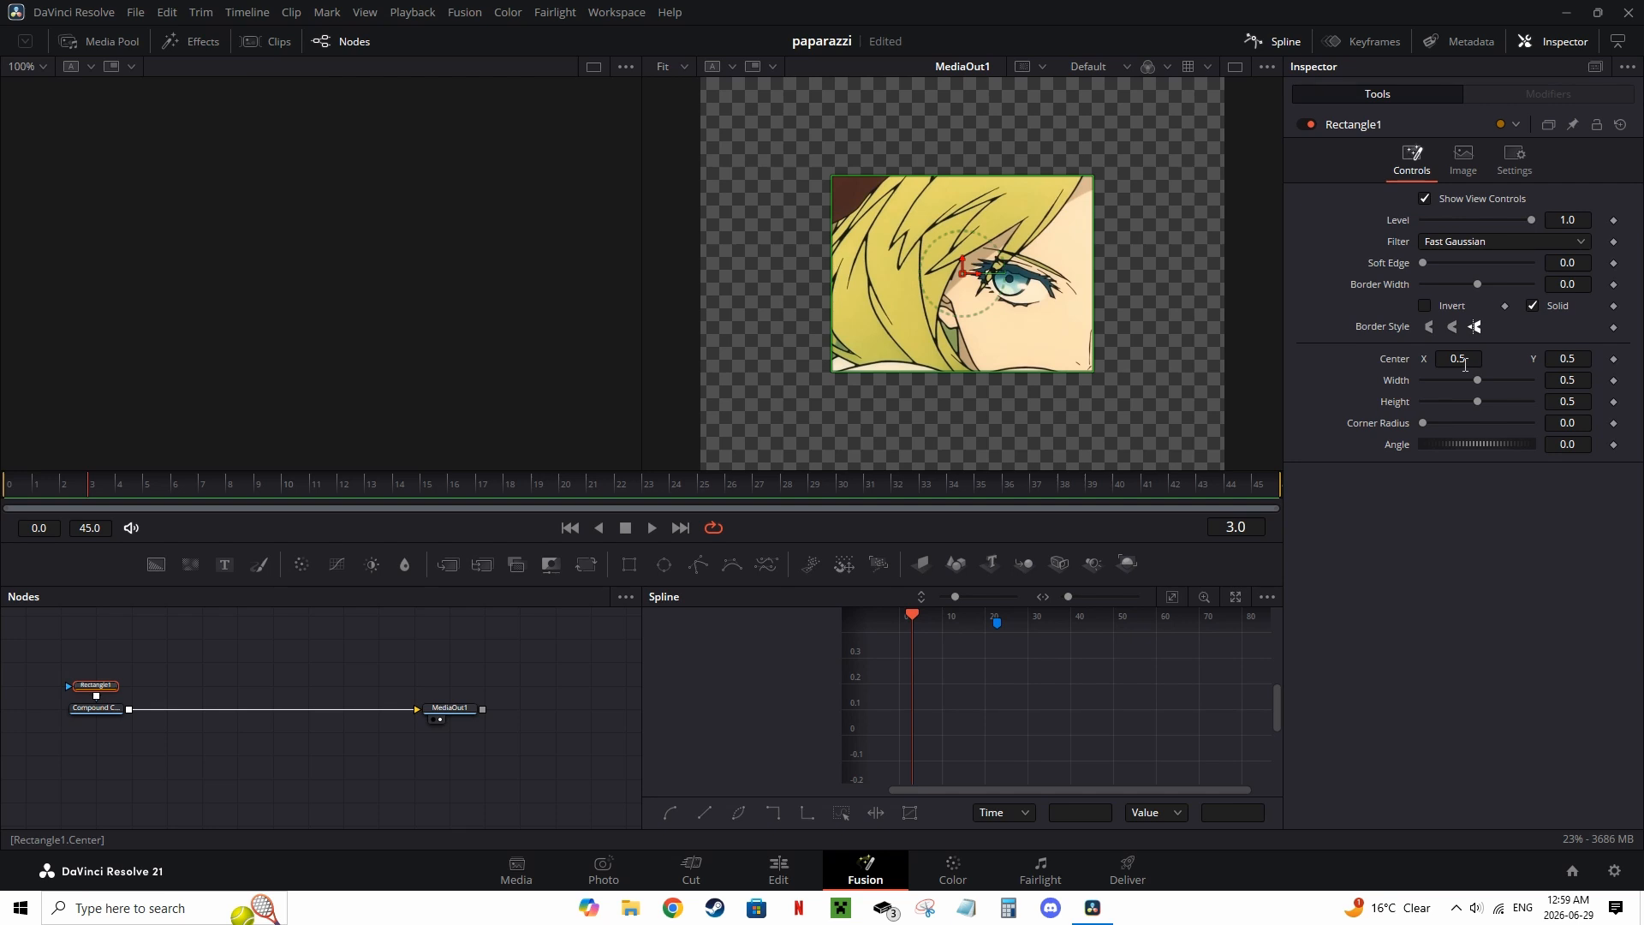
Step: Set the rectangle mask's width to 1.0 and its height to 0.25
{"action": "left_click_drag", "start_coordinate": [1464, 359], "coordinate": [1571, 383]}
{"action": "key", "text": "ctrl+z"}
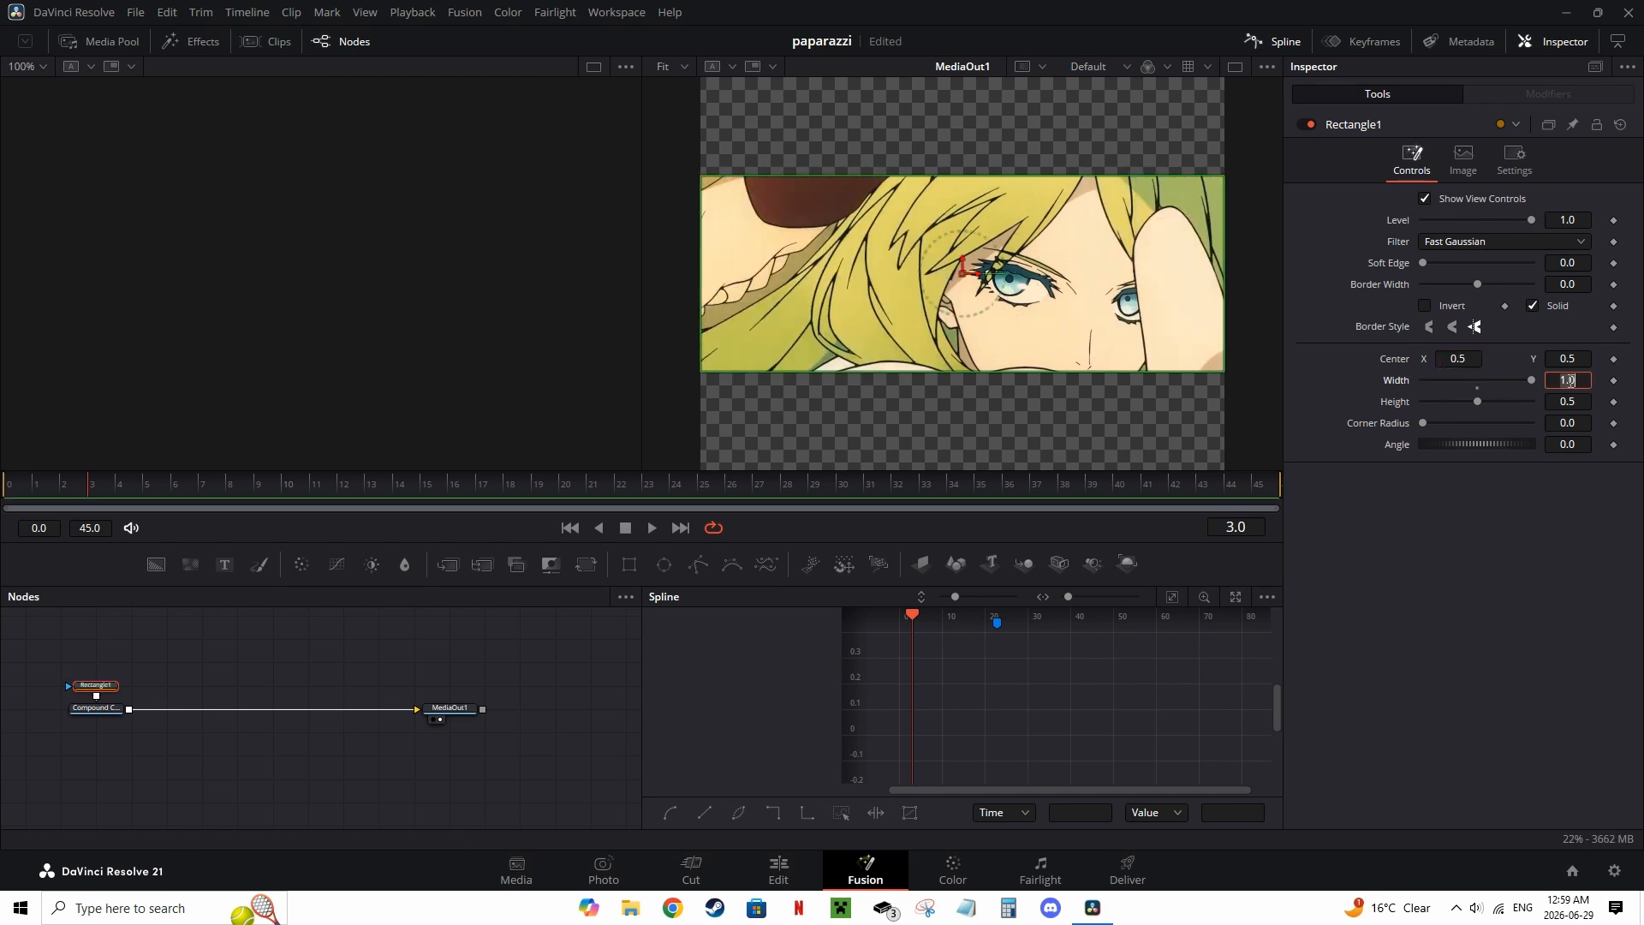
{"action": "key", "text": "Tab"}
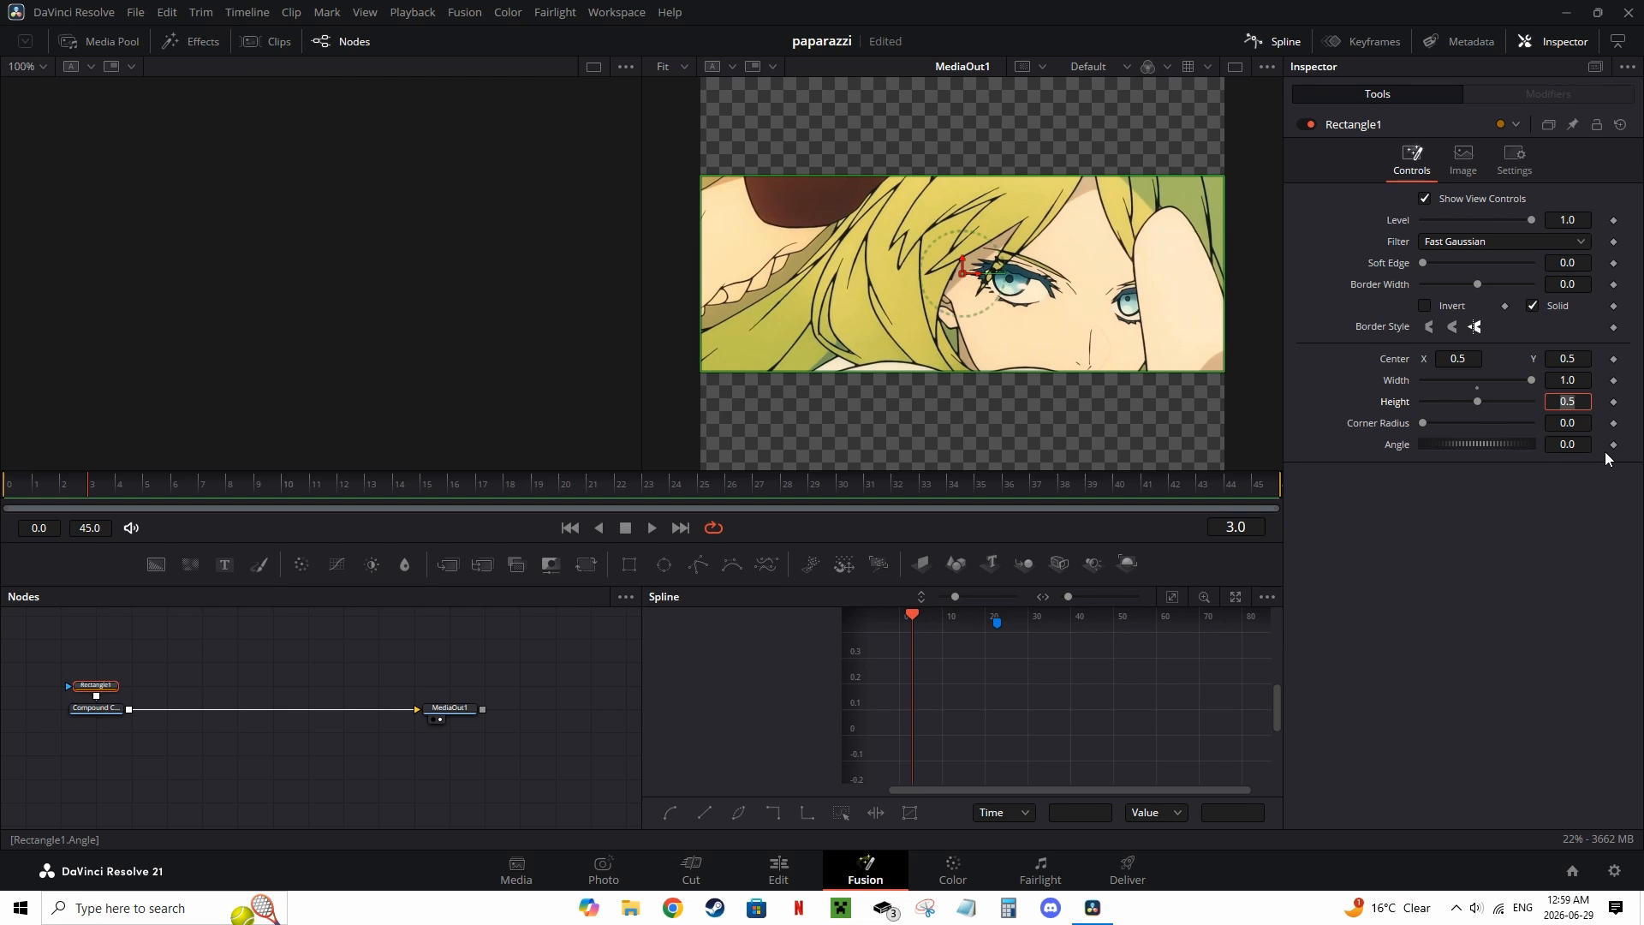
{"action": "type", "text": "0.25"}
{"action": "key", "text": "Tab"}
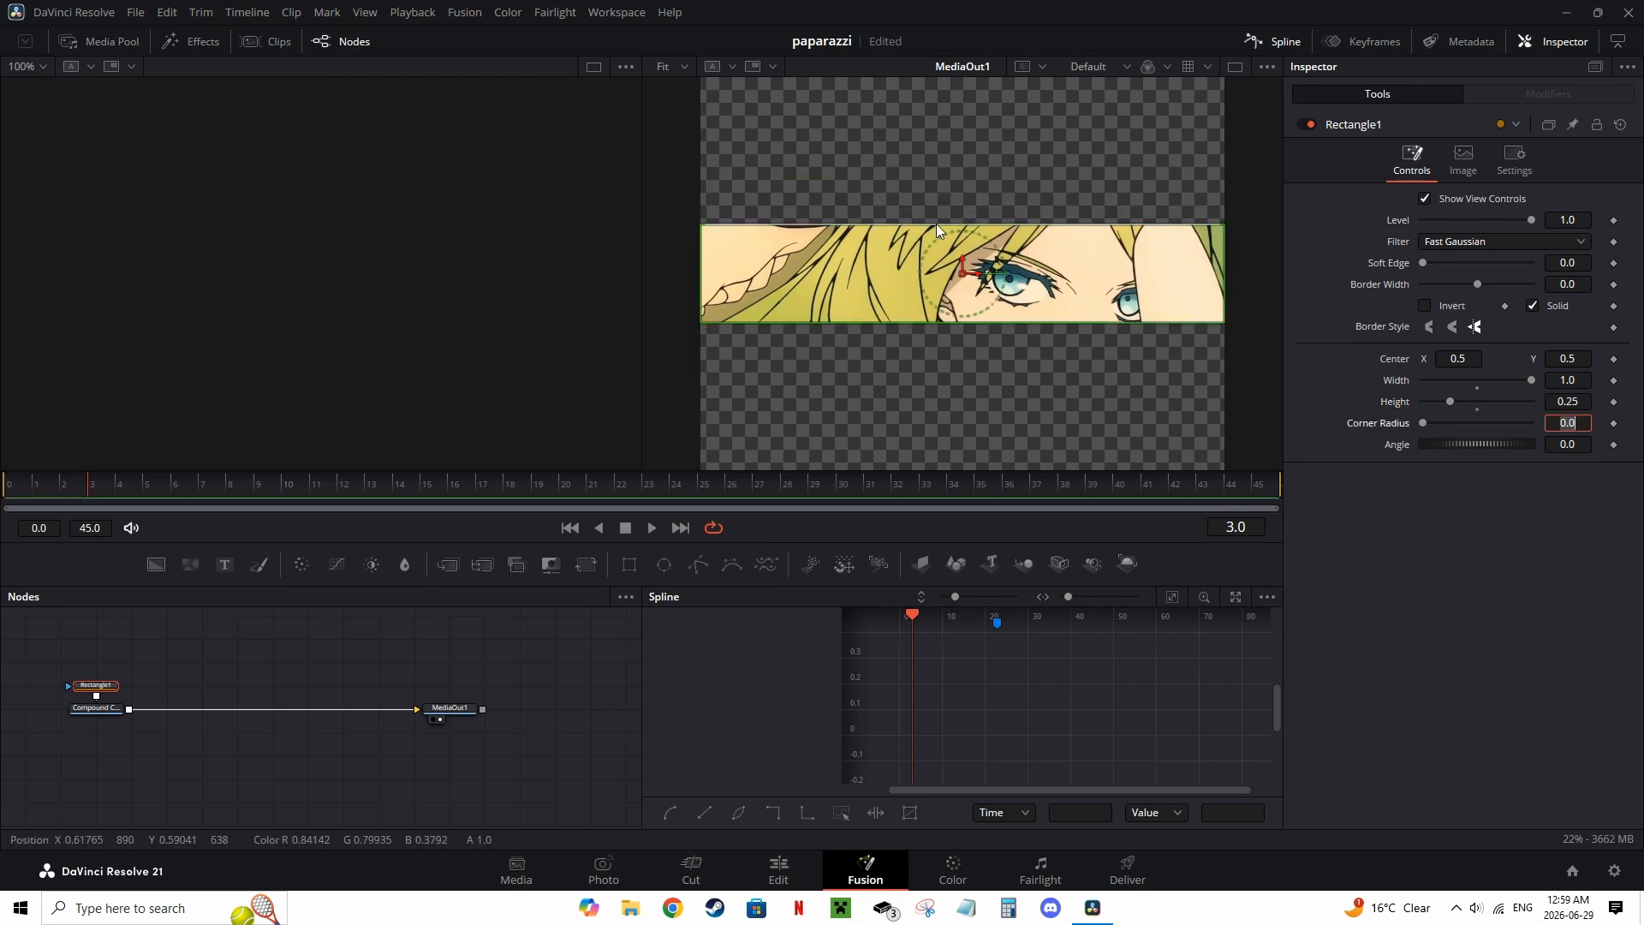
Step: Set the rectangle's center Y to 0.125
{"action": "left_click", "coordinate": [1557, 550]}
{"action": "left_click_drag", "start_coordinate": [1568, 355], "coordinate": [1577, 359]}
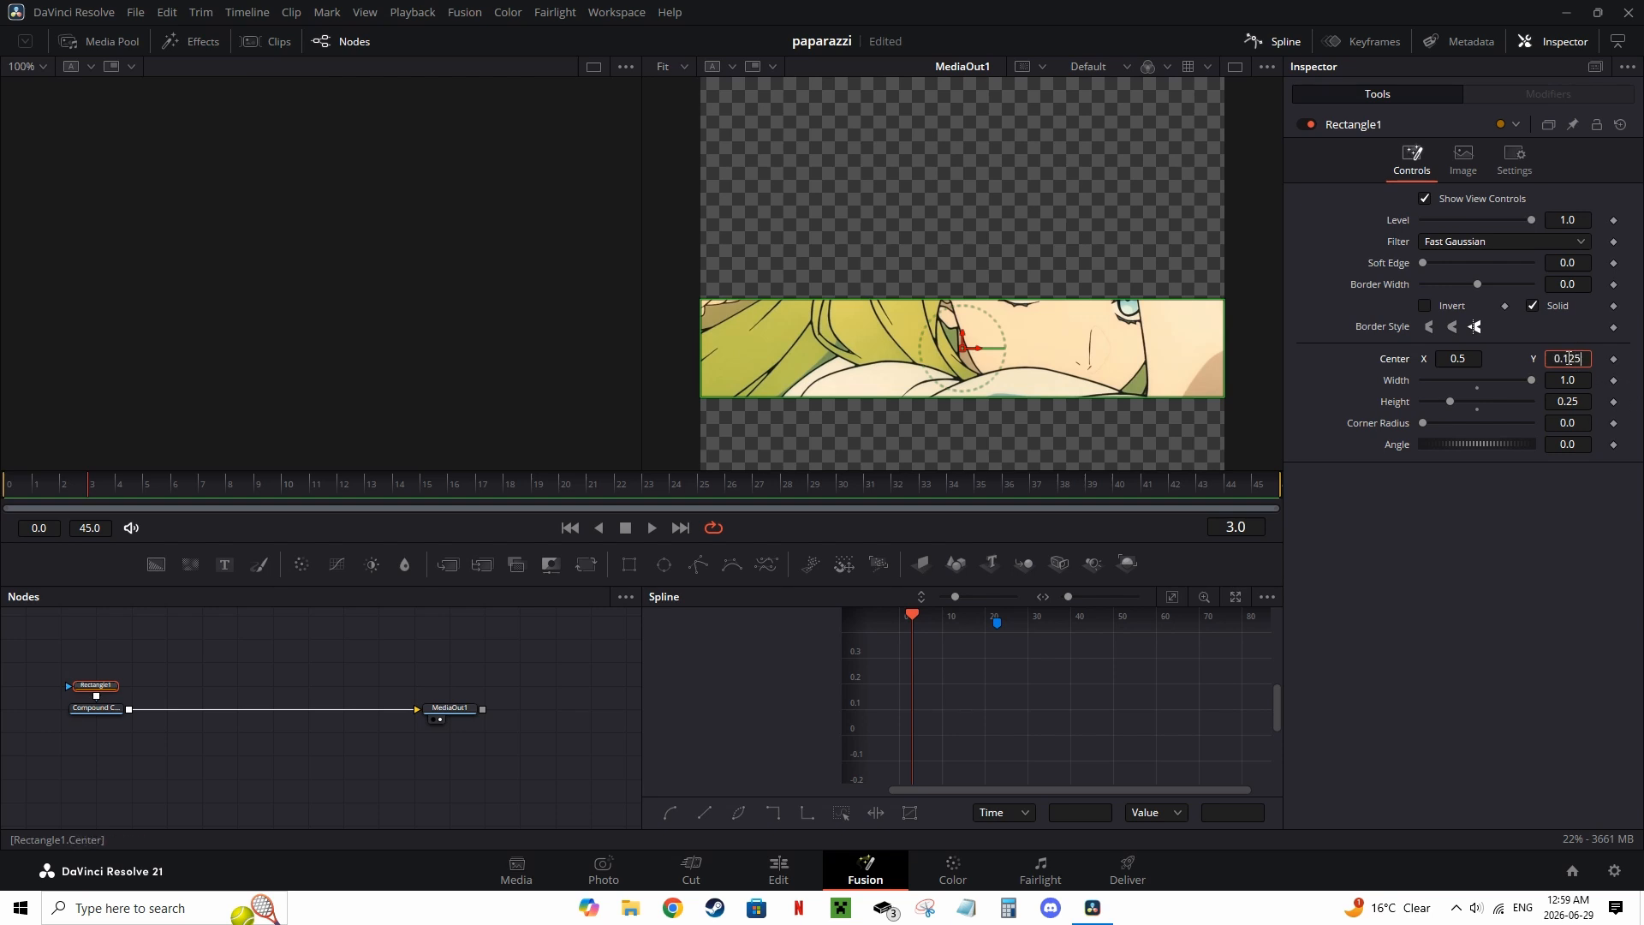
{"action": "key", "text": "Tab"}
{"action": "left_click_drag", "start_coordinate": [1197, 371], "coordinate": [1185, 315]}
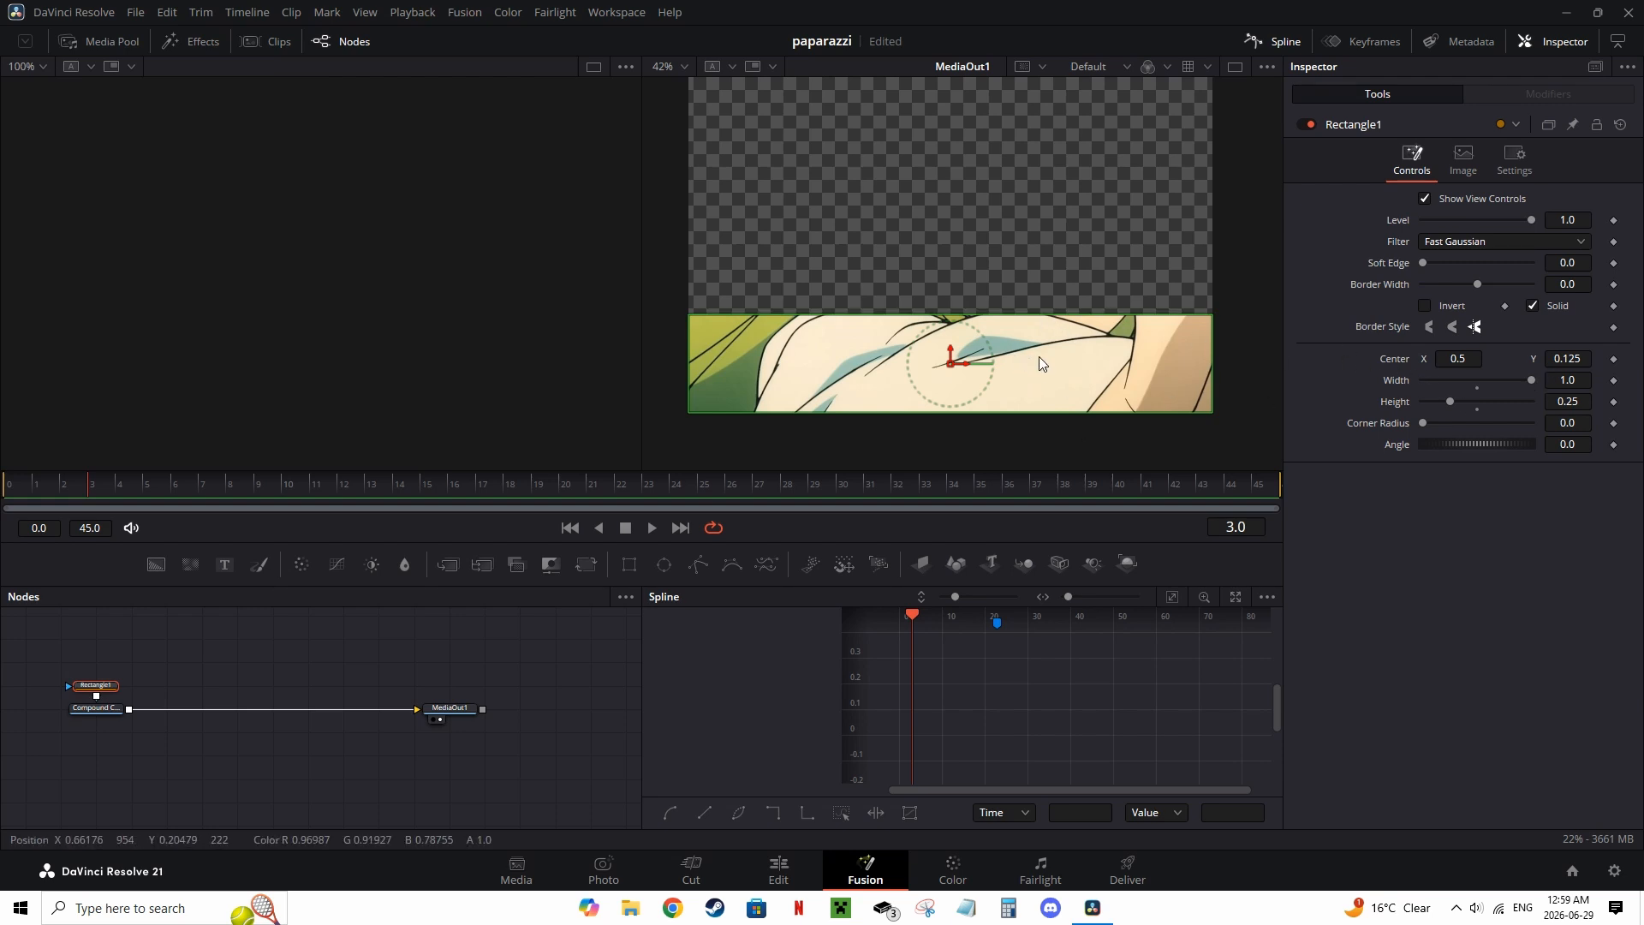
{"action": "left_click_drag", "start_coordinate": [1040, 357], "coordinate": [998, 402]}
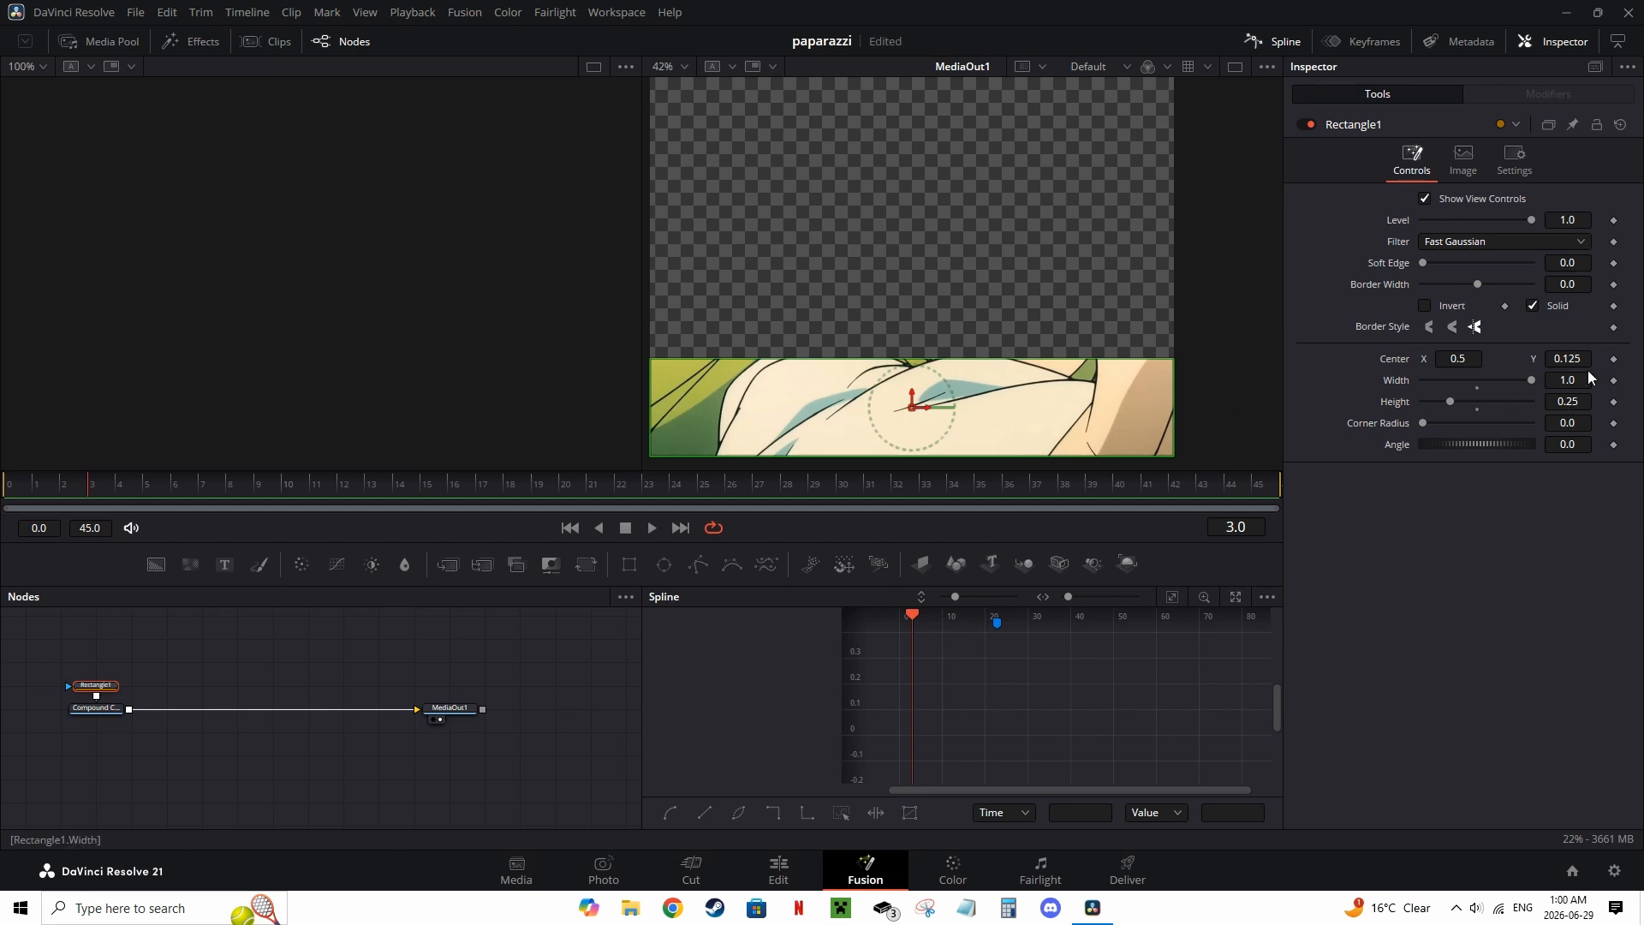
{"action": "left_click_drag", "start_coordinate": [928, 417], "coordinate": [1014, 407]}
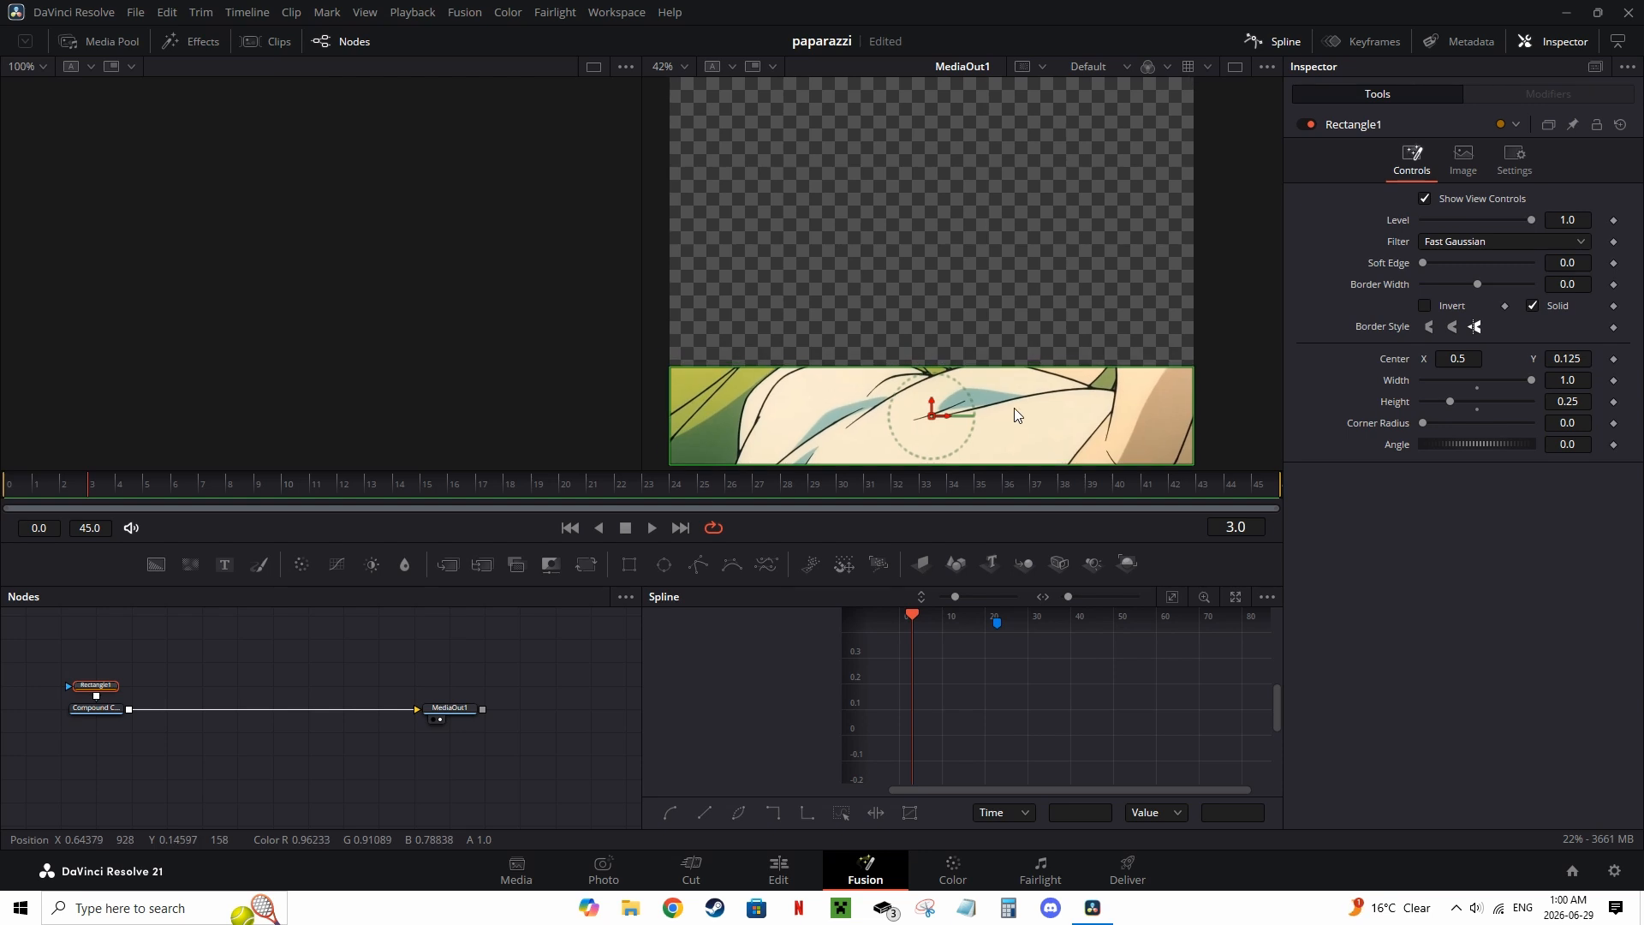
Step: Try setting the rectangle's center Y to 0.375
{"action": "left_click", "coordinate": [1565, 361]}
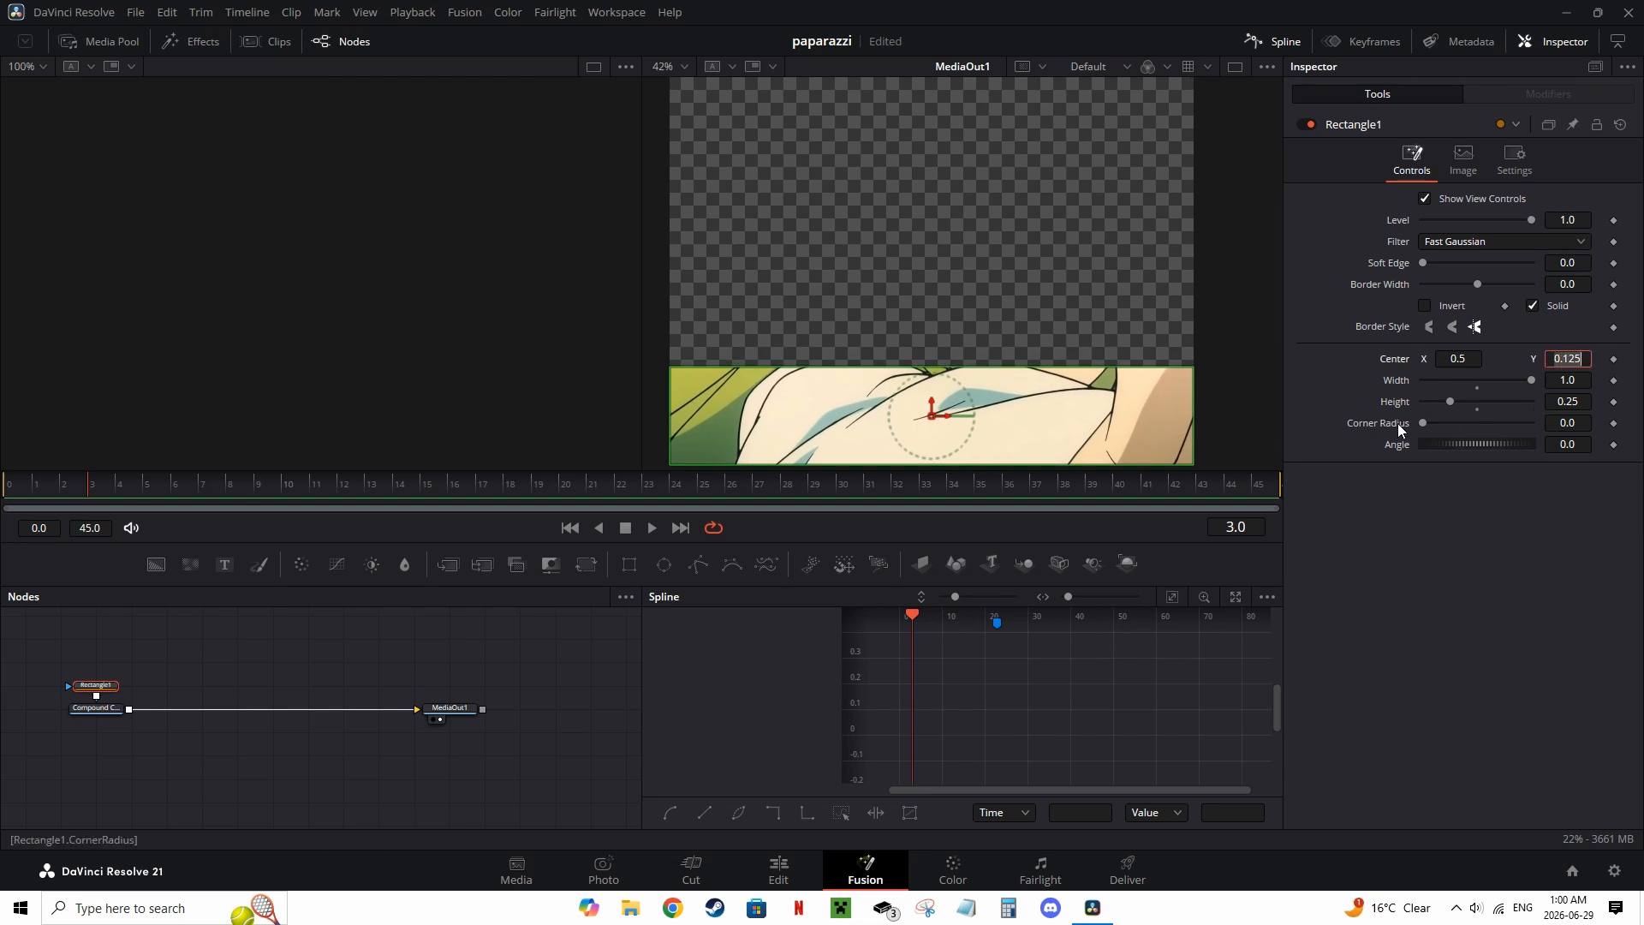
{"action": "type", "text": "0.375"}
{"action": "key", "text": "Tab"}
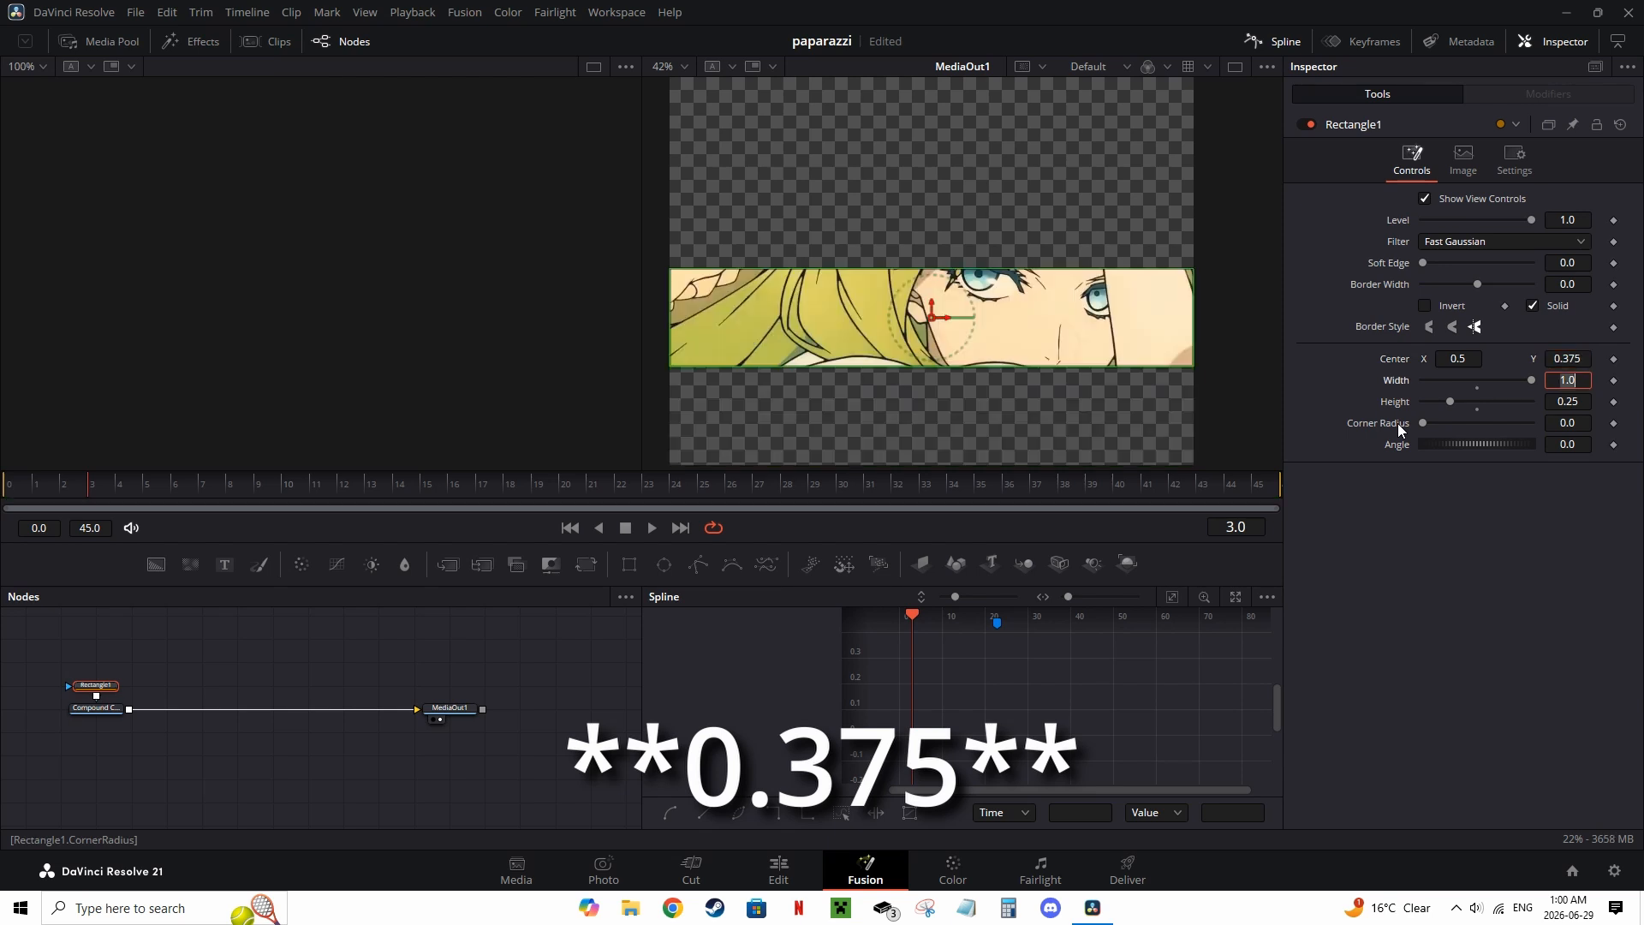
Step: Return to the Edit page and duplicate the V1 compound clip onto track V2
{"action": "left_click", "coordinate": [770, 444]}
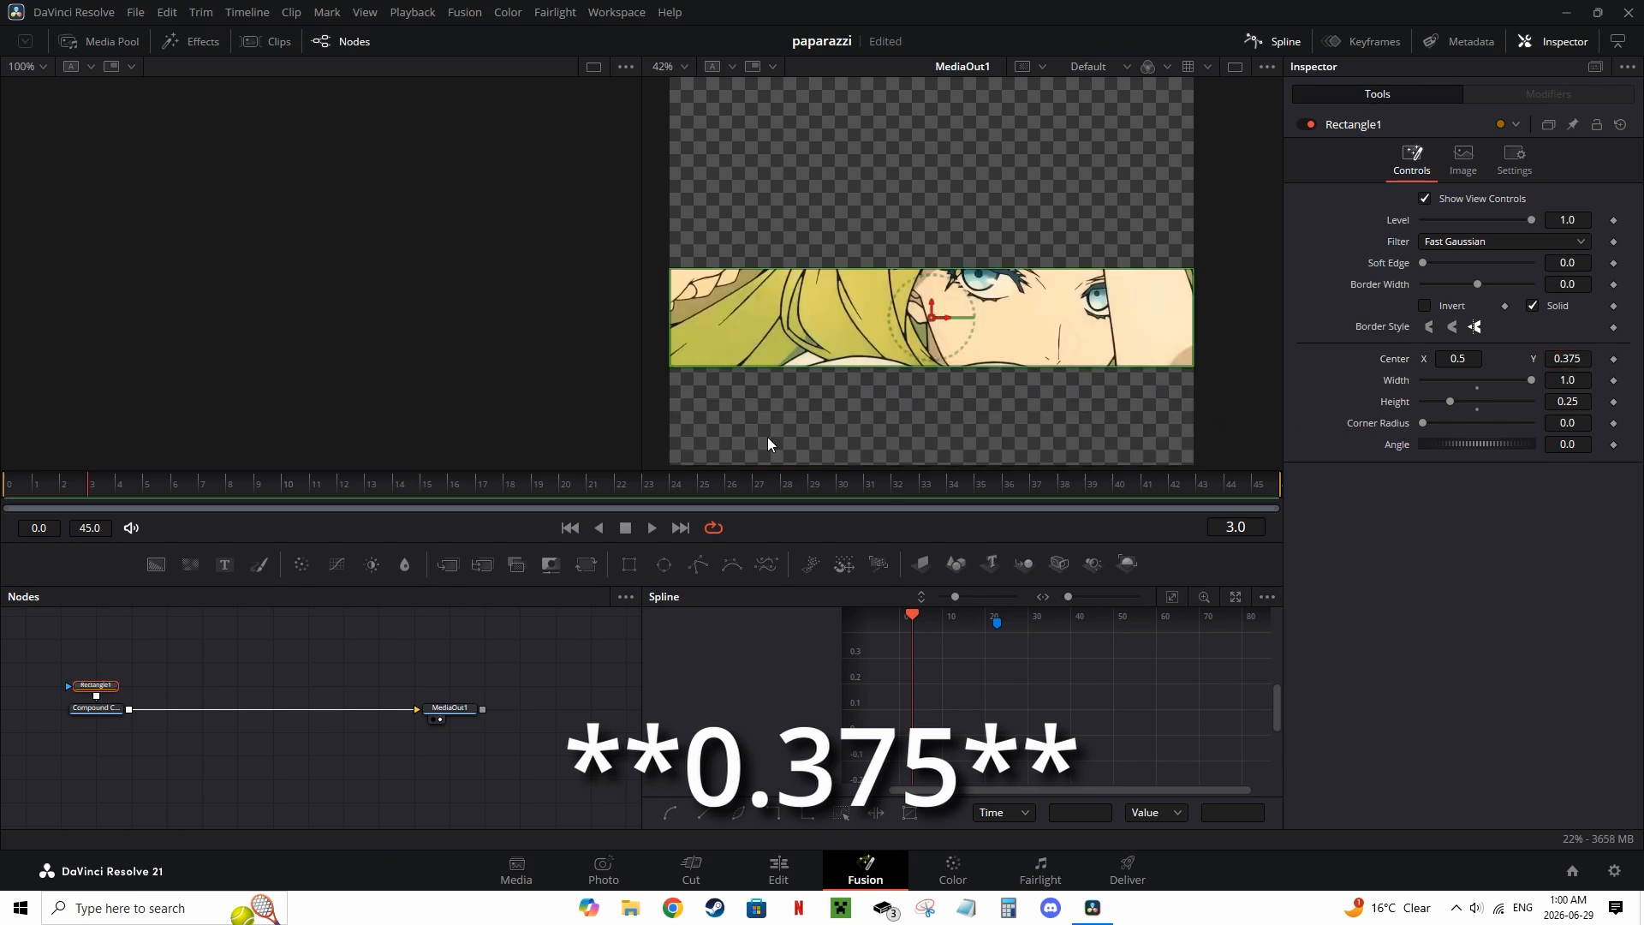
{"action": "left_click", "coordinate": [593, 656]}
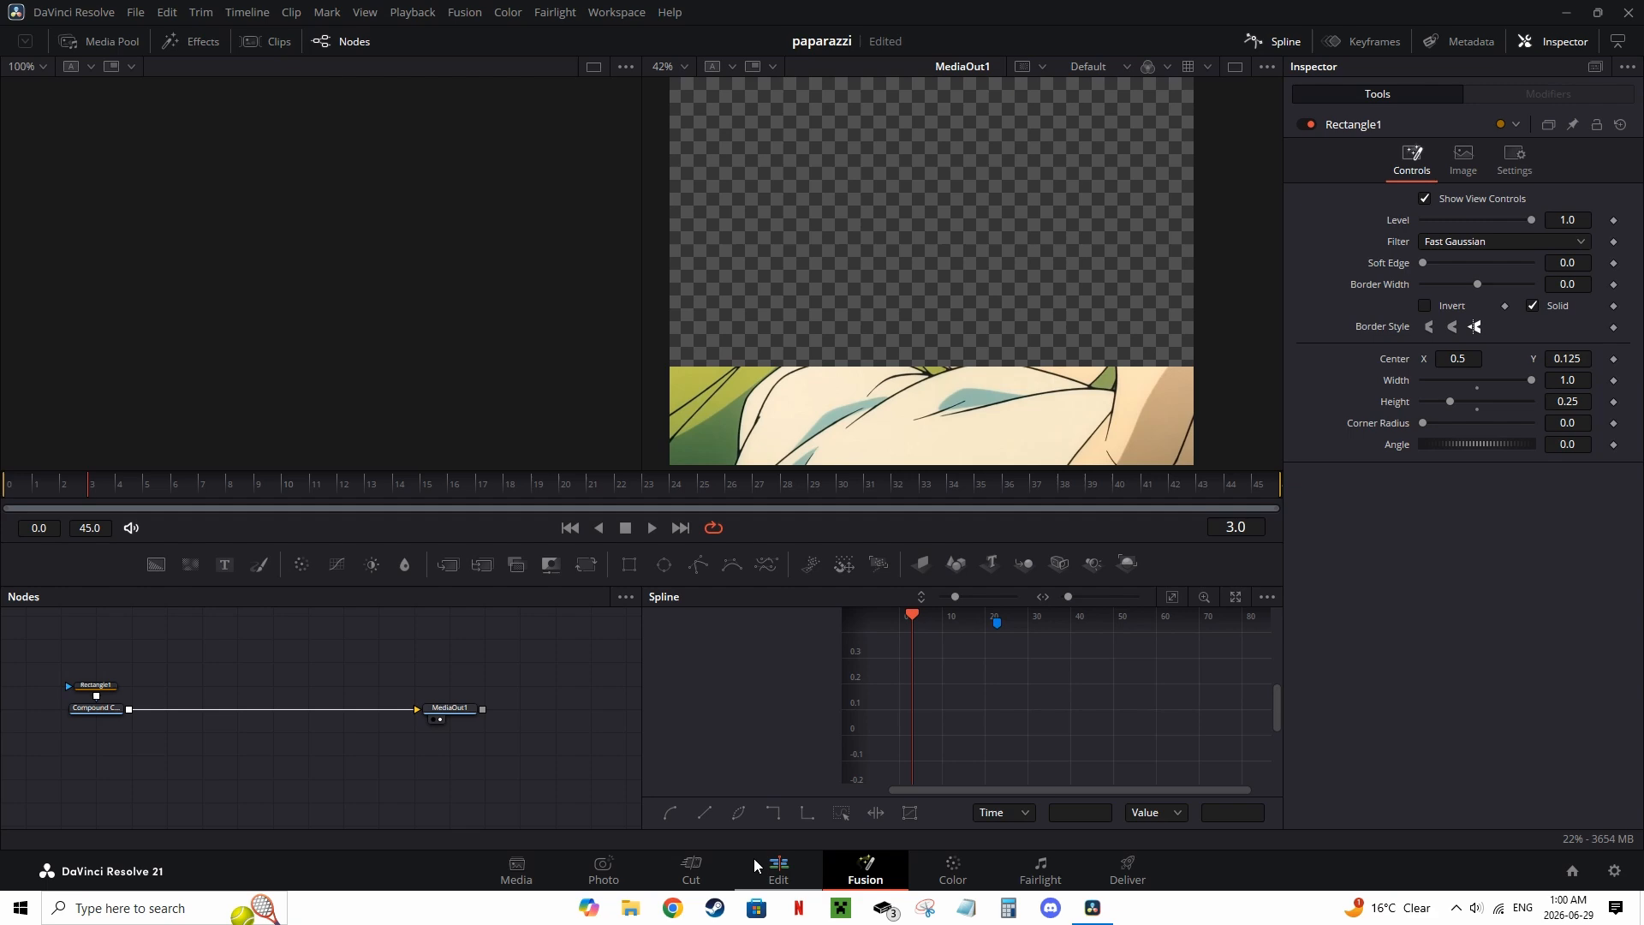
{"action": "left_click", "coordinate": [754, 858]}
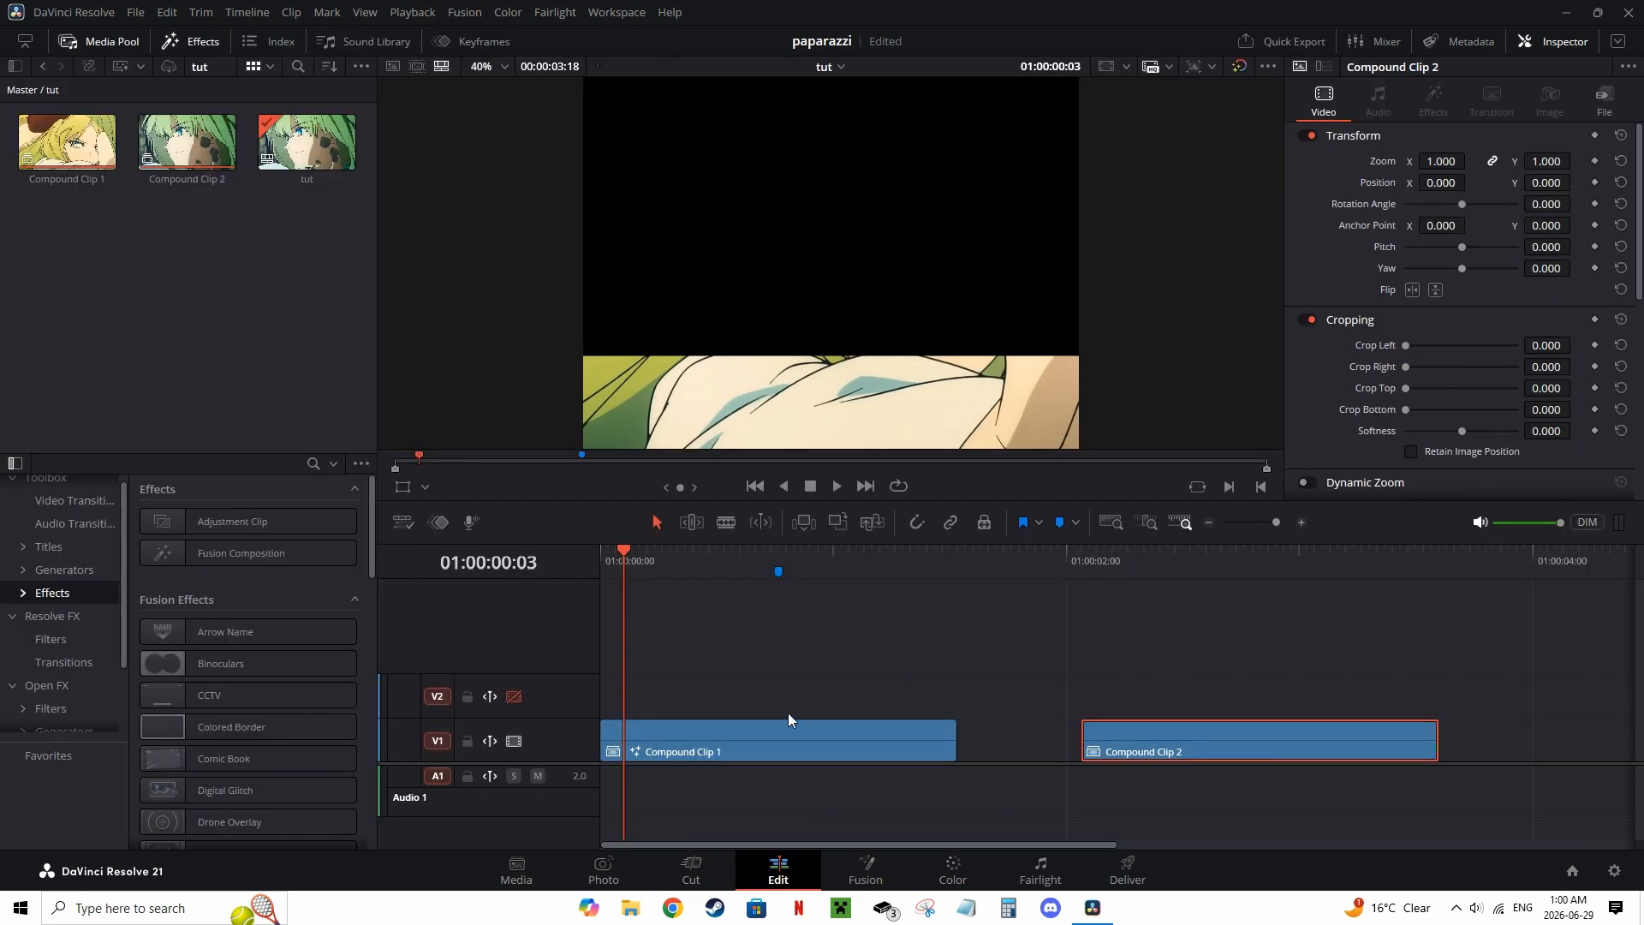
{"action": "left_click_drag", "start_coordinate": [788, 716], "coordinate": [726, 697]}
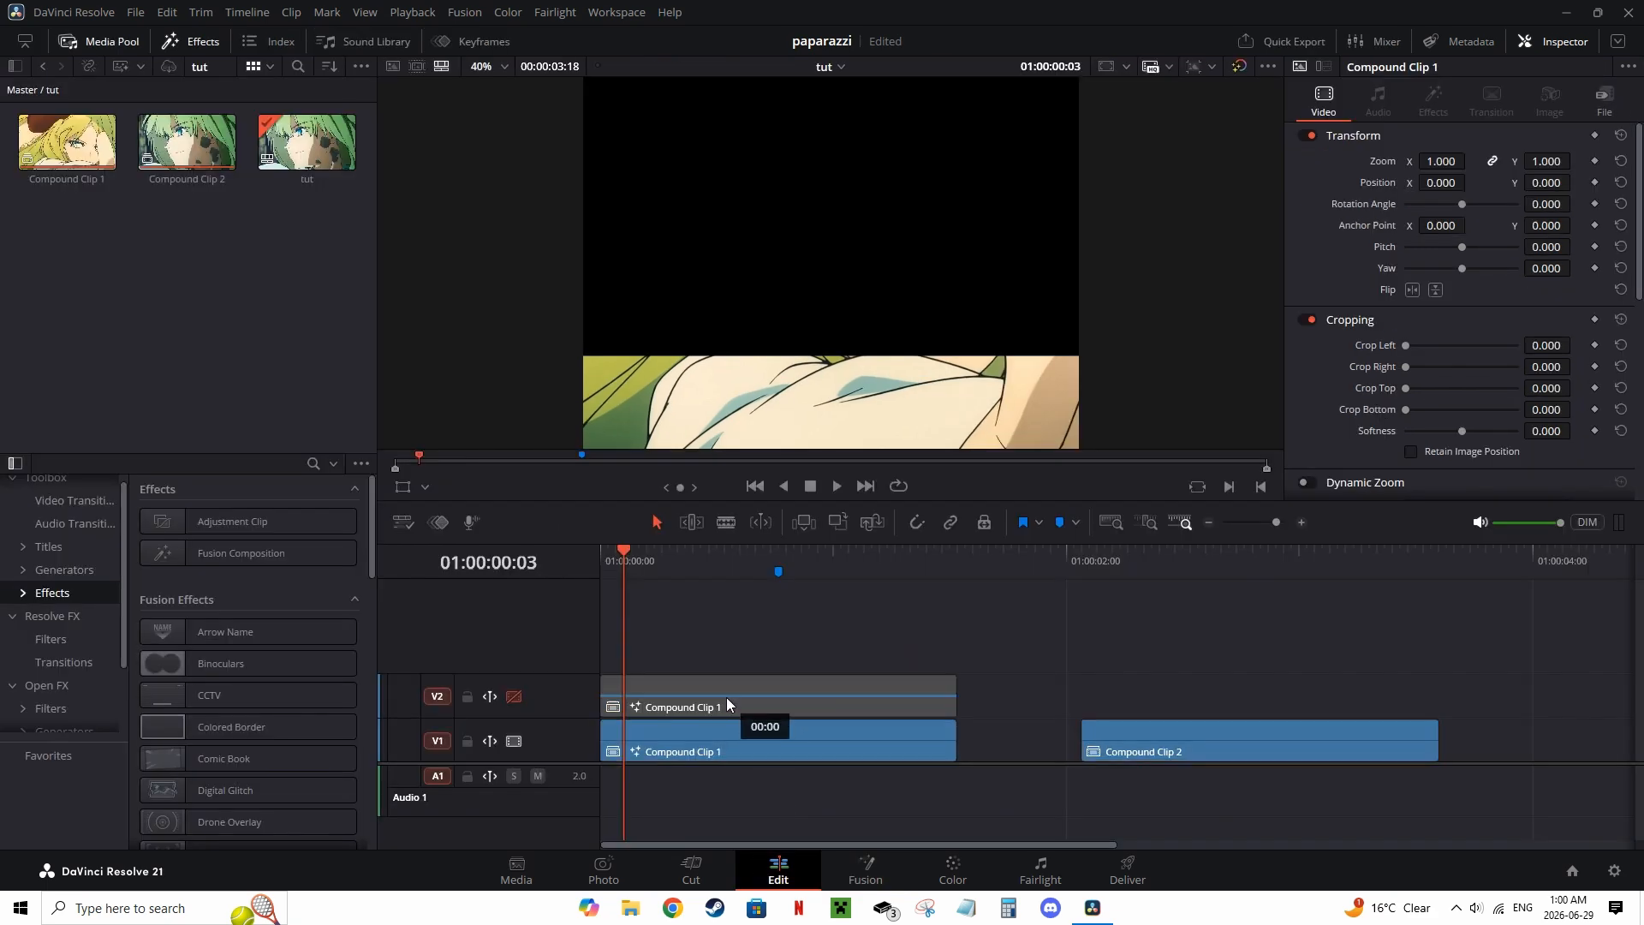
Step: Open the V2 copy in Fusion and set its rectangle's center Y to 0.375
{"action": "left_click", "coordinate": [856, 858]}
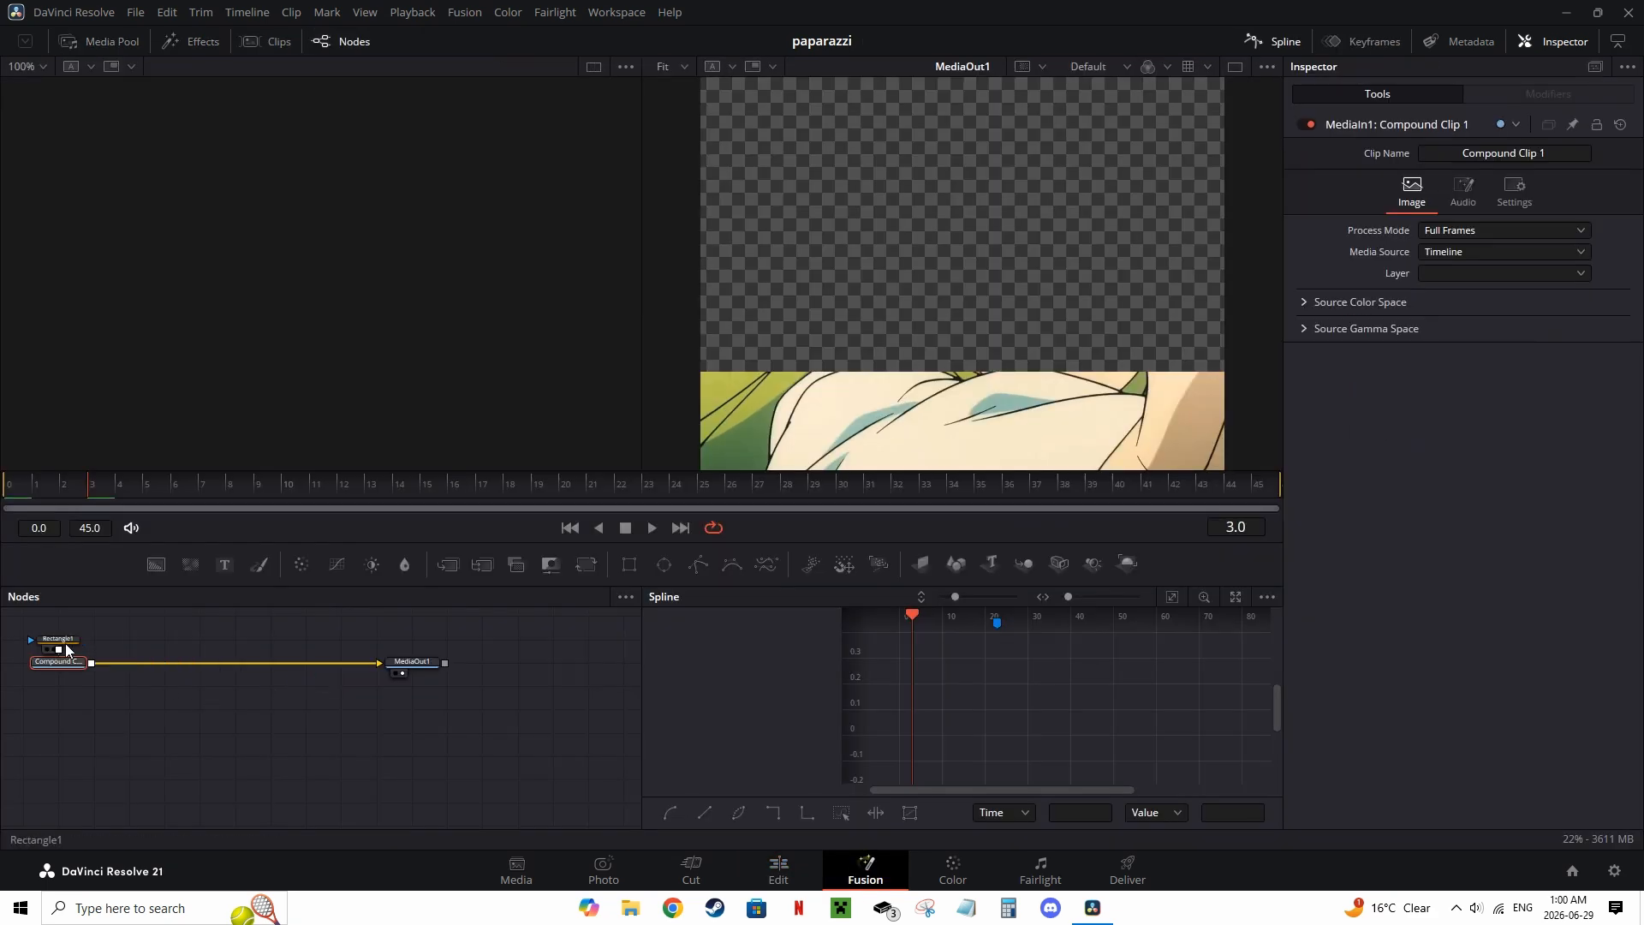
{"action": "left_click", "coordinate": [58, 641]}
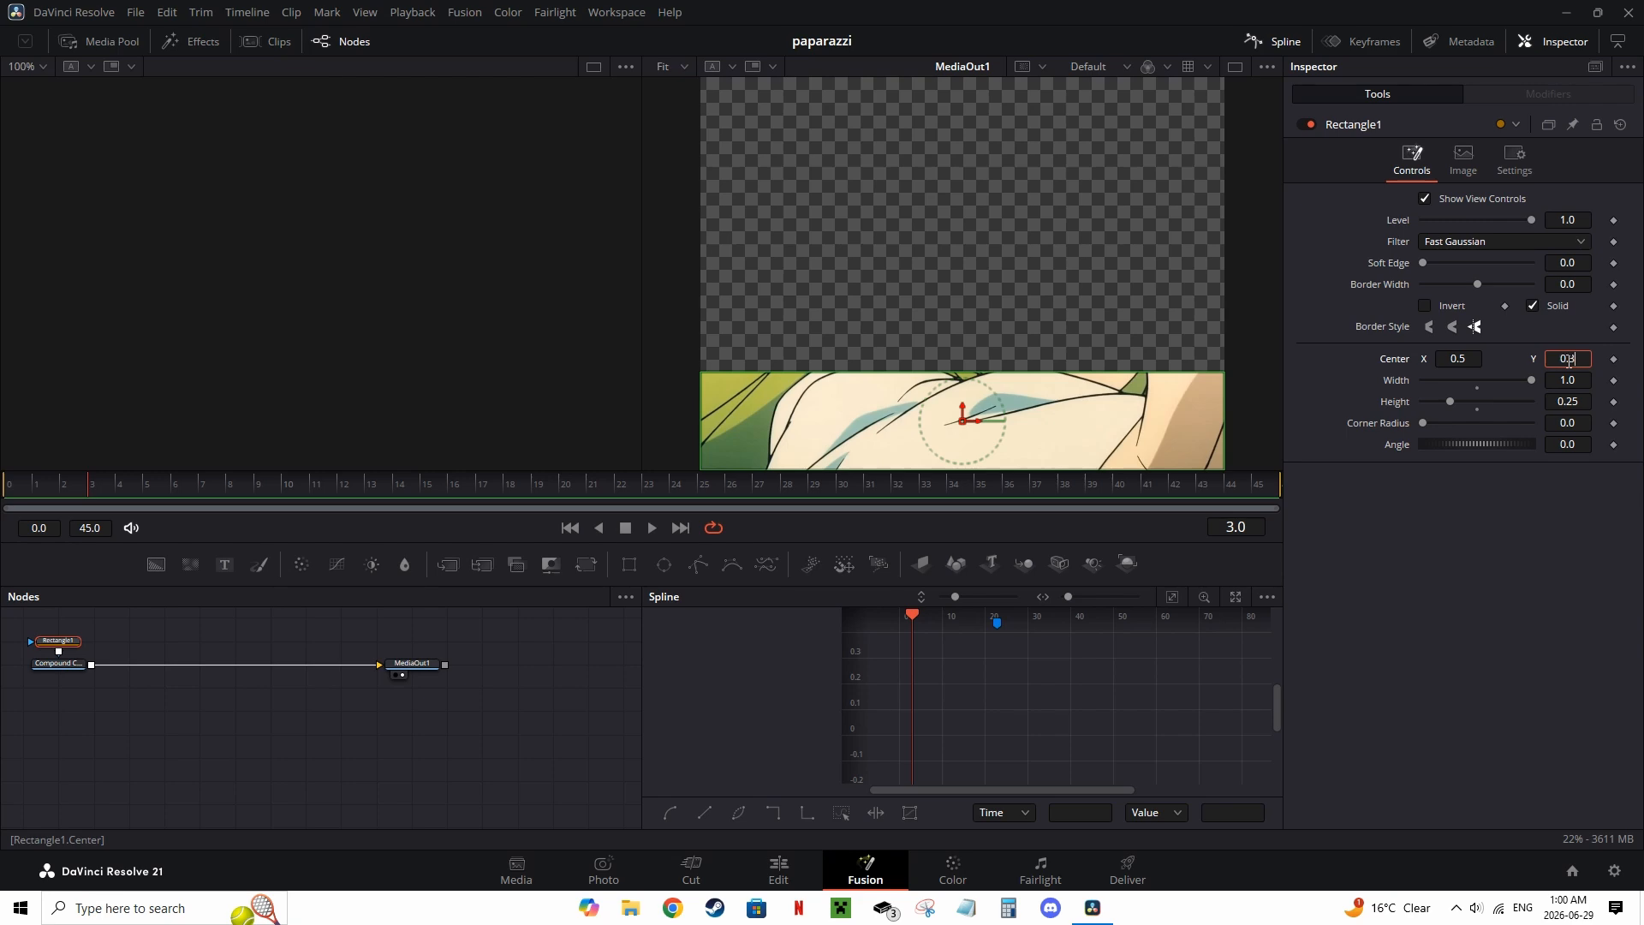
{"action": "left_click", "coordinate": [1568, 360]}
{"action": "type", "text": "0.37"}
{"action": "key", "text": "Return"}
Step: Duplicate the V2 compound clip onto track V3 and open it in Fusion
{"action": "left_click", "coordinate": [792, 867]}
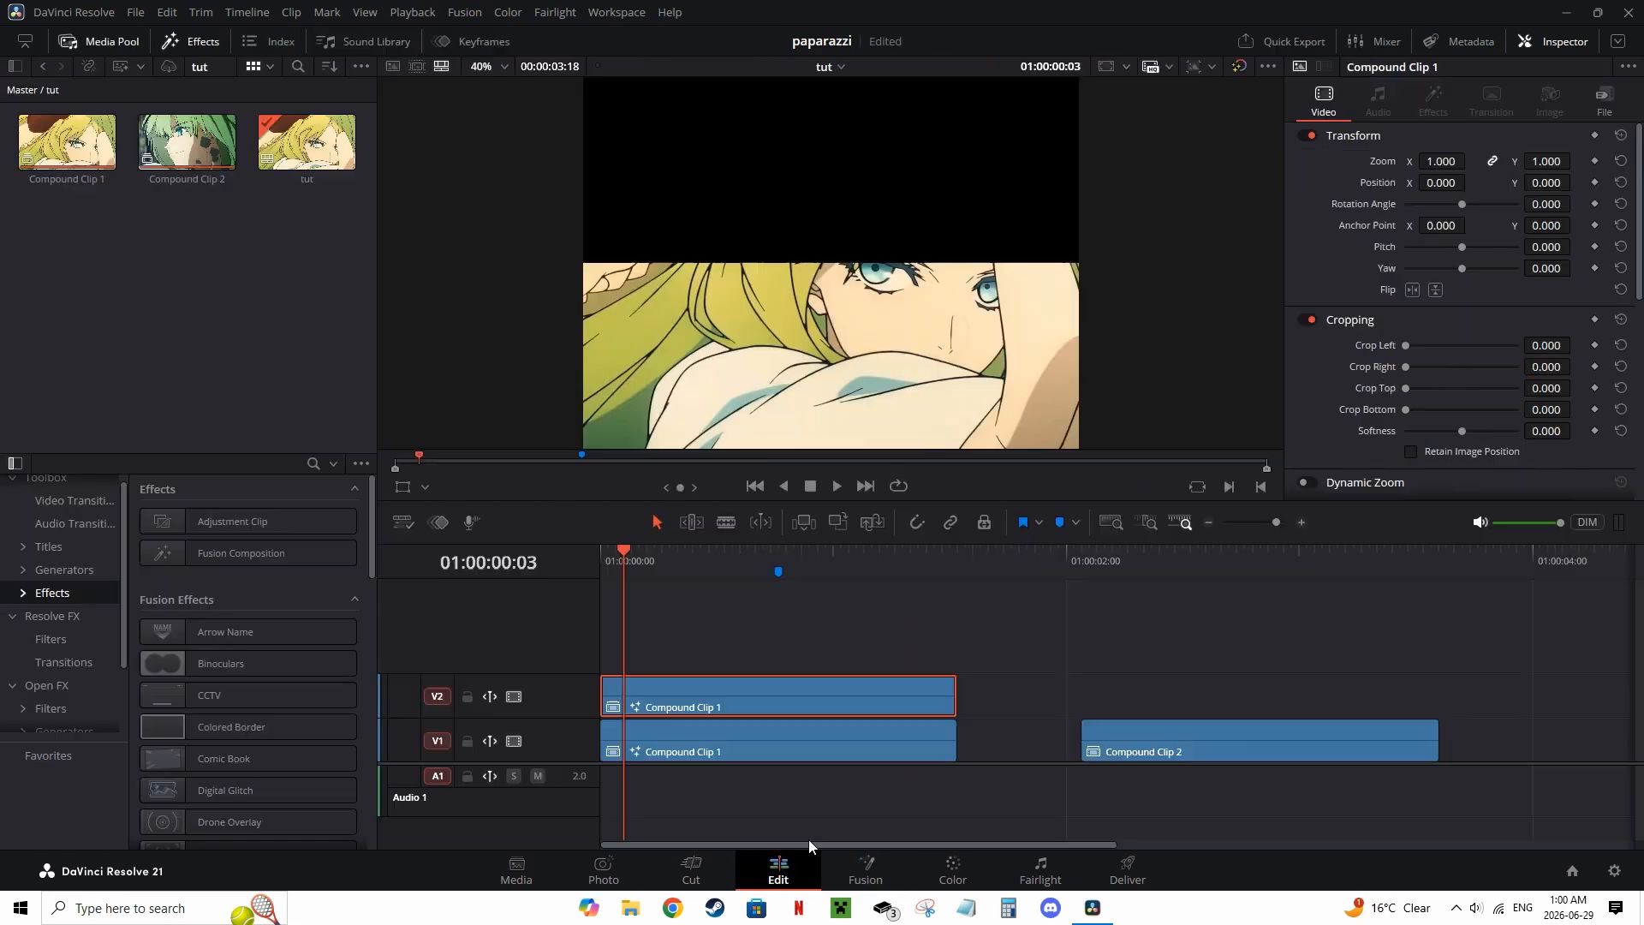
{"action": "left_click_drag", "start_coordinate": [819, 679], "coordinate": [822, 649], "text": "alt"}
{"action": "left_click", "coordinate": [885, 866]}
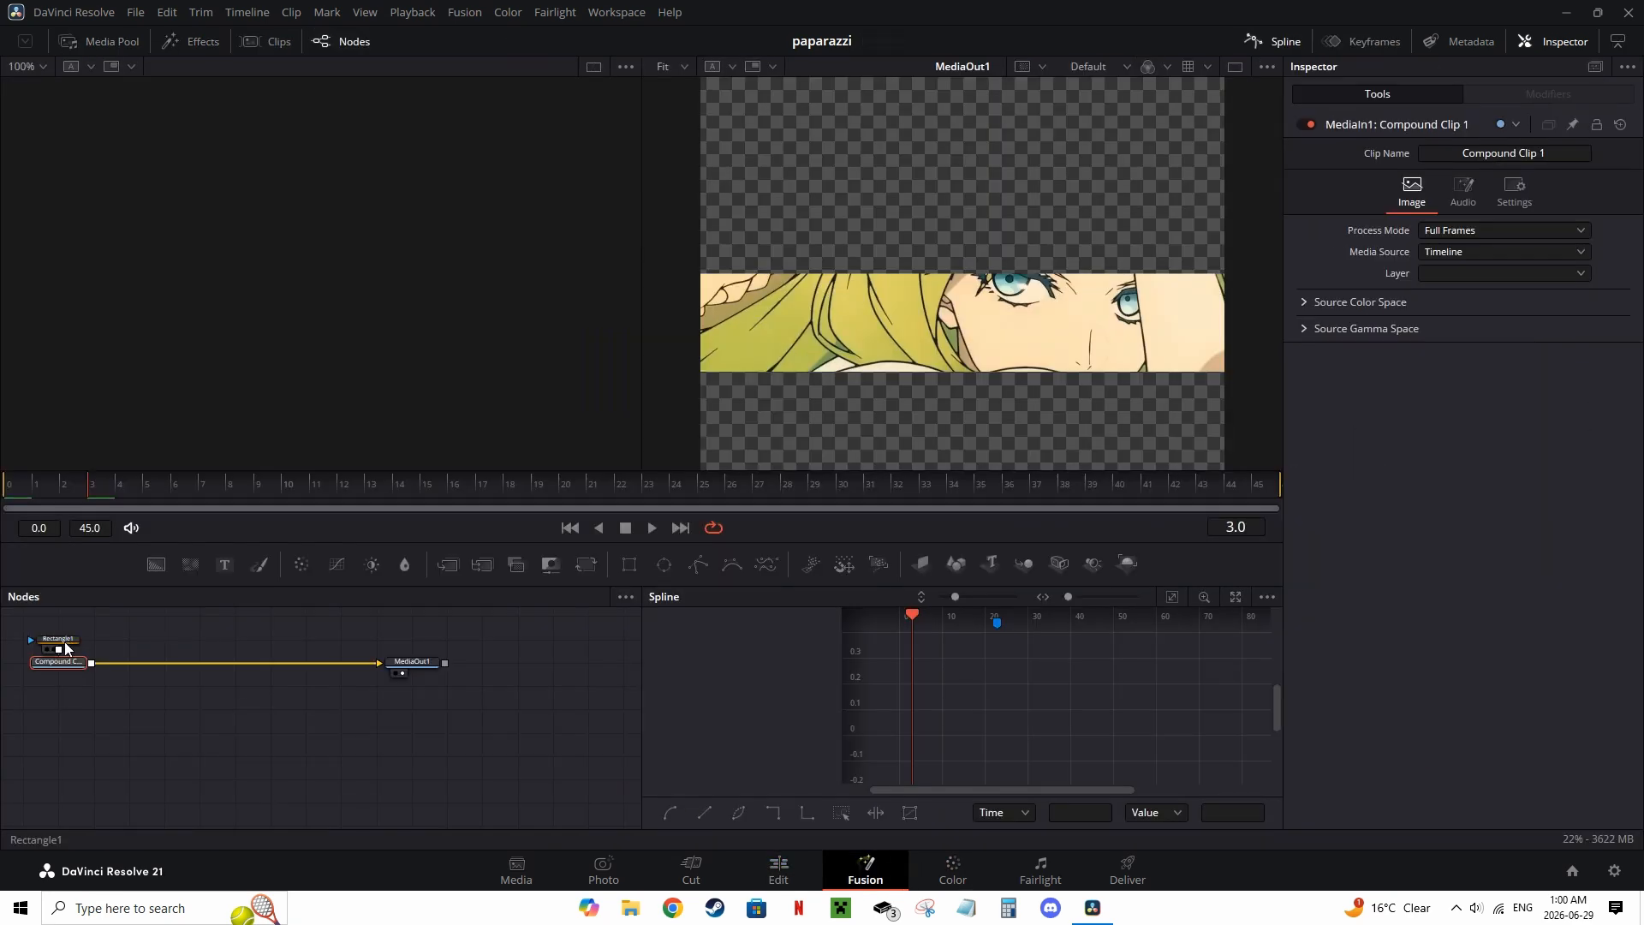
Step: Set the V3 copy's rectangle center Y to 0.625
{"action": "left_click", "coordinate": [60, 640]}
{"action": "left_click", "coordinate": [1574, 360]}
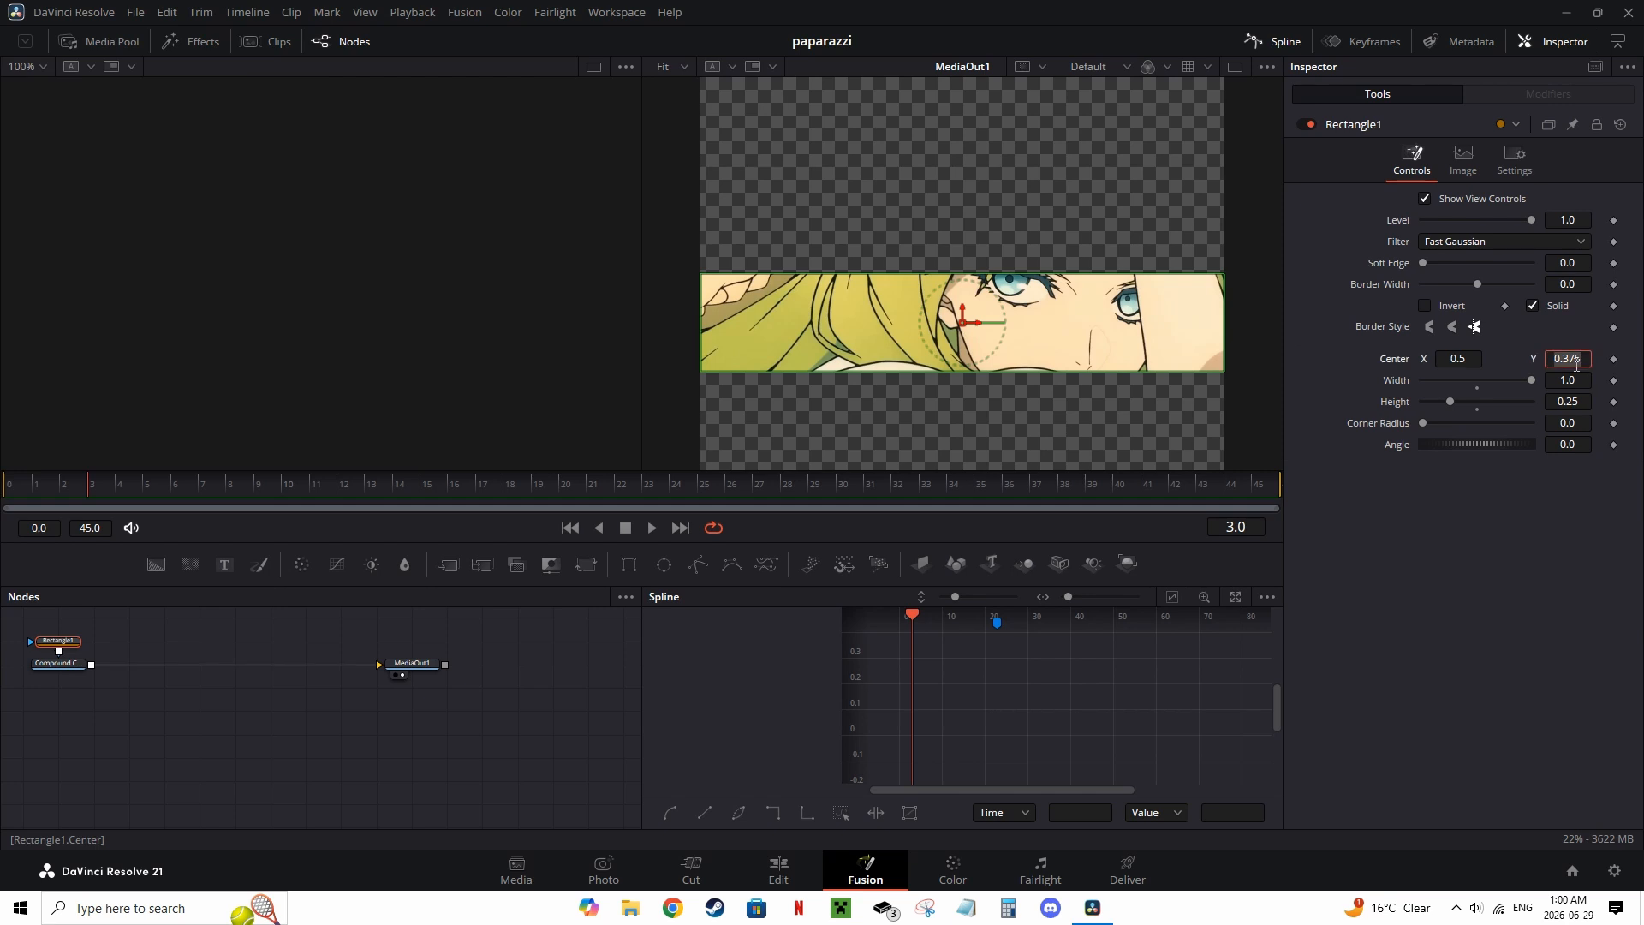
{"action": "type", "text": "0.625"}
{"action": "key", "text": "Tab"}
Step: Duplicate the V3 compound clip onto track V4 and open it in Fusion
{"action": "left_click", "coordinate": [782, 866]}
{"action": "left_click_drag", "start_coordinate": [813, 651], "coordinate": [794, 620], "text": "alt"}
{"action": "left_click", "coordinate": [865, 866]}
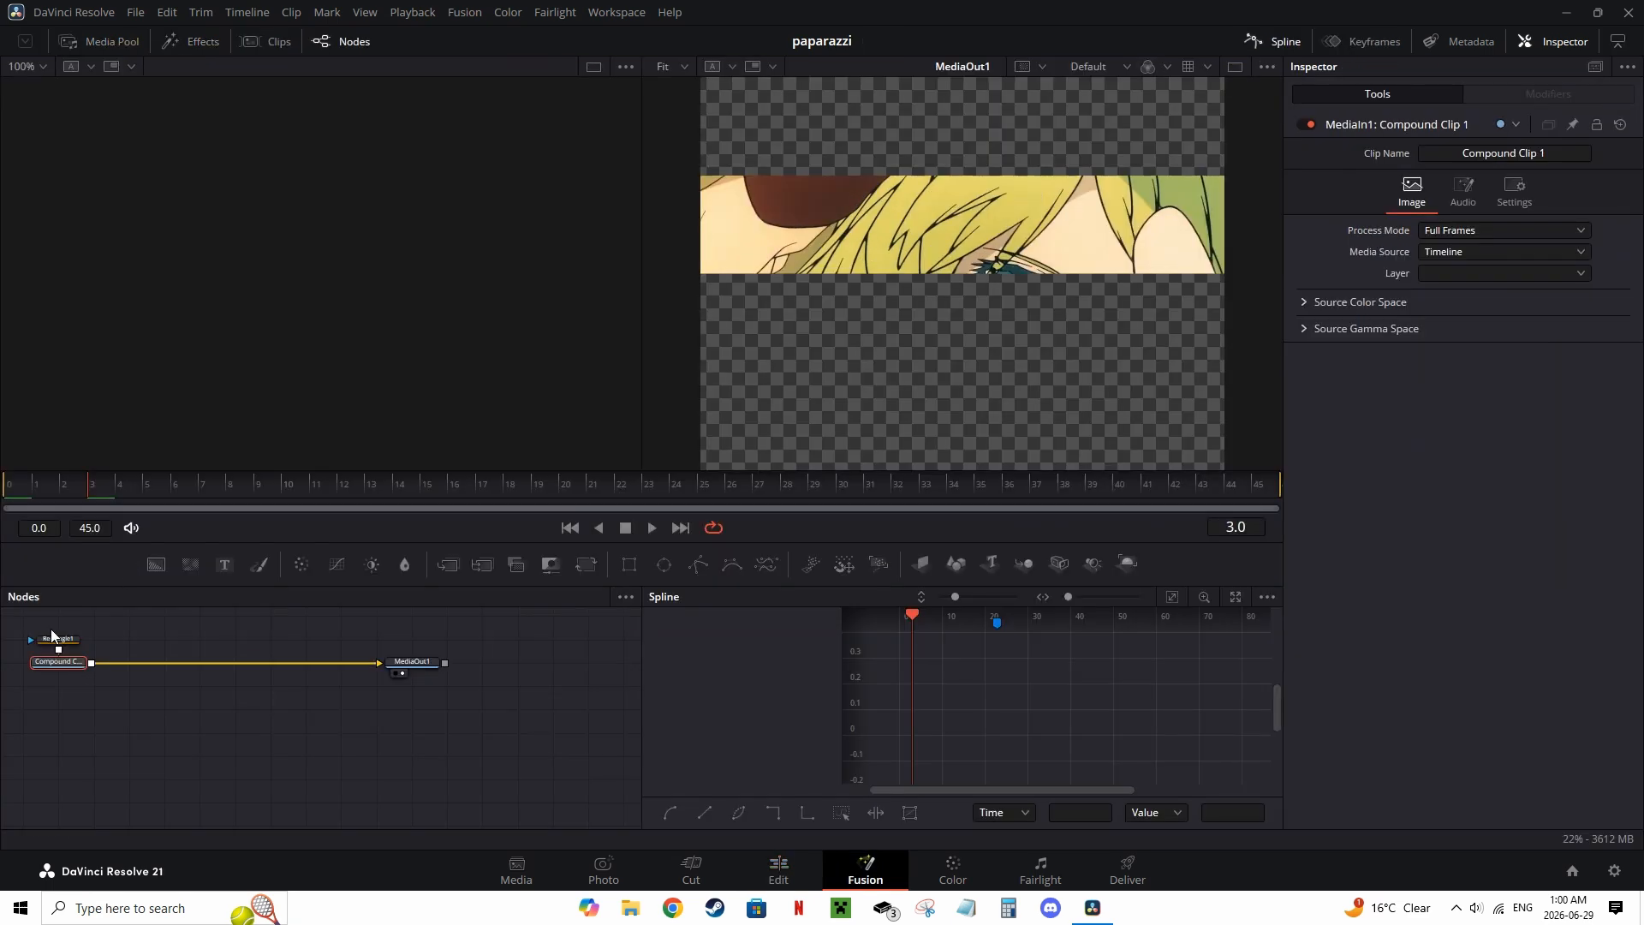
Step: Open the V4 copy in Fusion and set its rectangle's center Y to 0.825
{"action": "left_click", "coordinate": [58, 649]}
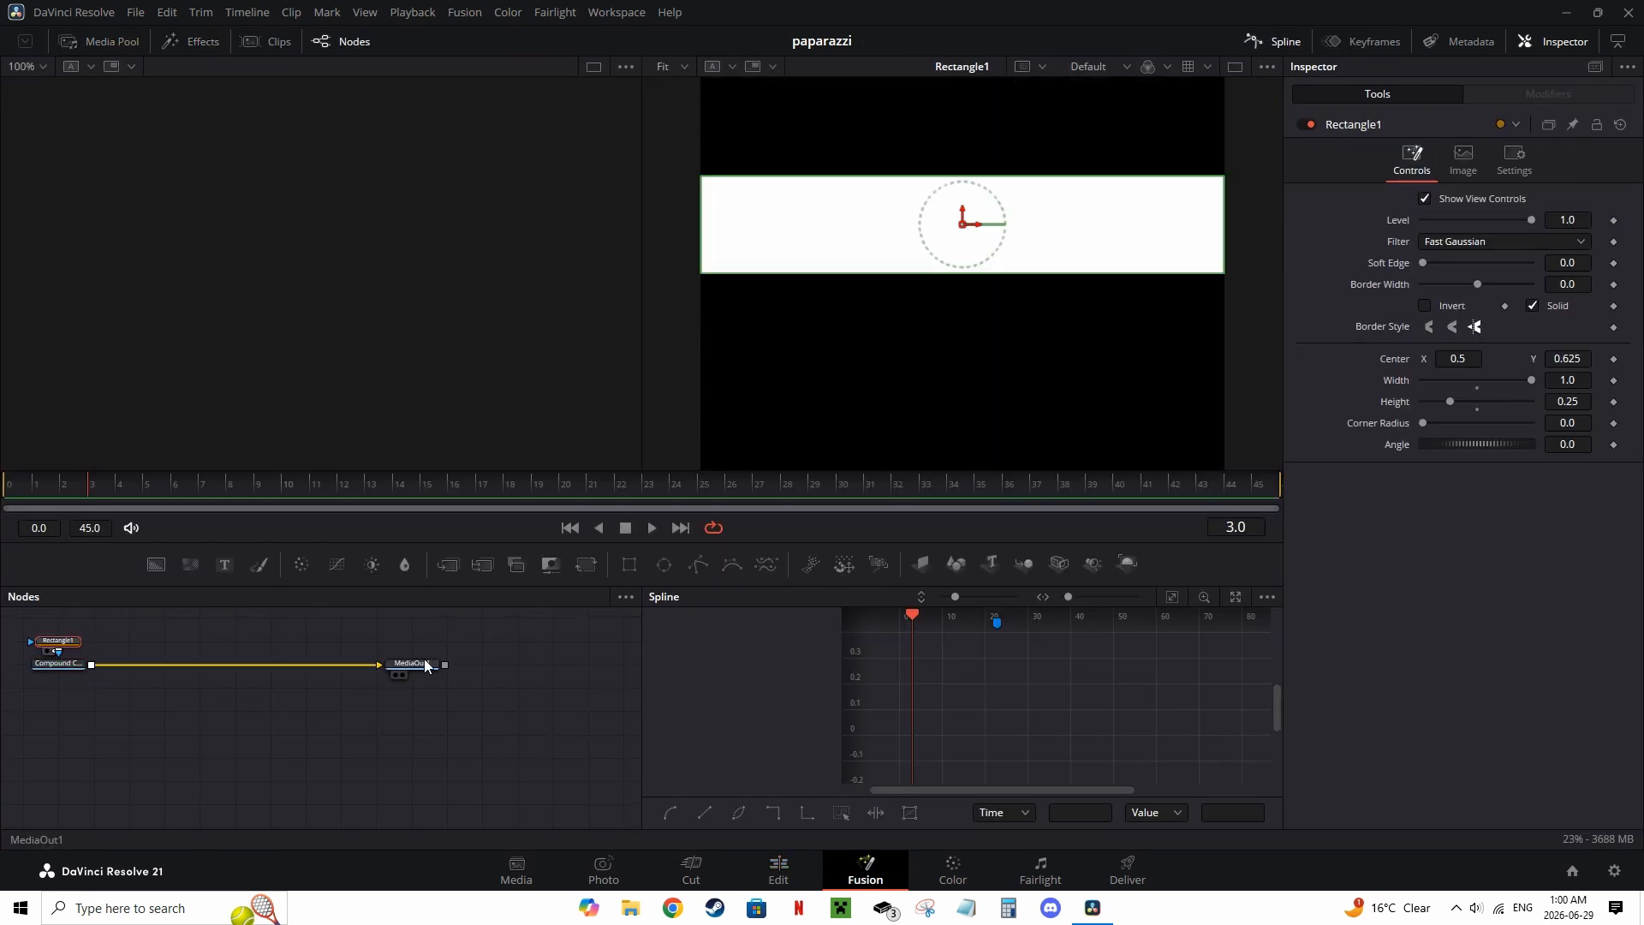
{"action": "left_click", "coordinate": [422, 662]}
{"action": "key", "text": "1"}
{"action": "key", "text": "2"}
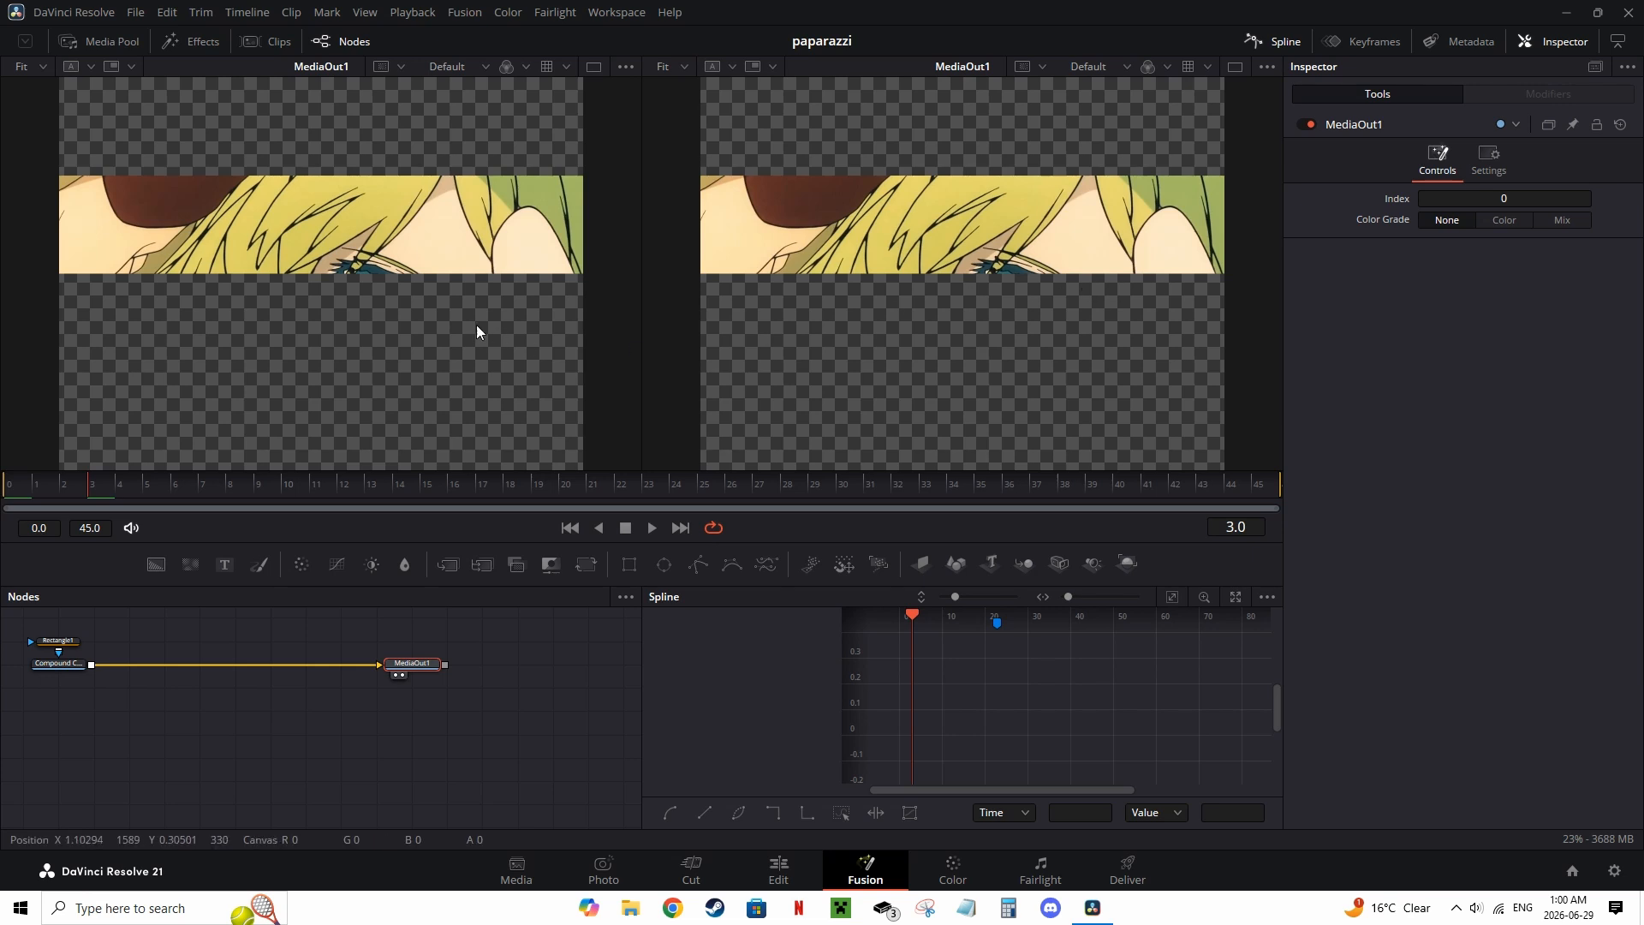
{"action": "left_click", "coordinate": [69, 640]}
{"action": "left_click", "coordinate": [1567, 402]}
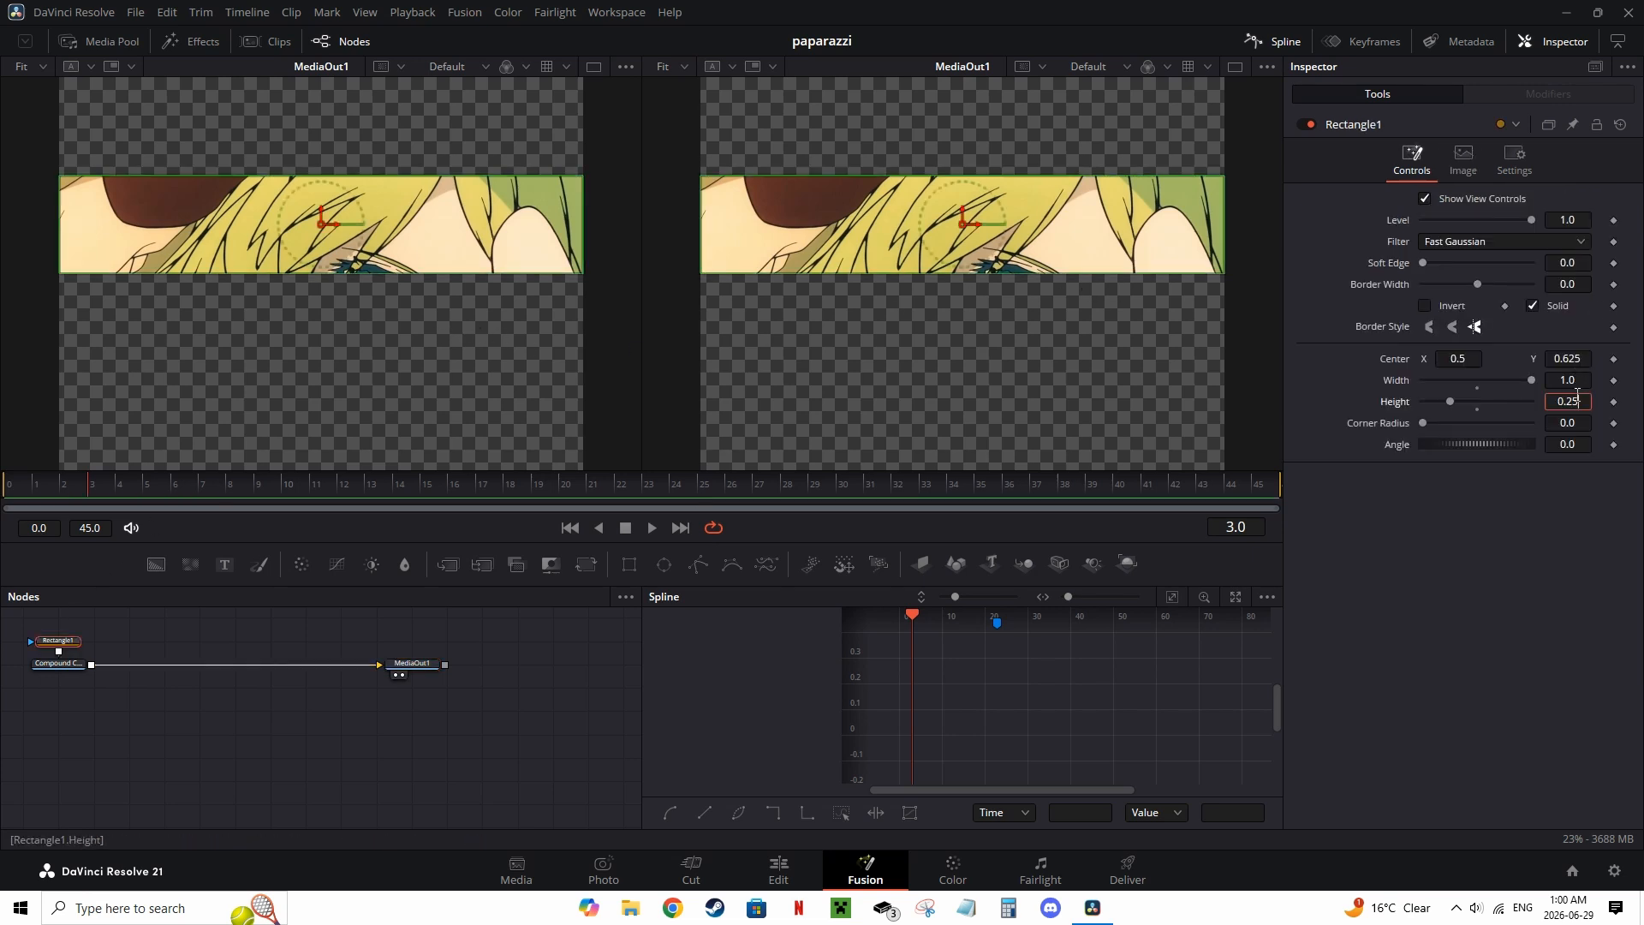
{"action": "key", "text": "Return"}
{"action": "left_click", "coordinate": [1580, 358]}
{"action": "type", "text": "0.825"}
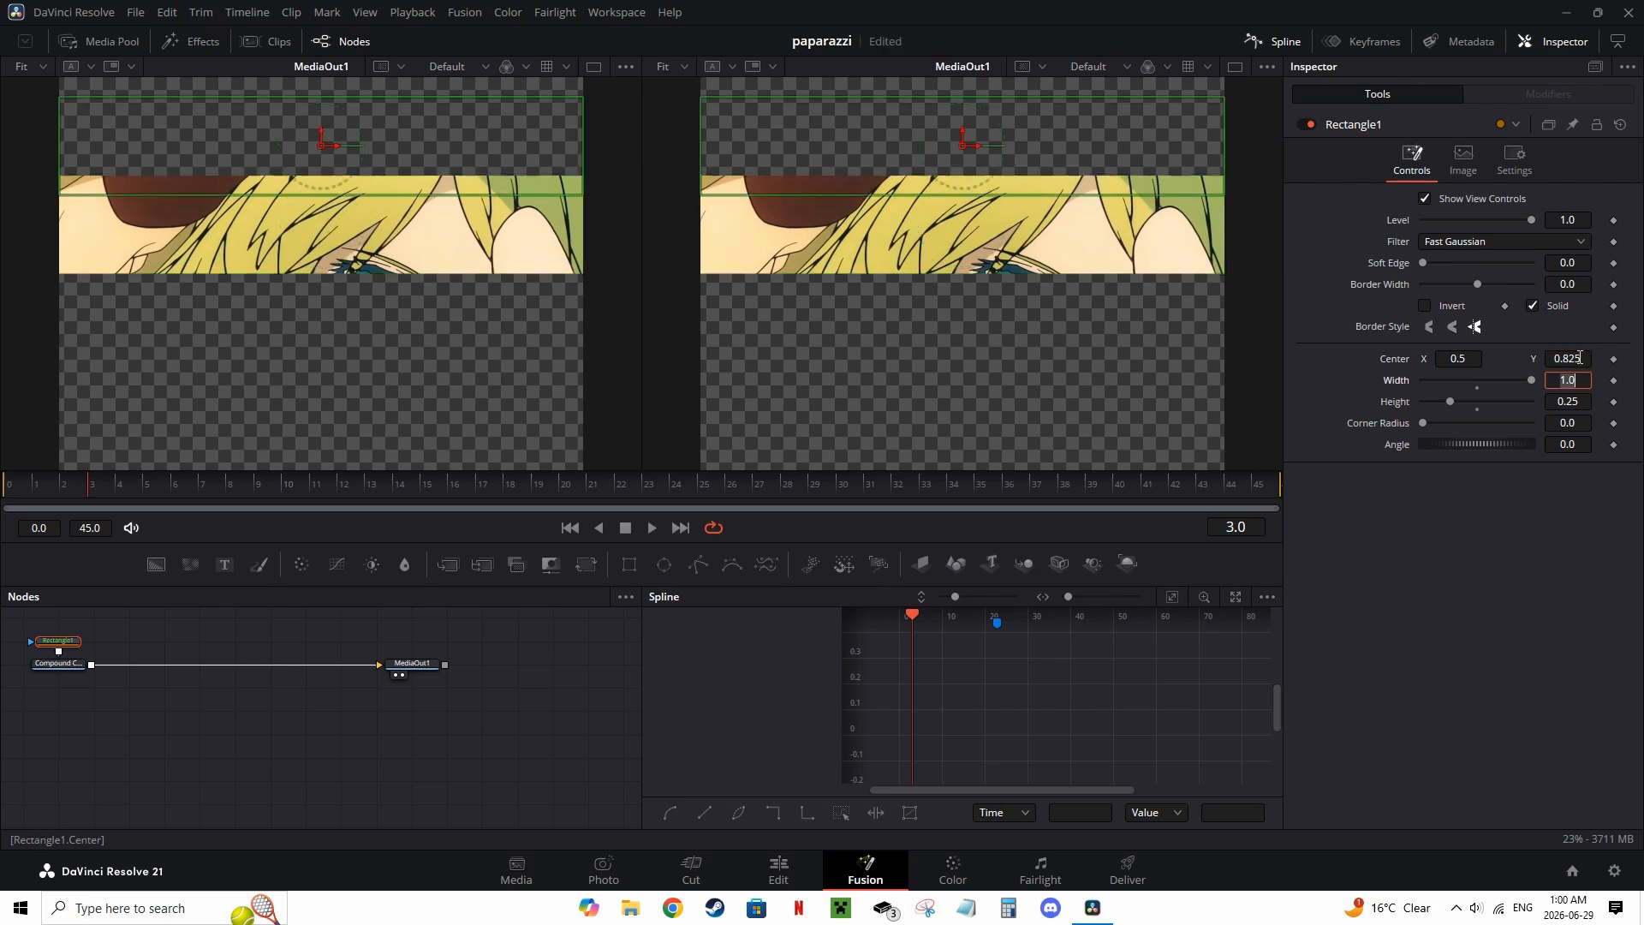
{"action": "key", "text": "Tab"}
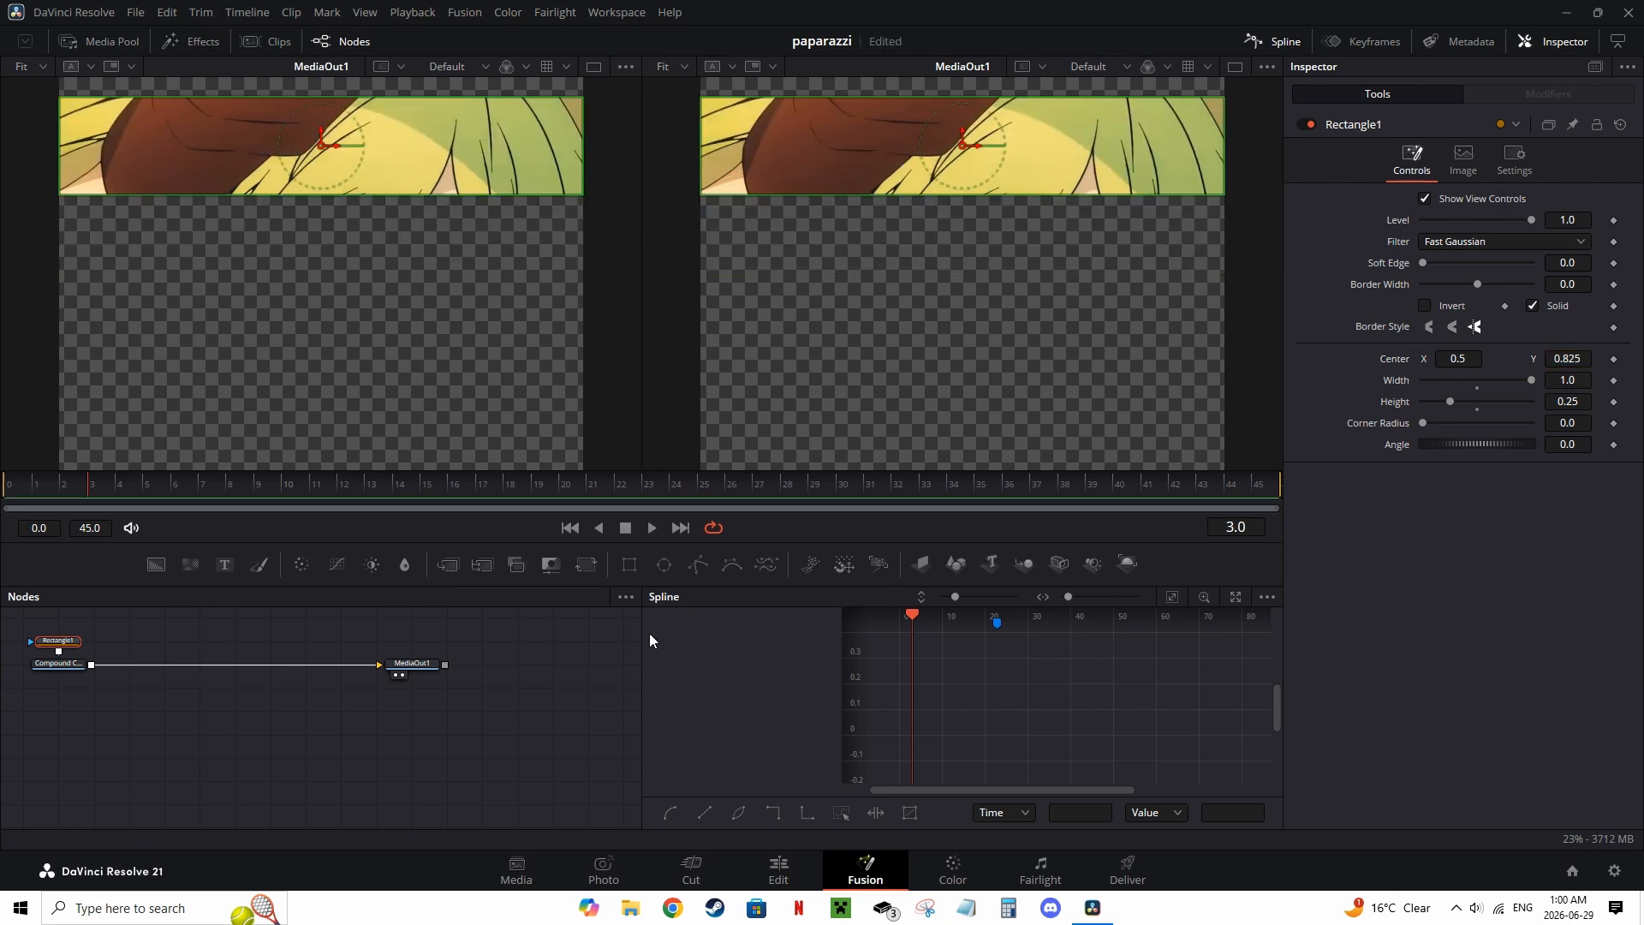
Step: Return to the edit timeline and turn the V1 clip into a new compound clip named piece1-1
{"action": "left_click", "coordinate": [779, 869]}
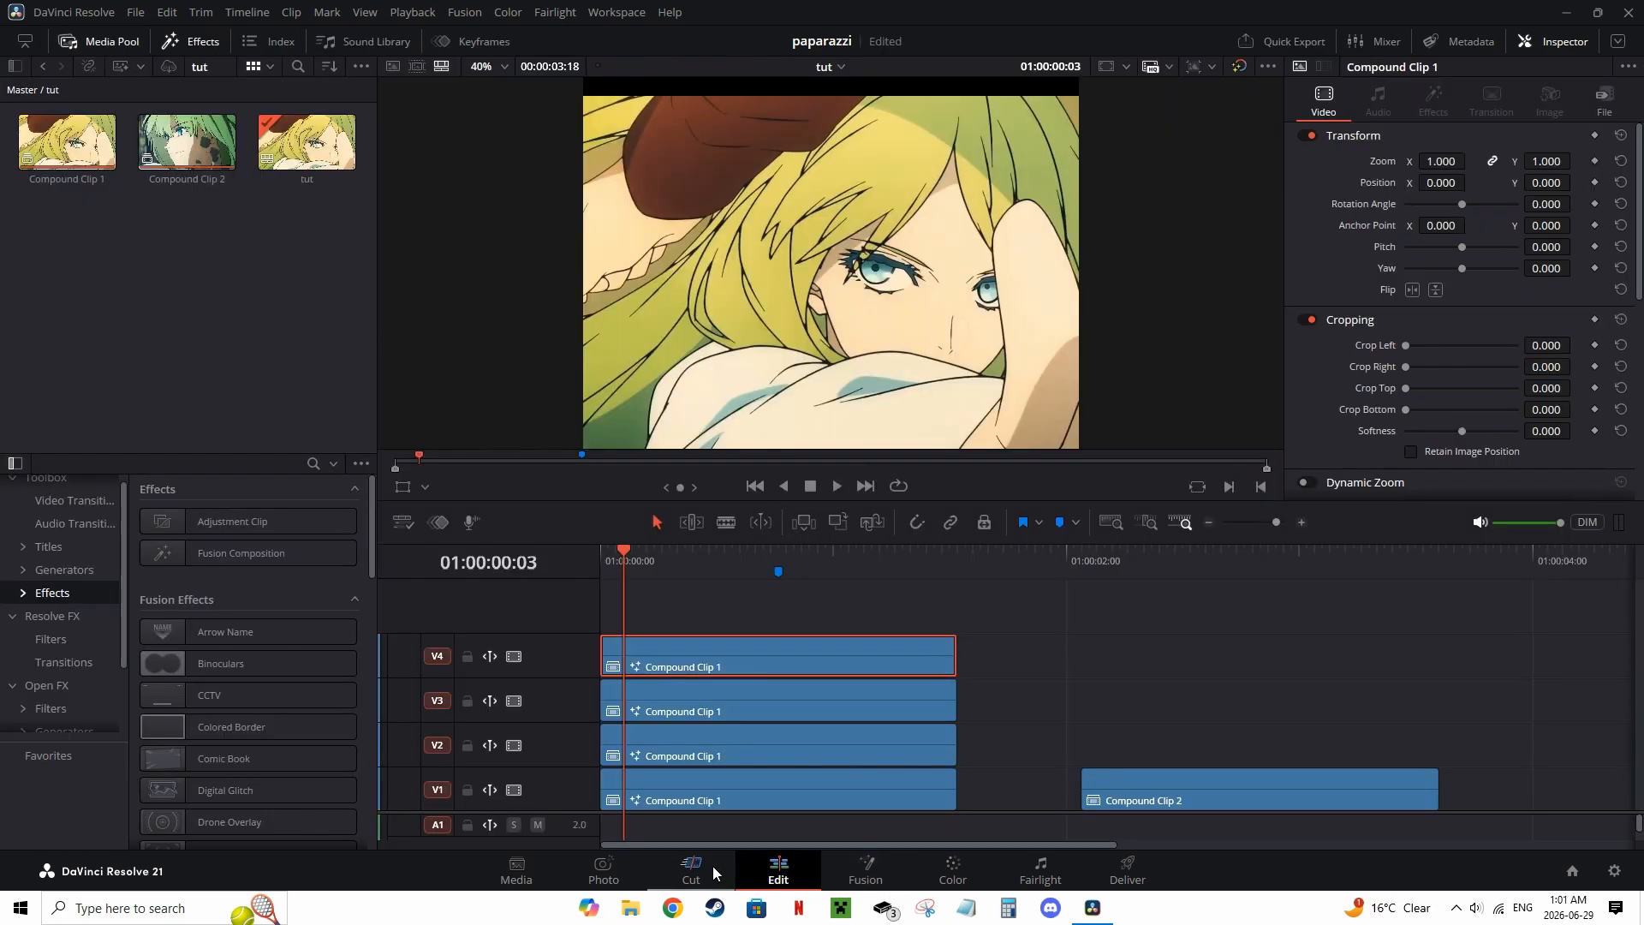
{"action": "left_click", "coordinate": [863, 869]}
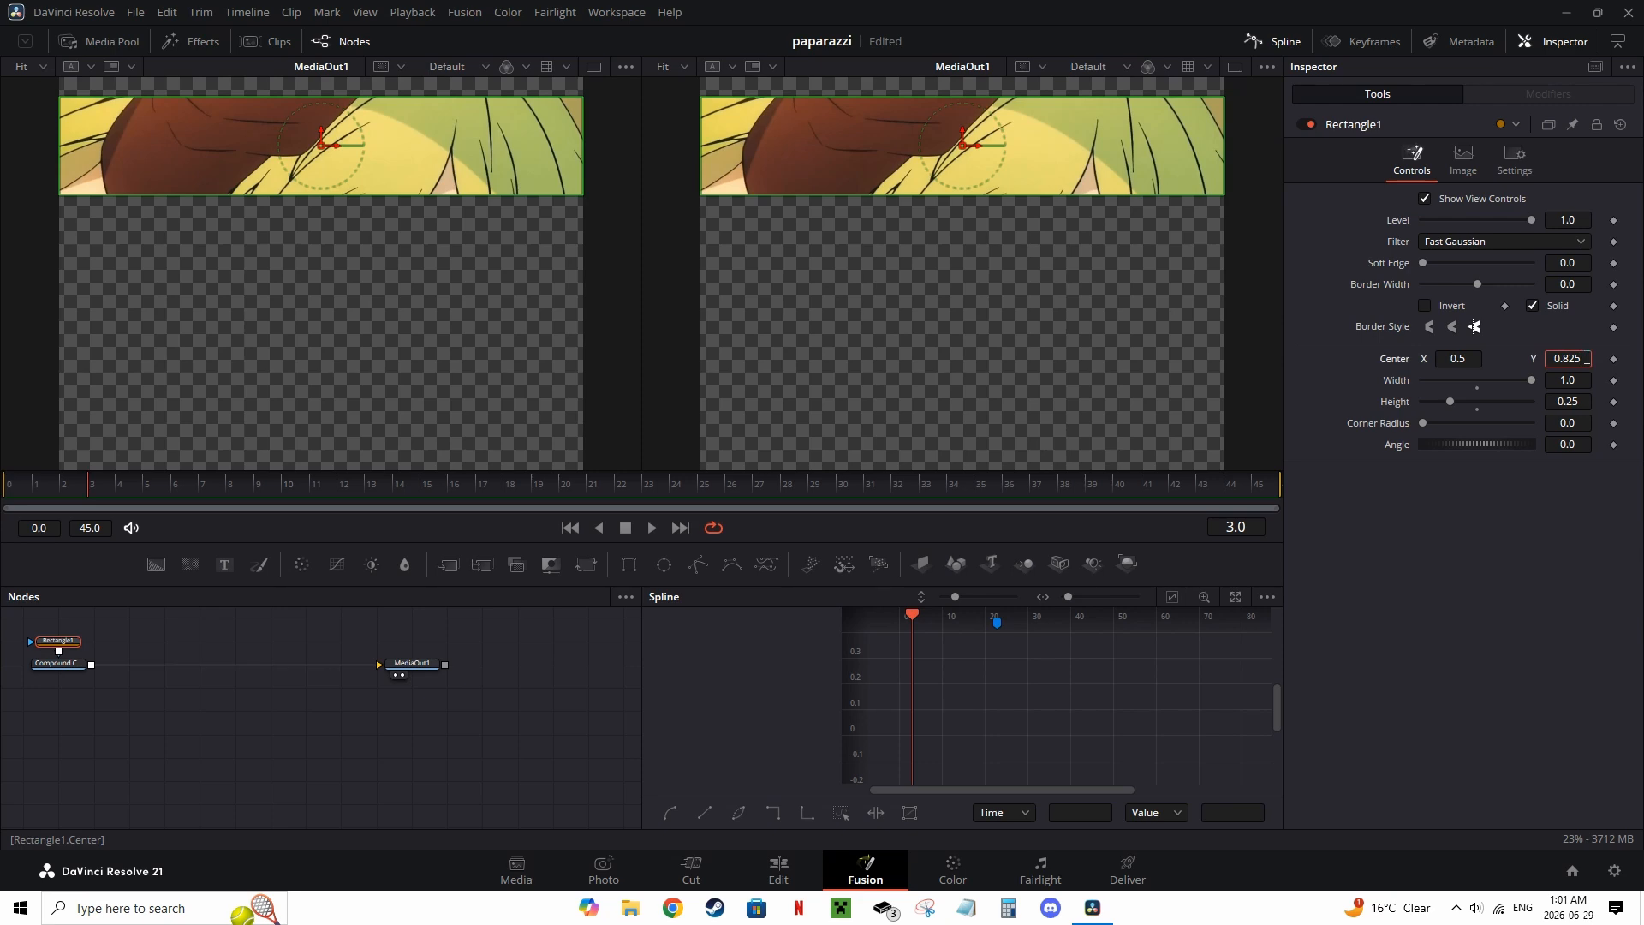
{"action": "left_click", "coordinate": [779, 869]}
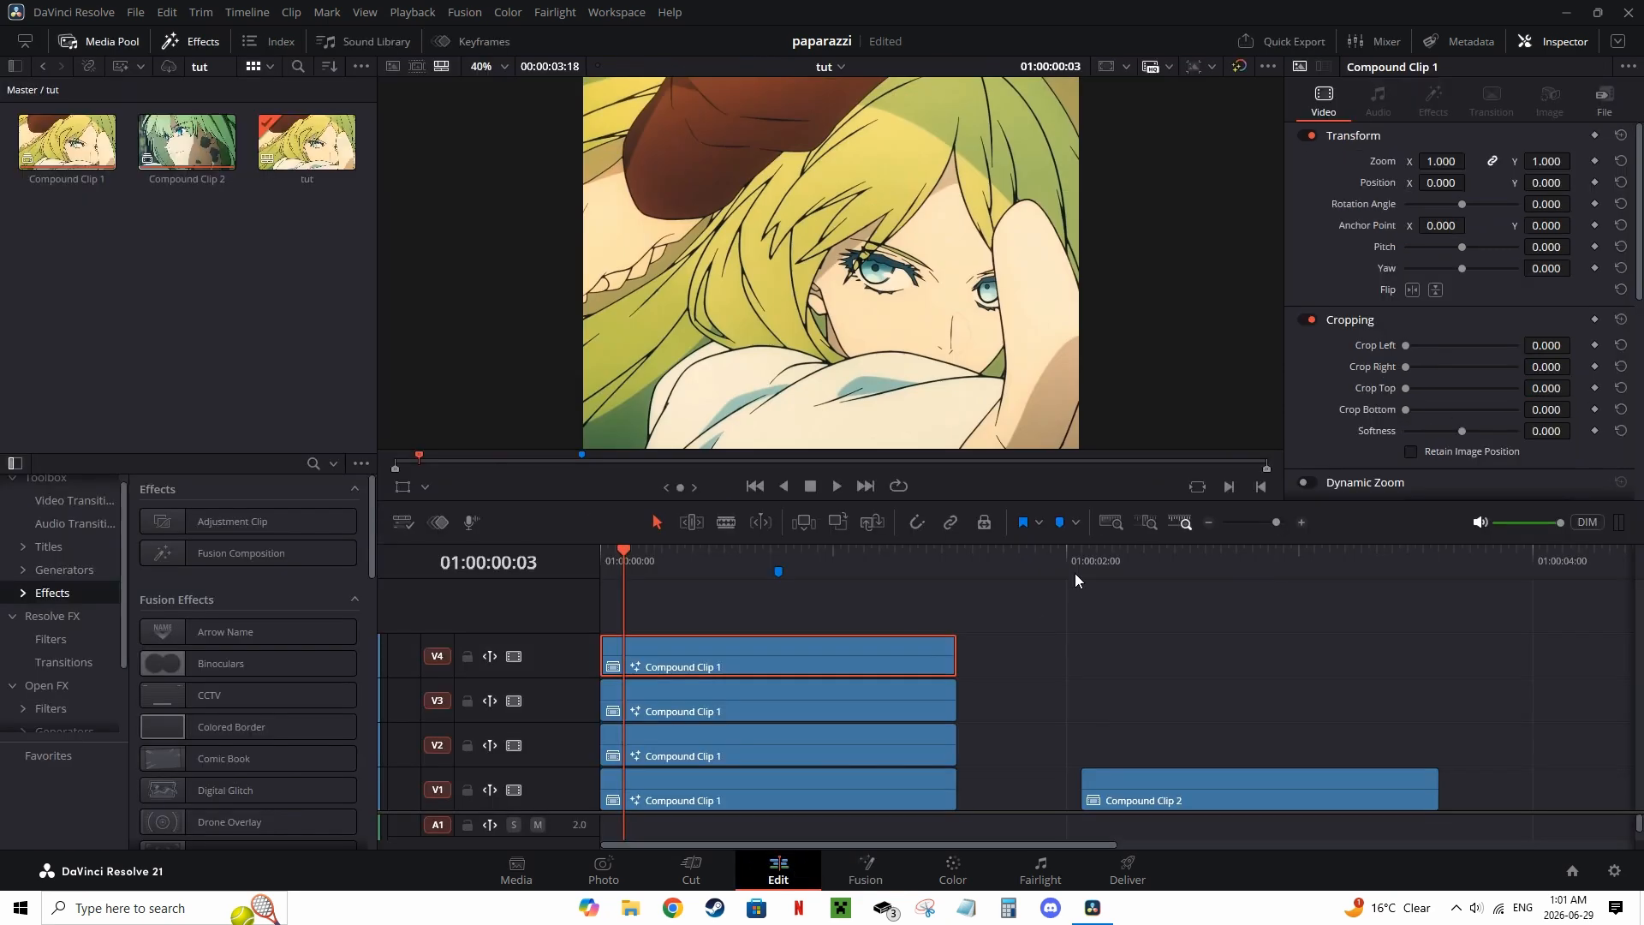
{"action": "left_click_drag", "start_coordinate": [653, 584], "coordinate": [850, 574]}
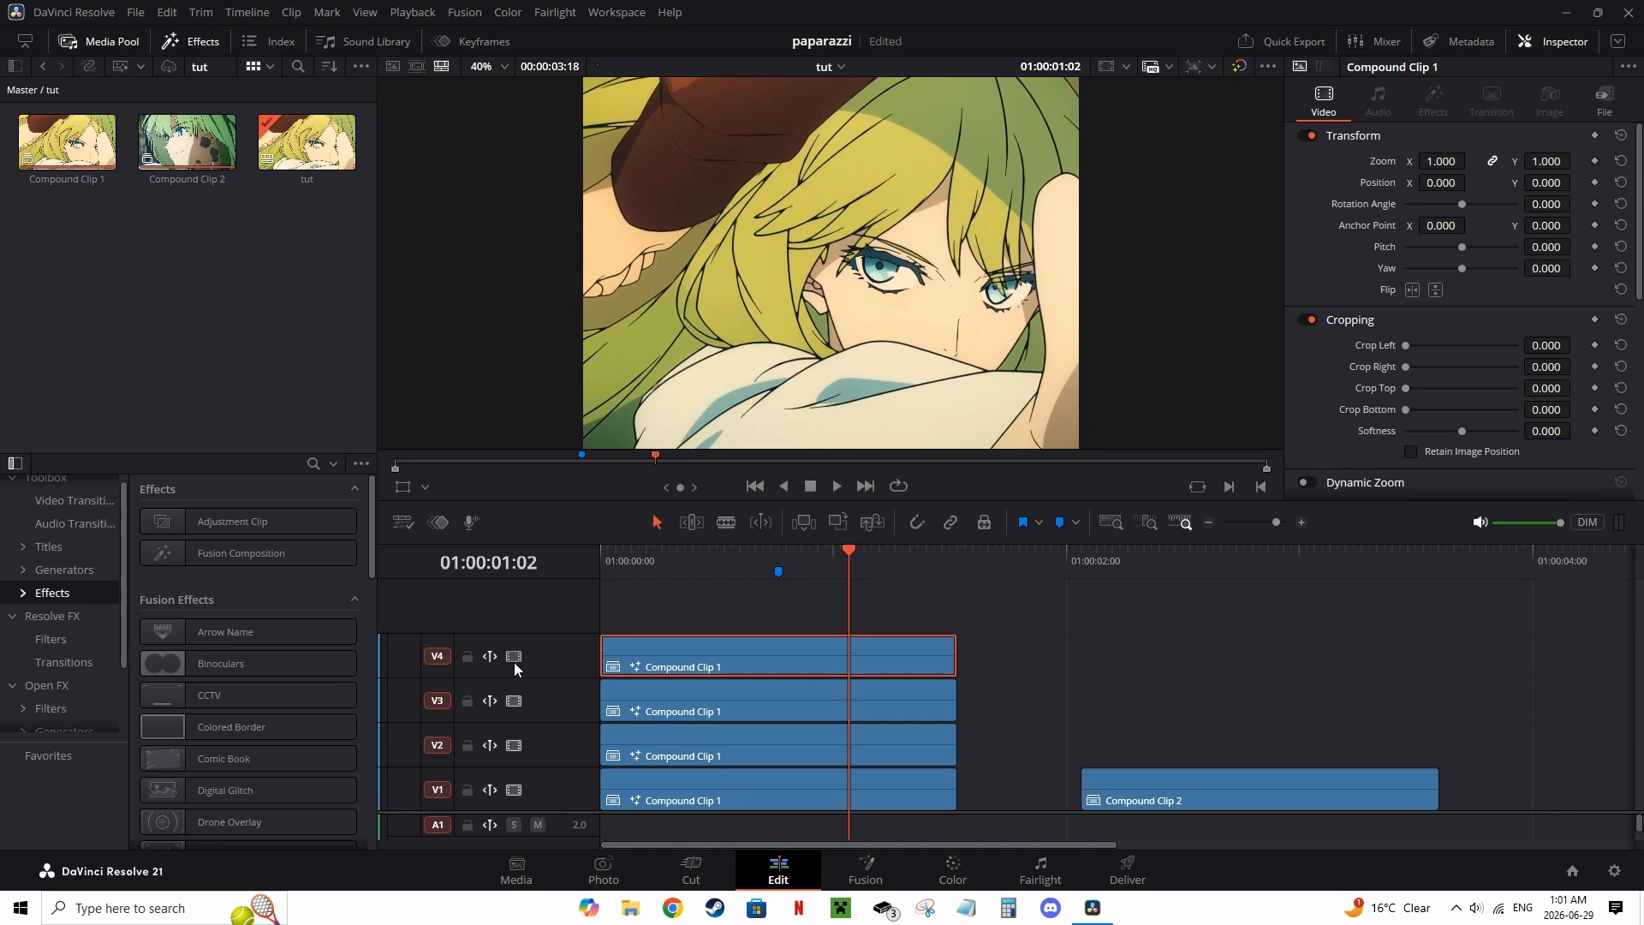
{"action": "right_click", "coordinate": [709, 783]}
{"action": "key", "text": "Down"}
{"action": "key", "text": "Return"}
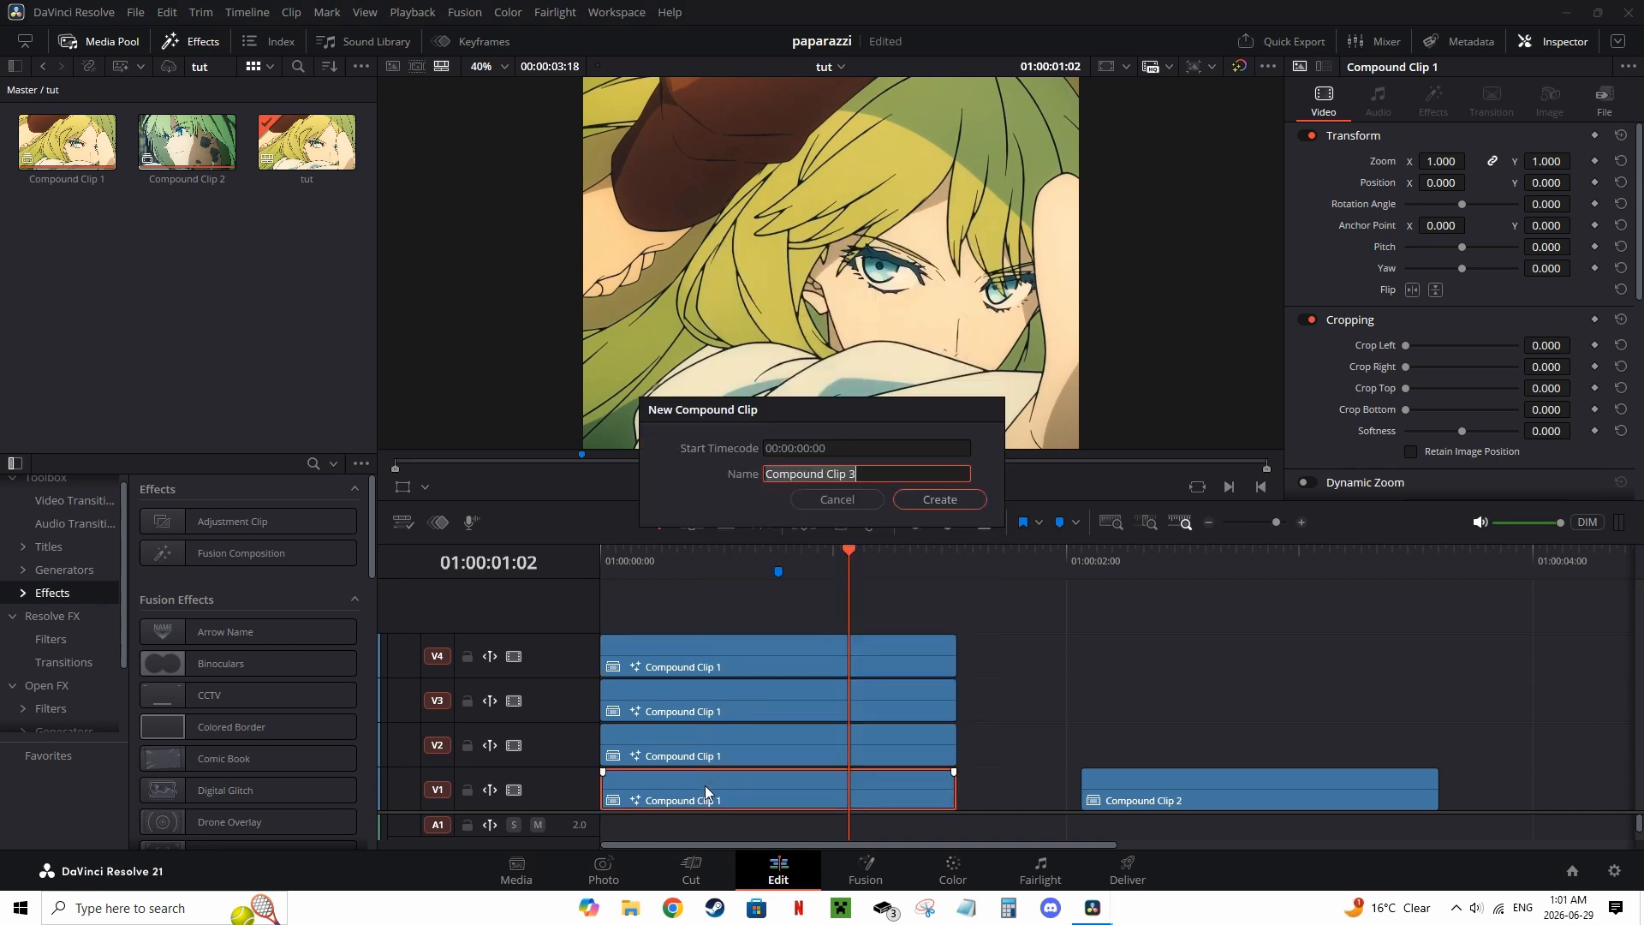
{"action": "type", "text": "pie"}
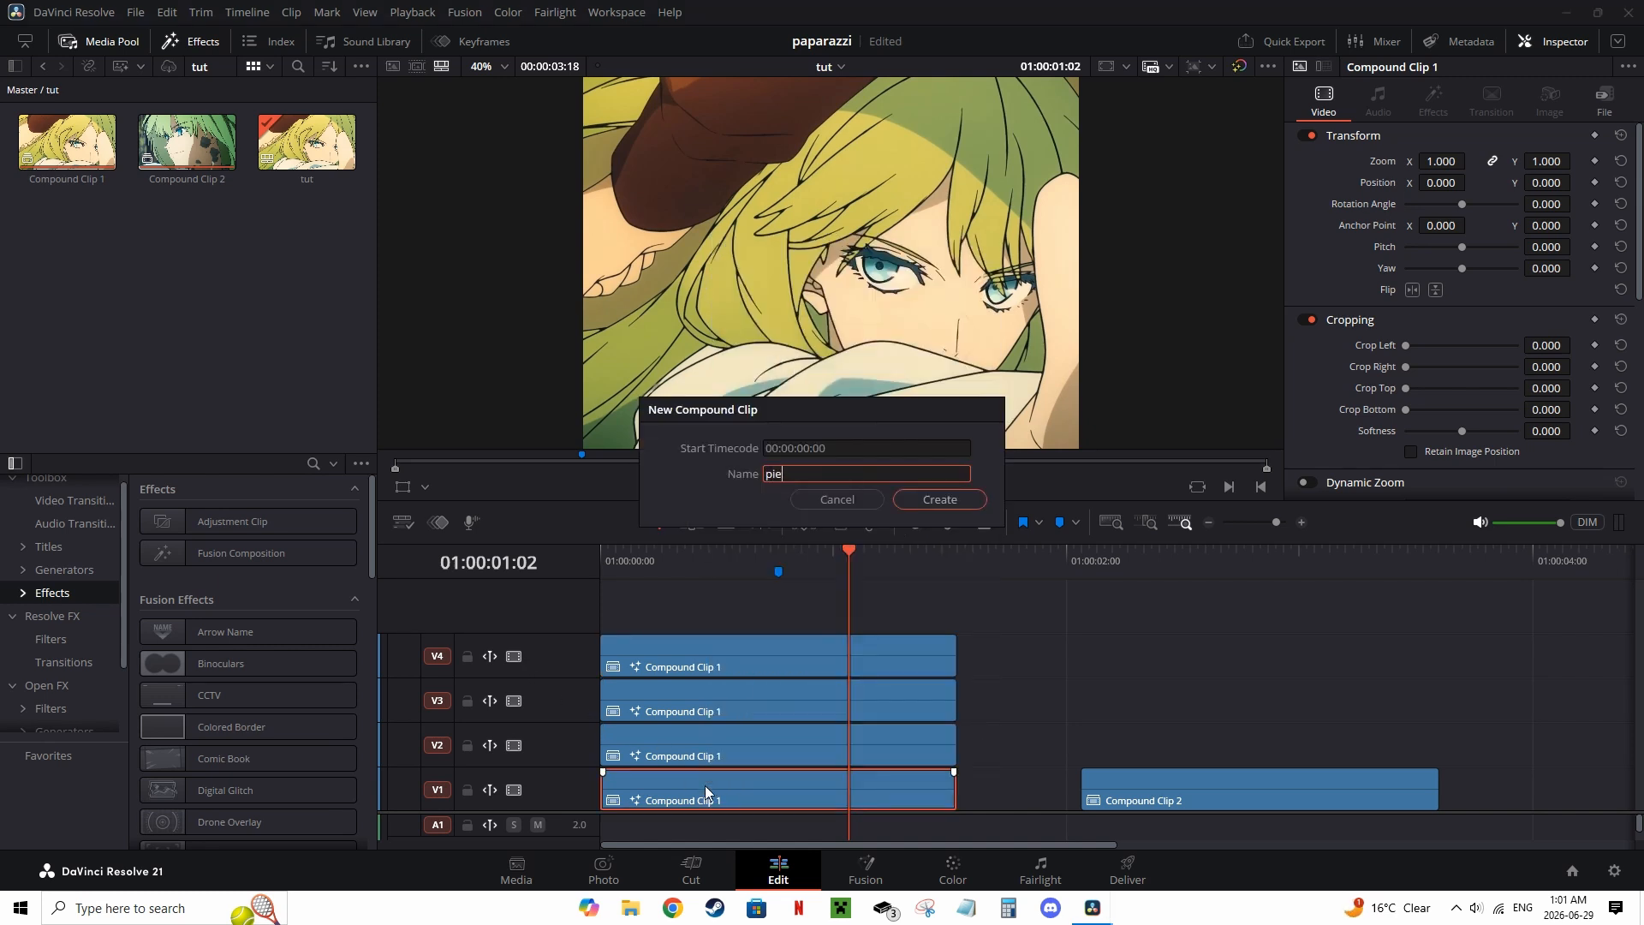
{"action": "type", "text": "ce1-1"}
{"action": "key", "text": "Return"}
Step: Turn the V2 clip into a new compound clip named piece1-2
{"action": "right_click", "coordinate": [737, 743]}
{"action": "key", "text": "Down"}
{"action": "key", "text": "Return"}
{"action": "type", "text": "piece1"}
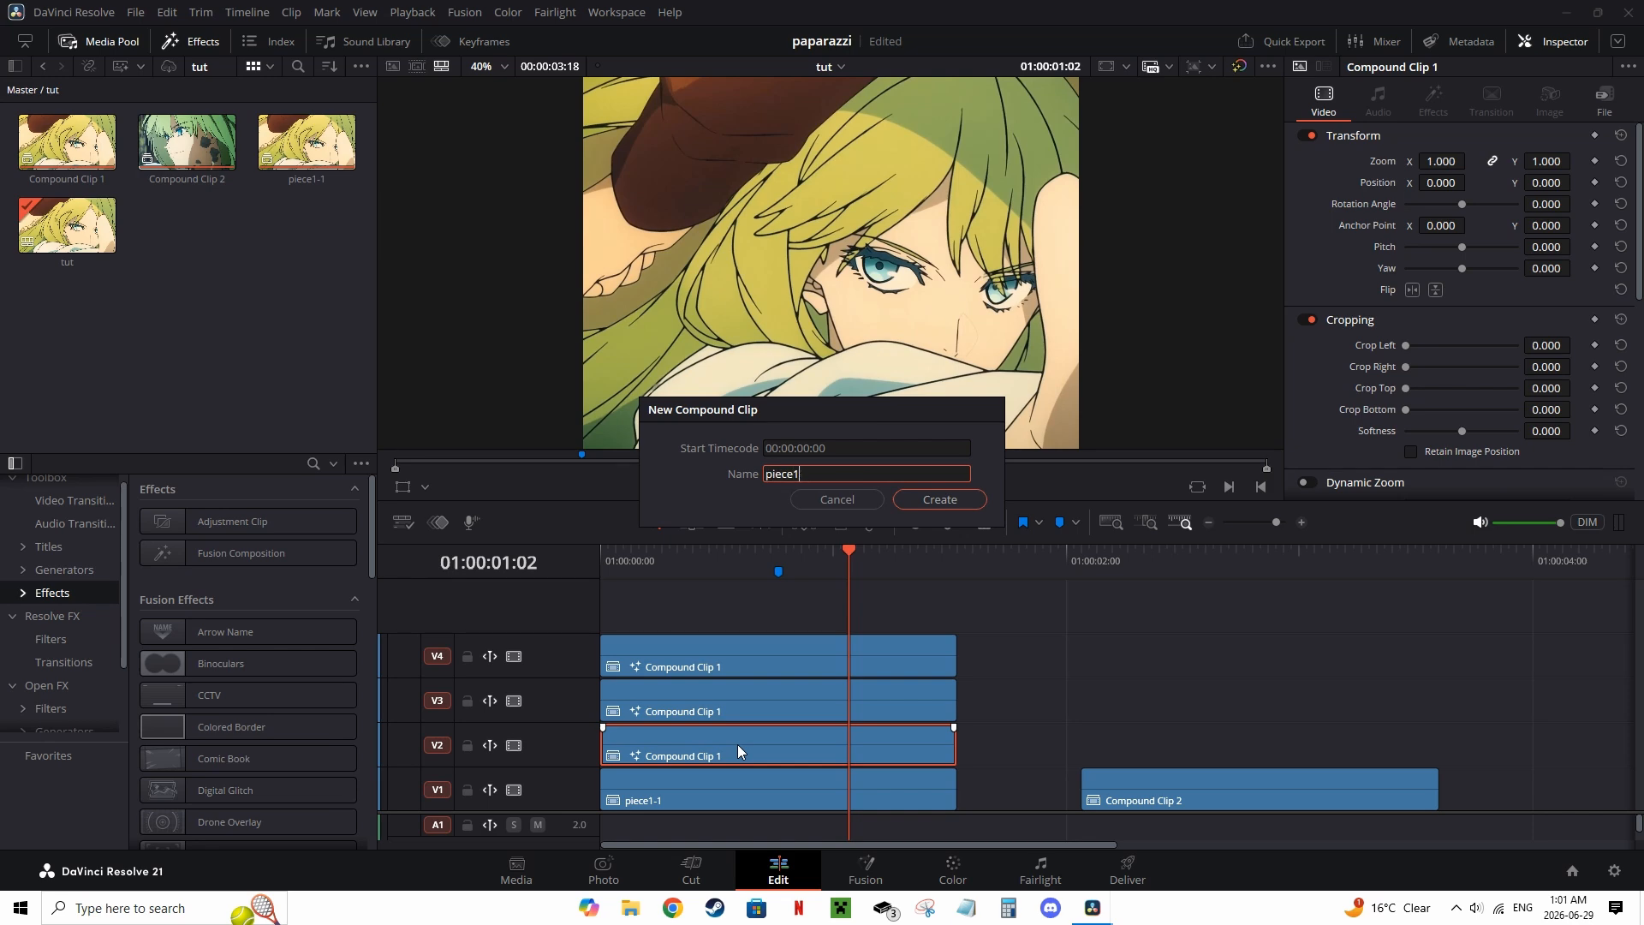
{"action": "type", "text": "-2"}
{"action": "key", "text": "Return"}
Step: Nest the V3 and V4 clips as new compound clips named piece1-3 and piece1-4
{"action": "right_click", "coordinate": [699, 711]}
{"action": "key", "text": "Down"}
{"action": "key", "text": "Return"}
{"action": "type", "text": "piece1-3"}
{"action": "key", "text": "Return"}
{"action": "left_click", "coordinate": [757, 651]}
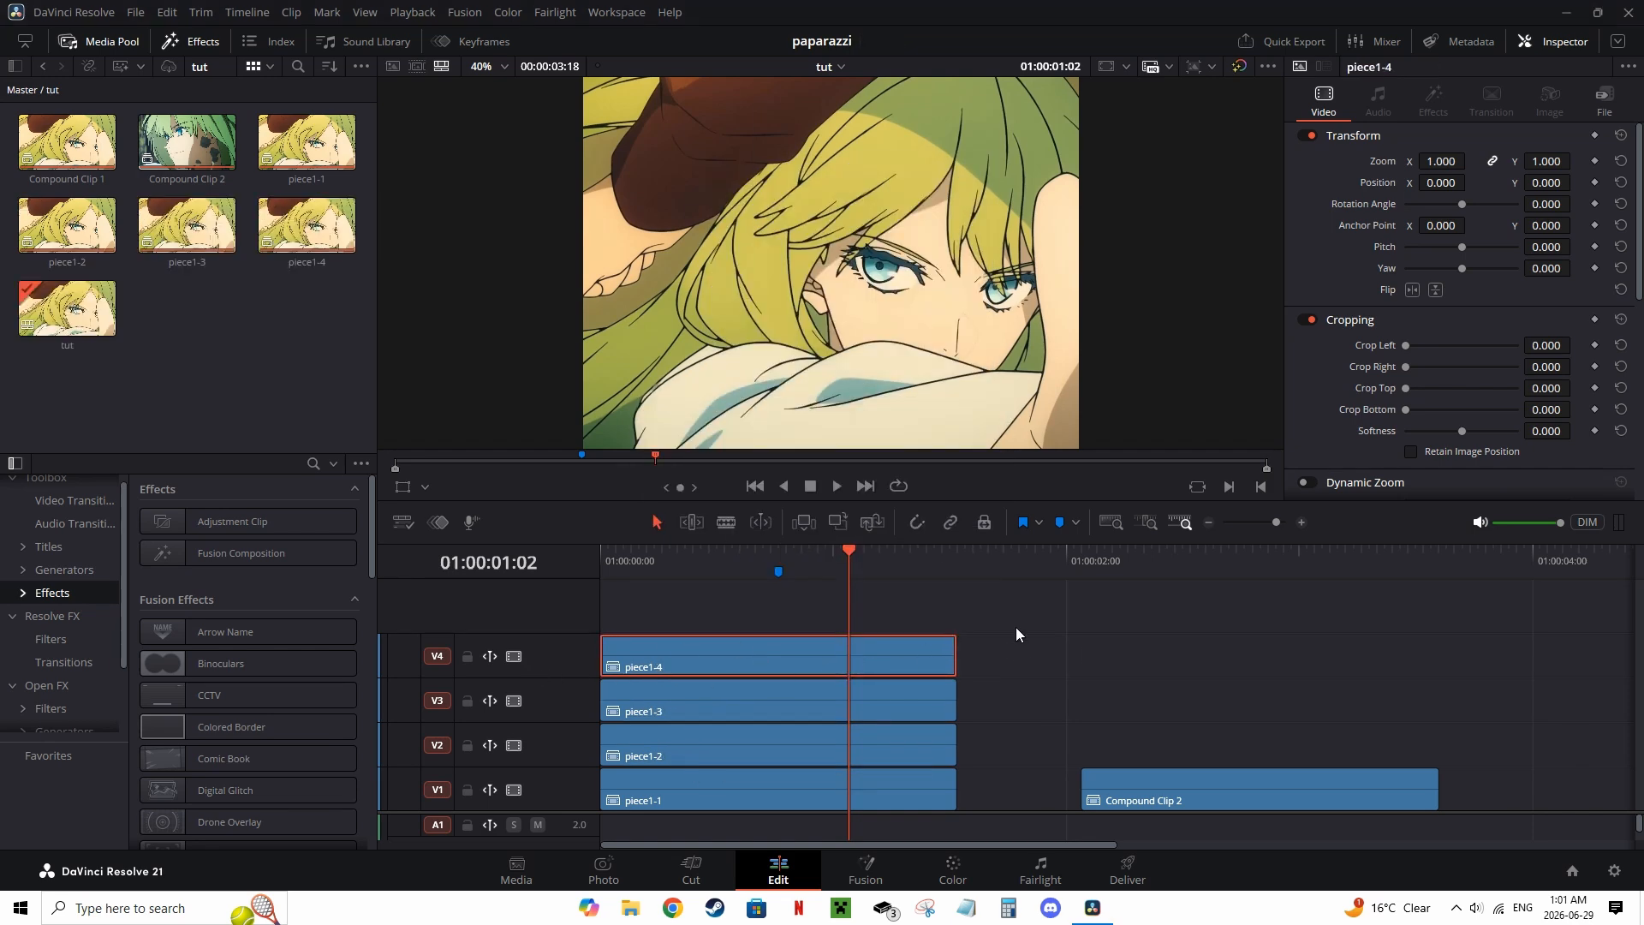
Step: Delete the four stacked strip clips and move Compound Clip 2 to the start of track V1
{"action": "left_click_drag", "start_coordinate": [990, 636], "coordinate": [835, 805]}
{"action": "left_click", "coordinate": [1170, 691]}
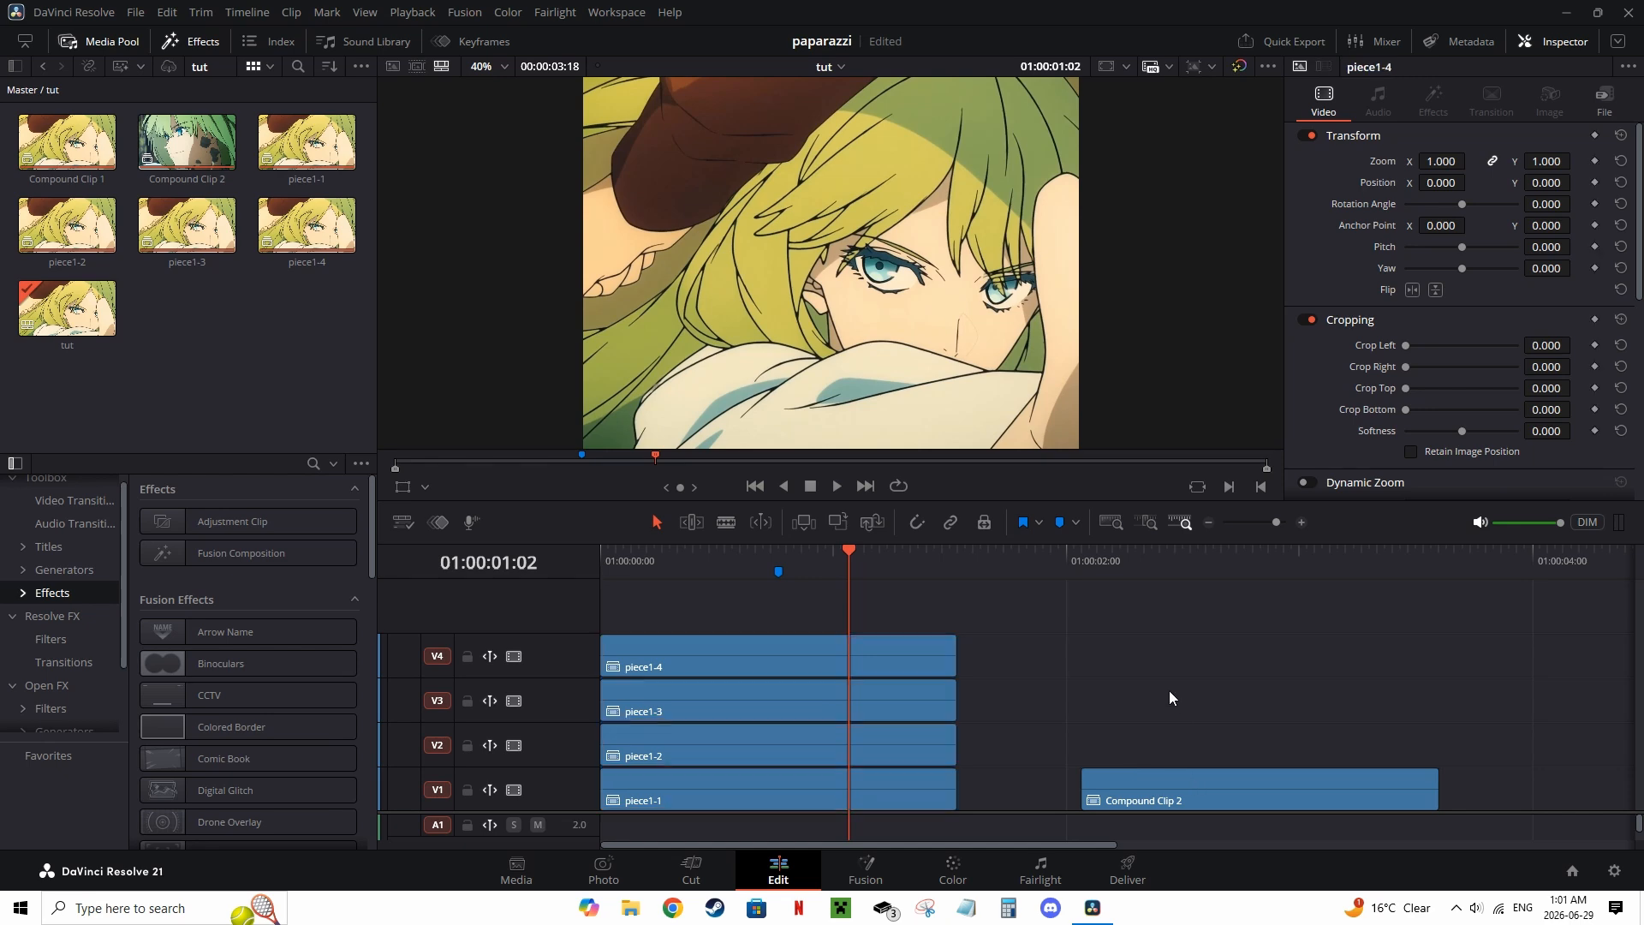
{"action": "left_click_drag", "start_coordinate": [997, 635], "coordinate": [844, 796]}
{"action": "key", "text": "Delete"}
{"action": "left_click_drag", "start_coordinate": [1258, 792], "coordinate": [782, 788]}
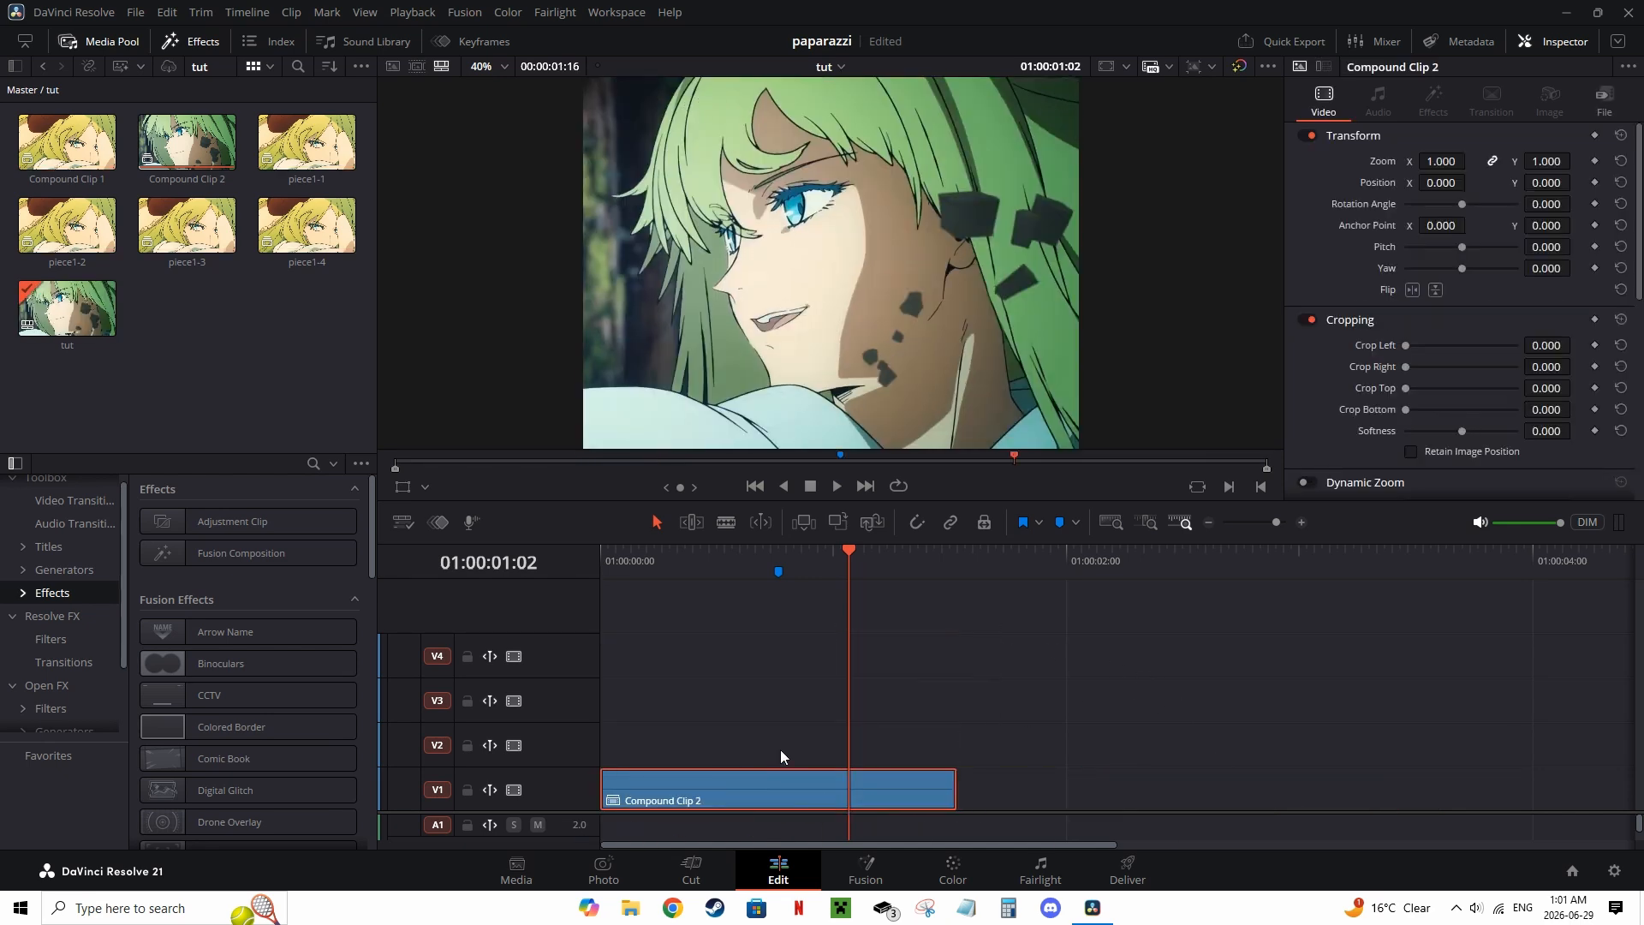
Step: Mask Compound Clip 2 in Fusion with a Rectangle, entering 0.25 and 1 for its size values
{"action": "left_click", "coordinate": [850, 863]}
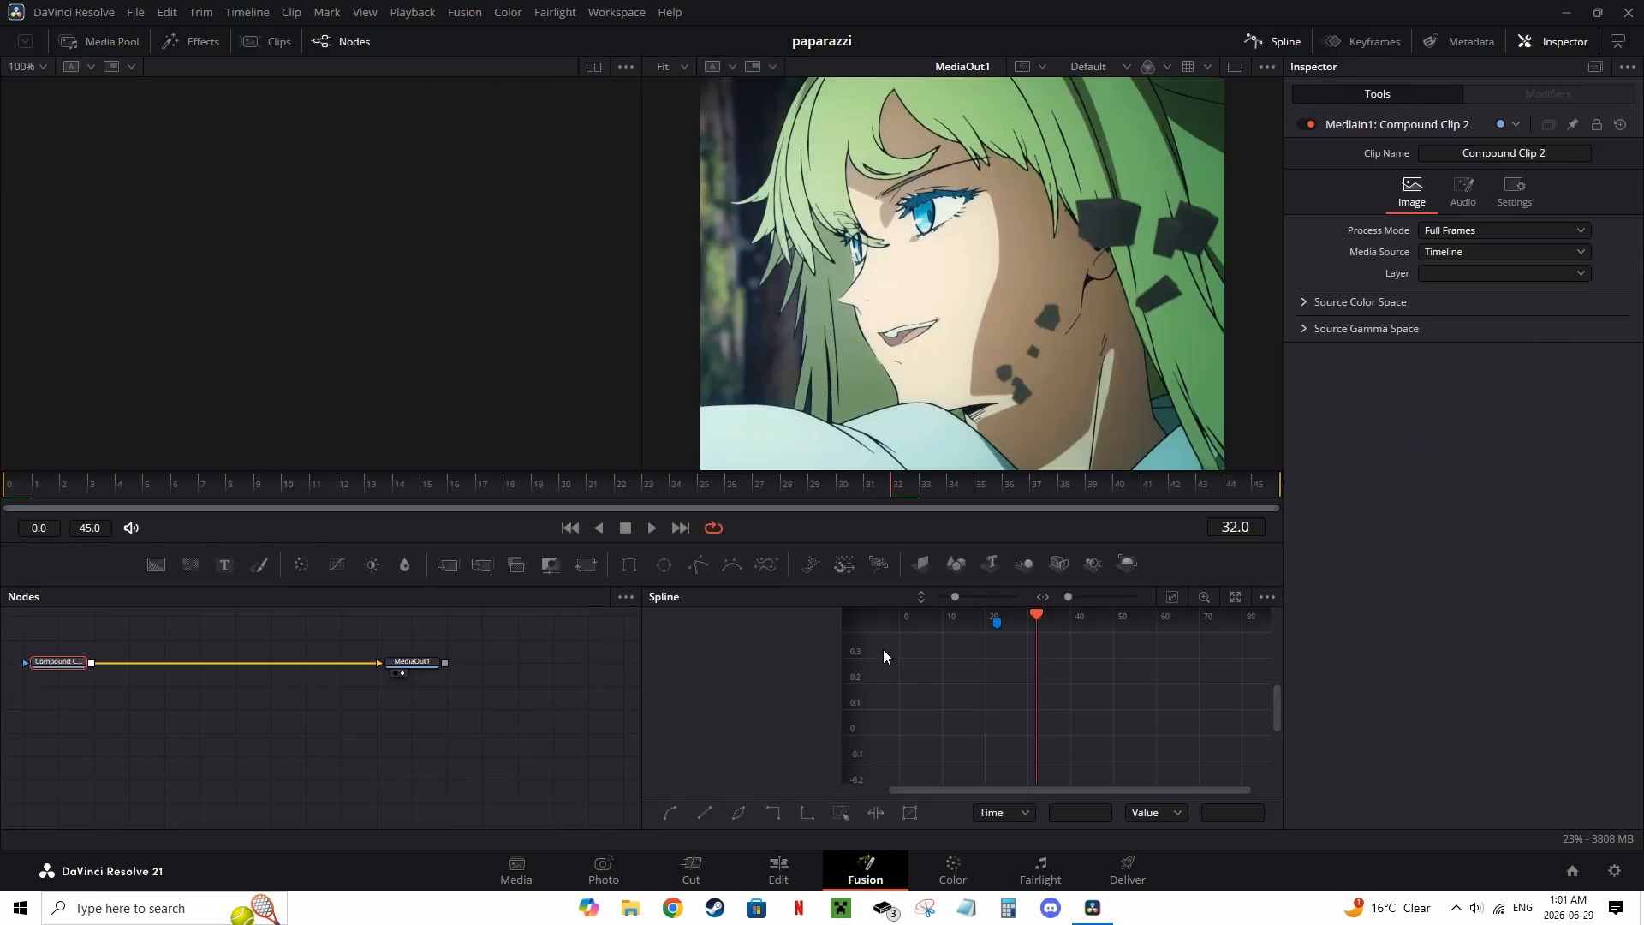
{"action": "left_click", "coordinate": [630, 566]}
{"action": "double_click", "coordinate": [1568, 380]}
{"action": "type", "text": "0.25"}
{"action": "key", "text": "Tab"}
{"action": "key", "text": "shift+Tab"}
{"action": "type", "text": "1"}
{"action": "key", "text": "shift+Tab"}
{"action": "double_click", "coordinate": [1583, 407]}
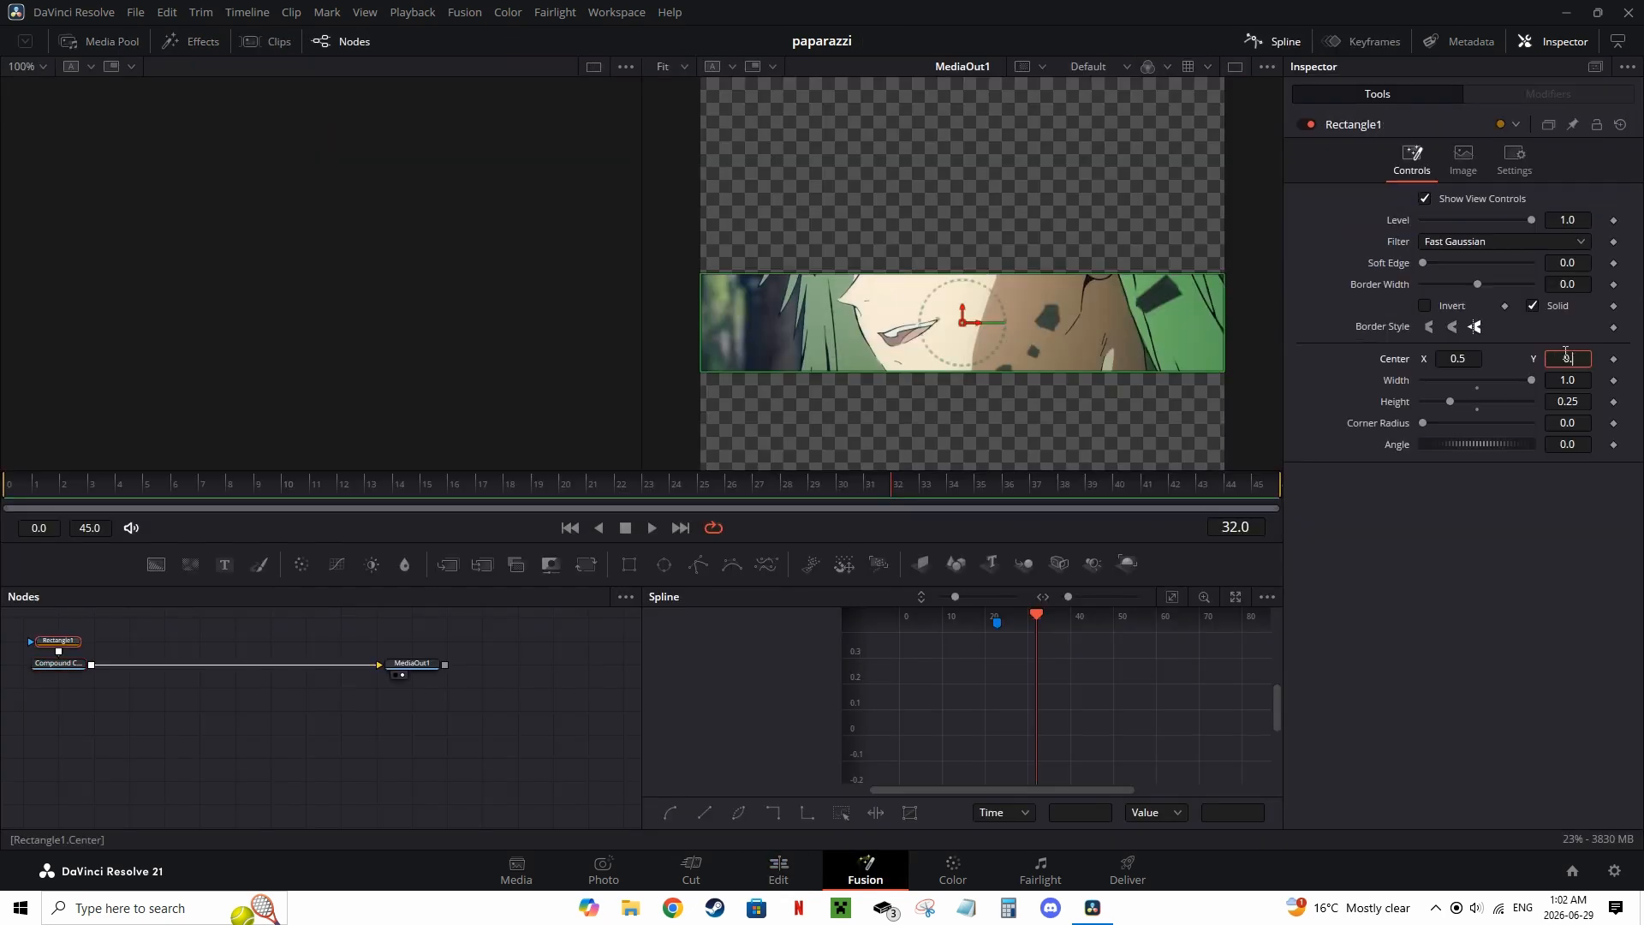
Step: Delete the upper strip clips of the second shot from tracks V2 to V4
{"action": "left_click", "coordinate": [58, 661]}
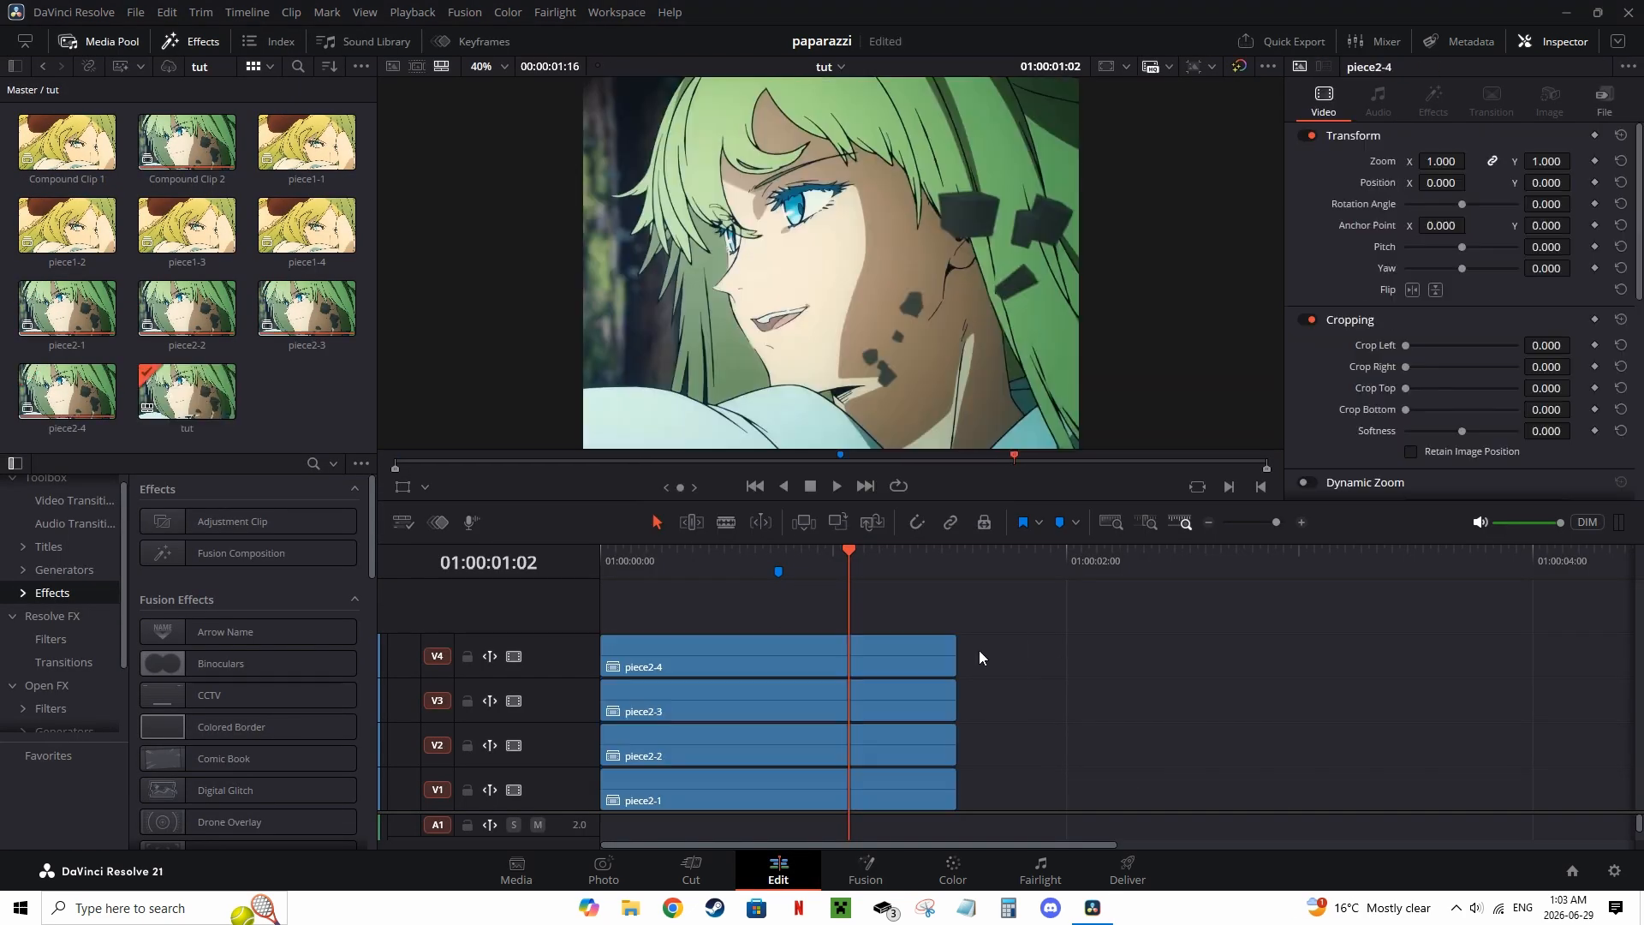
{"action": "left_click_drag", "start_coordinate": [980, 657], "coordinate": [822, 746]}
{"action": "key", "text": "Delete"}
Step: Add a Fusion Composition, trim it to the strip clips' length, and move it onto track V1
{"action": "left_click_drag", "start_coordinate": [252, 557], "coordinate": [668, 758]}
{"action": "left_click_drag", "start_coordinate": [911, 565], "coordinate": [989, 571]}
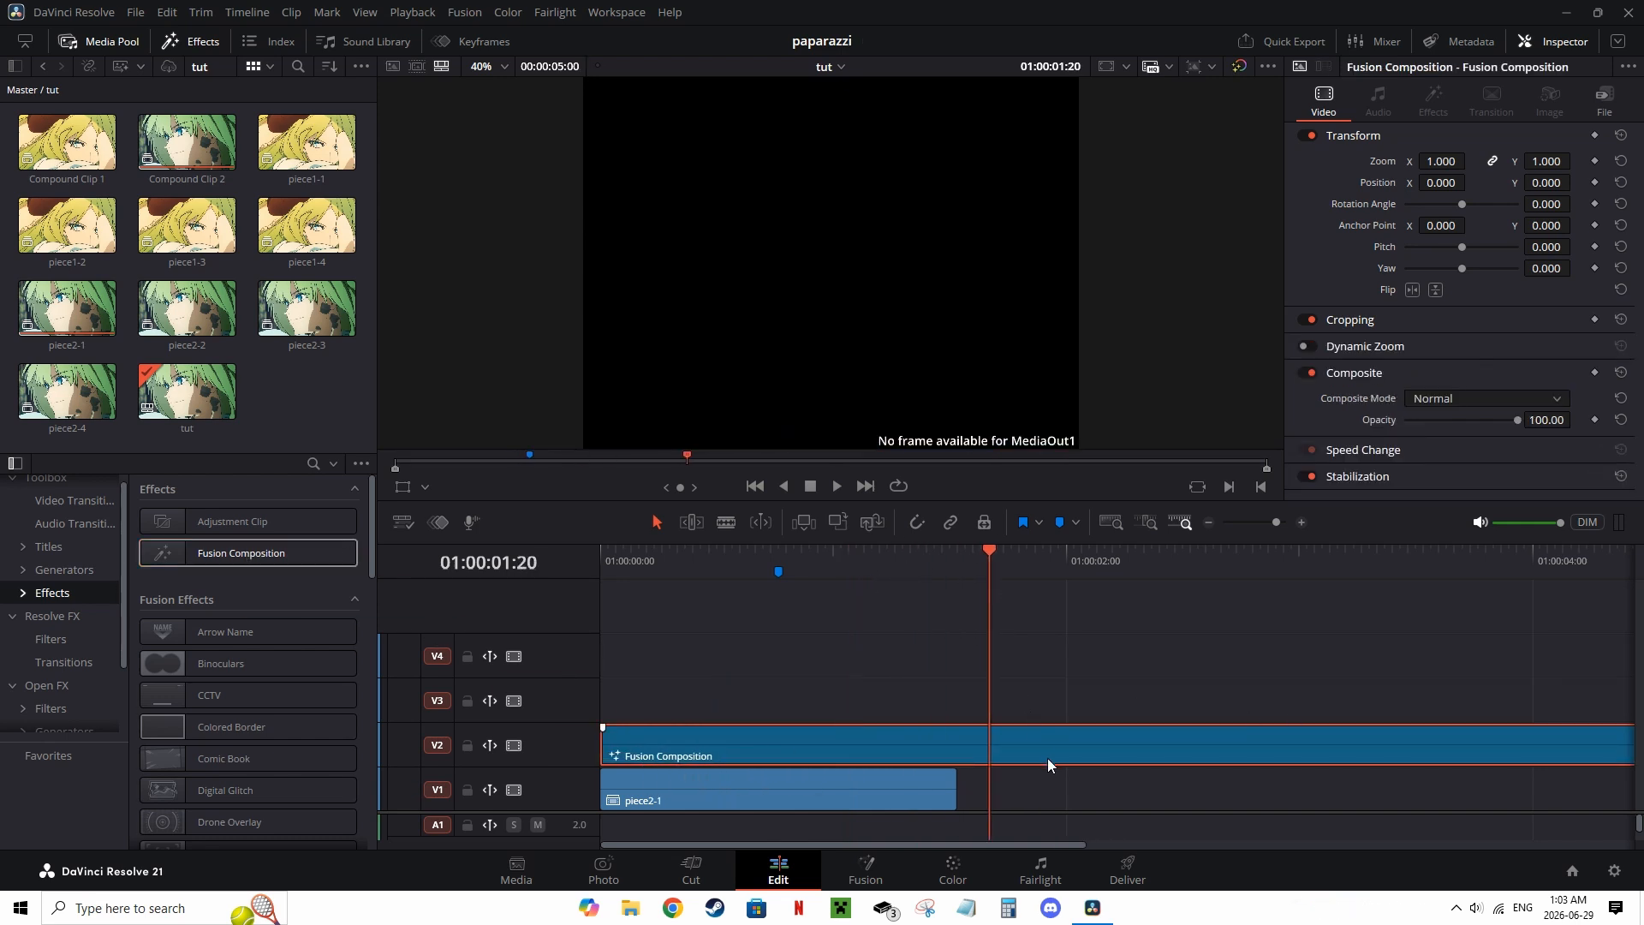
{"action": "key", "text": "ctrl+b"}
{"action": "left_click", "coordinate": [1102, 745]}
{"action": "key", "text": "Delete"}
{"action": "left_click_drag", "start_coordinate": [979, 742], "coordinate": [898, 795]}
Step: Open the Fusion Composition in Fusion and build a scene from Renderer 3D, Merge 3D, Camera 3D and Image Plane 3D nodes
{"action": "left_click", "coordinate": [670, 563]}
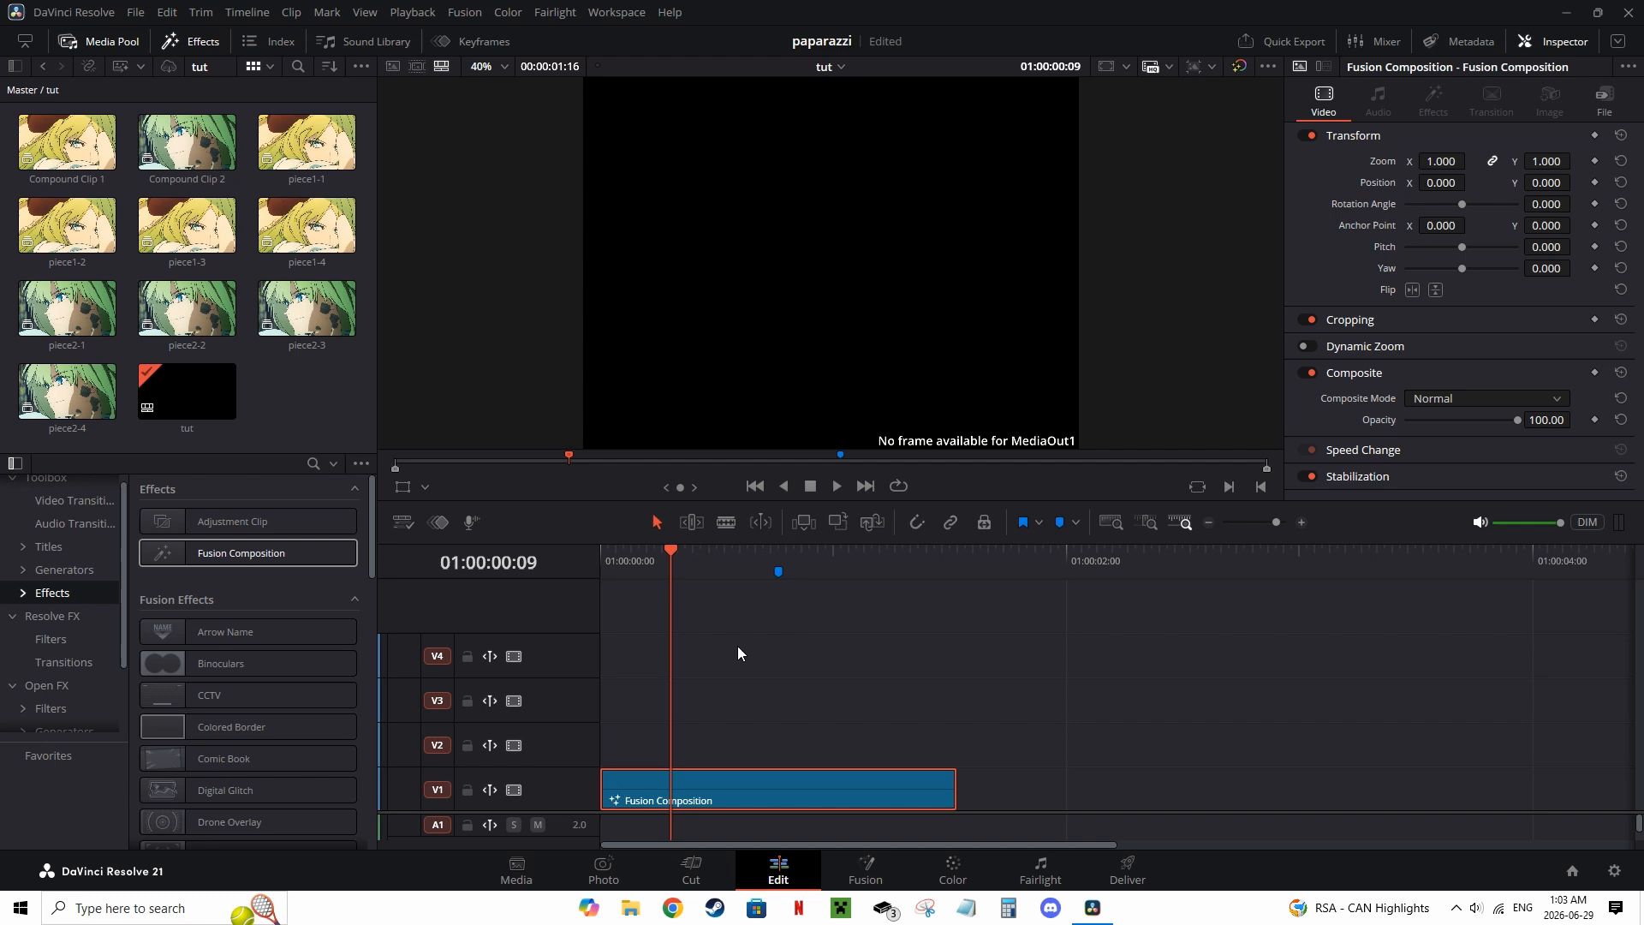
{"action": "left_click", "coordinate": [865, 869]}
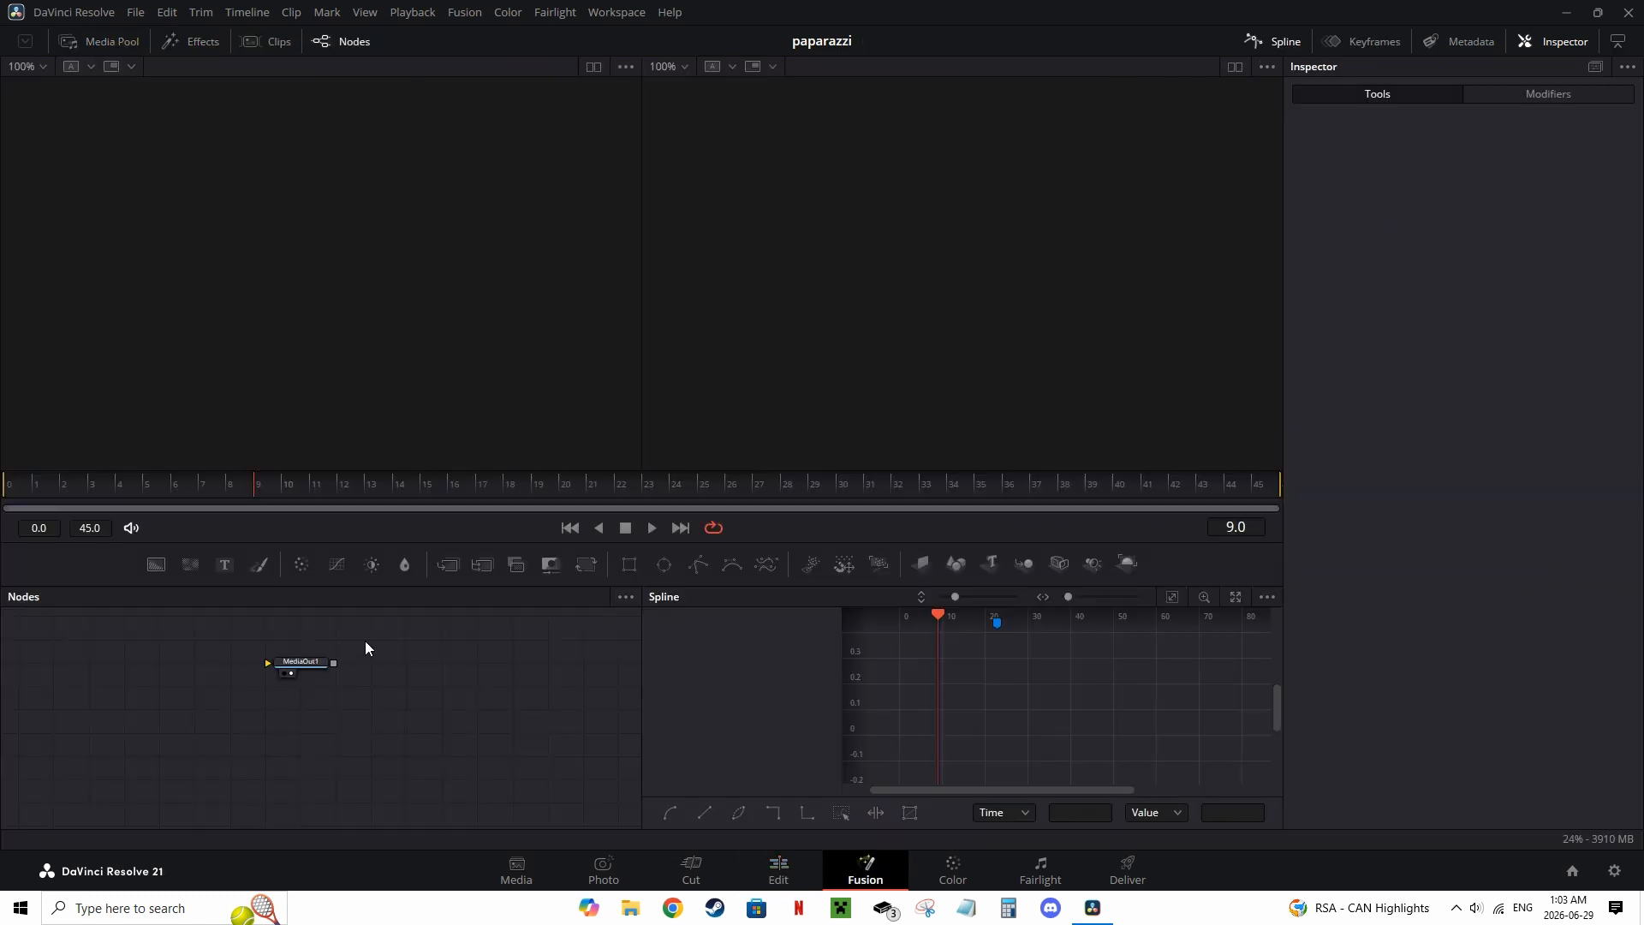
{"action": "left_click_drag", "start_coordinate": [365, 648], "coordinate": [515, 677]}
{"action": "left_click_drag", "start_coordinate": [1126, 564], "coordinate": [553, 696]}
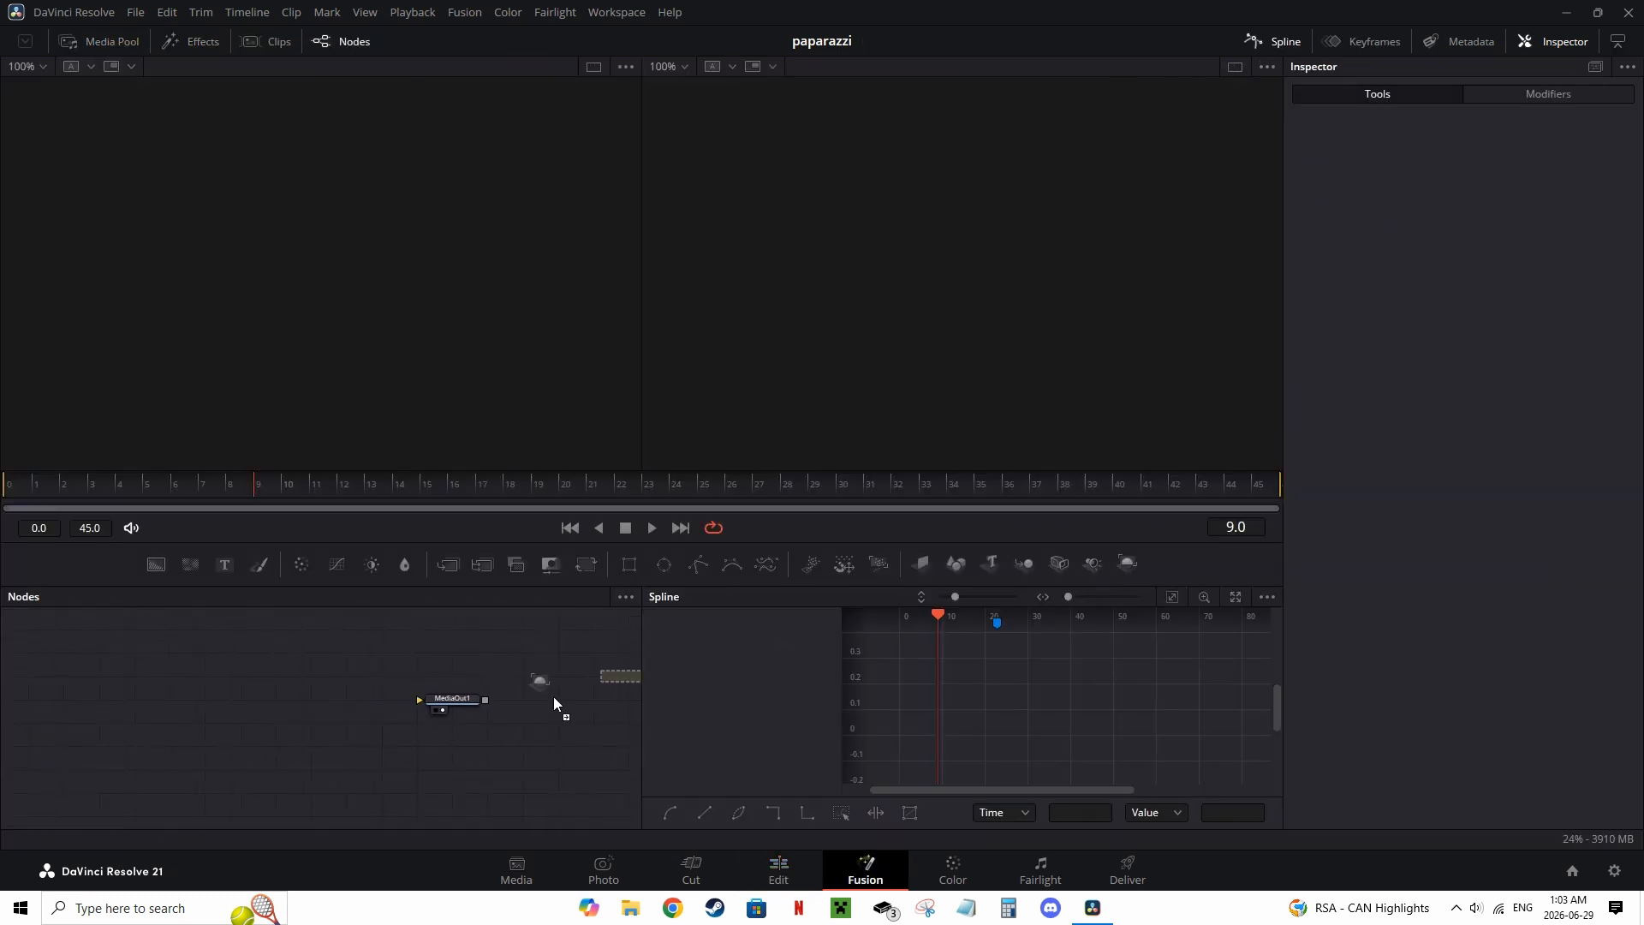
{"action": "left_click_drag", "start_coordinate": [377, 712], "coordinate": [378, 707]}
{"action": "left_click_drag", "start_coordinate": [1024, 562], "coordinate": [339, 701]}
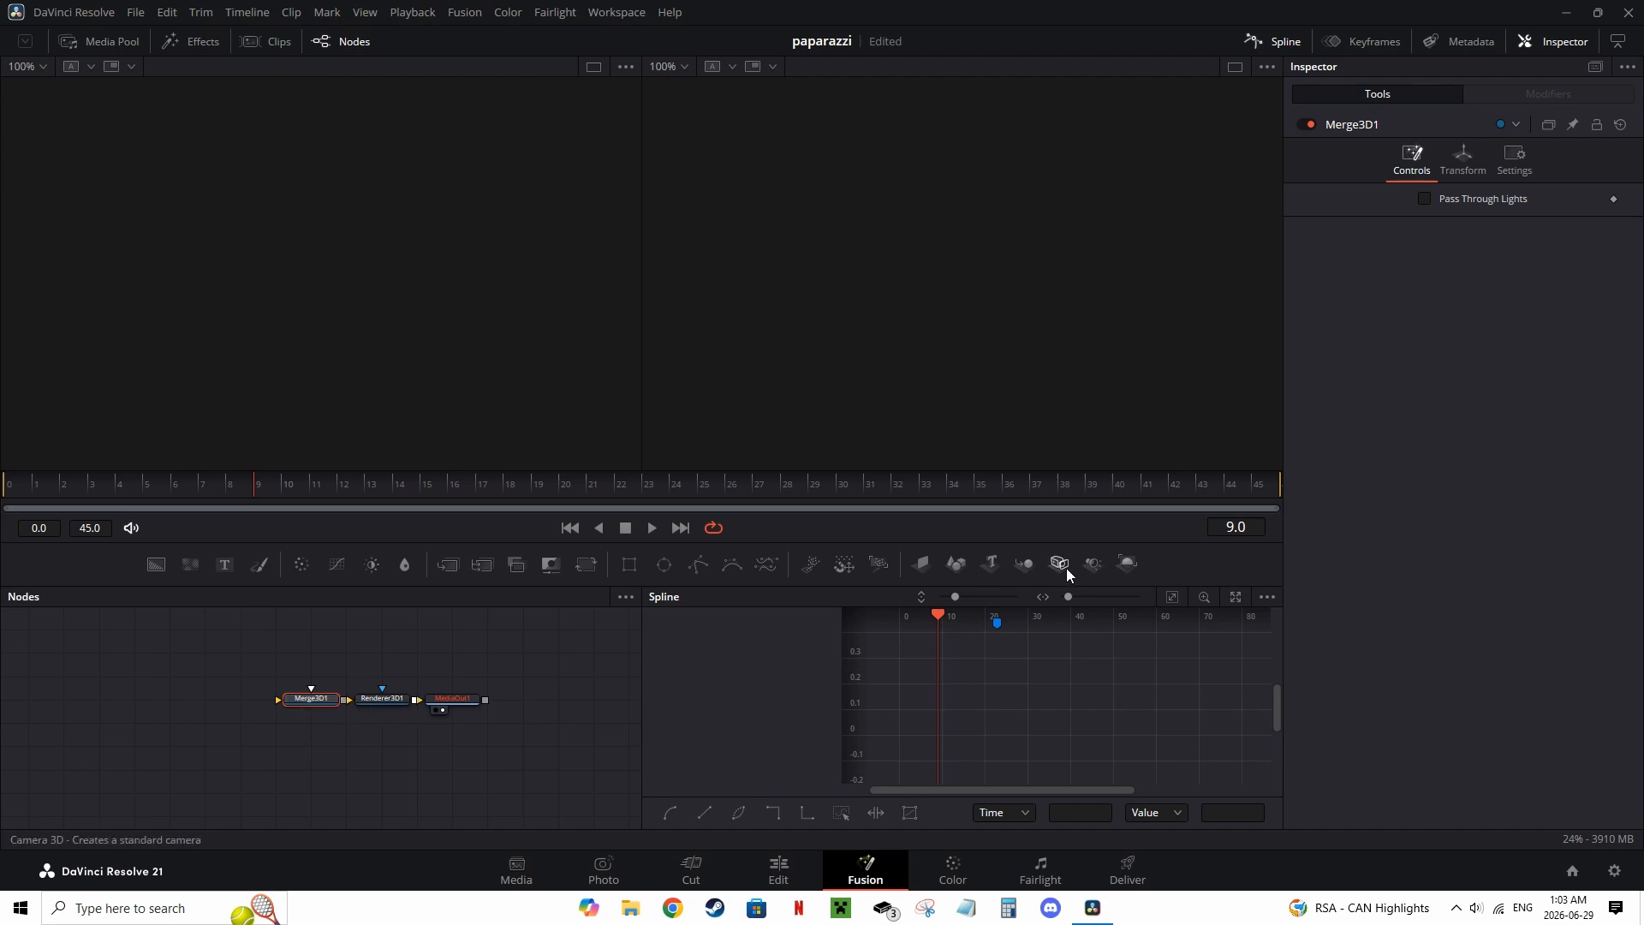
{"action": "left_click_drag", "start_coordinate": [1059, 563], "coordinate": [313, 699]}
{"action": "left_click_drag", "start_coordinate": [313, 675], "coordinate": [313, 652]}
{"action": "left_click_drag", "start_coordinate": [921, 565], "coordinate": [374, 745]}
{"action": "left_click_drag", "start_coordinate": [381, 745], "coordinate": [381, 700]}
Step: Show the Merge 3D in the first viewer and feed Compound Clip 1 from the media pool into the Image Plane 3D
{"action": "left_click", "coordinate": [311, 699]}
{"action": "key", "text": "1"}
{"action": "left_click_drag", "start_coordinate": [464, 351], "coordinate": [411, 321]}
{"action": "left_click", "coordinate": [240, 699]}
{"action": "left_click", "coordinate": [118, 47]}
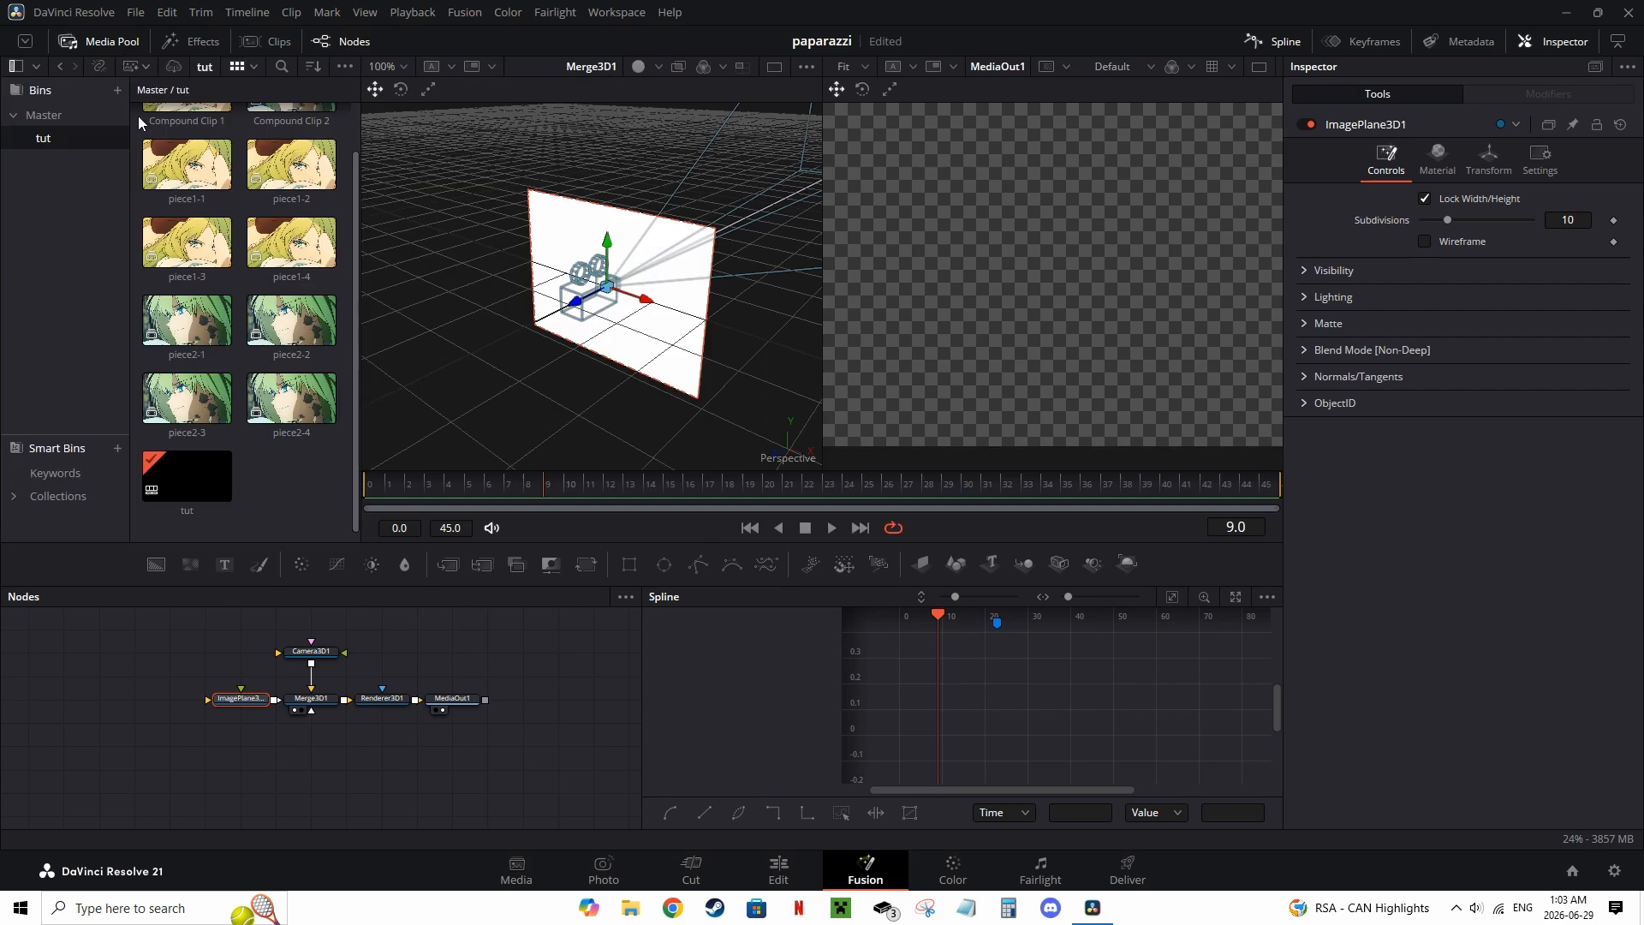
{"action": "left_click", "coordinate": [15, 66]}
{"action": "left_click_drag", "start_coordinate": [66, 140], "coordinate": [208, 700]}
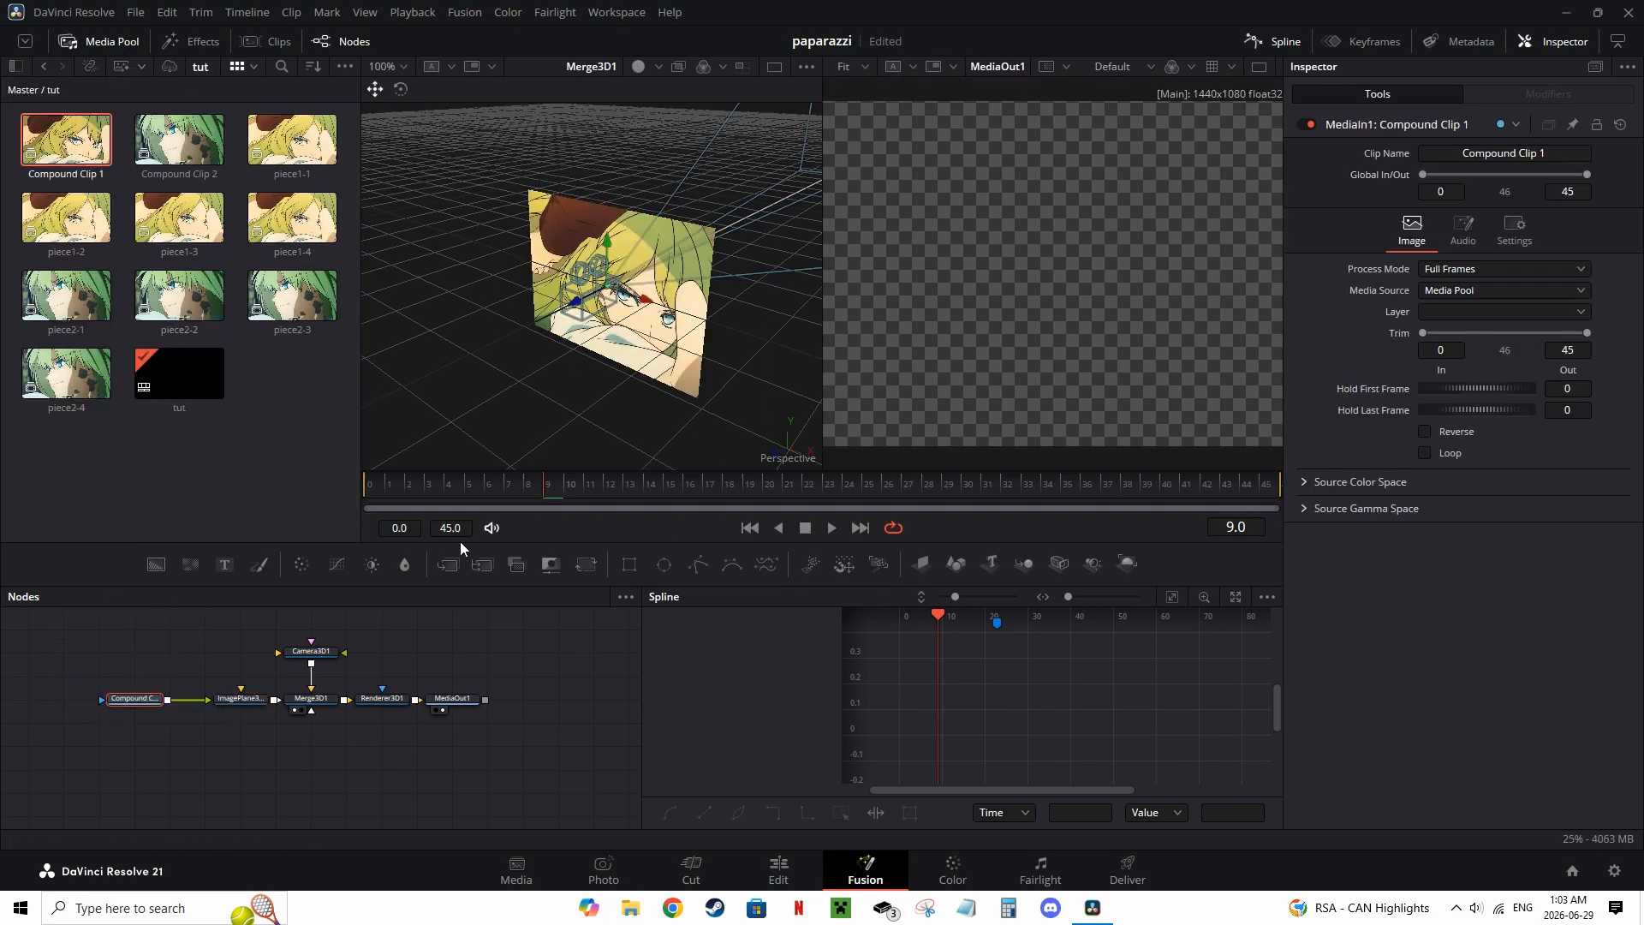
Step: Position the camera in front of the image plane in the 3D viewer
{"action": "left_click", "coordinate": [253, 702]}
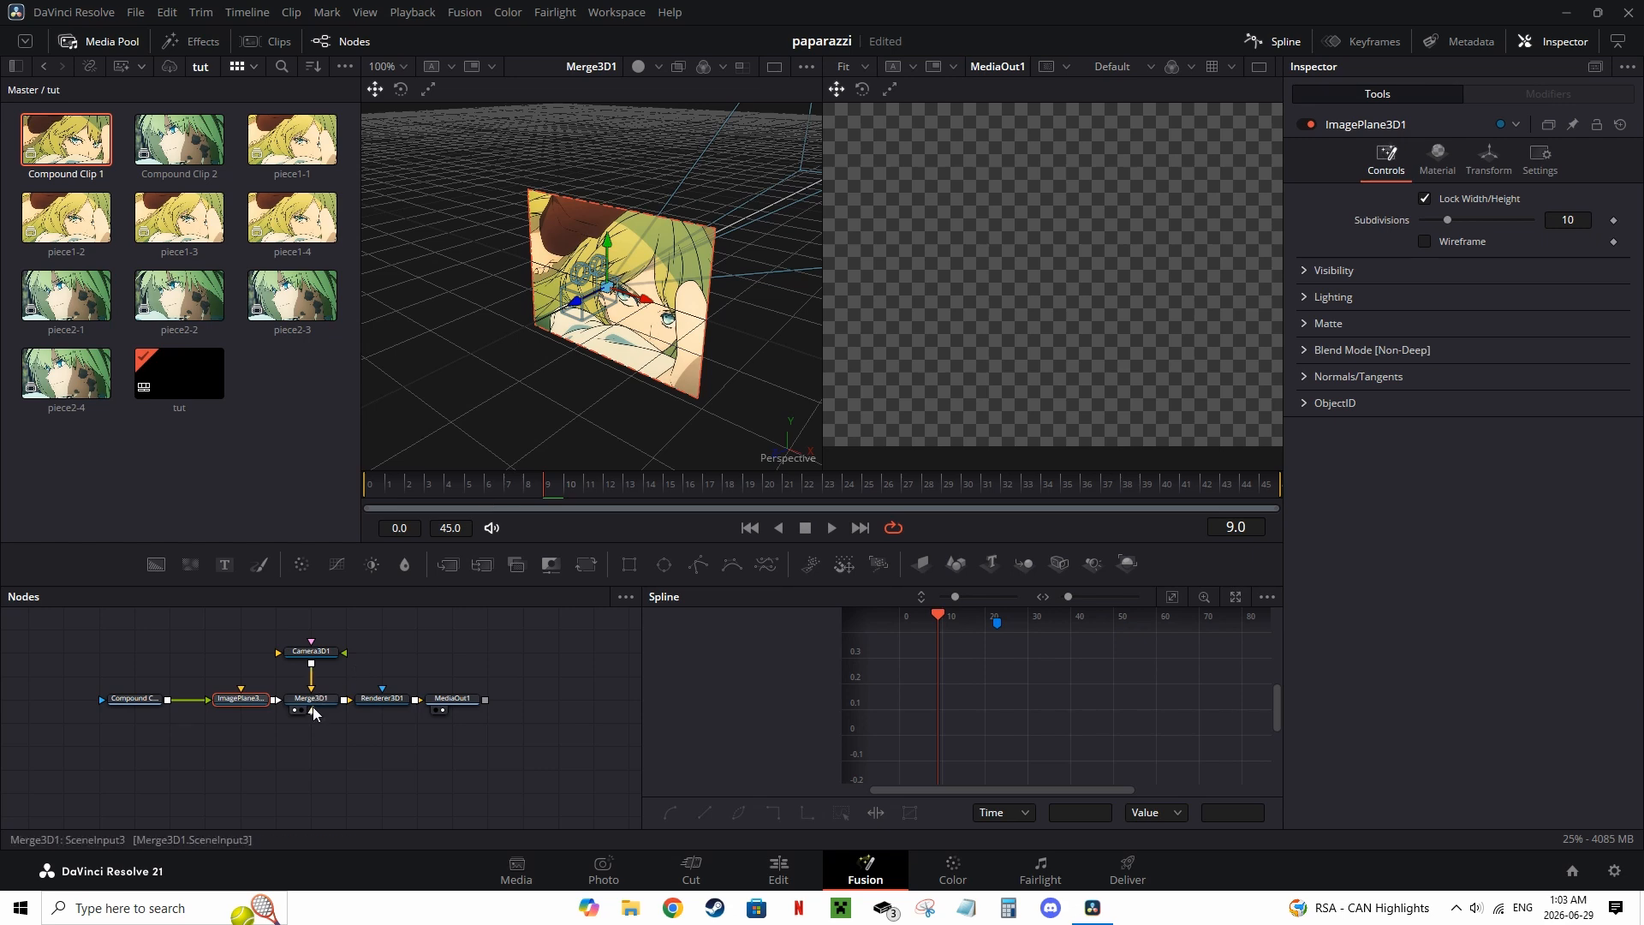
{"action": "left_click_drag", "start_coordinate": [563, 336], "coordinate": [452, 479]}
{"action": "left_click", "coordinate": [242, 700]}
{"action": "left_click_drag", "start_coordinate": [622, 445], "coordinate": [631, 363]}
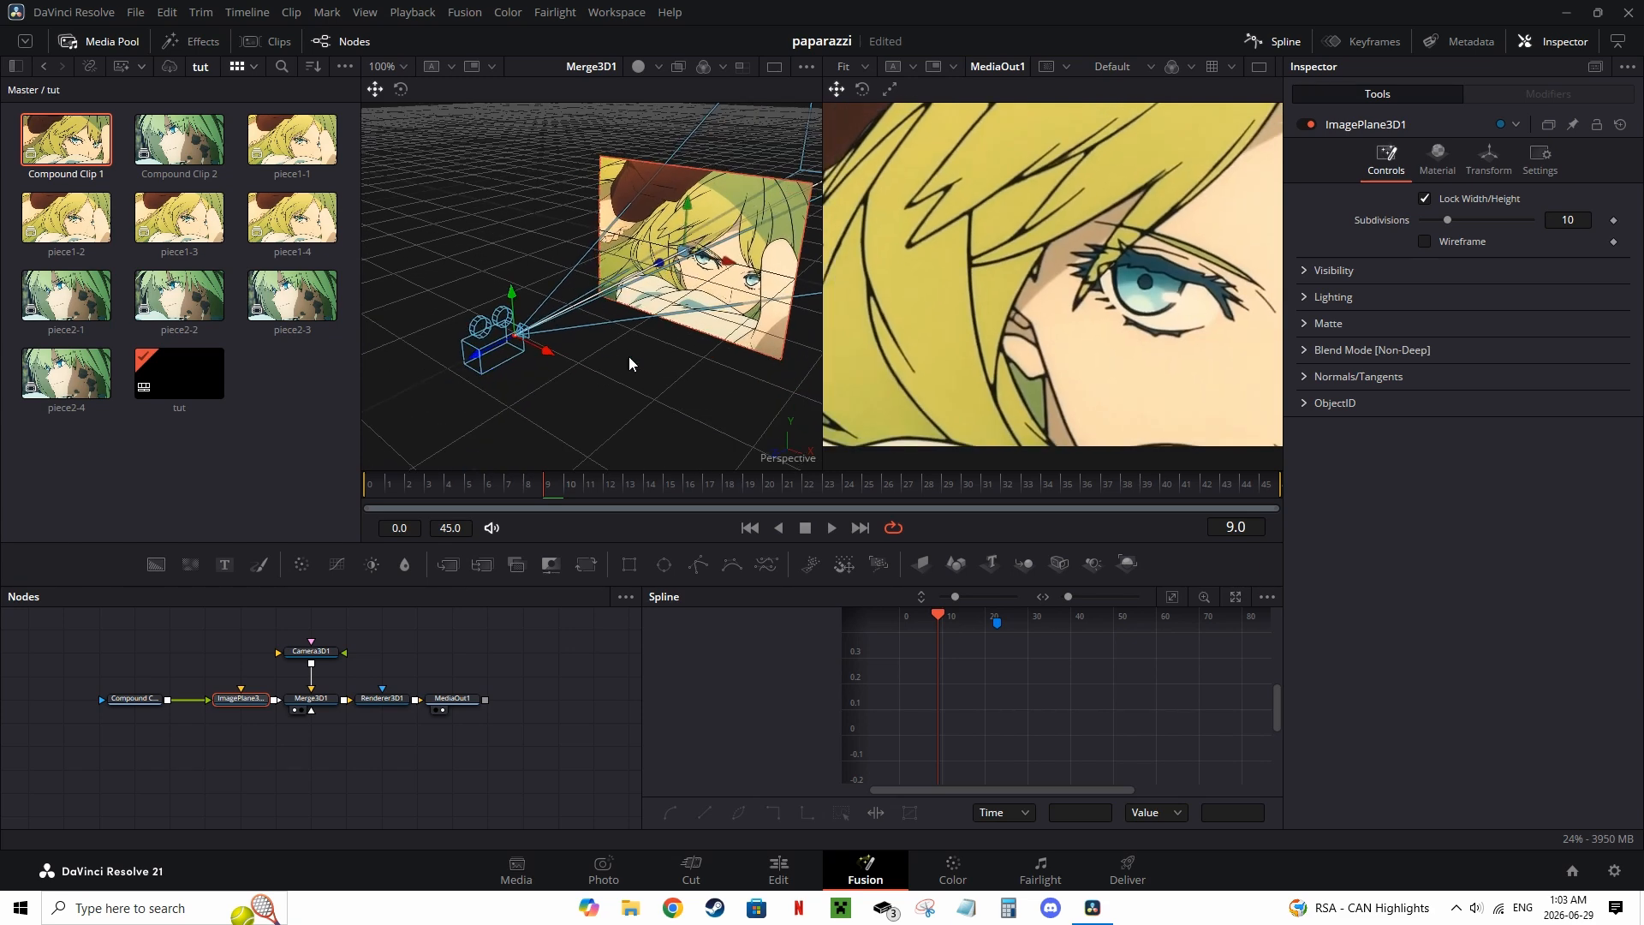
{"action": "scroll", "coordinate": [948, 319], "scroll_direction": "down", "scroll_amount": 1}
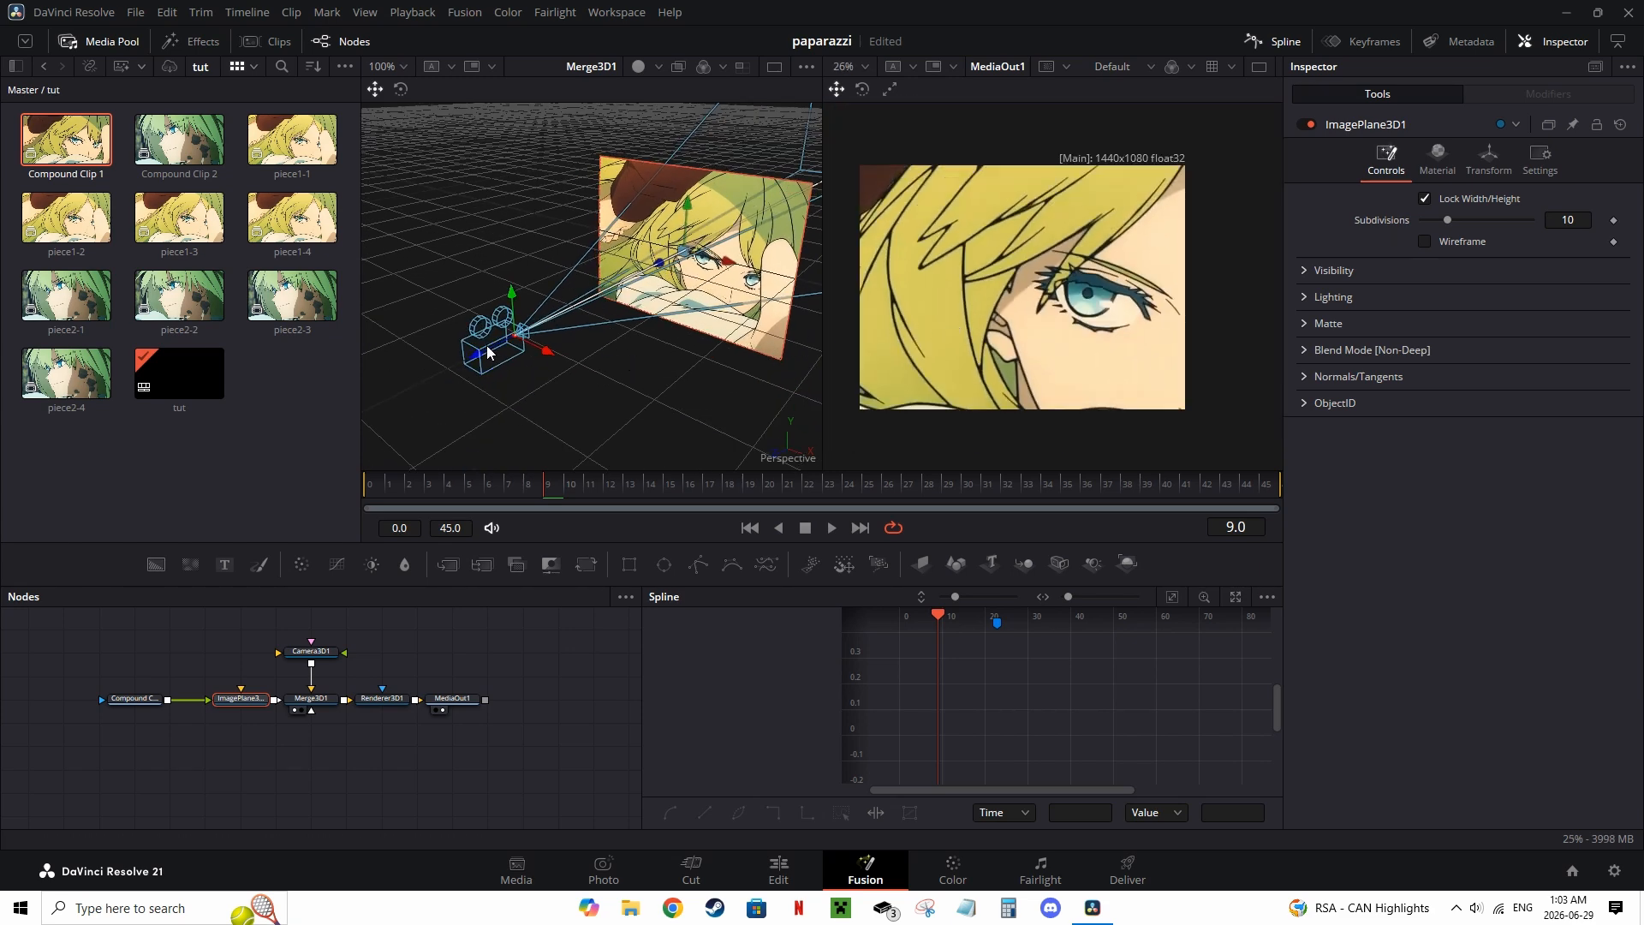
{"action": "left_click_drag", "start_coordinate": [488, 351], "coordinate": [406, 381]}
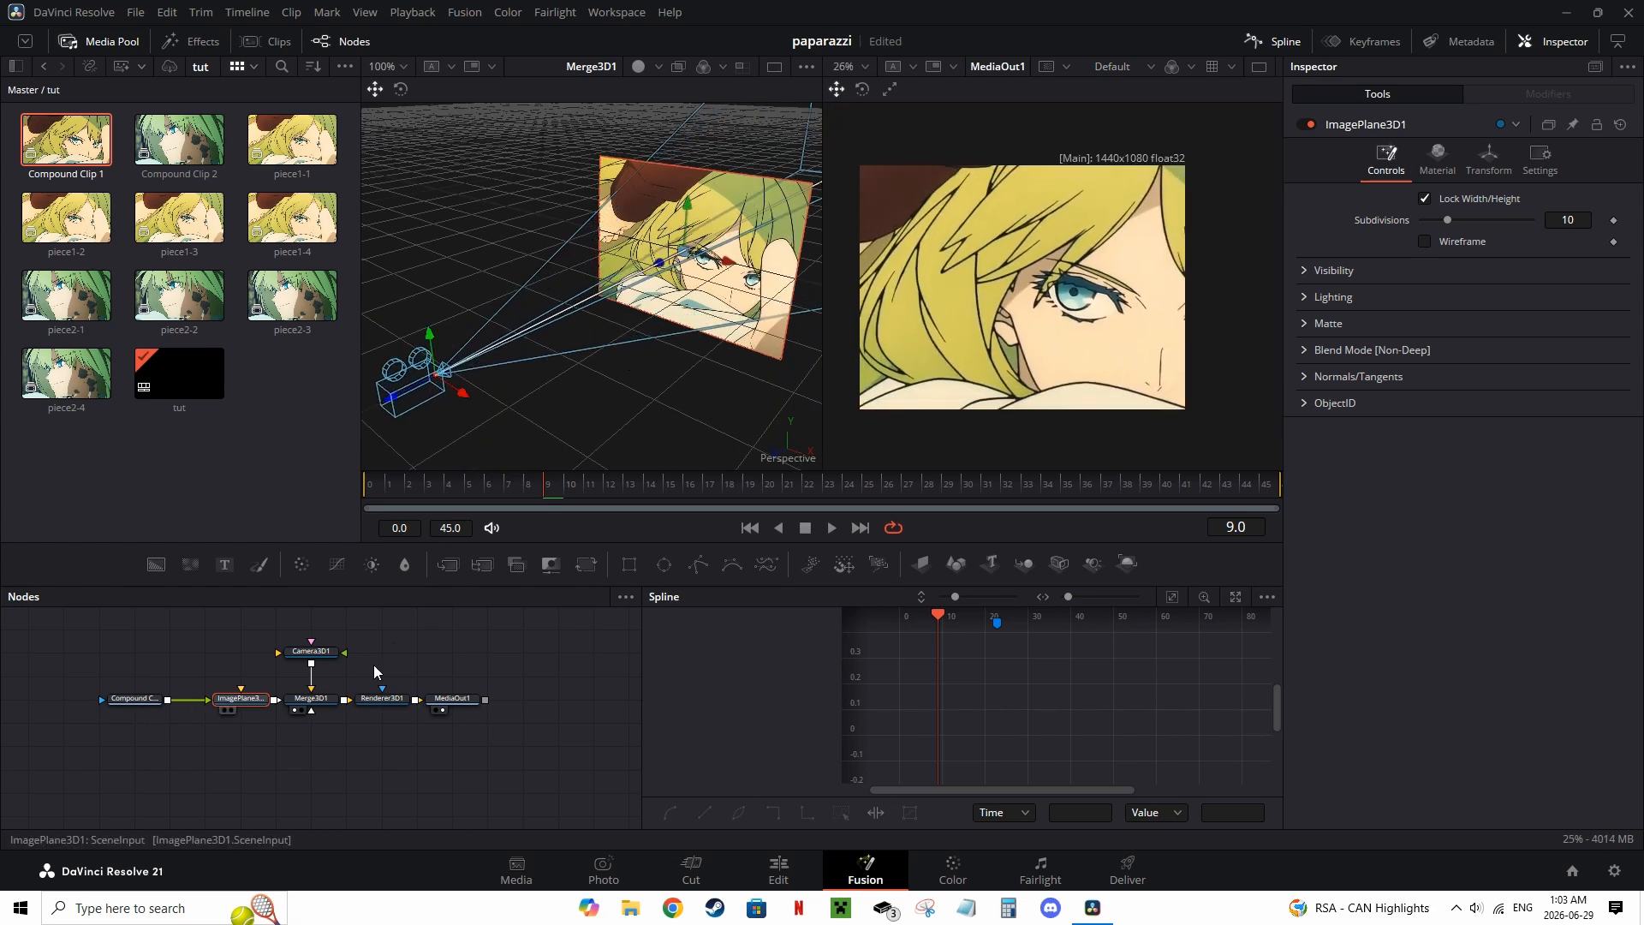
Step: Scale the image plane to about 0.58 so it fills the camera view
{"action": "left_click", "coordinate": [1490, 162]}
{"action": "left_click_drag", "start_coordinate": [1566, 477], "coordinate": [1525, 477]}
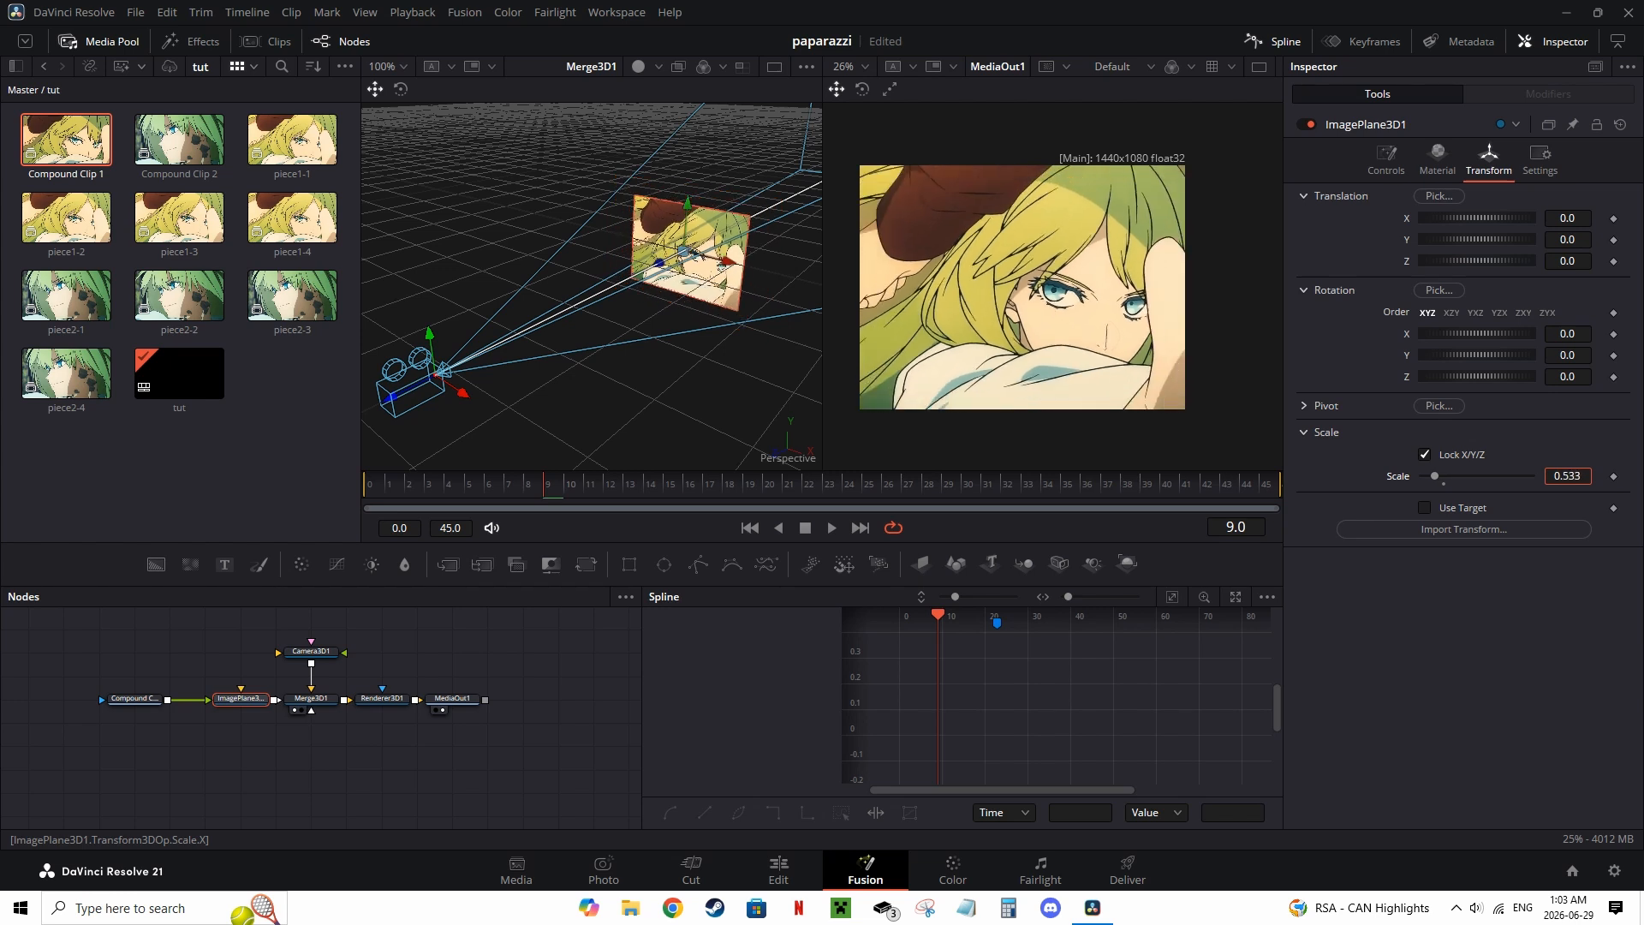
{"action": "scroll", "coordinate": [1148, 321], "scroll_direction": "up", "scroll_amount": 2}
{"action": "left_click_drag", "start_coordinate": [1142, 337], "coordinate": [1131, 342]}
{"action": "left_click_drag", "start_coordinate": [1574, 479], "coordinate": [1583, 478]}
{"action": "left_click_drag", "start_coordinate": [590, 373], "coordinate": [641, 378]}
{"action": "left_click", "coordinate": [96, 43]}
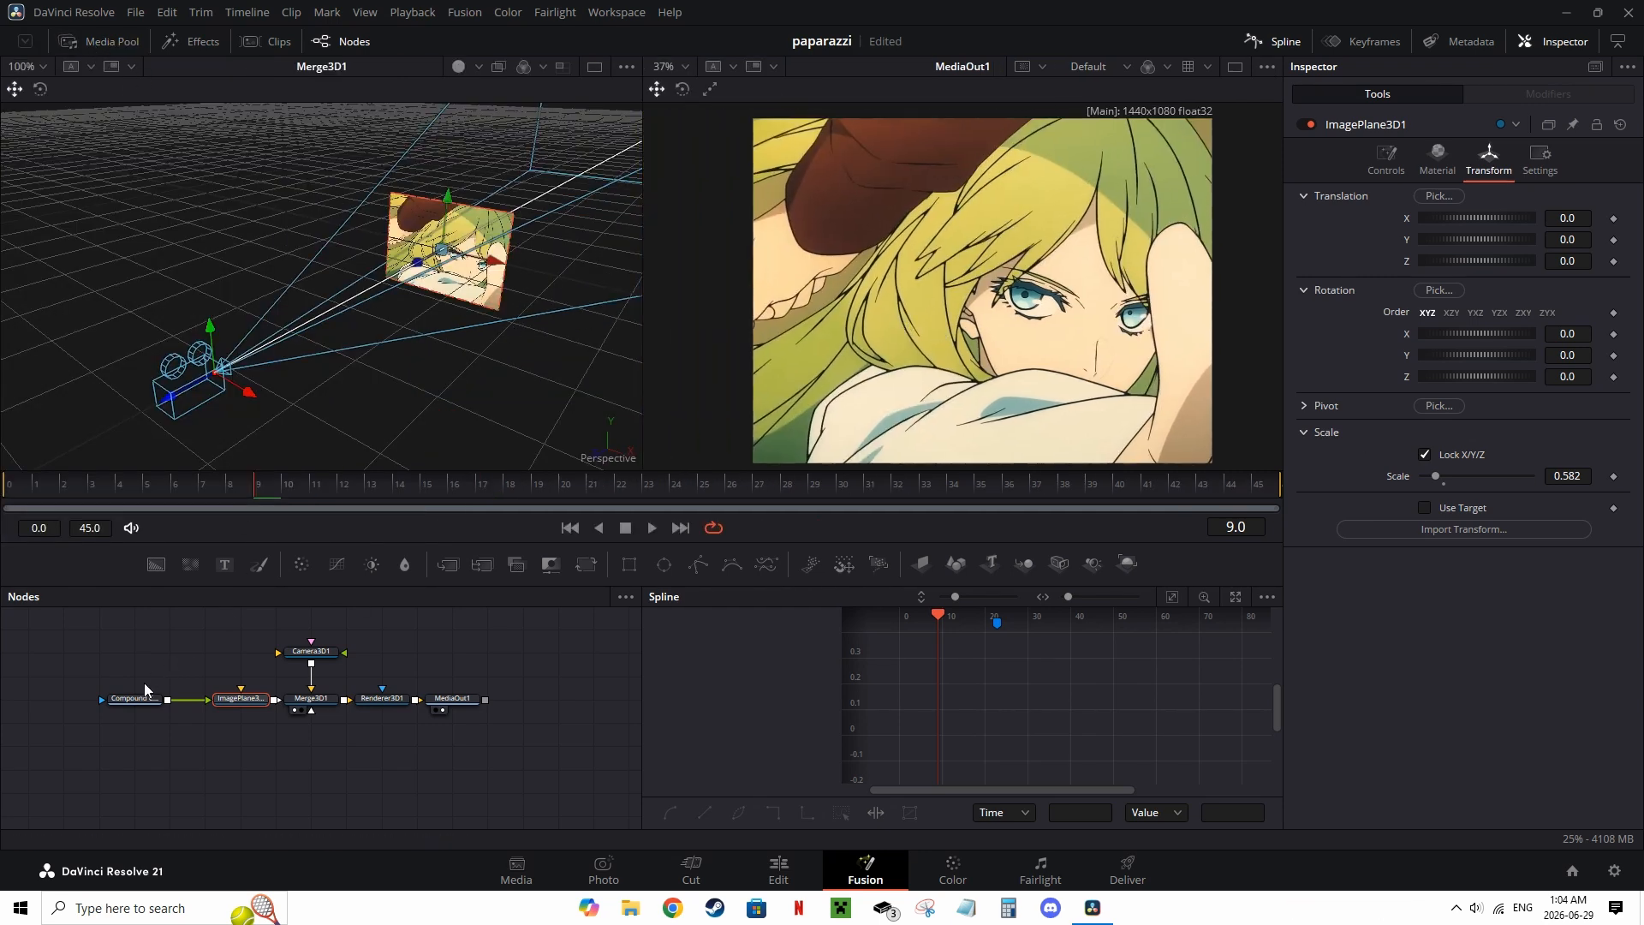
Step: Delete the Compound Clip 1 media node from the node graph
{"action": "left_click", "coordinate": [126, 700]}
{"action": "key", "text": "Delete"}
{"action": "left_click", "coordinate": [96, 41]}
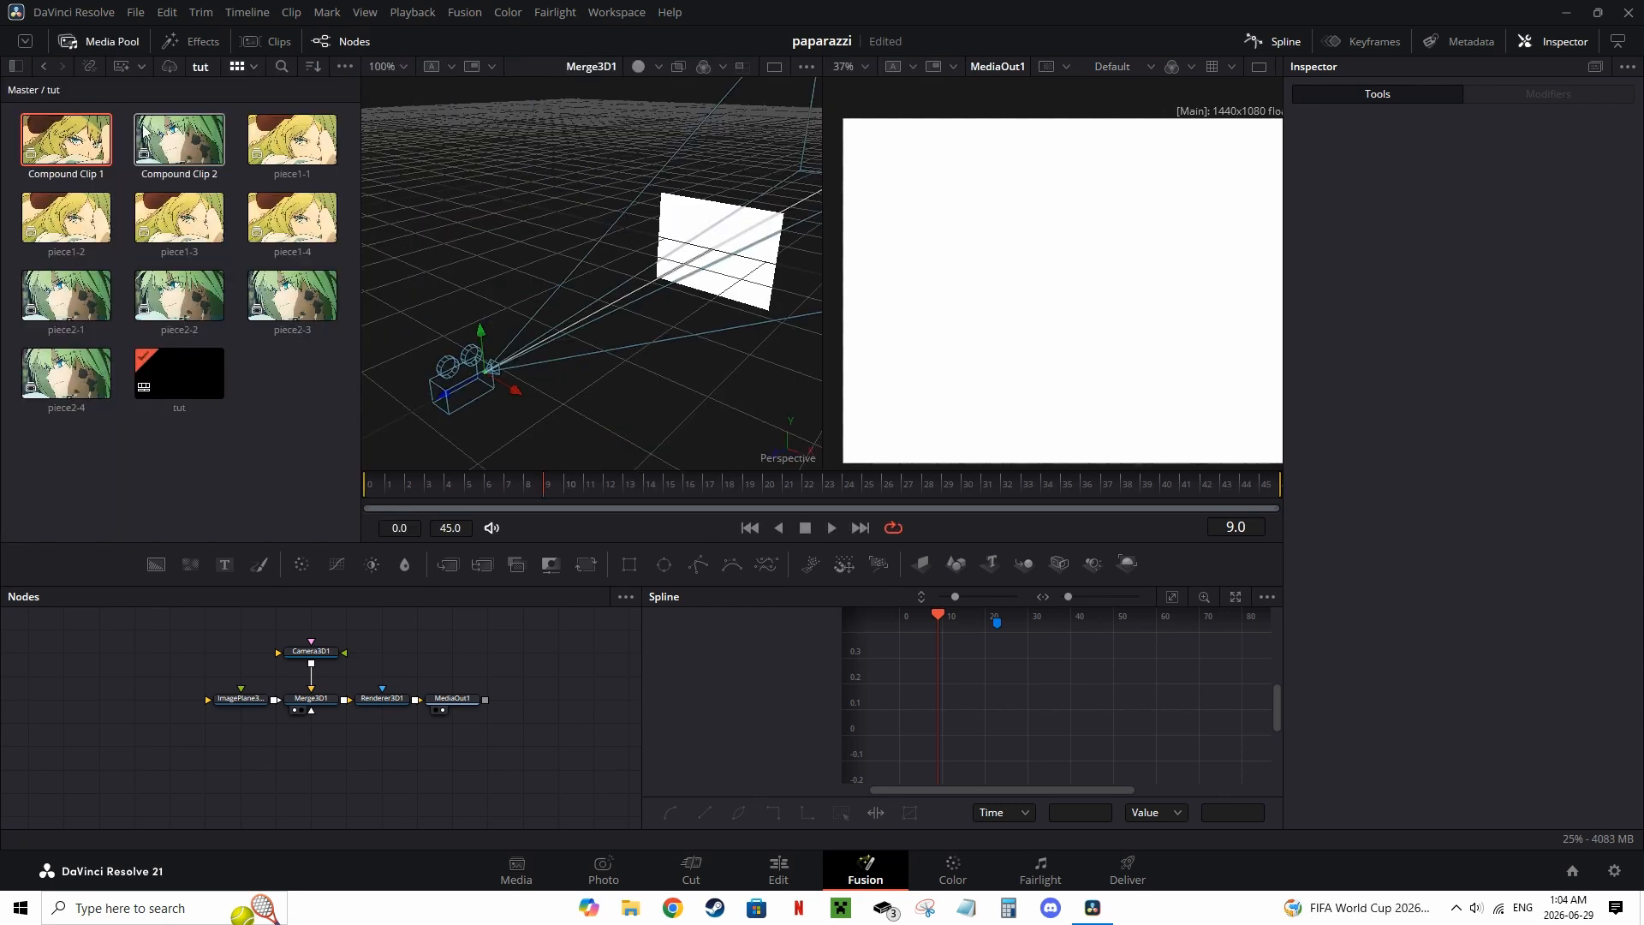
Step: Bring piece1-1 from the media pool into the node graph and connect it to the Image Plane 3D
{"action": "left_click_drag", "start_coordinate": [292, 140], "coordinate": [101, 702]}
{"action": "left_click", "coordinate": [248, 700]}
{"action": "left_click_drag", "start_coordinate": [239, 702], "coordinate": [159, 707]}
{"action": "left_click", "coordinate": [160, 707]}
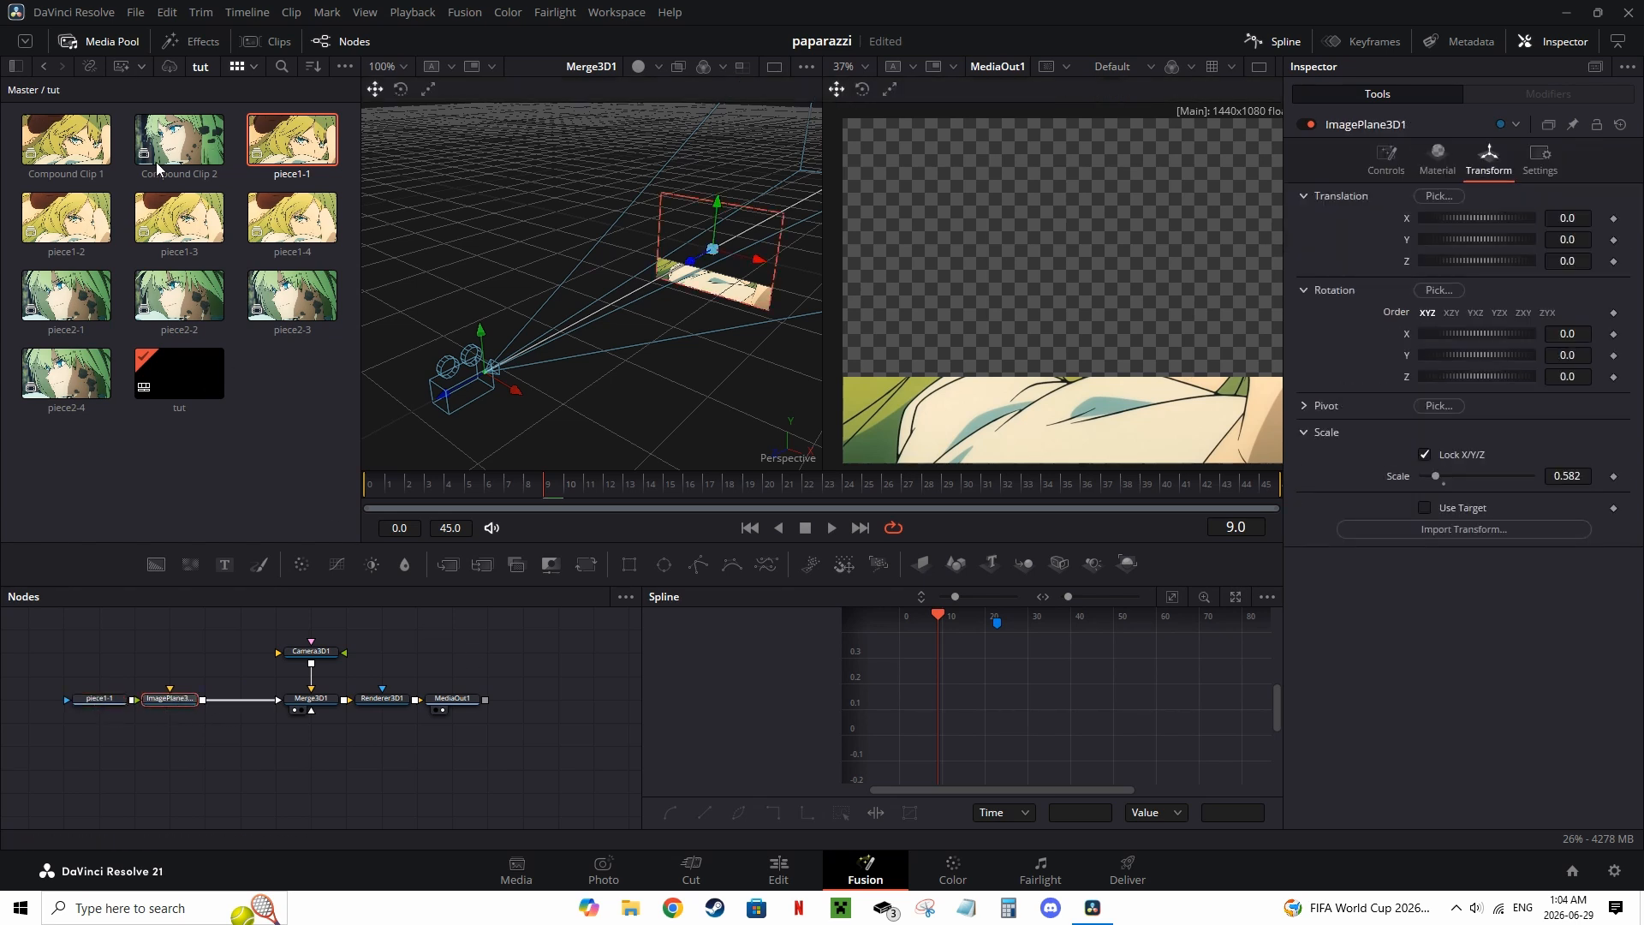
Step: Insert a Transform 3D node after the Image Plane 3D by searching for trans
{"action": "key", "text": "shift+space"}
{"action": "type", "text": "tranns"}
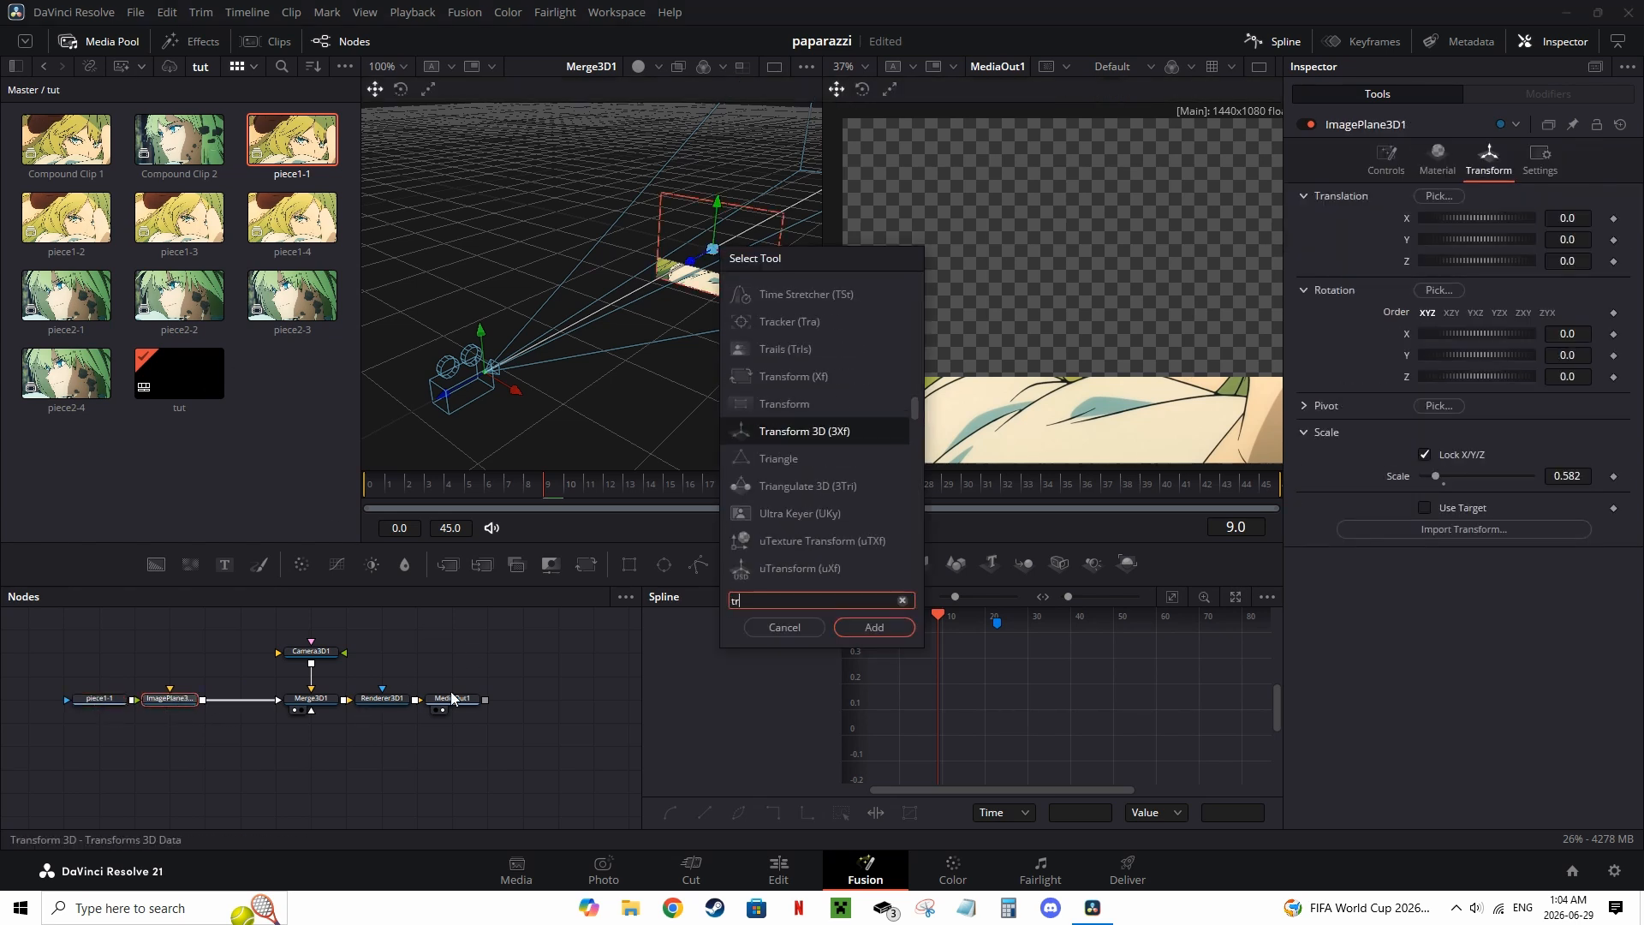
{"action": "key", "text": "BackSpace"}
{"action": "key", "text": "BackSpace"}
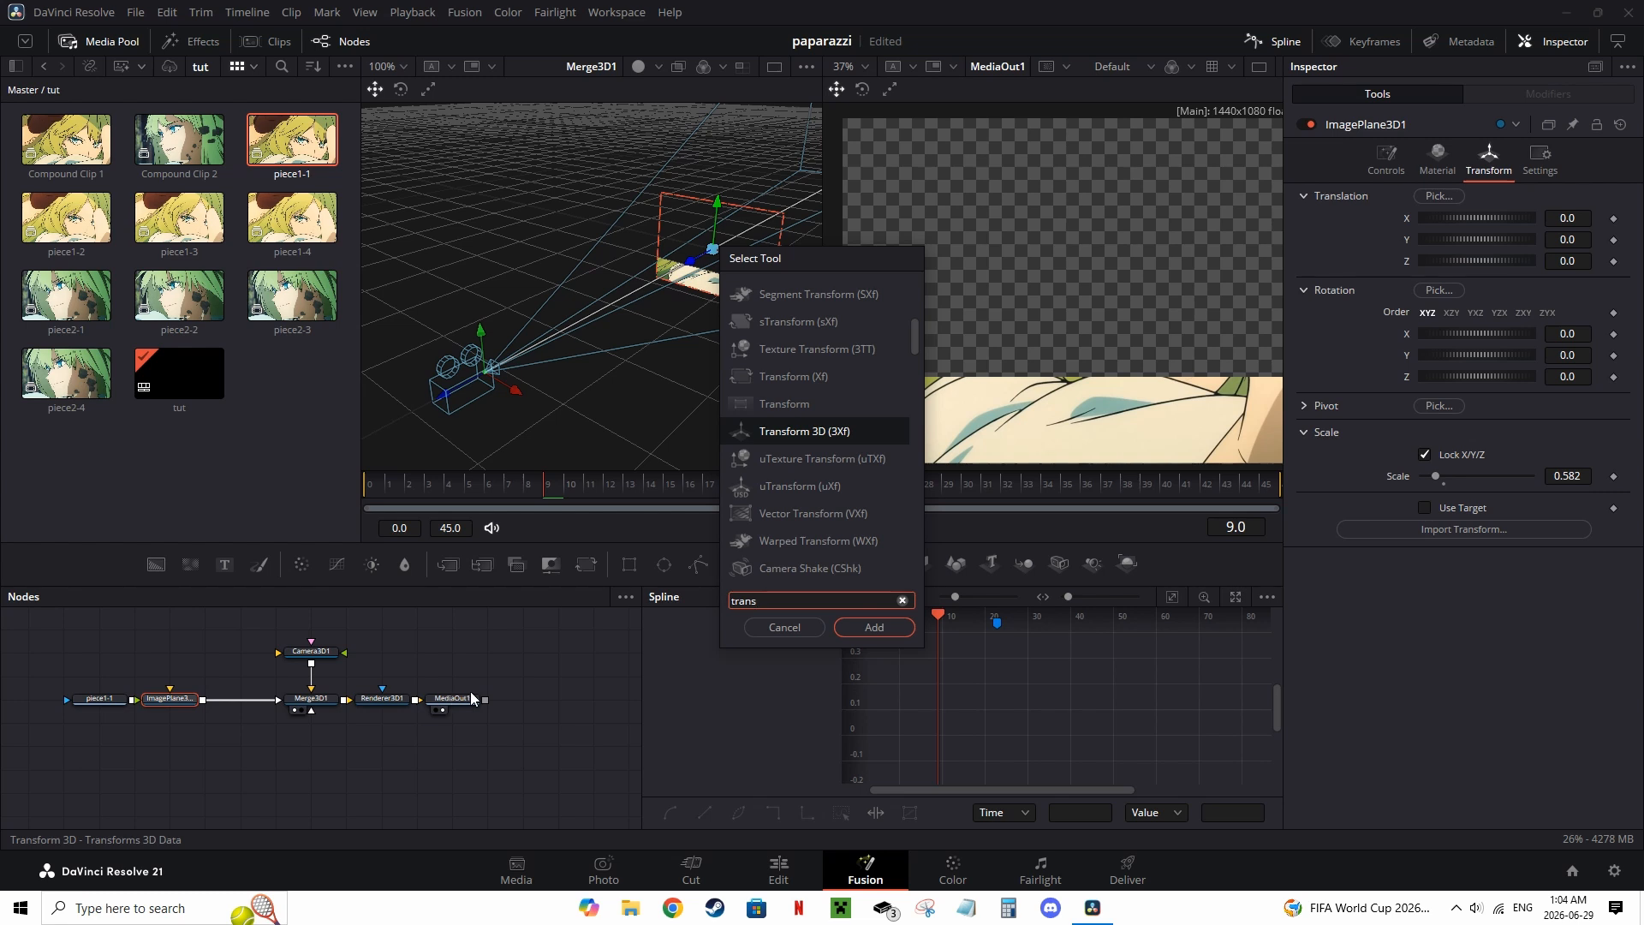
{"action": "key", "text": "Return"}
Step: Rename the Transform 3D node to piece11
{"action": "right_click", "coordinate": [246, 708]}
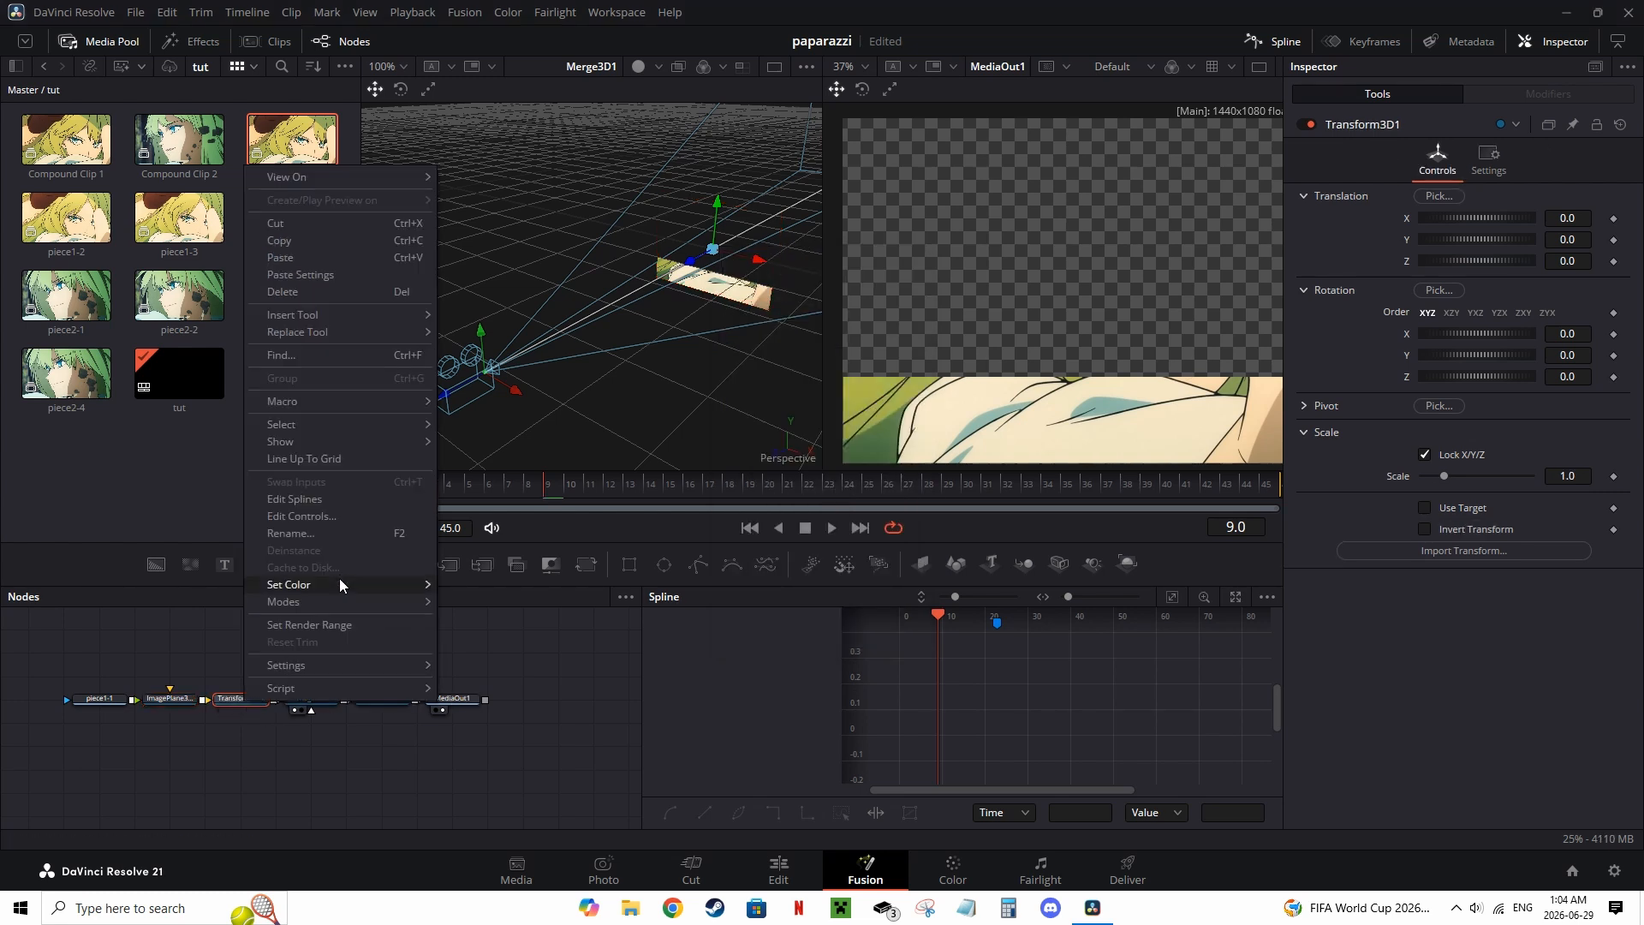
{"action": "left_click", "coordinate": [325, 537]}
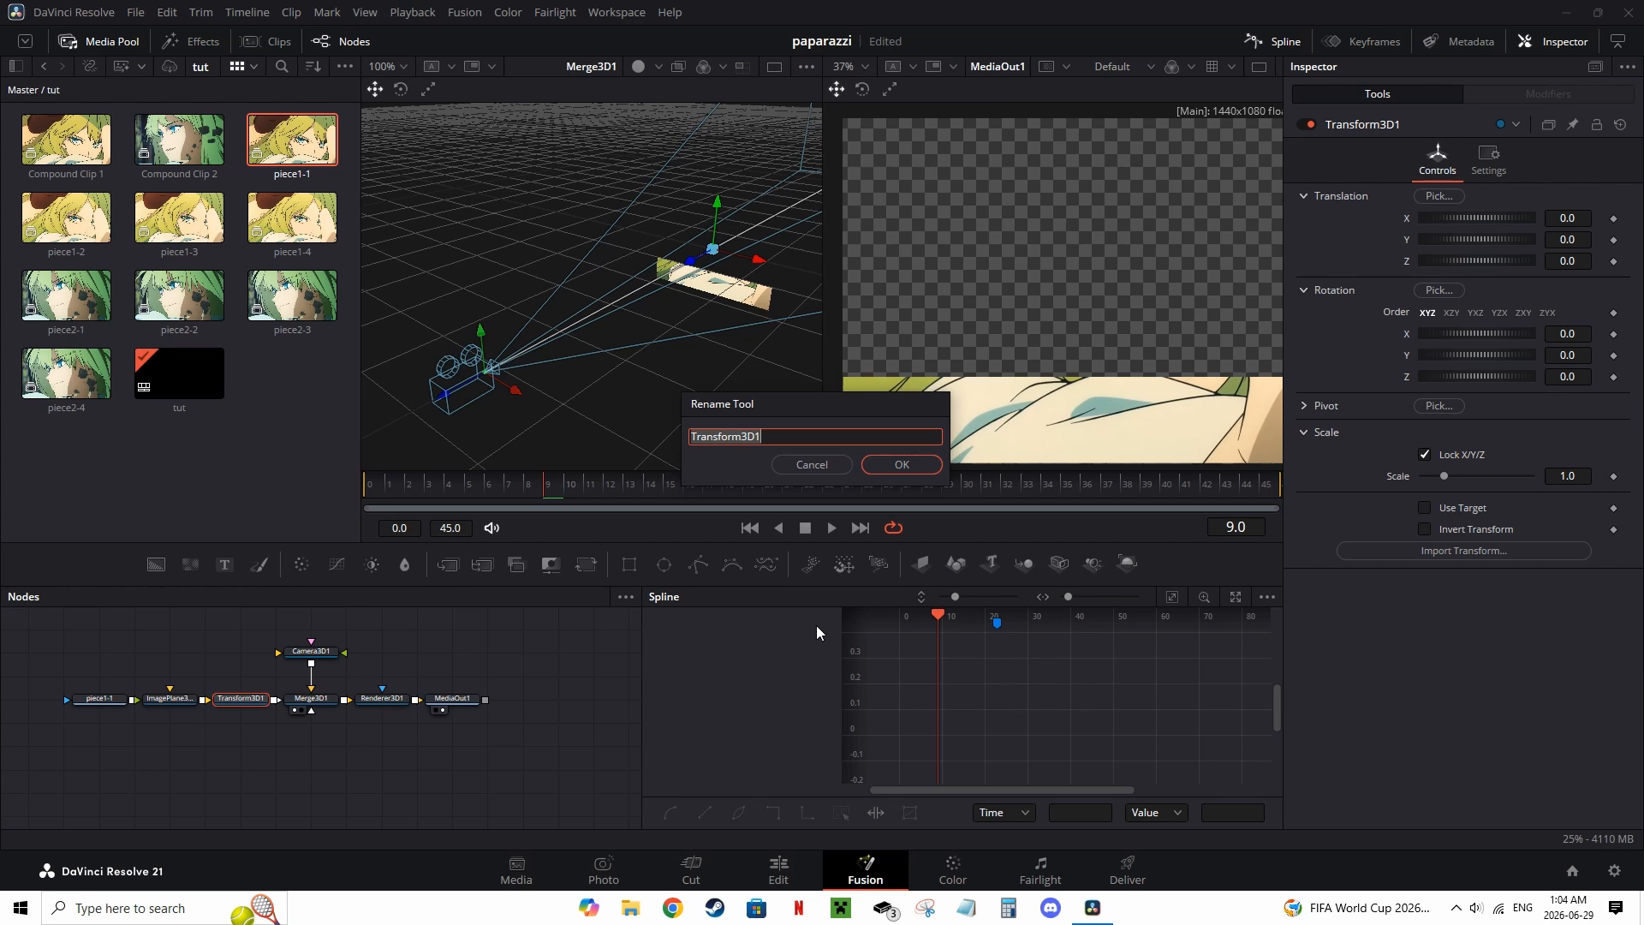
{"action": "type", "text": "piece"}
{"action": "key", "text": "BackSpace"}
{"action": "key", "text": "BackSpace"}
{"action": "key", "text": "BackSpace"}
{"action": "key", "text": "BackSpace"}
{"action": "type", "text": "iece11"}
{"action": "key", "text": "Return"}
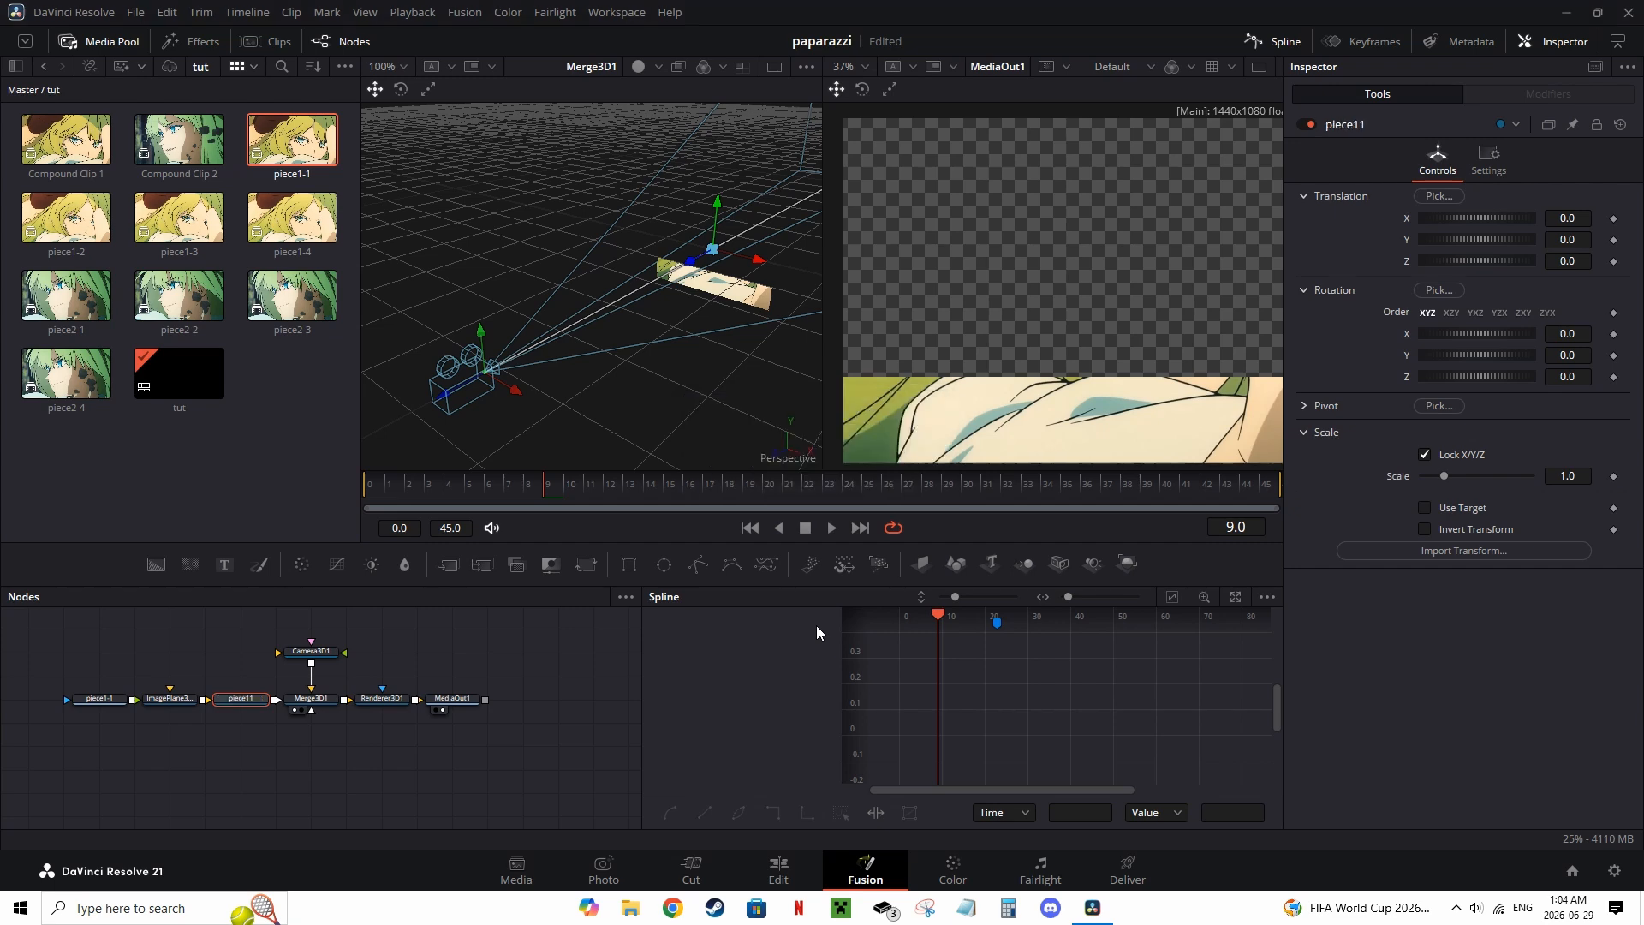
Step: Hide the media pool and set a Y Rotation keyframe on piece11 at frame 14
{"action": "left_click", "coordinate": [111, 44]}
{"action": "left_click_drag", "start_coordinate": [486, 485], "coordinate": [418, 490]}
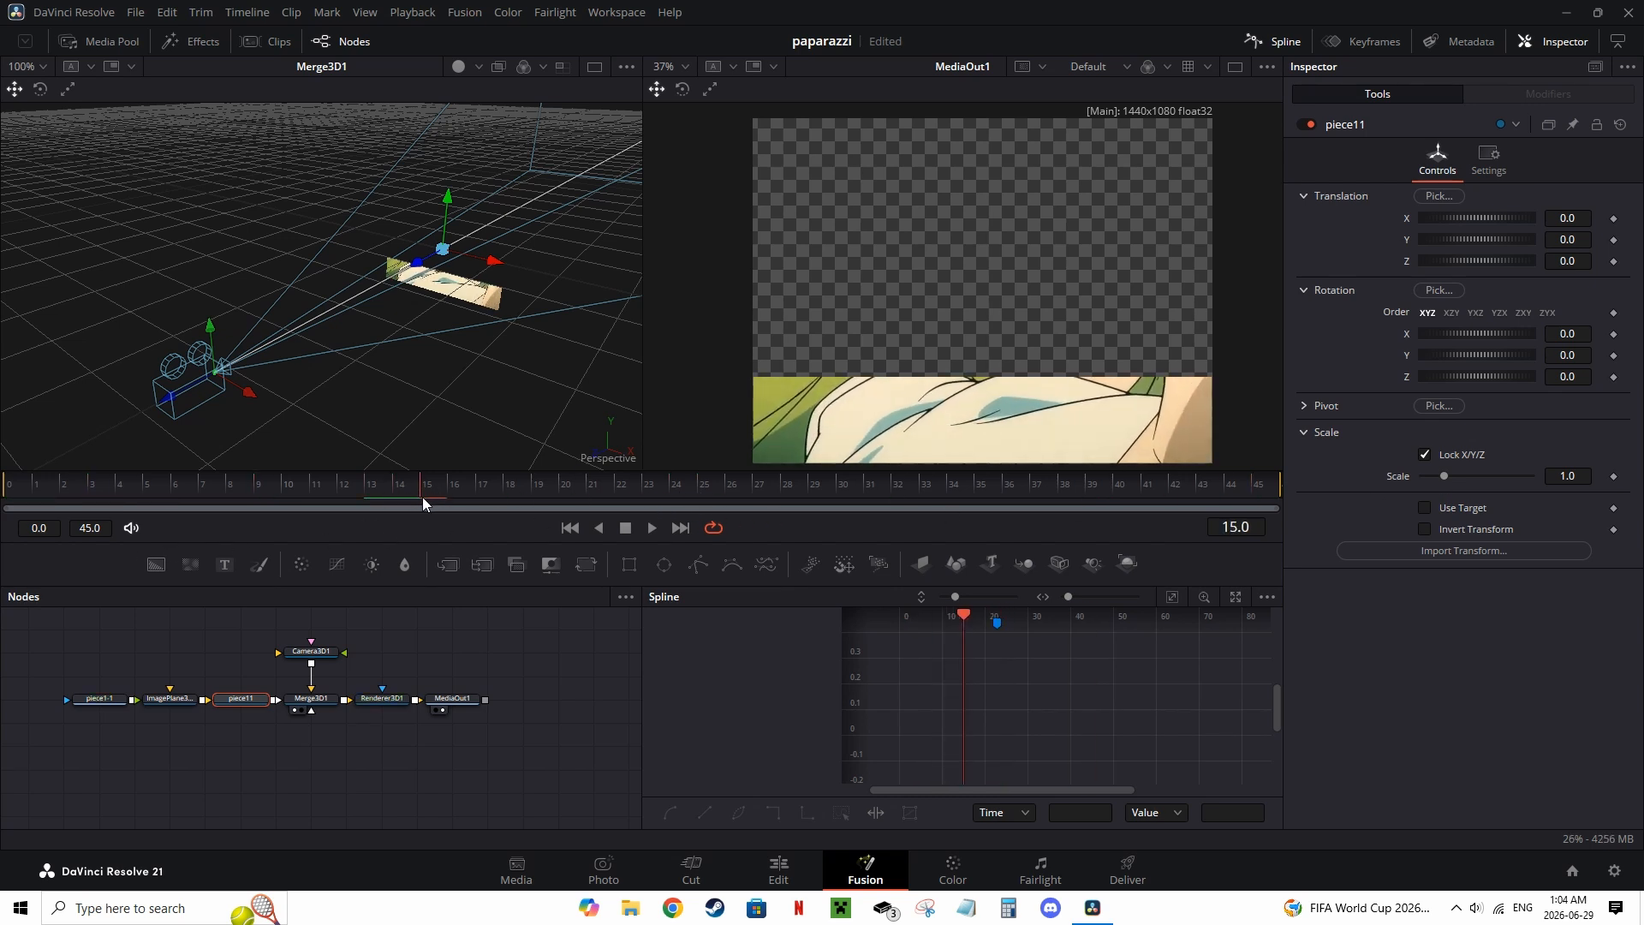
{"action": "left_click", "coordinate": [1479, 170]}
{"action": "left_click", "coordinate": [1451, 180]}
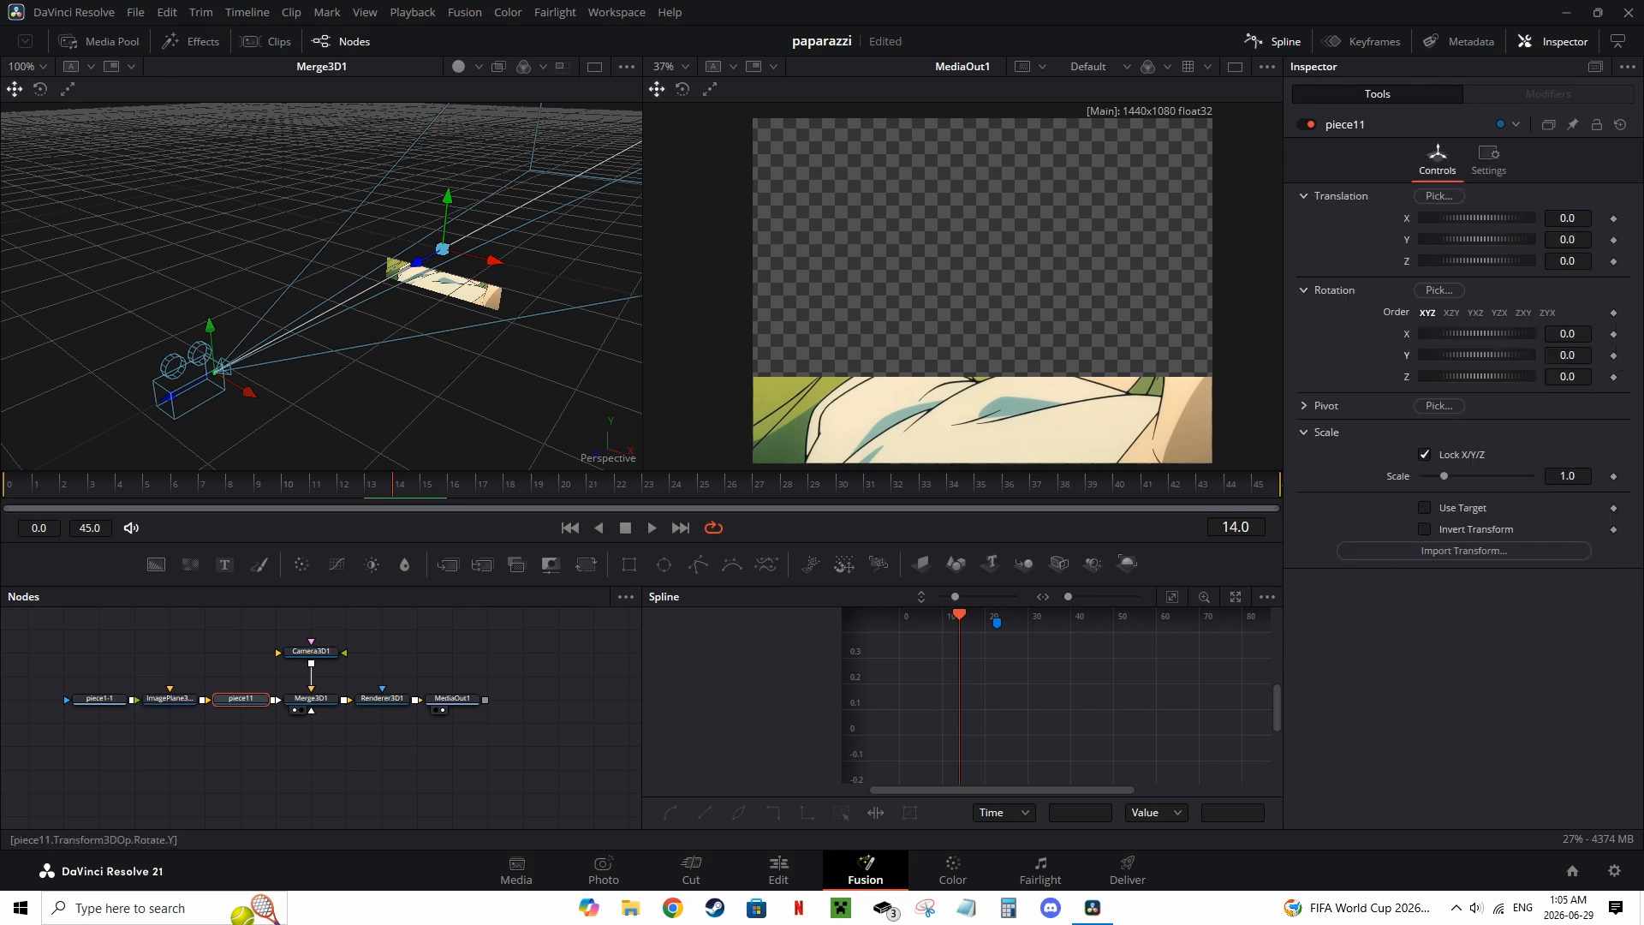
{"action": "left_click", "coordinate": [1614, 355]}
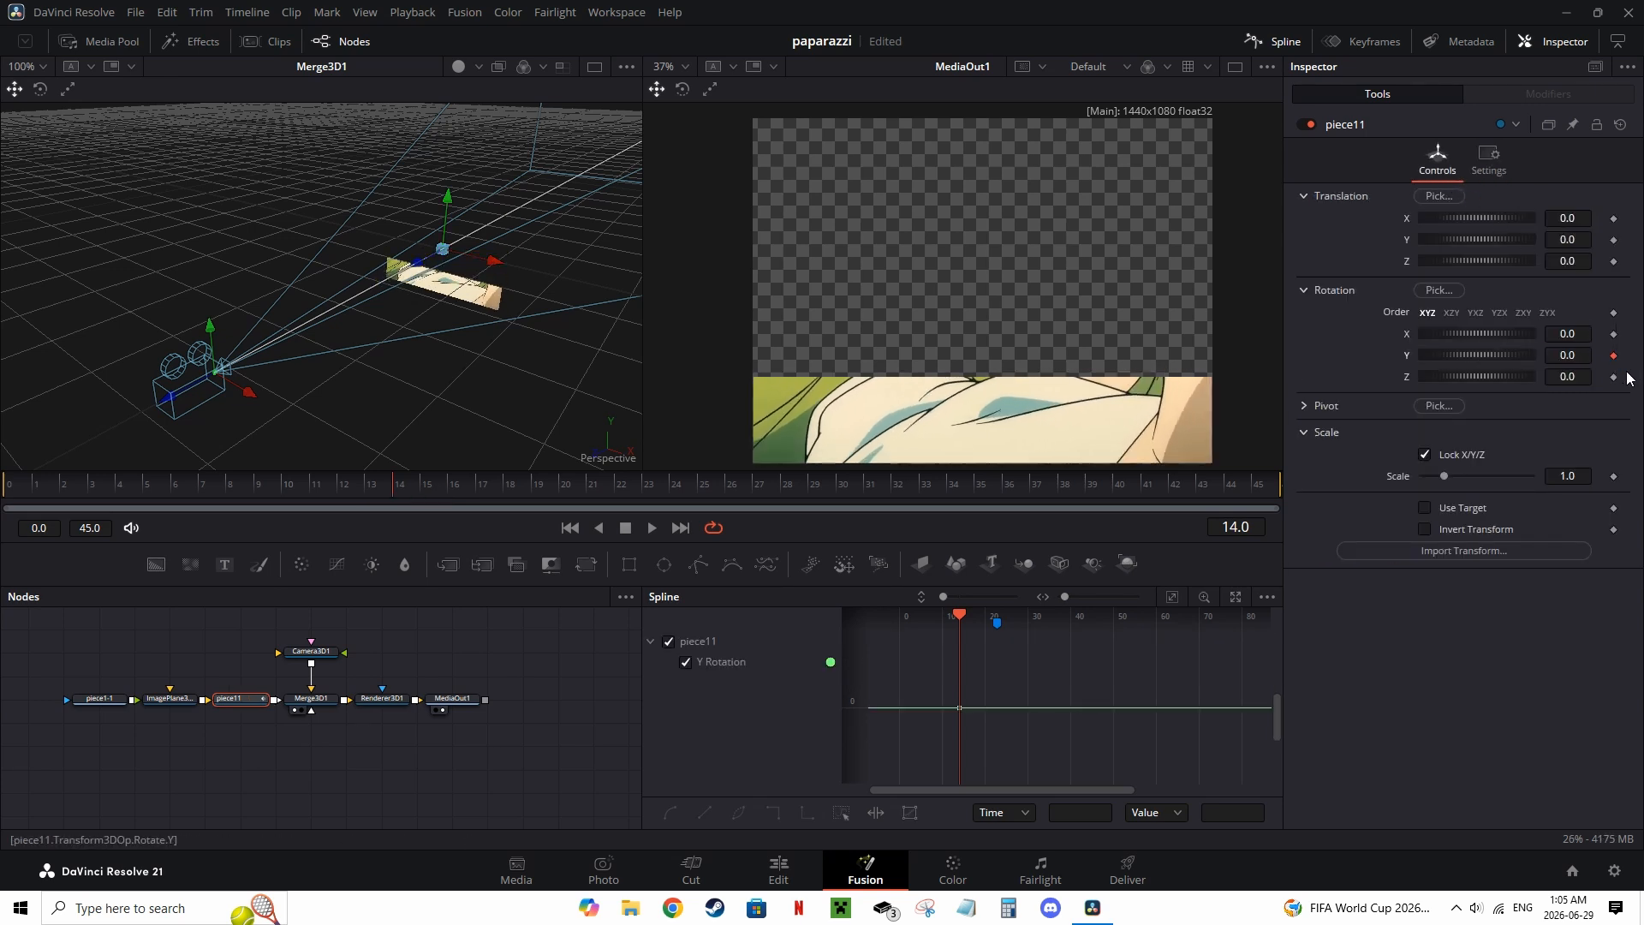
Step: At frame 41, set piece11's Y Rotation to 180 to flip the strip
{"action": "left_click_drag", "start_coordinate": [558, 486], "coordinate": [1142, 505]}
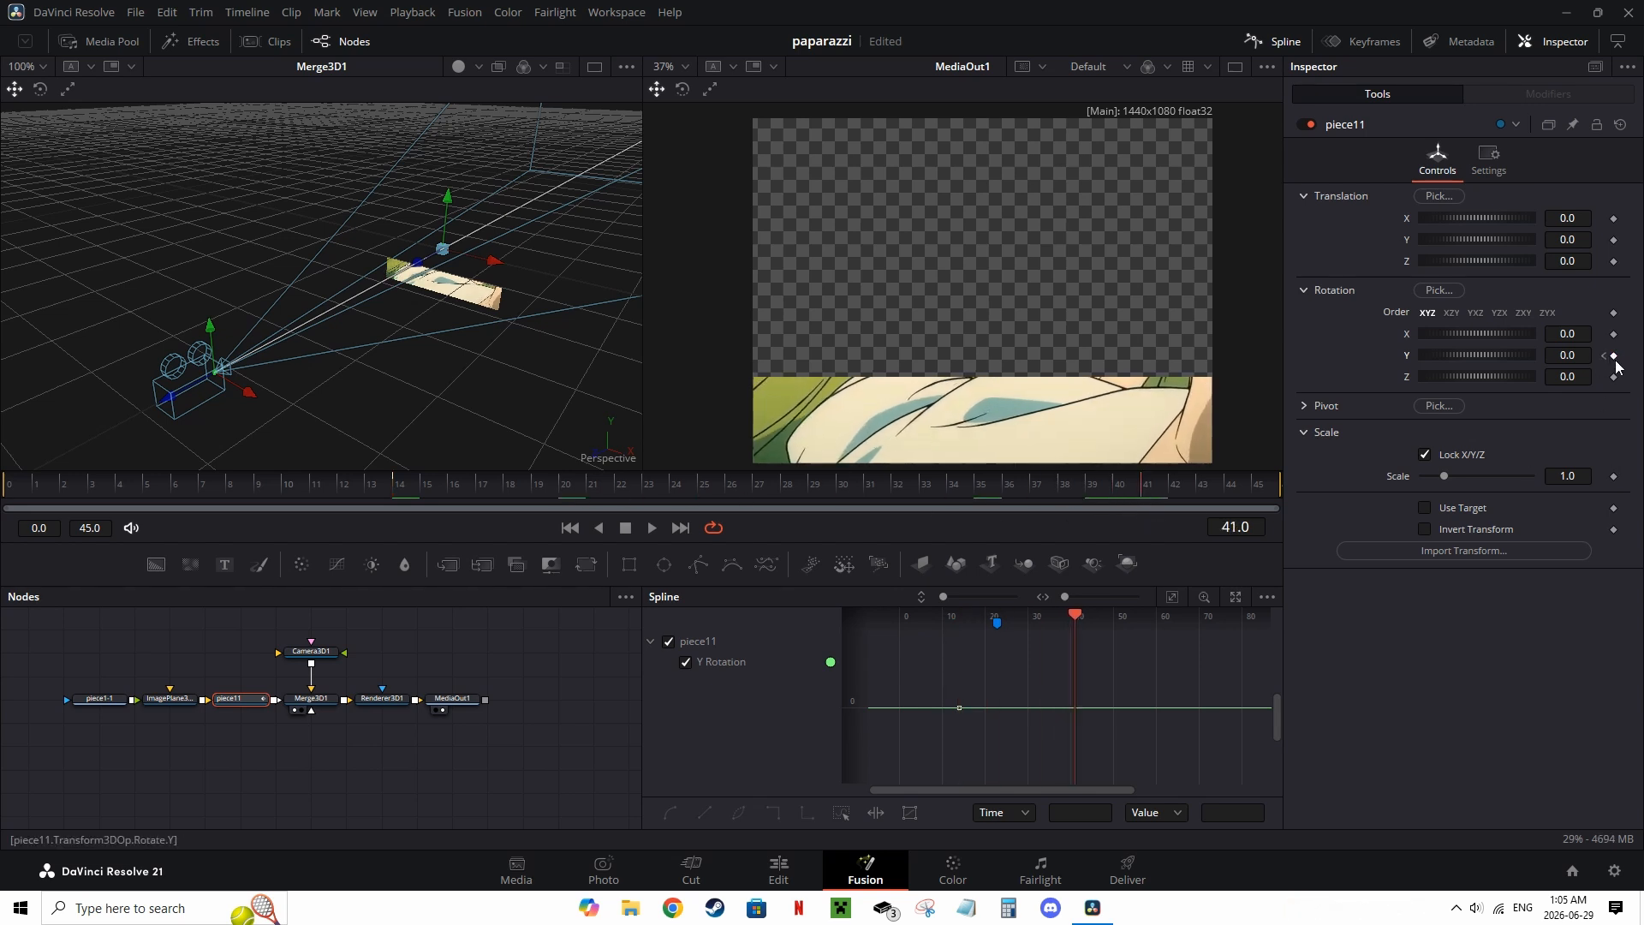
{"action": "left_click_drag", "start_coordinate": [1571, 349], "coordinate": [1592, 355]}
{"action": "type", "text": "180"}
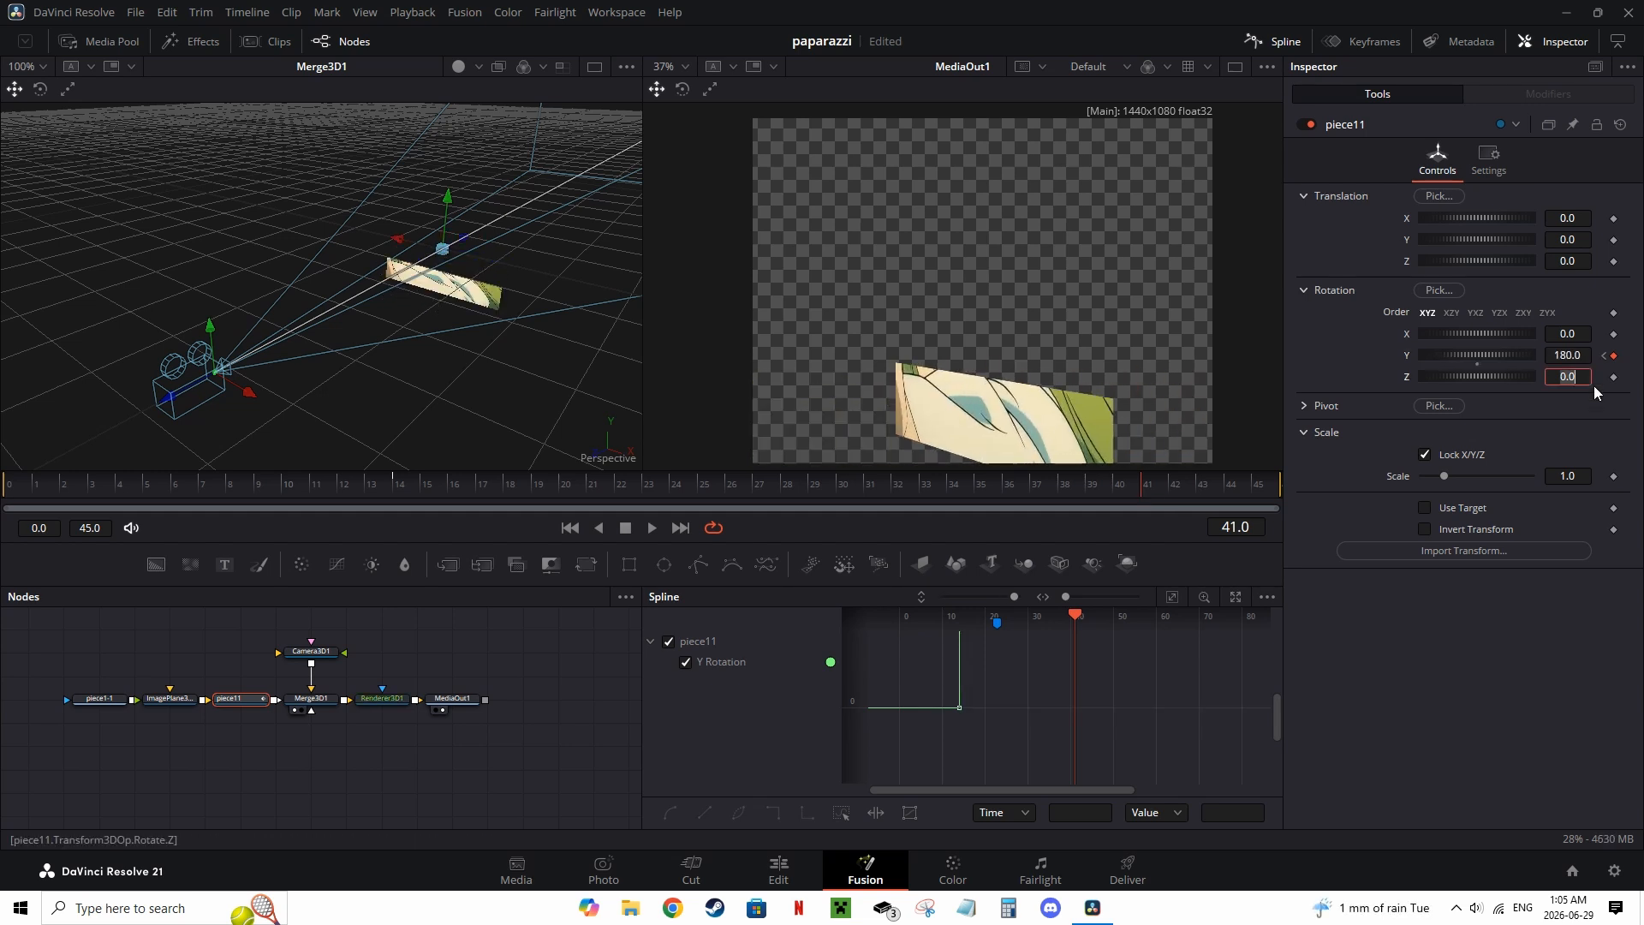
{"action": "key", "text": "Return"}
{"action": "left_click", "coordinate": [1178, 599]}
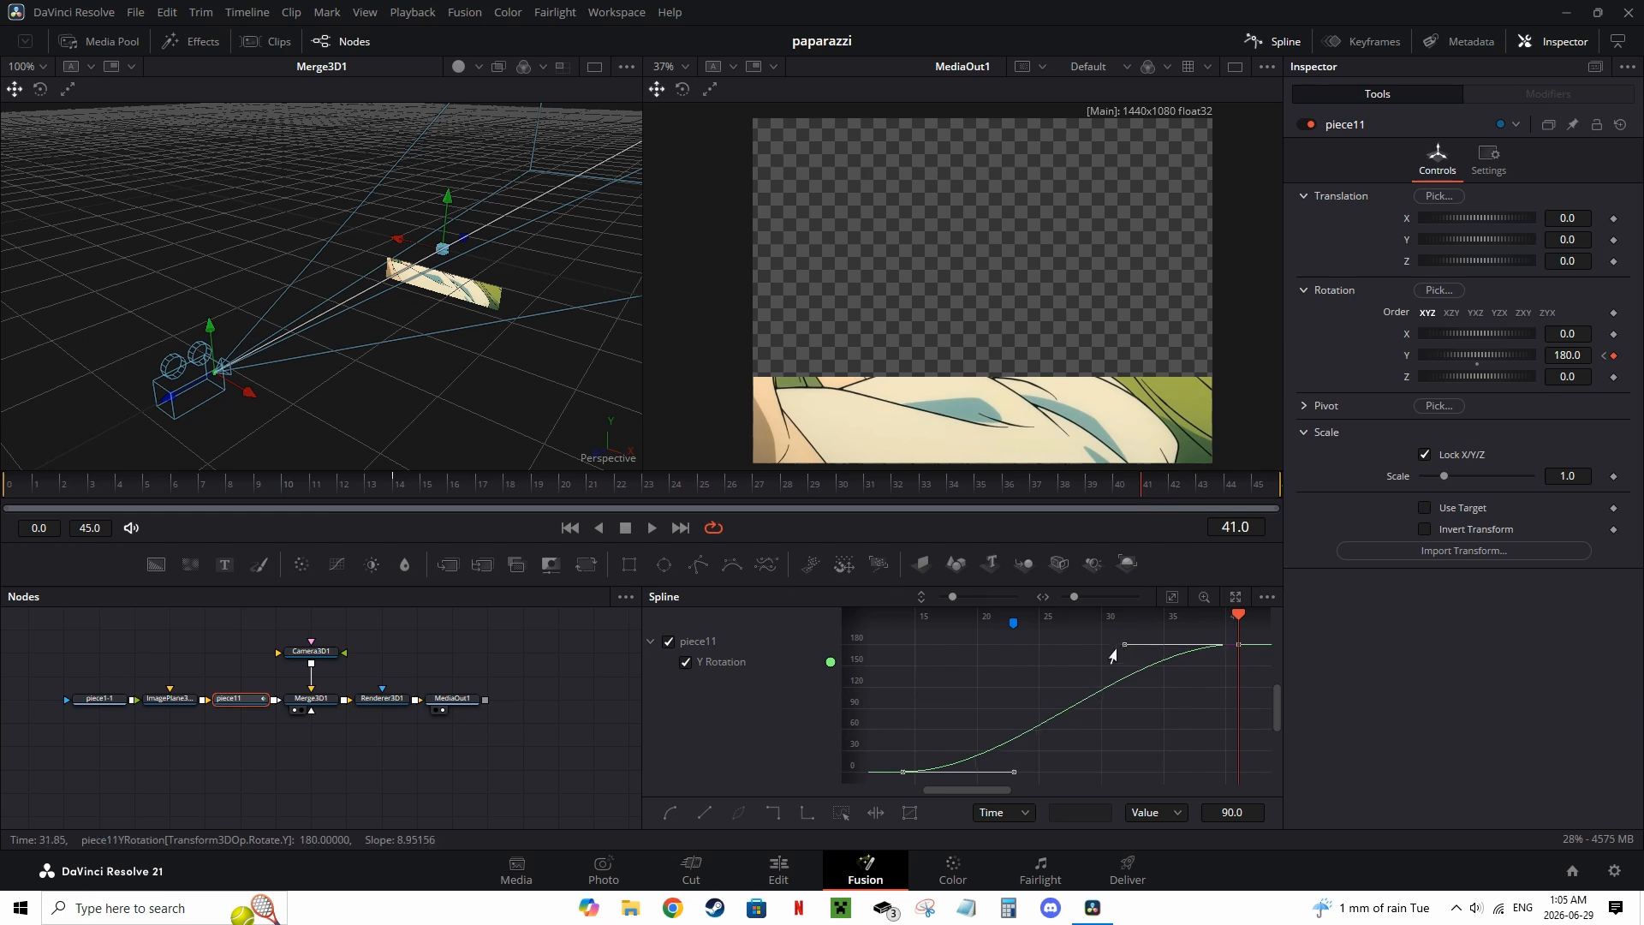
Step: Reshape the Y Rotation spline's keyframe handles to give the flip a smooth ease-in and ease-out
{"action": "left_click_drag", "start_coordinate": [1126, 644], "coordinate": [1006, 651]}
{"action": "left_click", "coordinate": [1014, 773]}
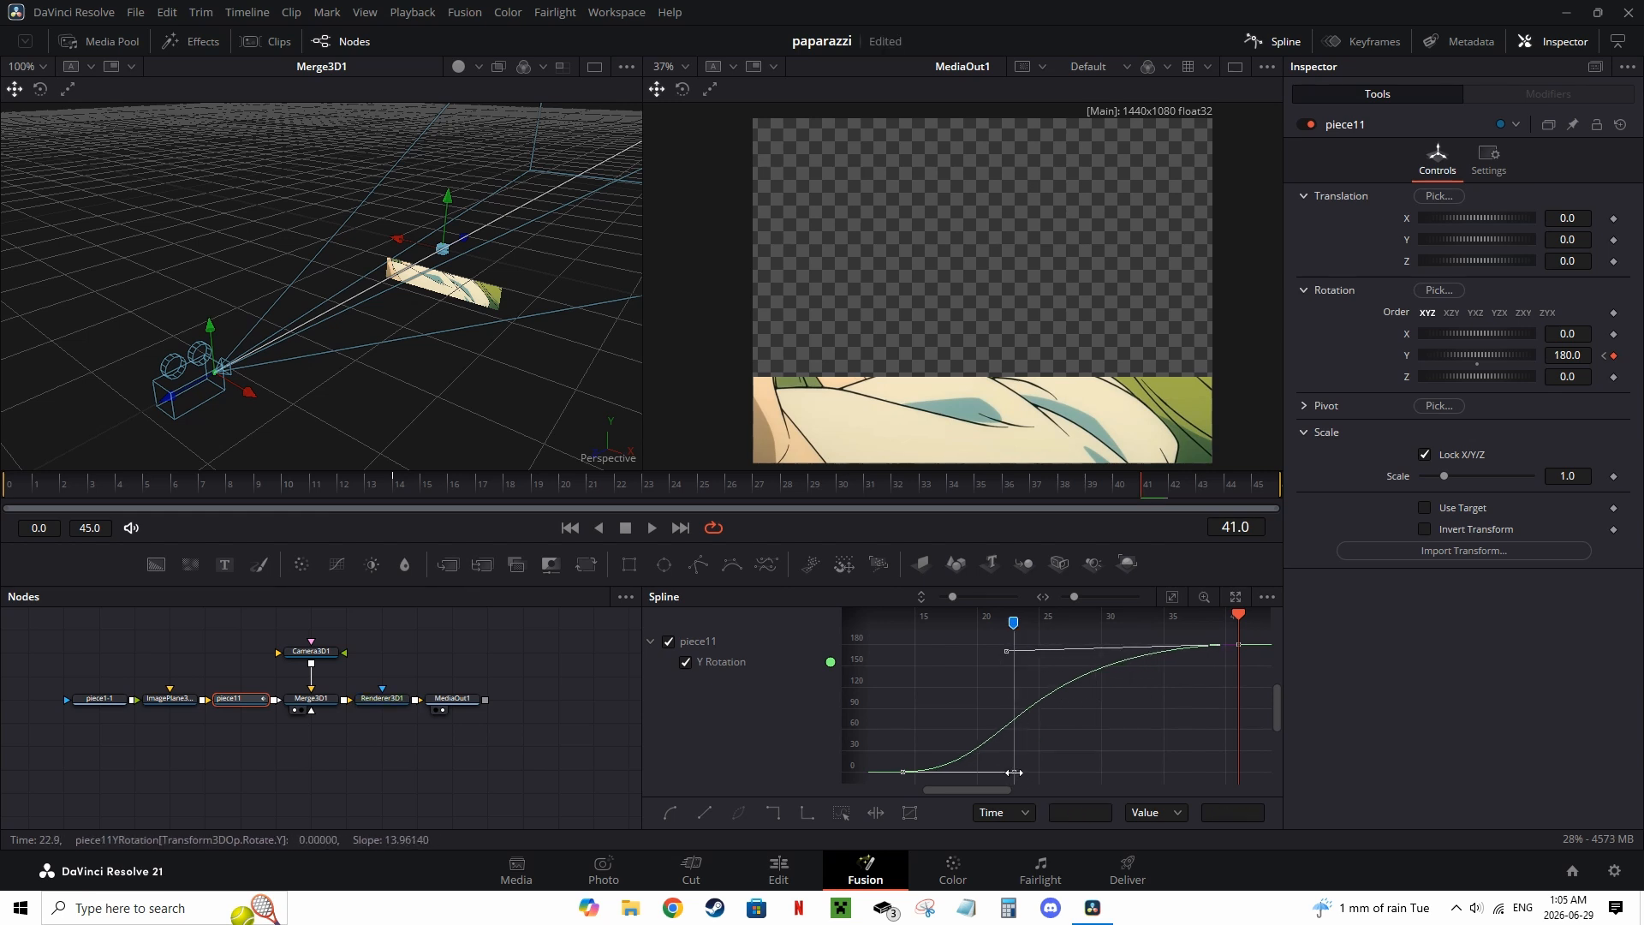
{"action": "left_click", "coordinate": [1072, 761]}
{"action": "left_click_drag", "start_coordinate": [1253, 634], "coordinate": [838, 792]}
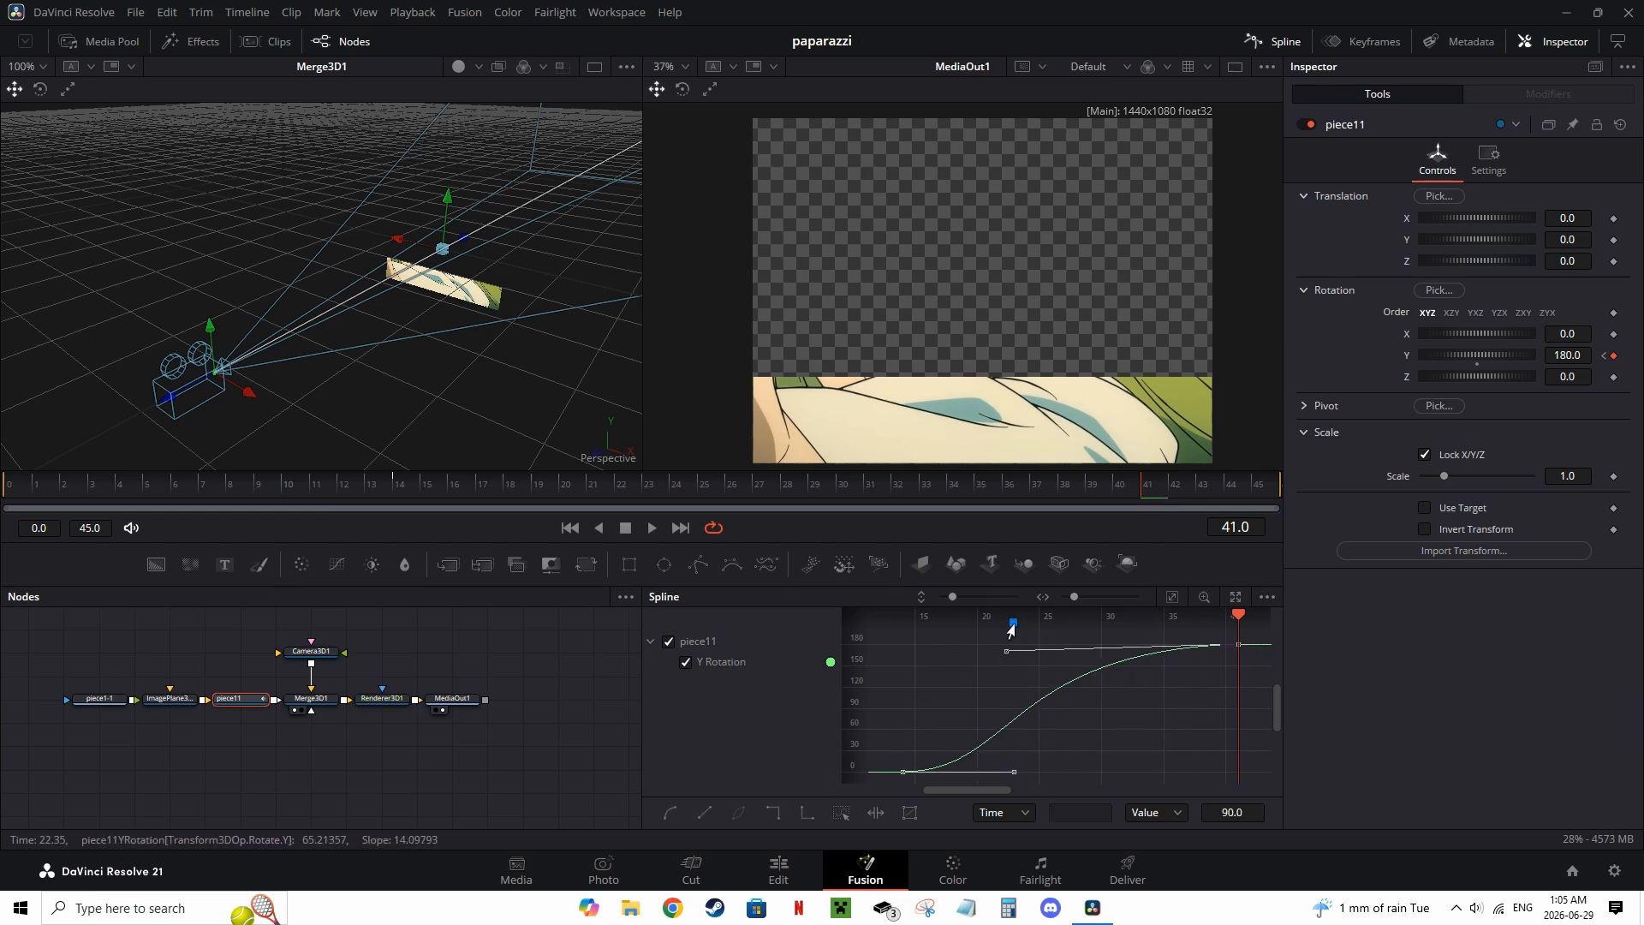
{"action": "left_click_drag", "start_coordinate": [1012, 775], "coordinate": [1042, 767]}
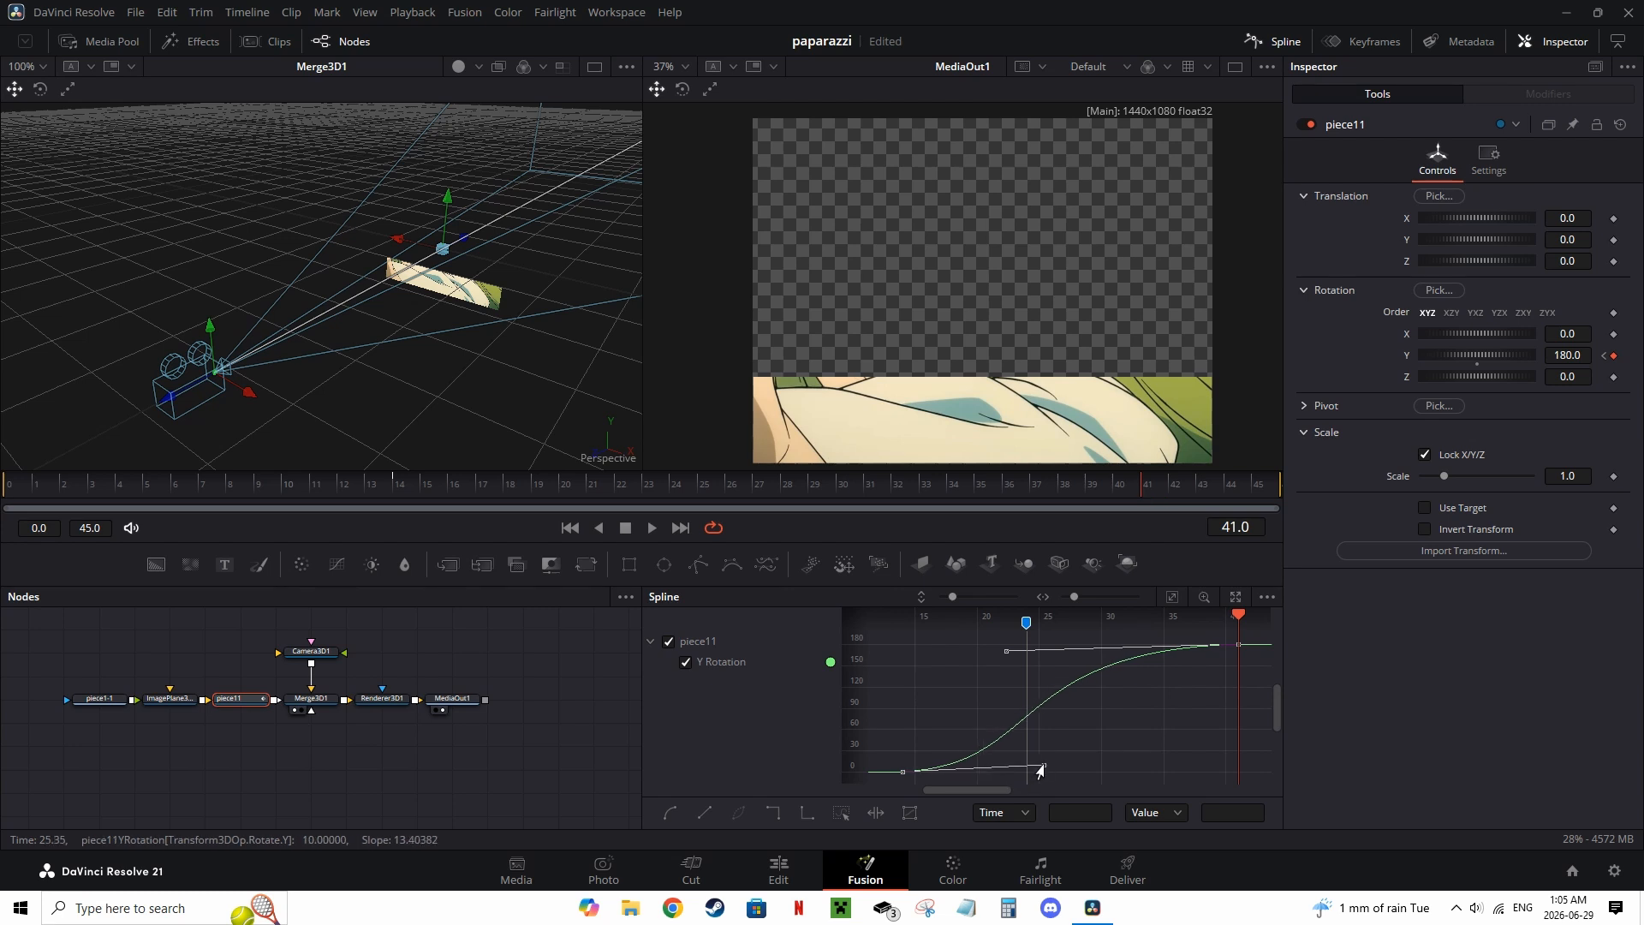
{"action": "left_click_drag", "start_coordinate": [1006, 650], "coordinate": [941, 659]}
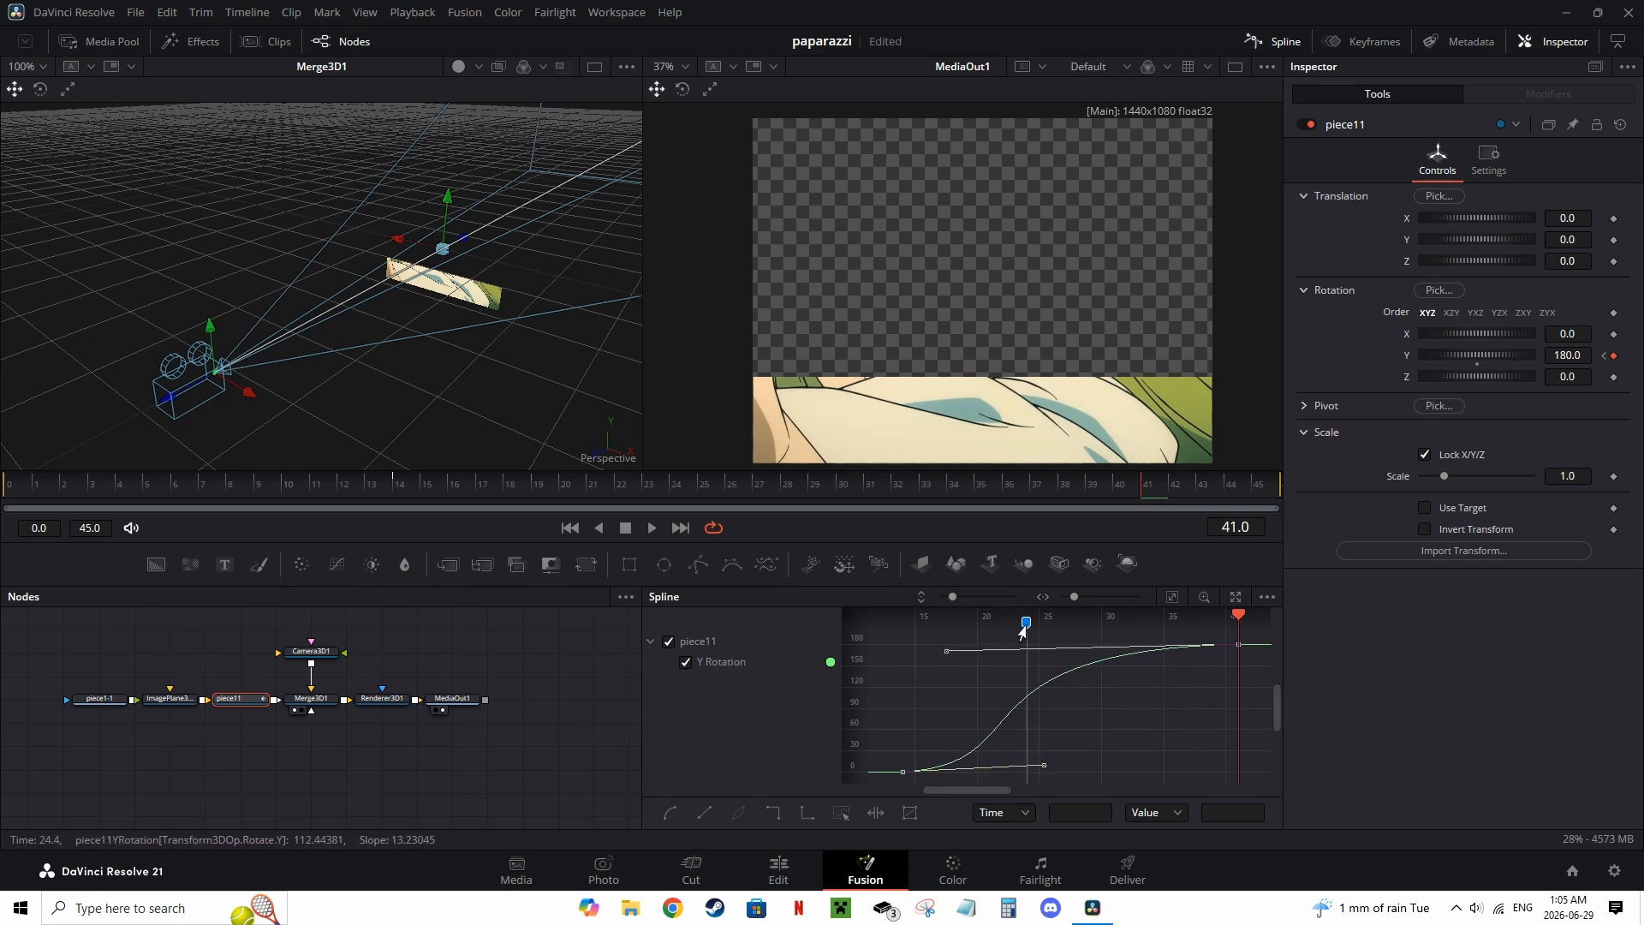
{"action": "left_click_drag", "start_coordinate": [1025, 626], "coordinate": [1013, 626]}
{"action": "left_click_drag", "start_coordinate": [1043, 767], "coordinate": [998, 769]}
{"action": "left_click", "coordinate": [1120, 738]}
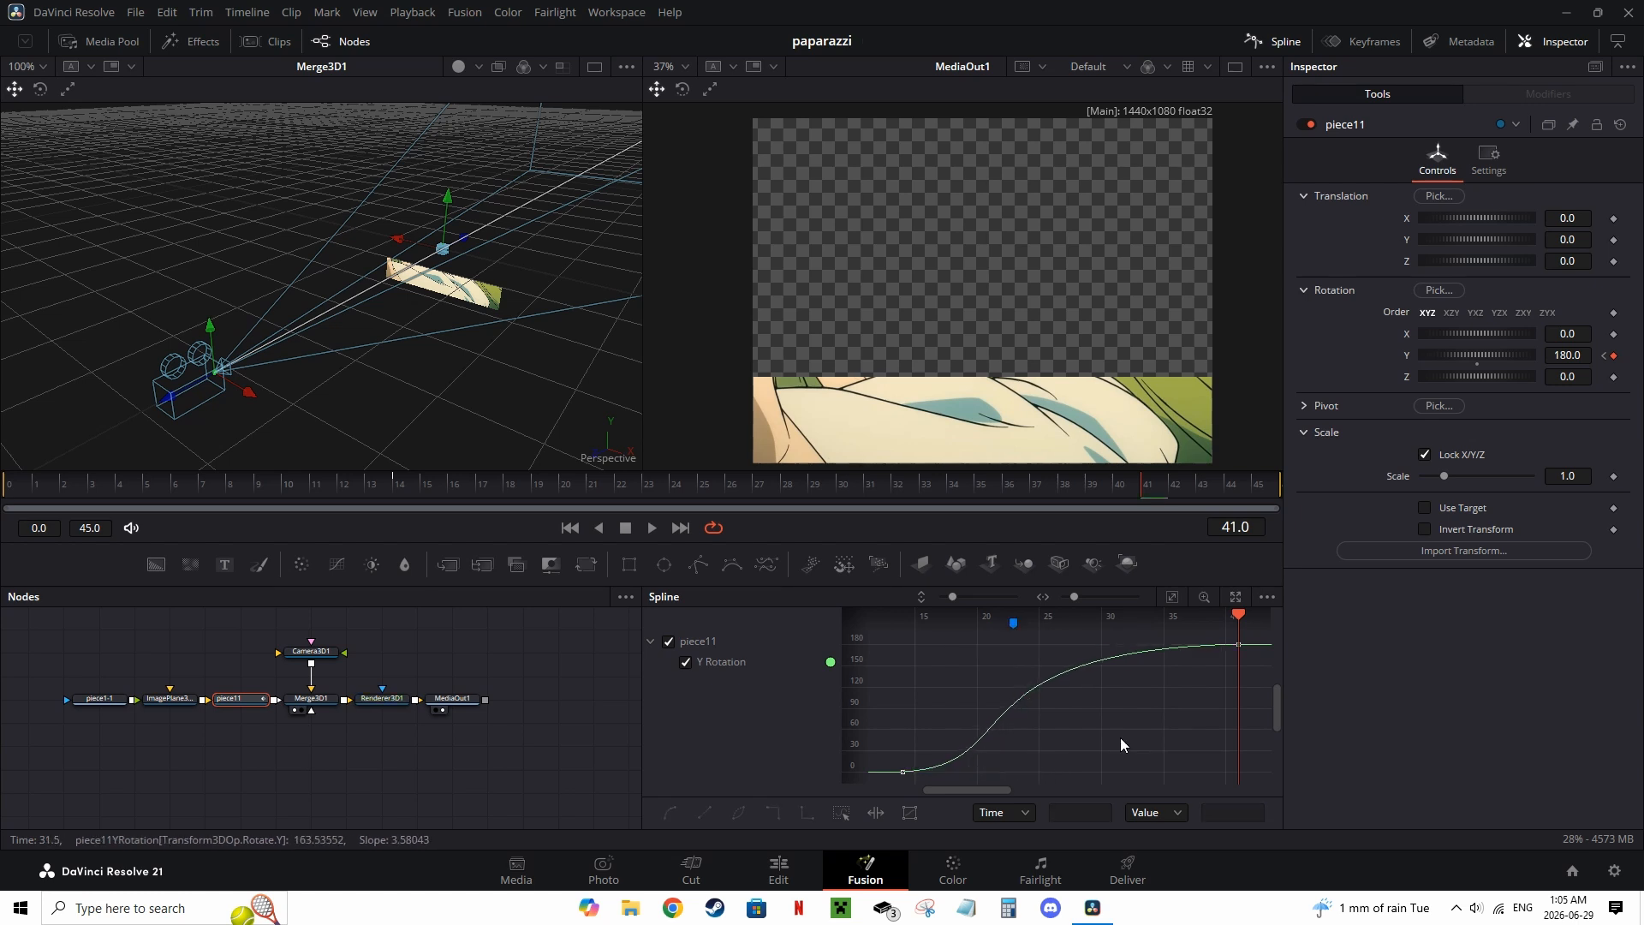
Step: Preview the flip from the start and duplicate the Merge 3D and Image Plane 3D nodes for a second strip
{"action": "left_click", "coordinate": [19, 501]}
{"action": "key", "text": "space"}
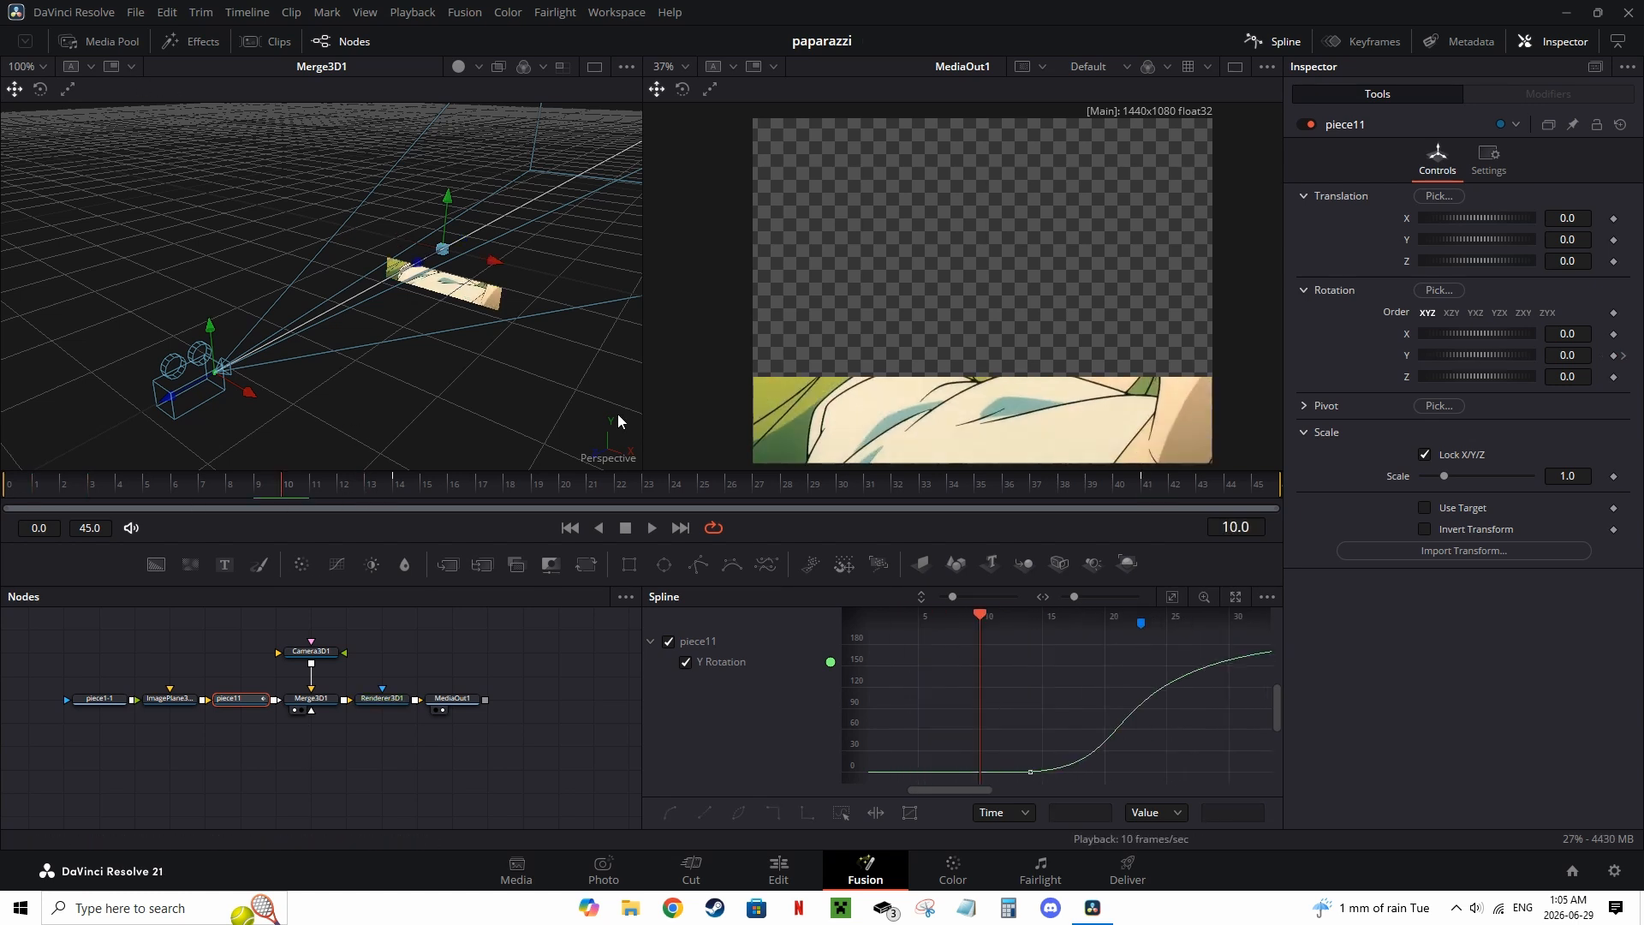
{"action": "left_click_drag", "start_coordinate": [319, 738], "coordinate": [318, 738]}
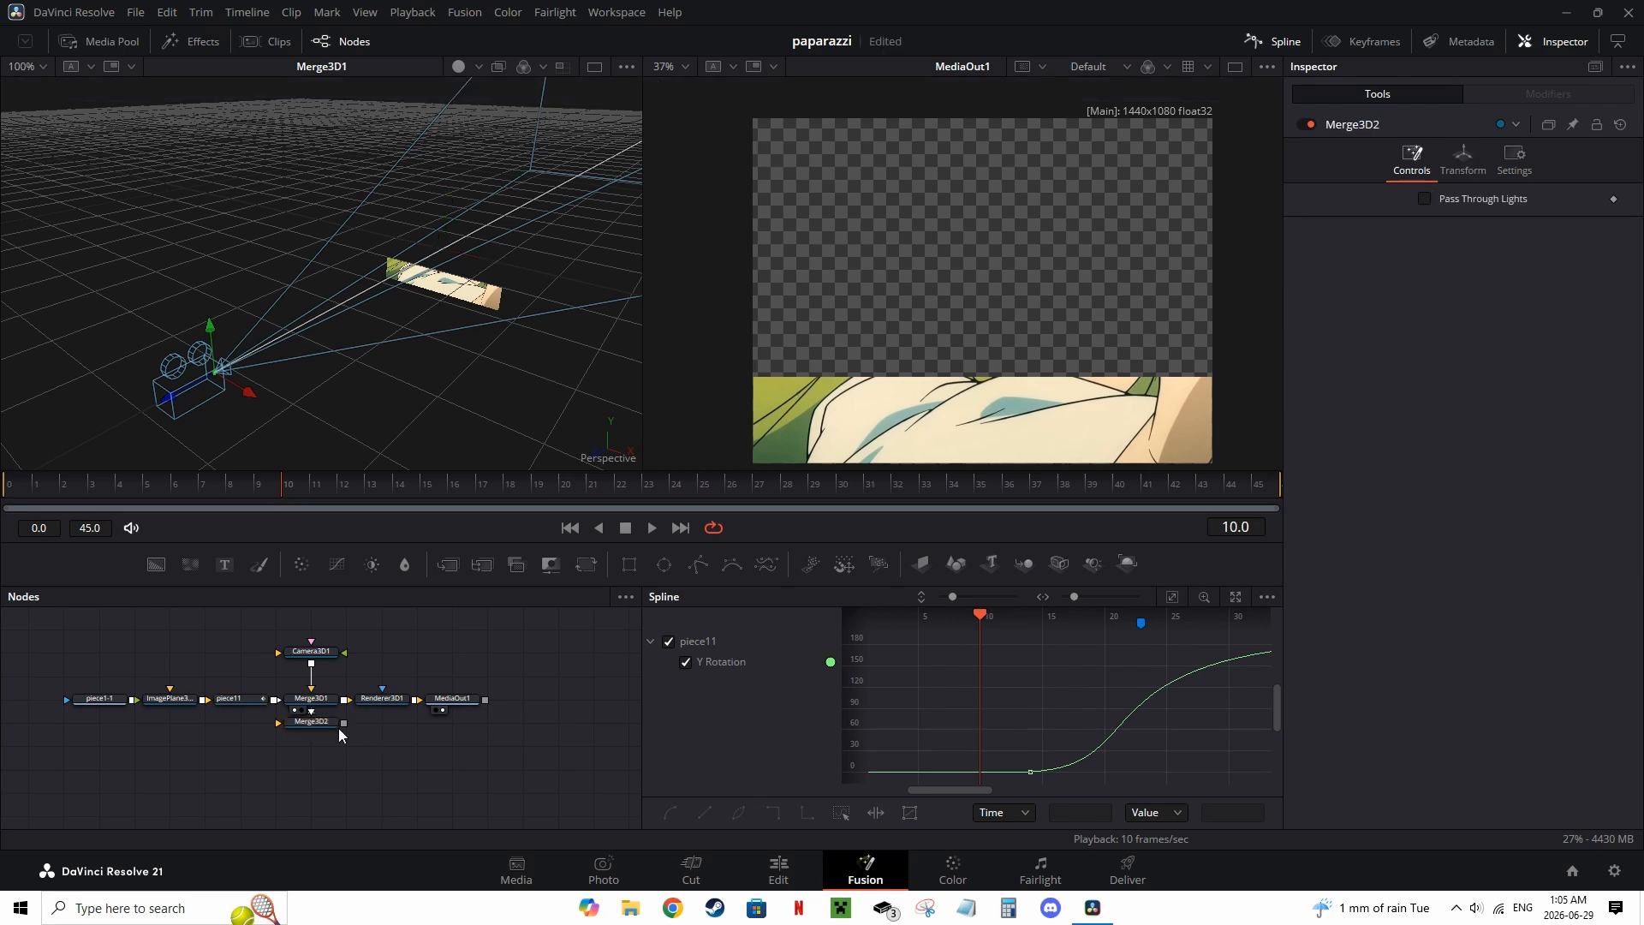
{"action": "left_click_drag", "start_coordinate": [958, 559], "coordinate": [657, 639]}
{"action": "left_click_drag", "start_coordinate": [172, 740], "coordinate": [170, 726]}
Step: Bring piece1-2 into the second row and paste a copy of the piece11 transform after its image plane, connected to the second merge
{"action": "left_click", "coordinate": [61, 39]}
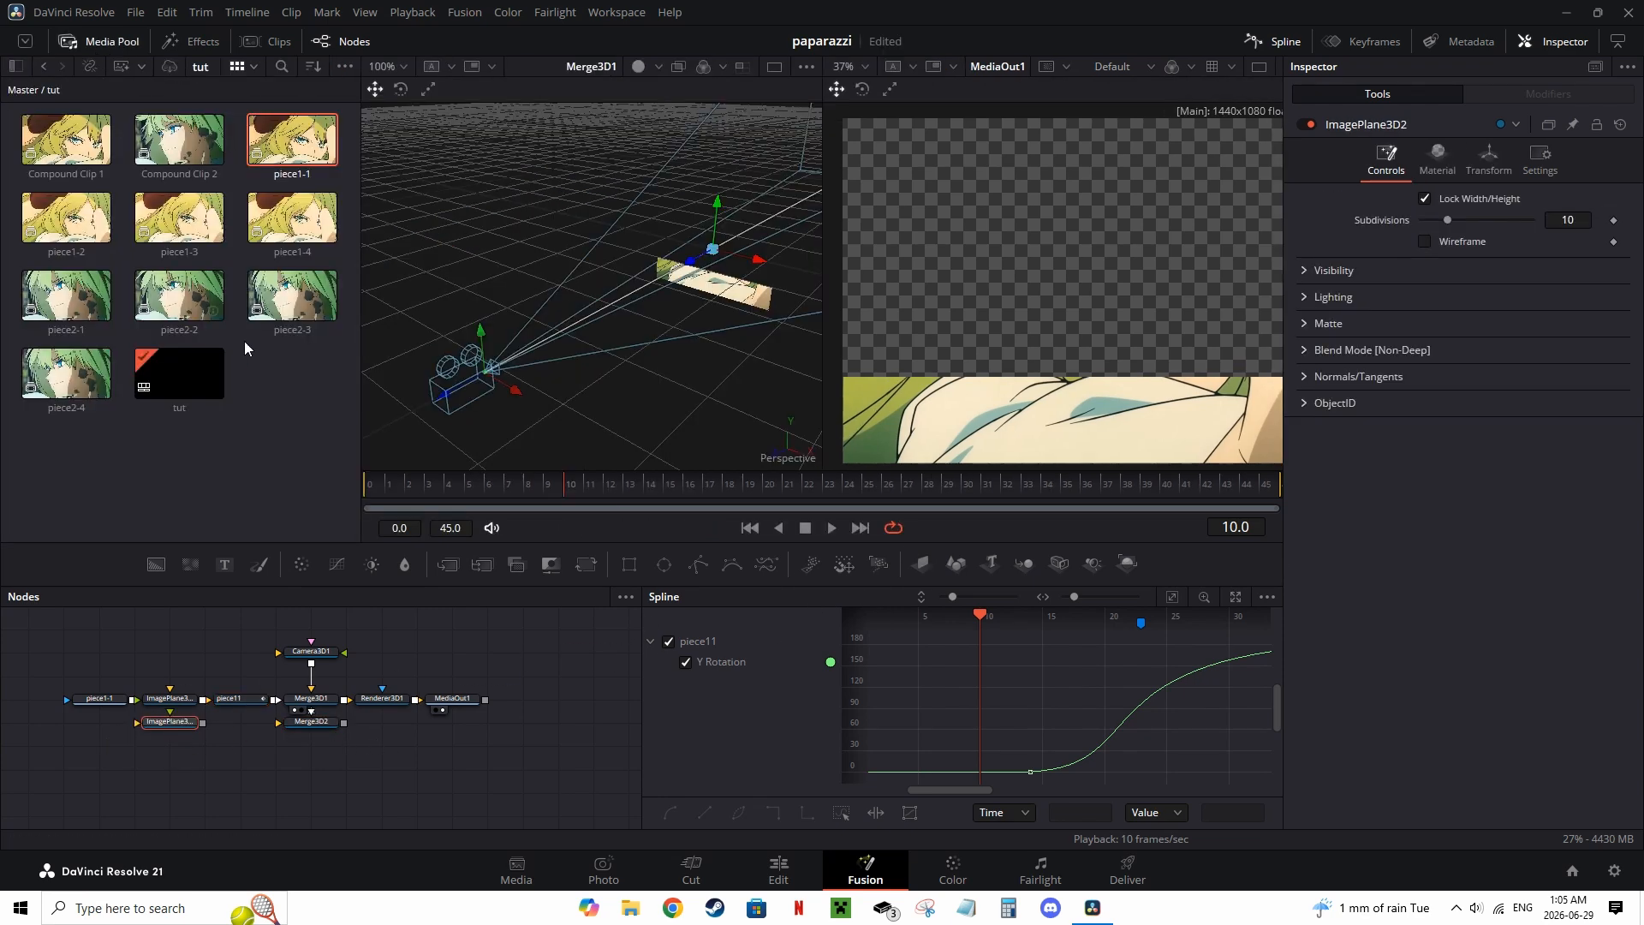
{"action": "left_click_drag", "start_coordinate": [71, 221], "coordinate": [100, 721]}
{"action": "left_click", "coordinate": [228, 701]}
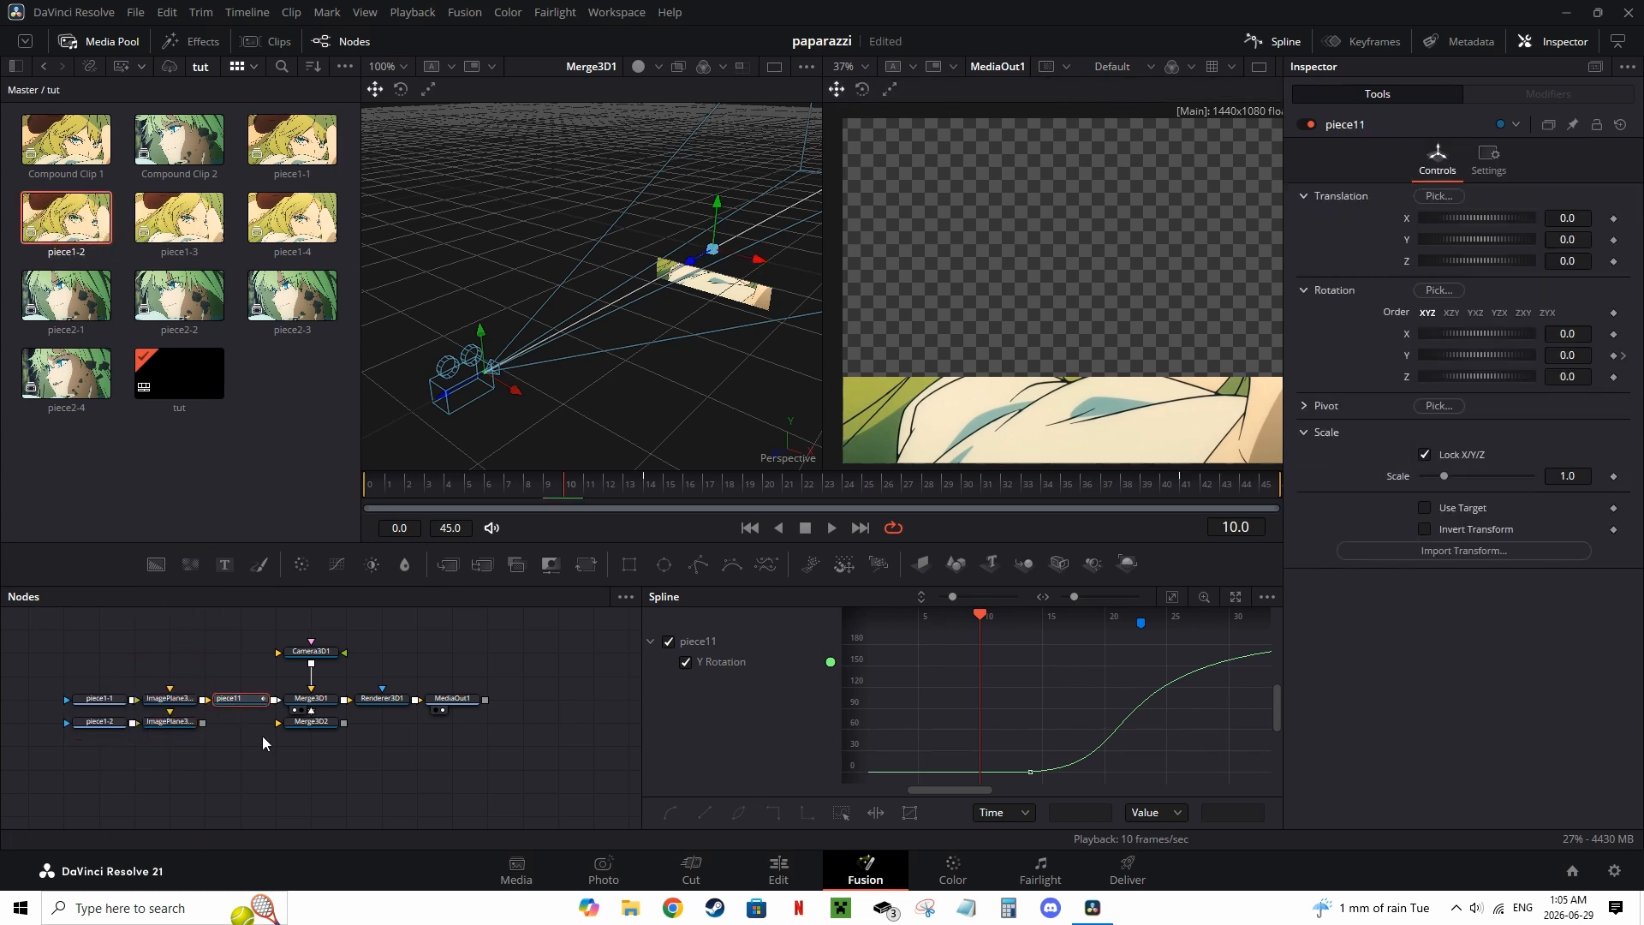
{"action": "key", "text": "ctrl+v"}
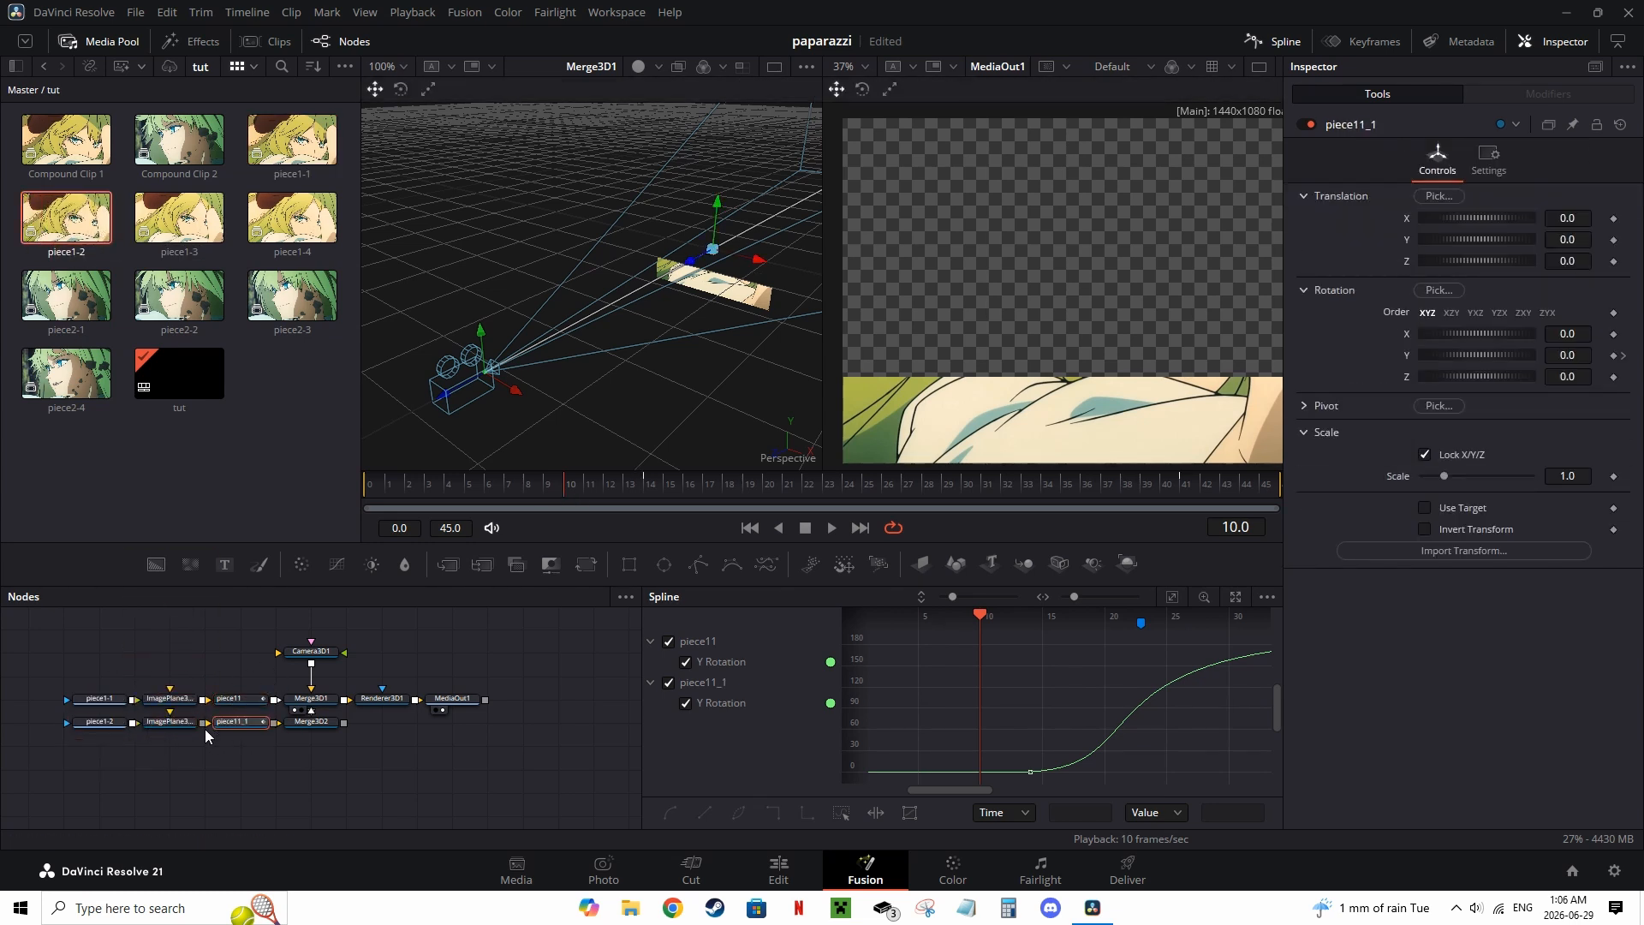
{"action": "left_click_drag", "start_coordinate": [344, 723], "coordinate": [311, 700]}
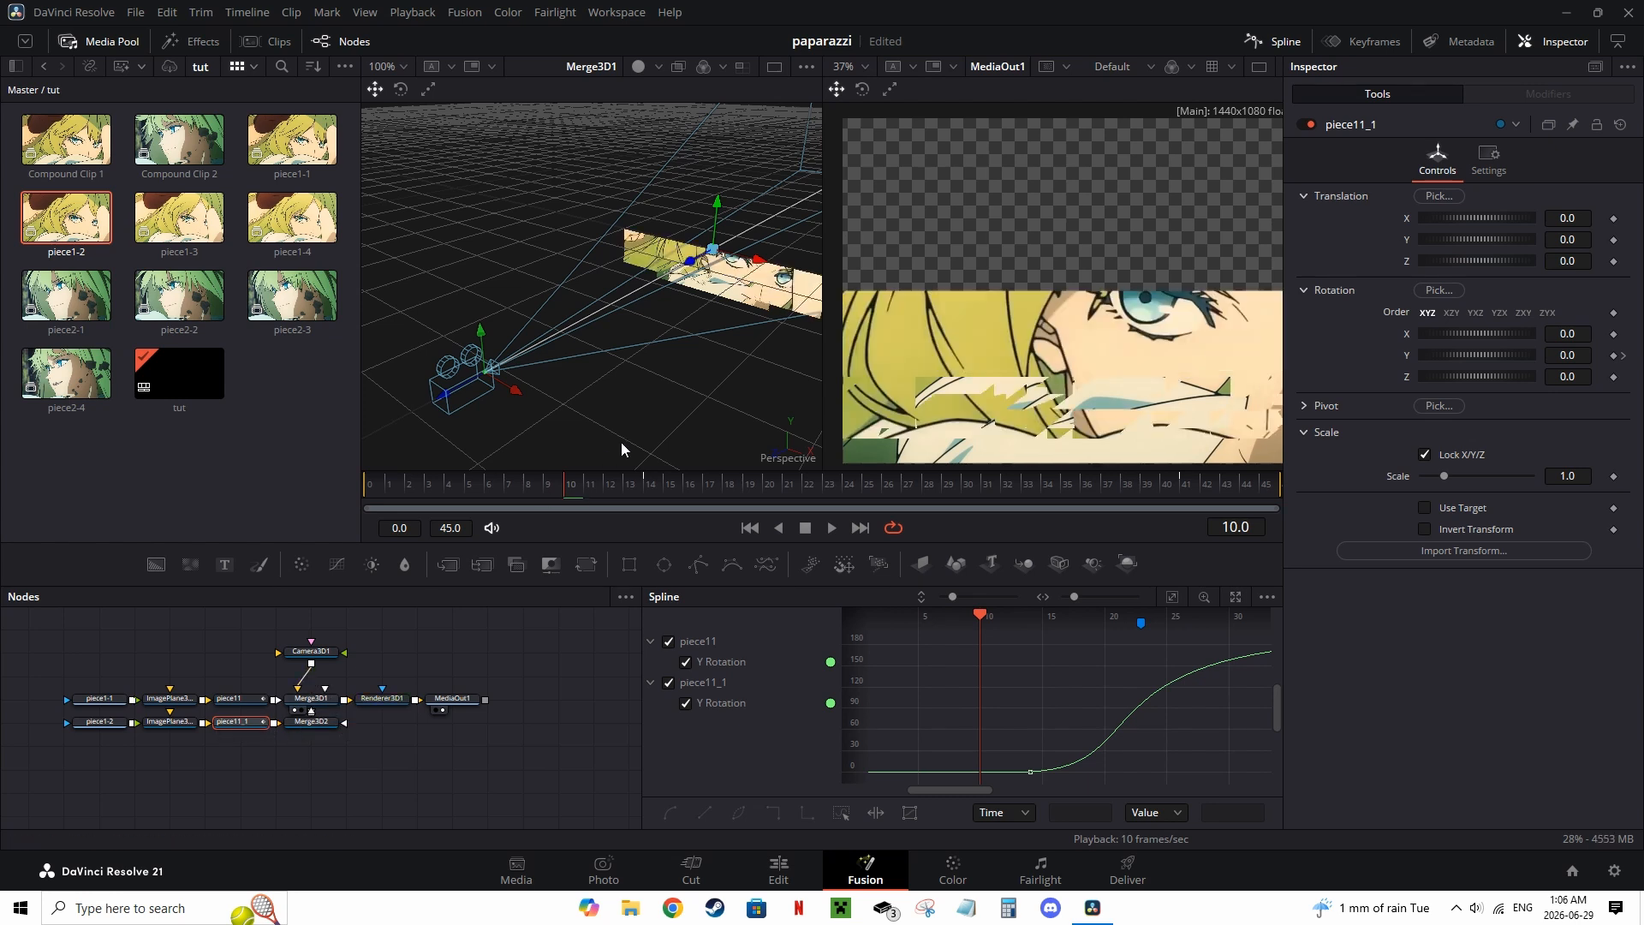
{"action": "left_click", "coordinate": [178, 723]}
{"action": "key", "text": "Delete"}
{"action": "left_click", "coordinate": [172, 700]}
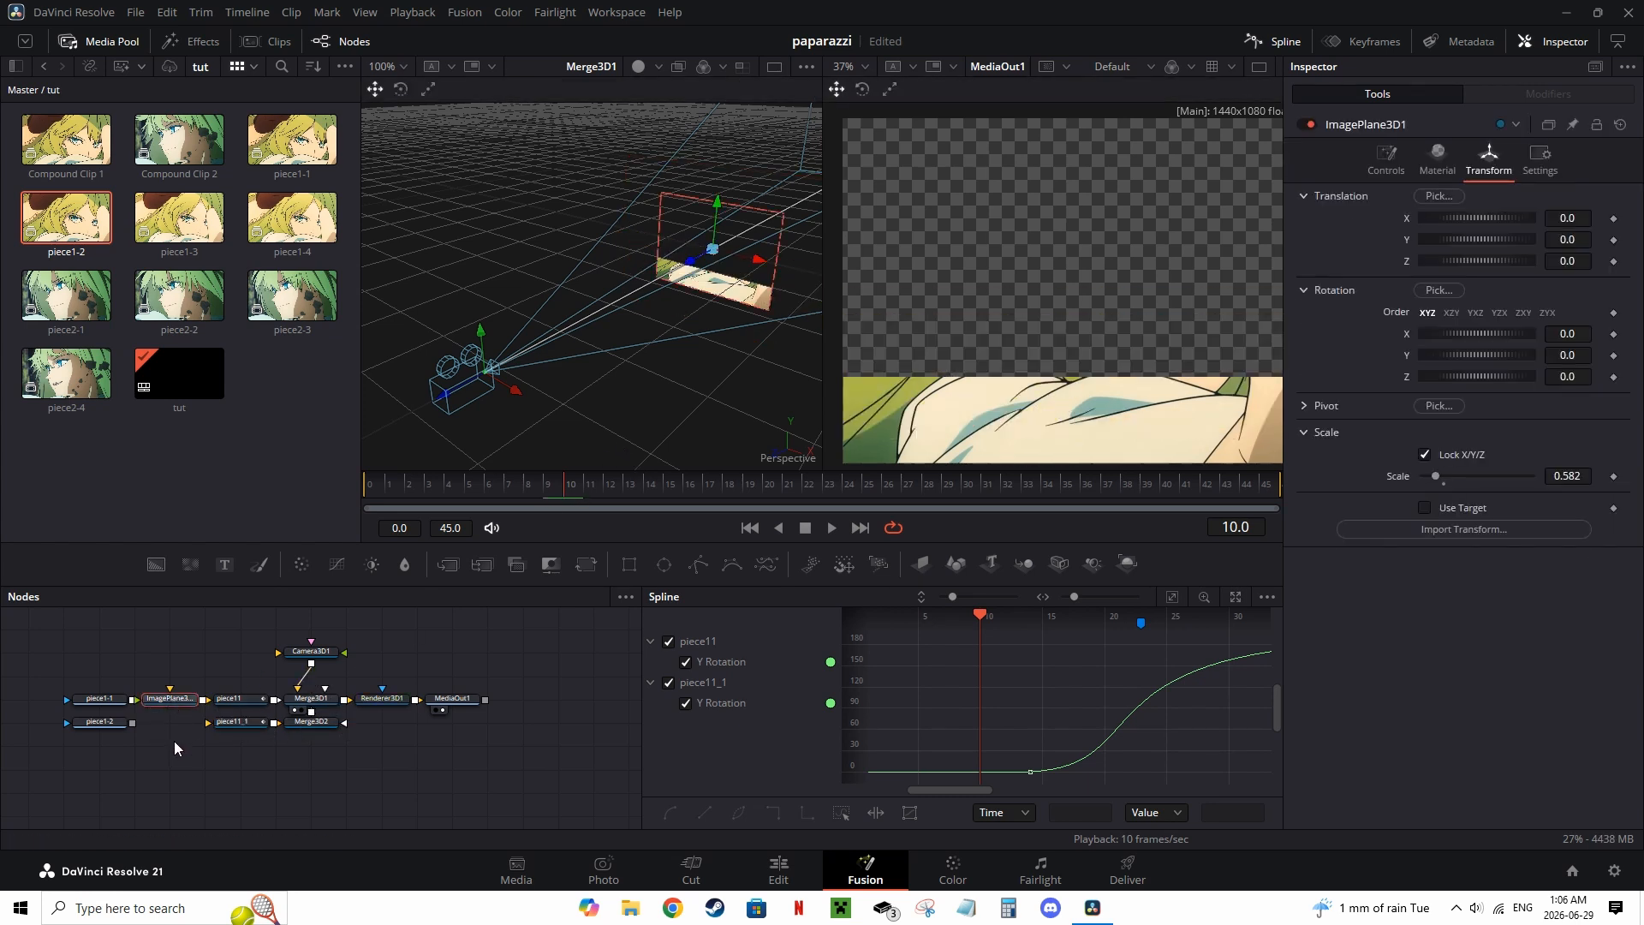
{"action": "key", "text": "ctrl+z"}
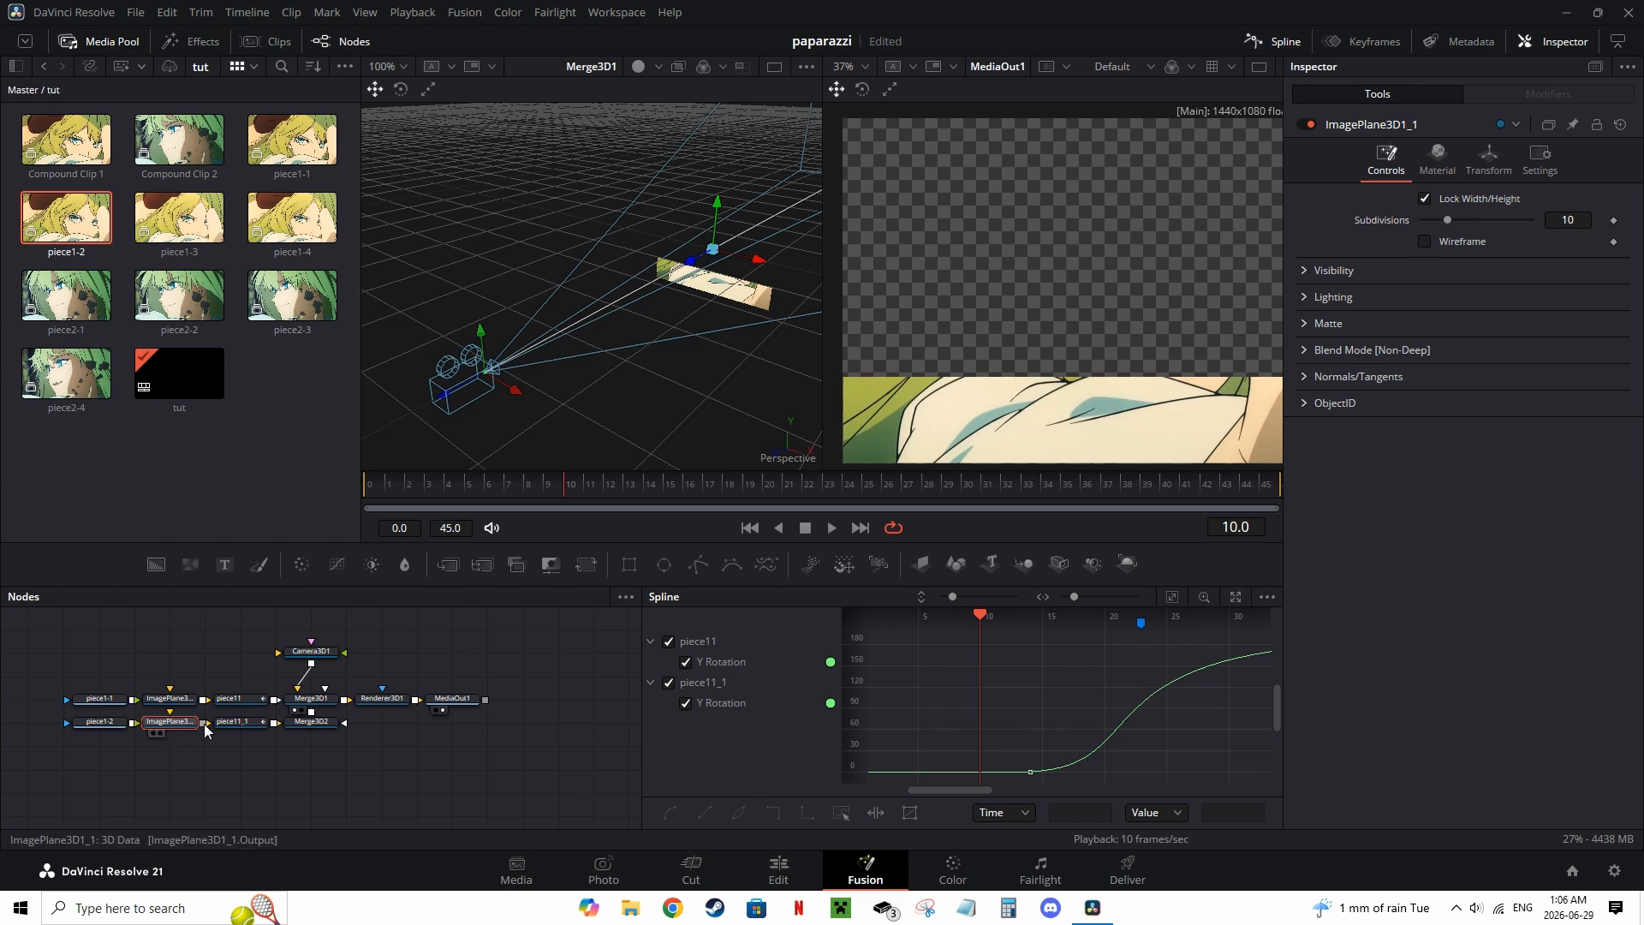
Step: Rename the pasted transform node to peice12
{"action": "left_click", "coordinate": [241, 723]}
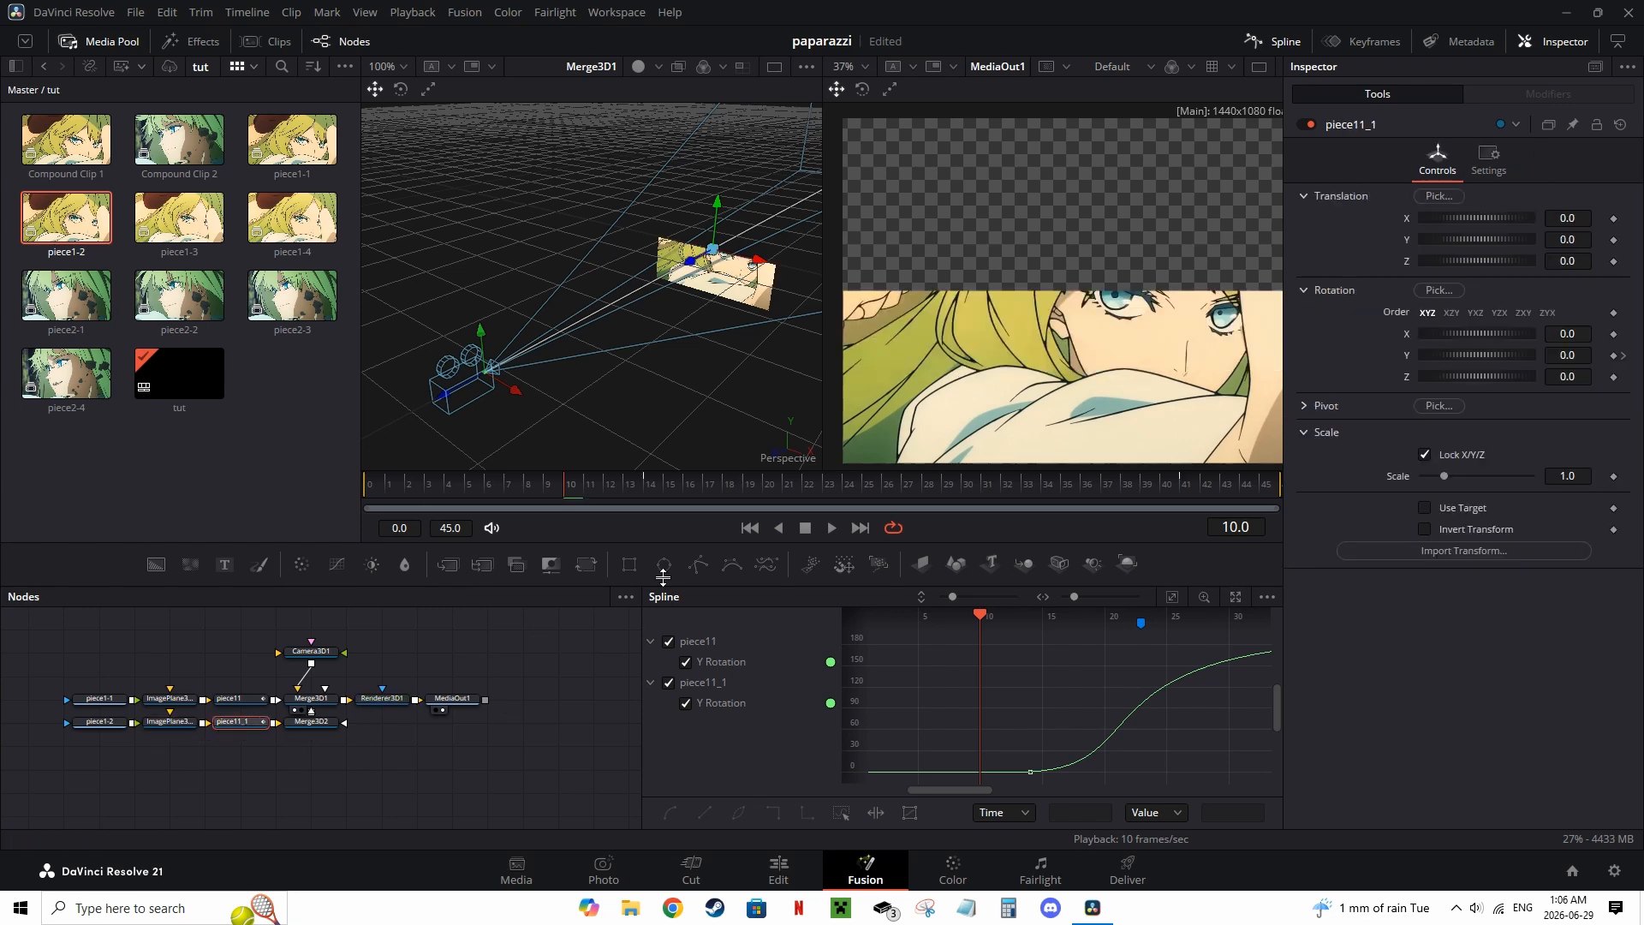
{"action": "left_click", "coordinate": [110, 43]}
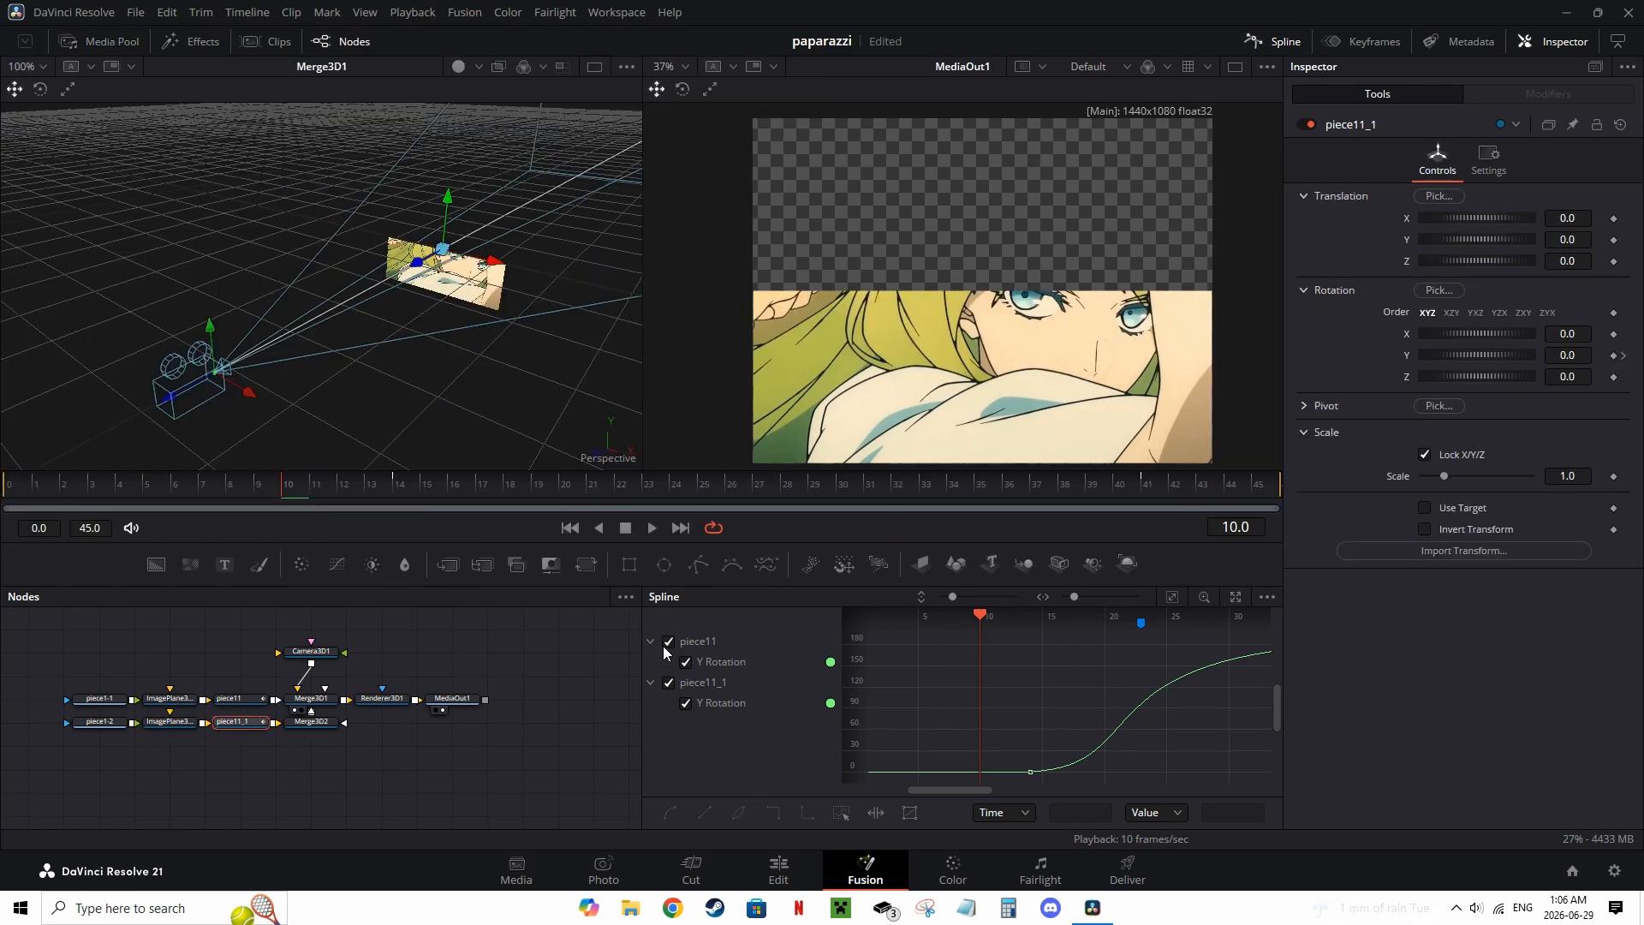
{"action": "right_click", "coordinate": [227, 726]}
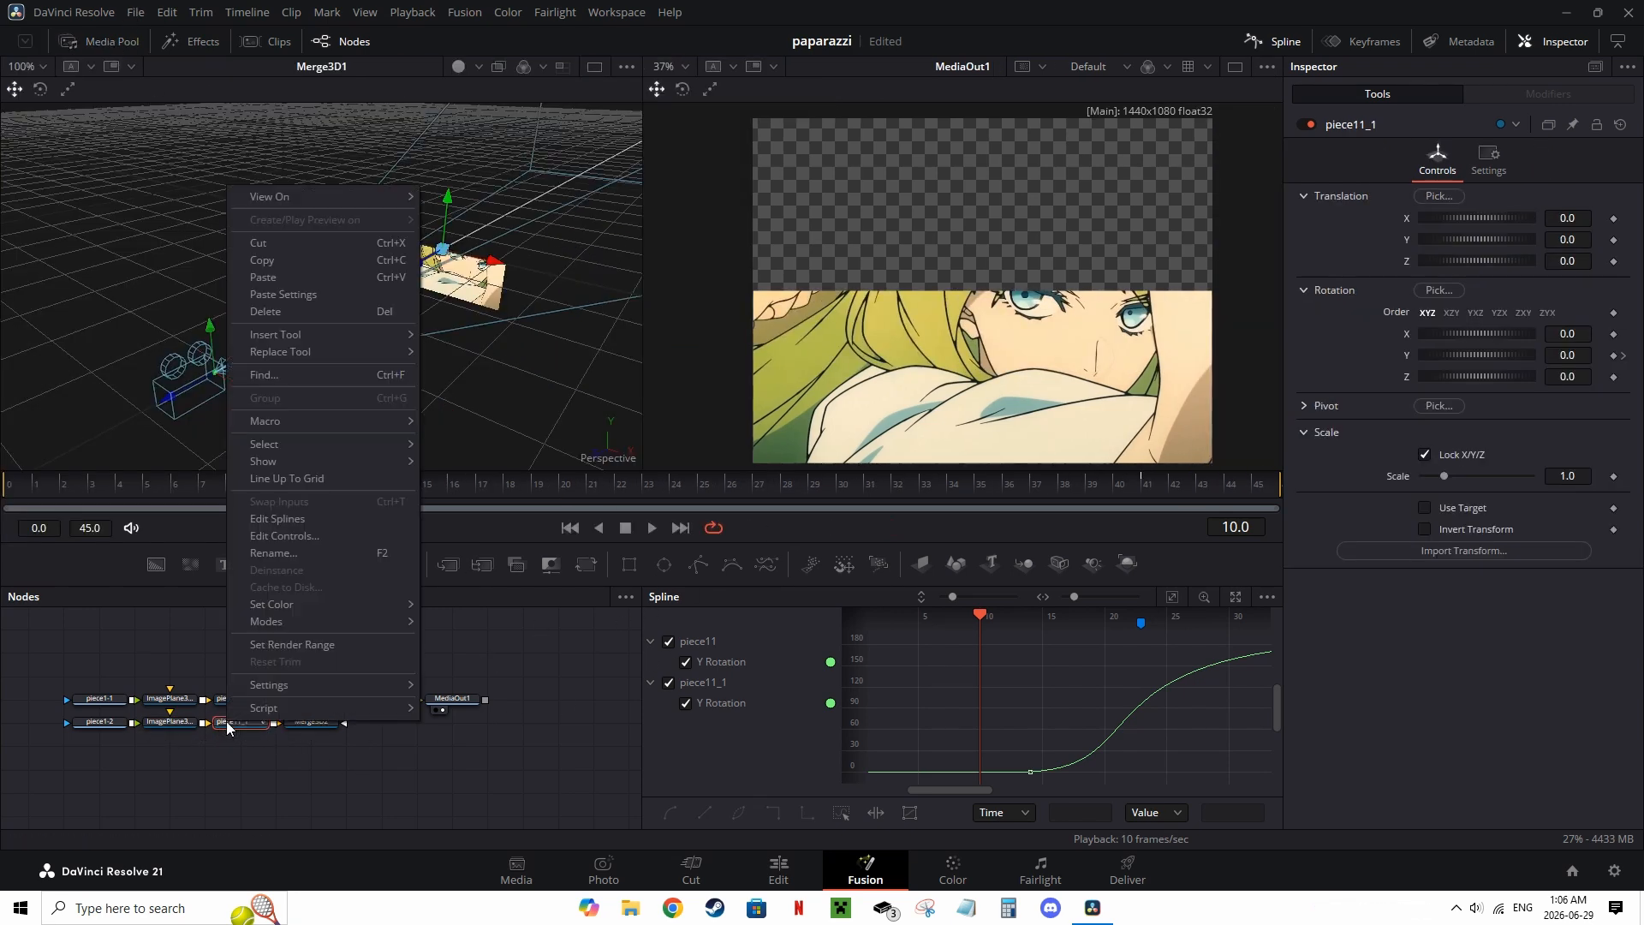
{"action": "left_click", "coordinate": [324, 554]}
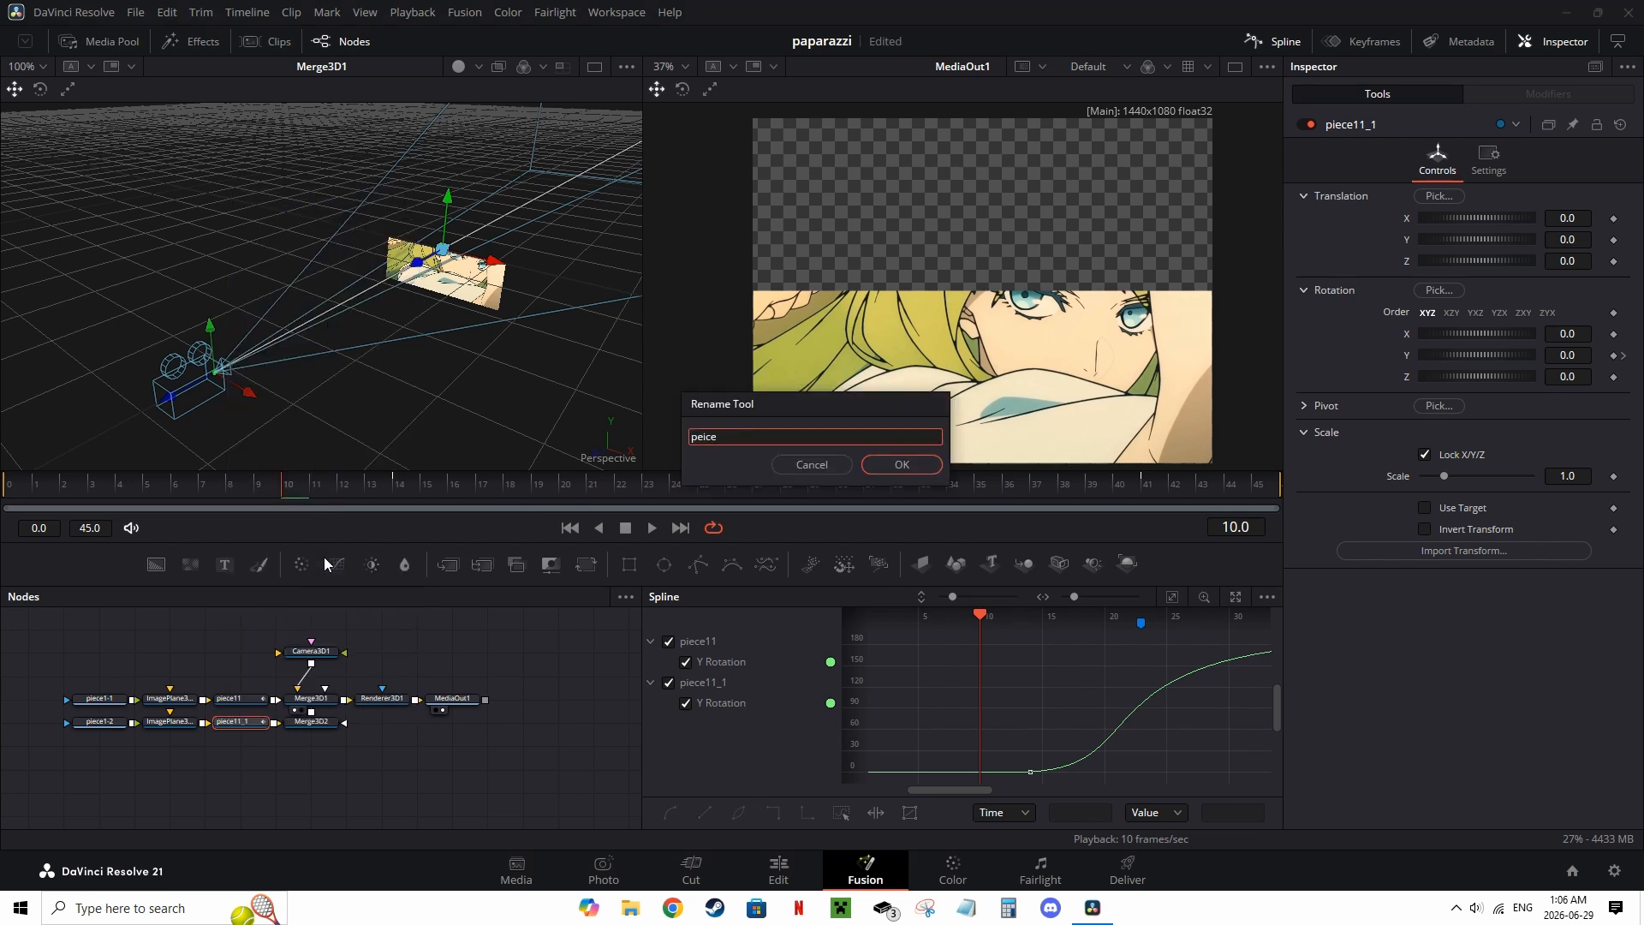
{"action": "type", "text": "peice1-2"}
{"action": "left_click", "coordinate": [881, 459]}
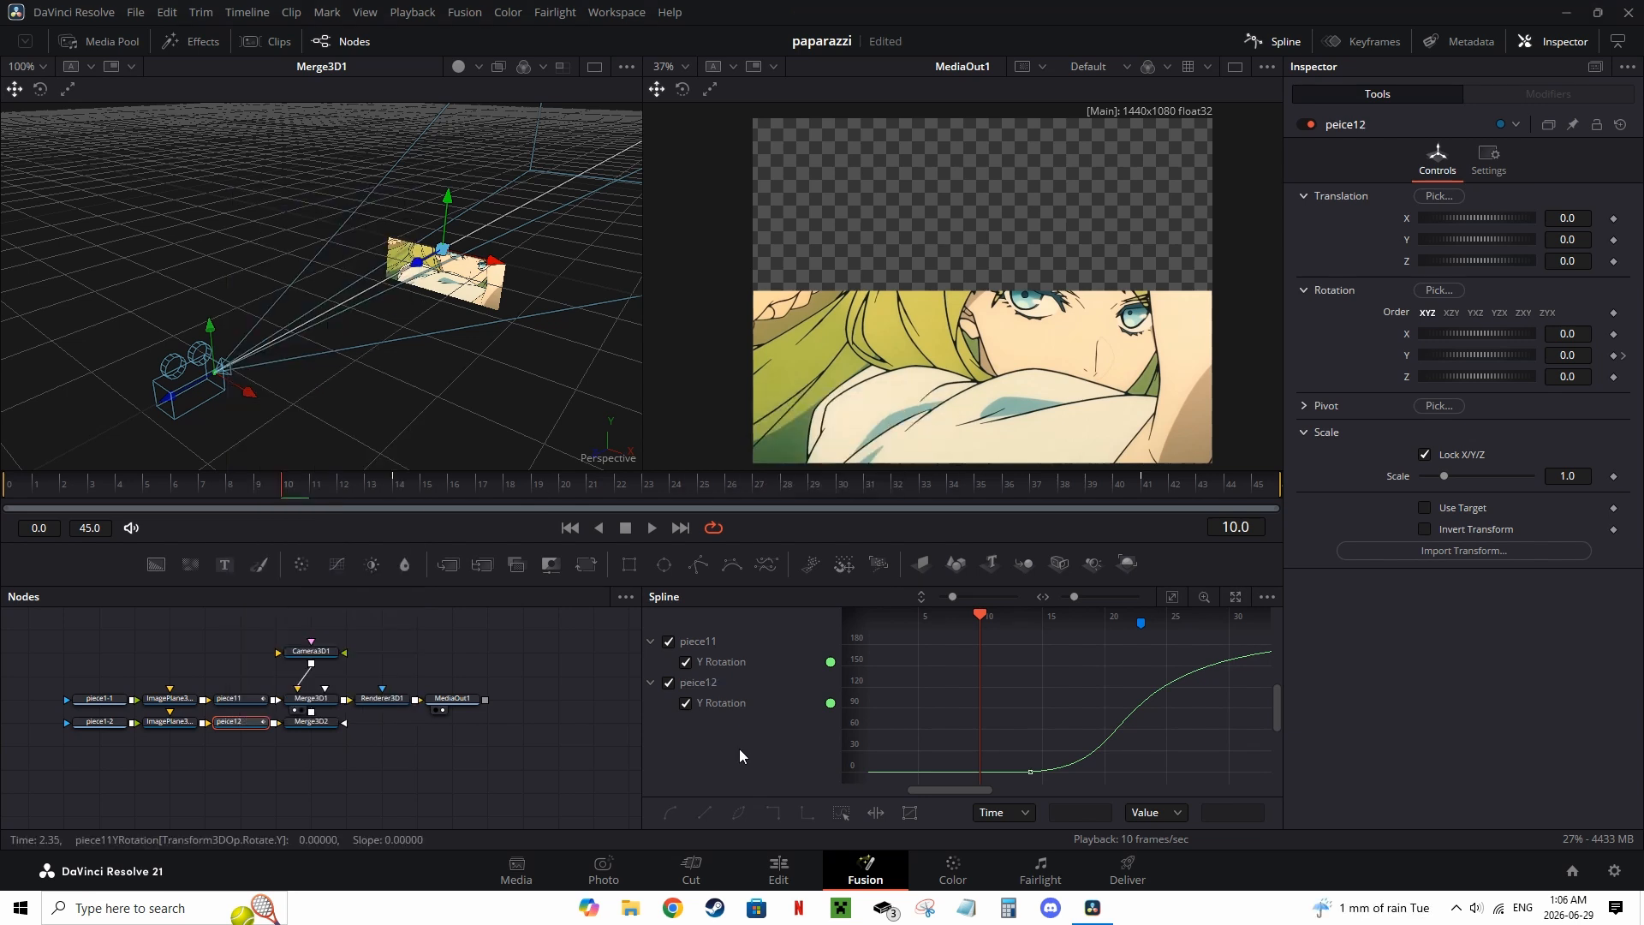
Step: Shift peice12's first Y Rotation keyframe slightly later to stagger its flip
{"action": "left_click", "coordinate": [669, 641]}
{"action": "left_click", "coordinate": [1030, 771]}
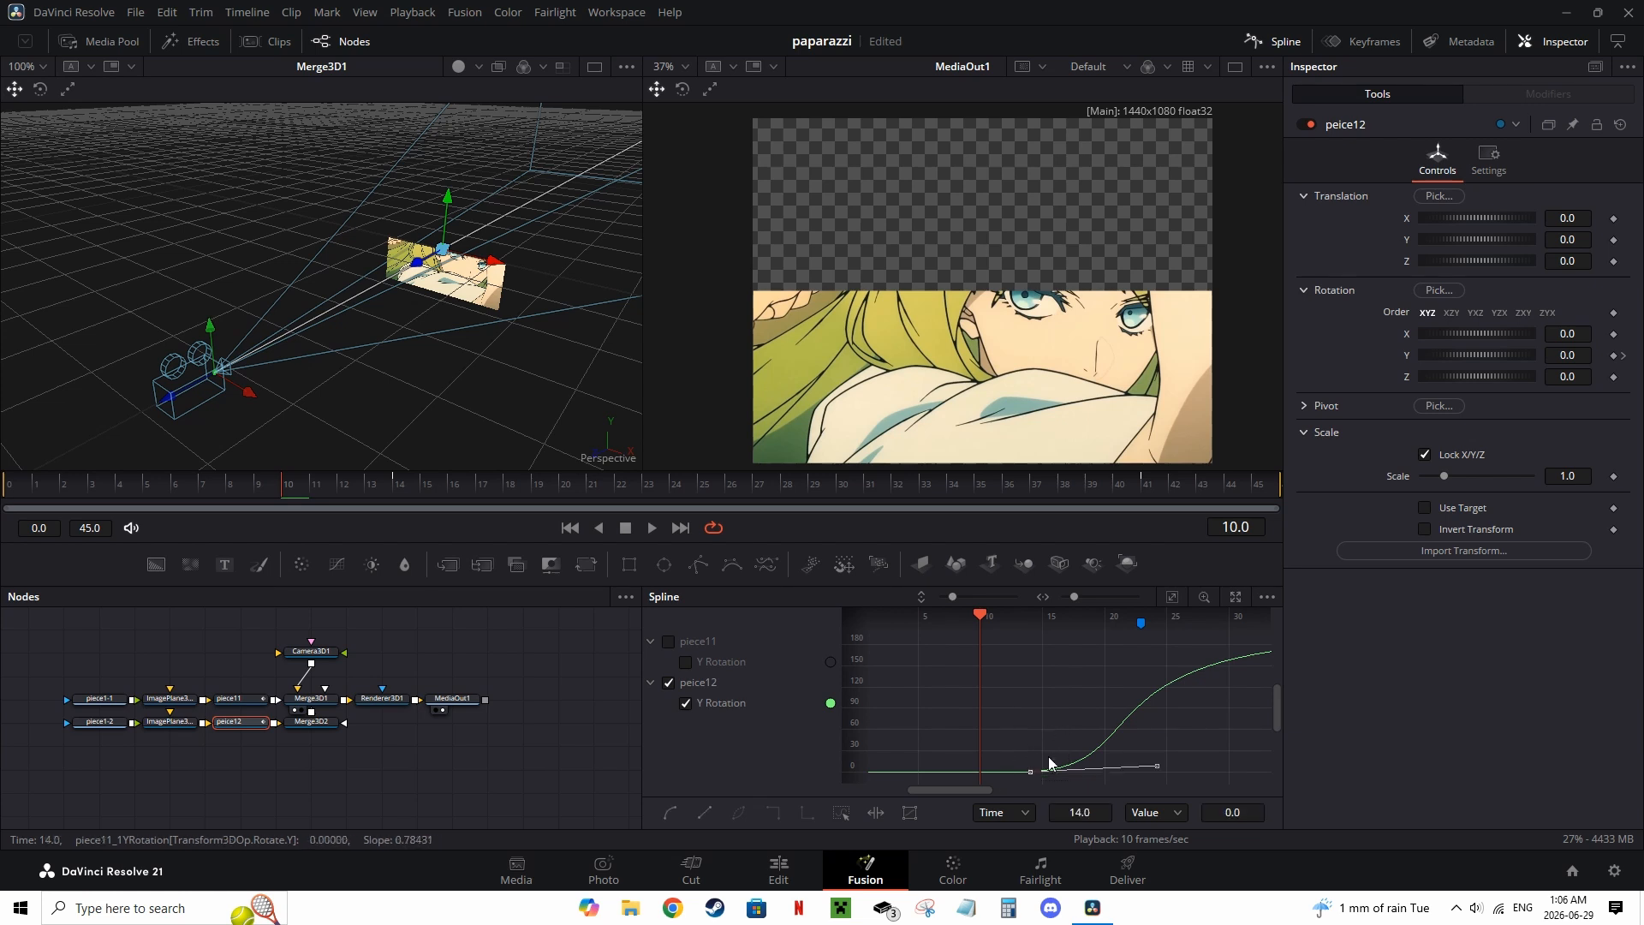
{"action": "left_click", "coordinate": [1171, 597]}
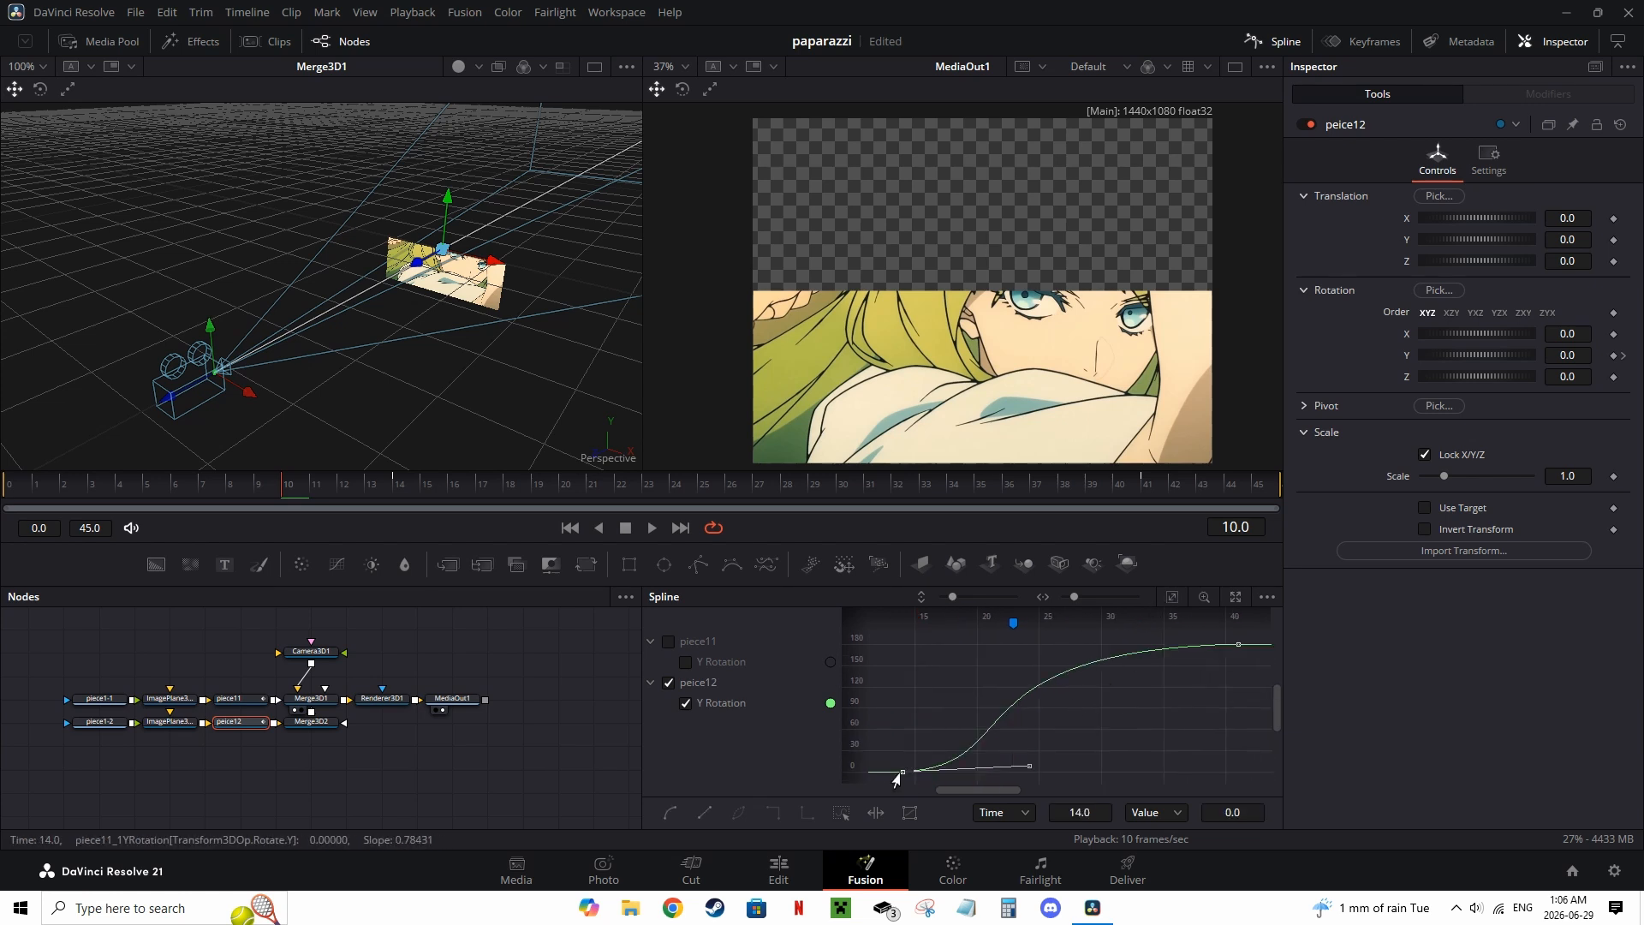
{"action": "left_click_drag", "start_coordinate": [899, 774], "coordinate": [923, 775]}
Step: Copy the second strip's nodes and paste them as a third row below
{"action": "left_click_drag", "start_coordinate": [341, 491], "coordinate": [704, 517]}
{"action": "left_click", "coordinate": [259, 700]}
{"action": "left_click_drag", "start_coordinate": [289, 745], "coordinate": [95, 718]}
{"action": "key", "text": "ctrl+c"}
{"action": "key", "text": "ctrl+v"}
{"action": "left_click_drag", "start_coordinate": [193, 747], "coordinate": [299, 746]}
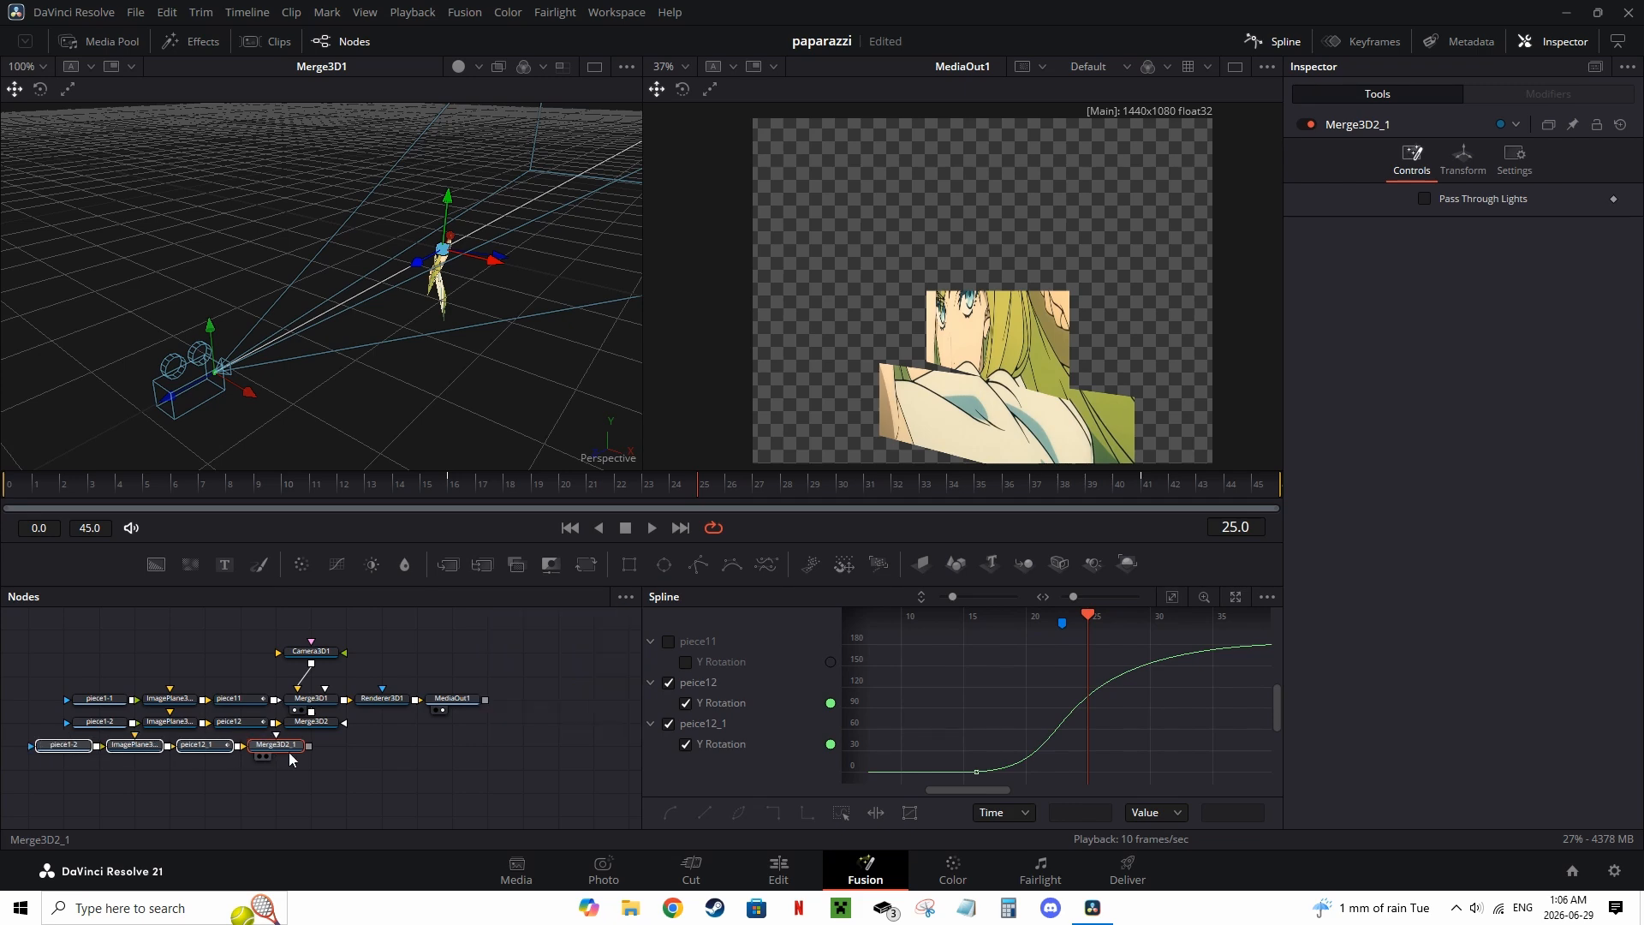
{"action": "left_click", "coordinate": [231, 745]}
{"action": "left_click", "coordinate": [169, 745]}
{"action": "left_click", "coordinate": [98, 41]}
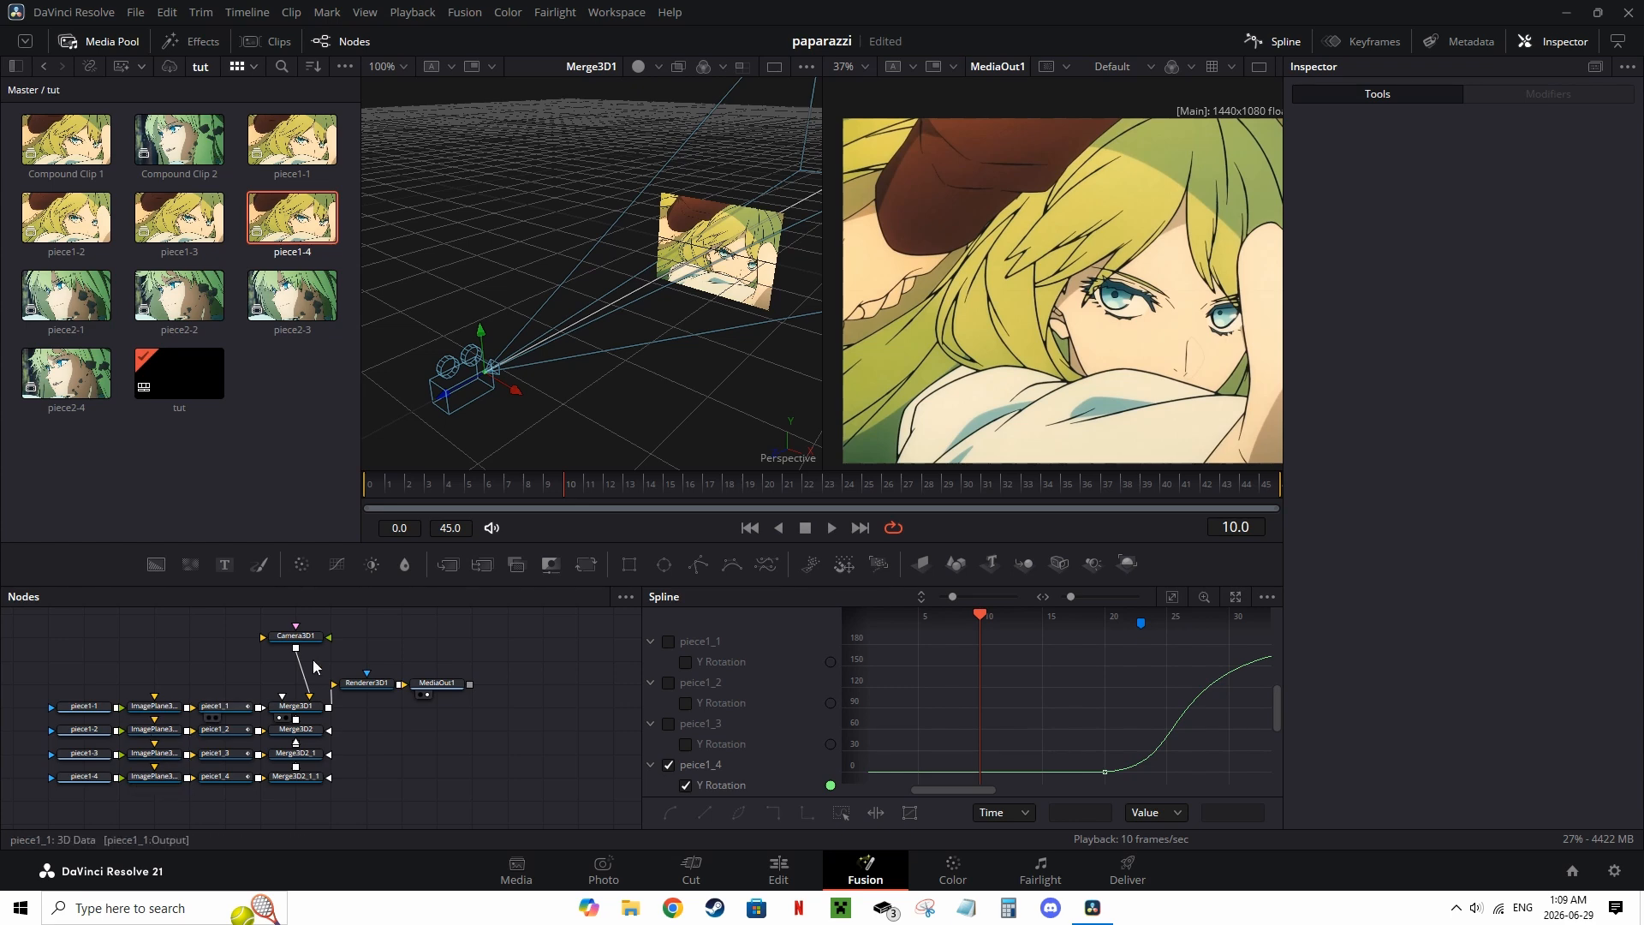
Step: Paste copies of the four strips' transform and image plane nodes into a new column to the right
{"action": "left_click_drag", "start_coordinate": [410, 484], "coordinate": [1265, 481]}
{"action": "scroll", "coordinate": [1106, 313], "scroll_direction": "down", "scroll_amount": 2}
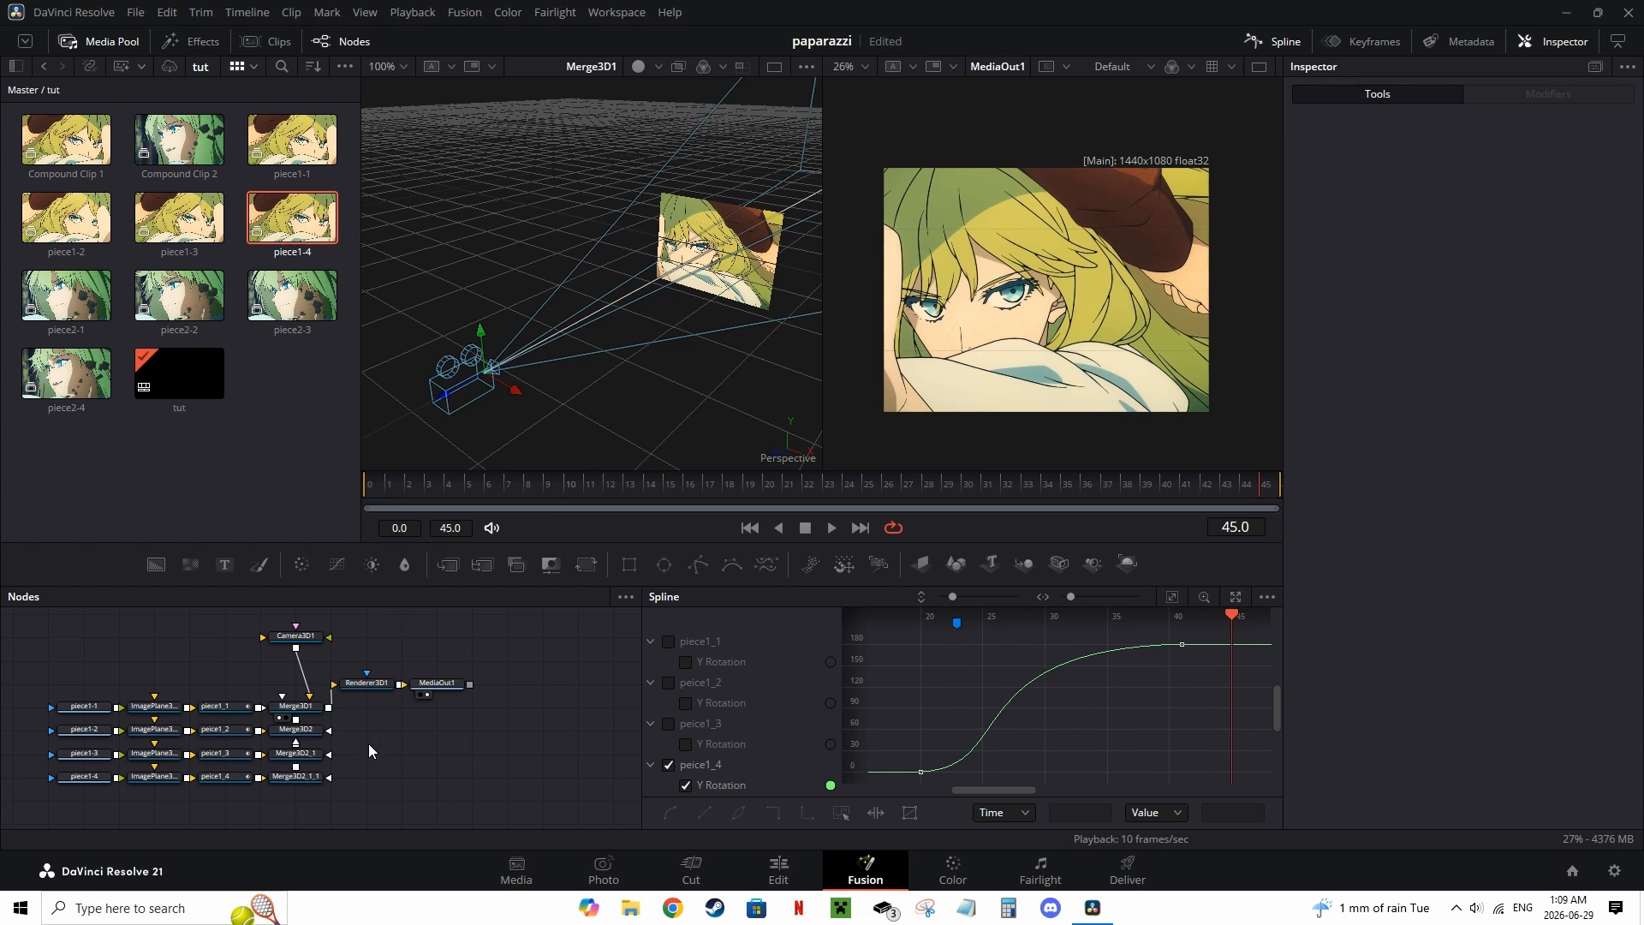
{"action": "left_click_drag", "start_coordinate": [219, 814], "coordinate": [155, 790]}
{"action": "left_click", "coordinate": [401, 718]}
{"action": "left_click", "coordinate": [434, 724]}
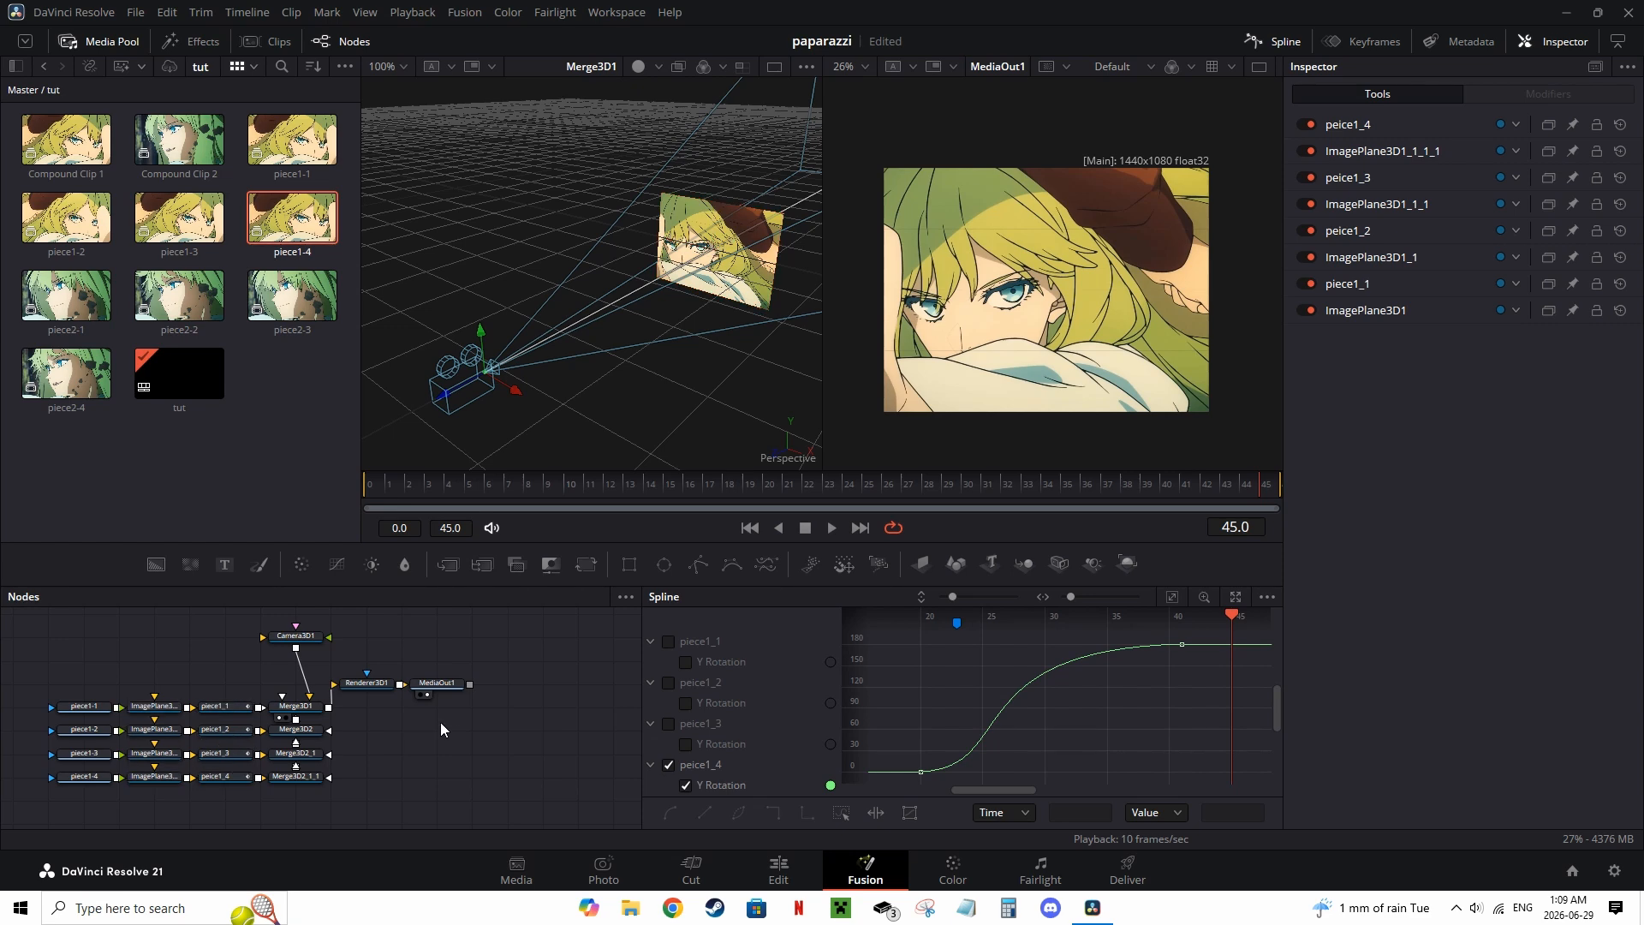
{"action": "key", "text": "ctrl+v"}
{"action": "left_click_drag", "start_coordinate": [428, 732], "coordinate": [503, 779]}
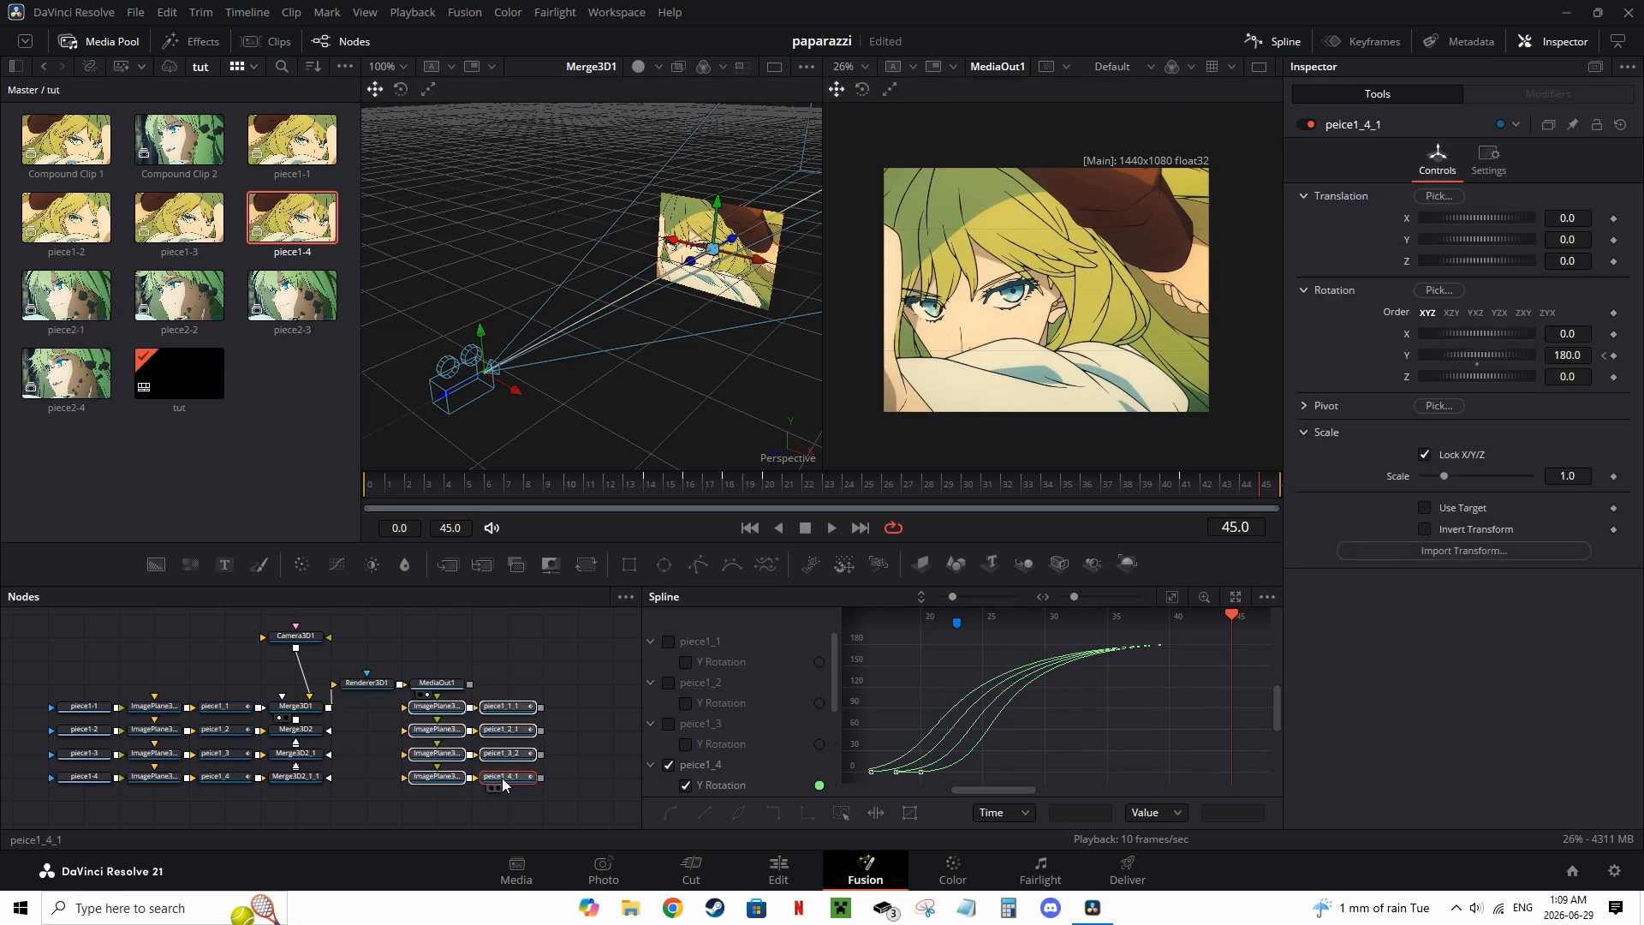
Step: Move the pasted image plane nodes to the right of their pasted transform nodes
{"action": "left_click", "coordinate": [568, 766]}
{"action": "left_click_drag", "start_coordinate": [442, 708], "coordinate": [584, 716]}
{"action": "left_click_drag", "start_coordinate": [445, 737], "coordinate": [578, 754]}
{"action": "left_click_drag", "start_coordinate": [437, 777], "coordinate": [437, 717]}
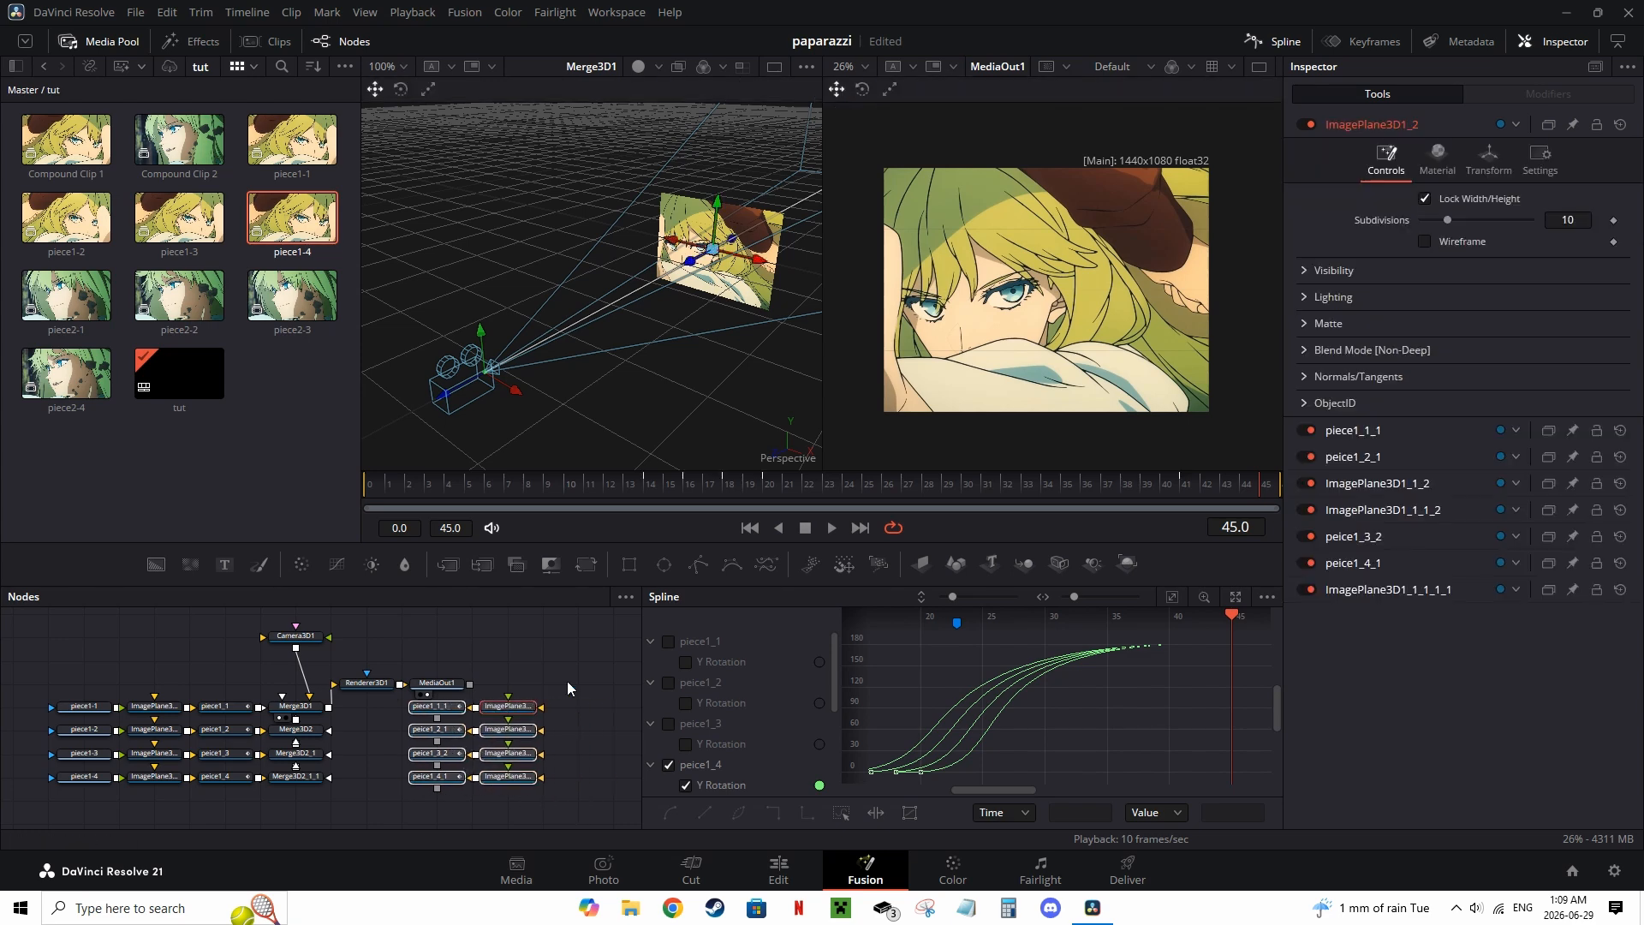
Step: Rearrange the pasted piece2 transform and image plane nodes into a tidy column beside the merges
{"action": "left_click", "coordinate": [437, 718]}
{"action": "right_click", "coordinate": [434, 712]}
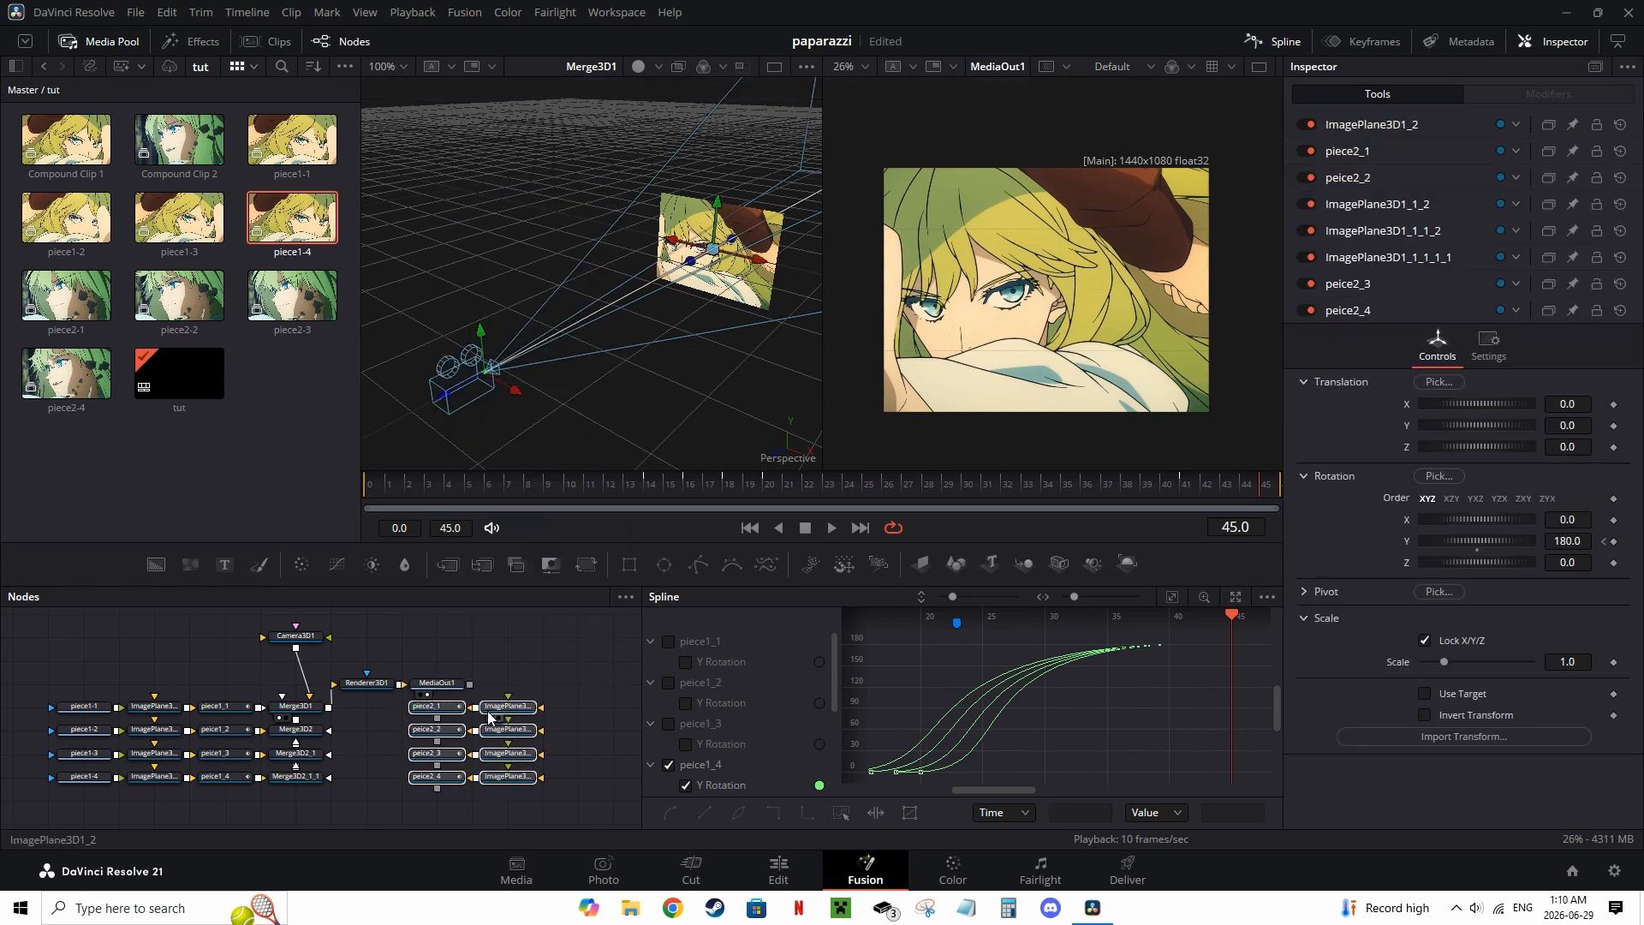
{"action": "left_click_drag", "start_coordinate": [521, 712], "coordinate": [457, 717]}
{"action": "left_click", "coordinate": [539, 713]}
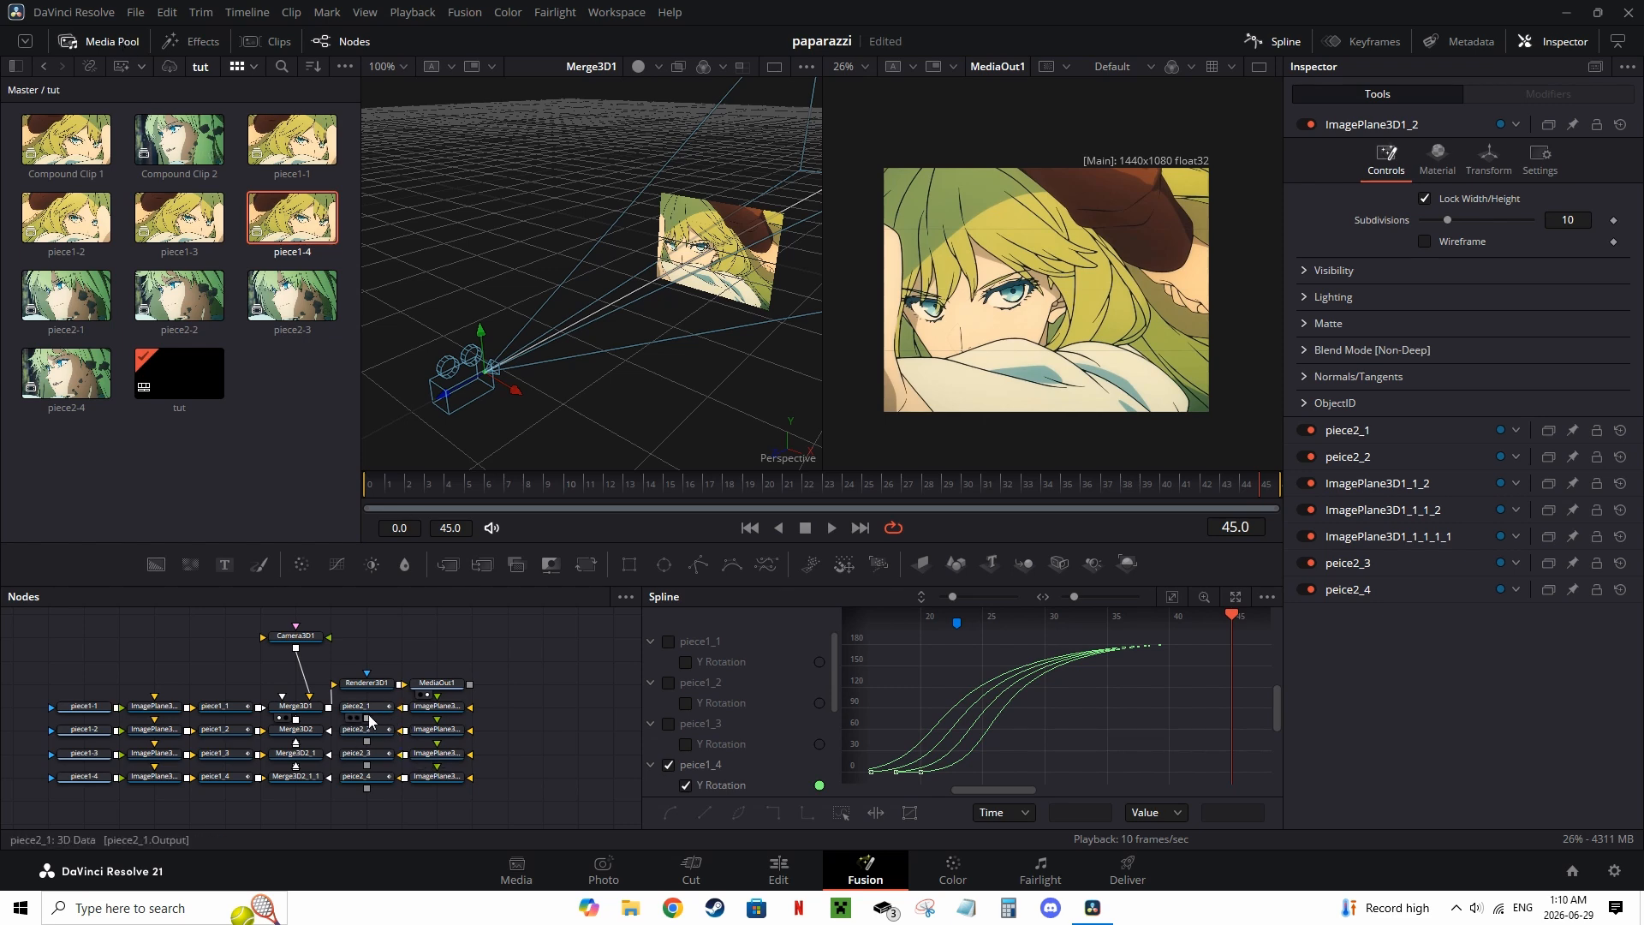
Step: Add the piece2-1 clip as a MediaIn node and connect it to the first new image plane
{"action": "scroll", "coordinate": [377, 728], "scroll_direction": "up", "scroll_amount": 2}
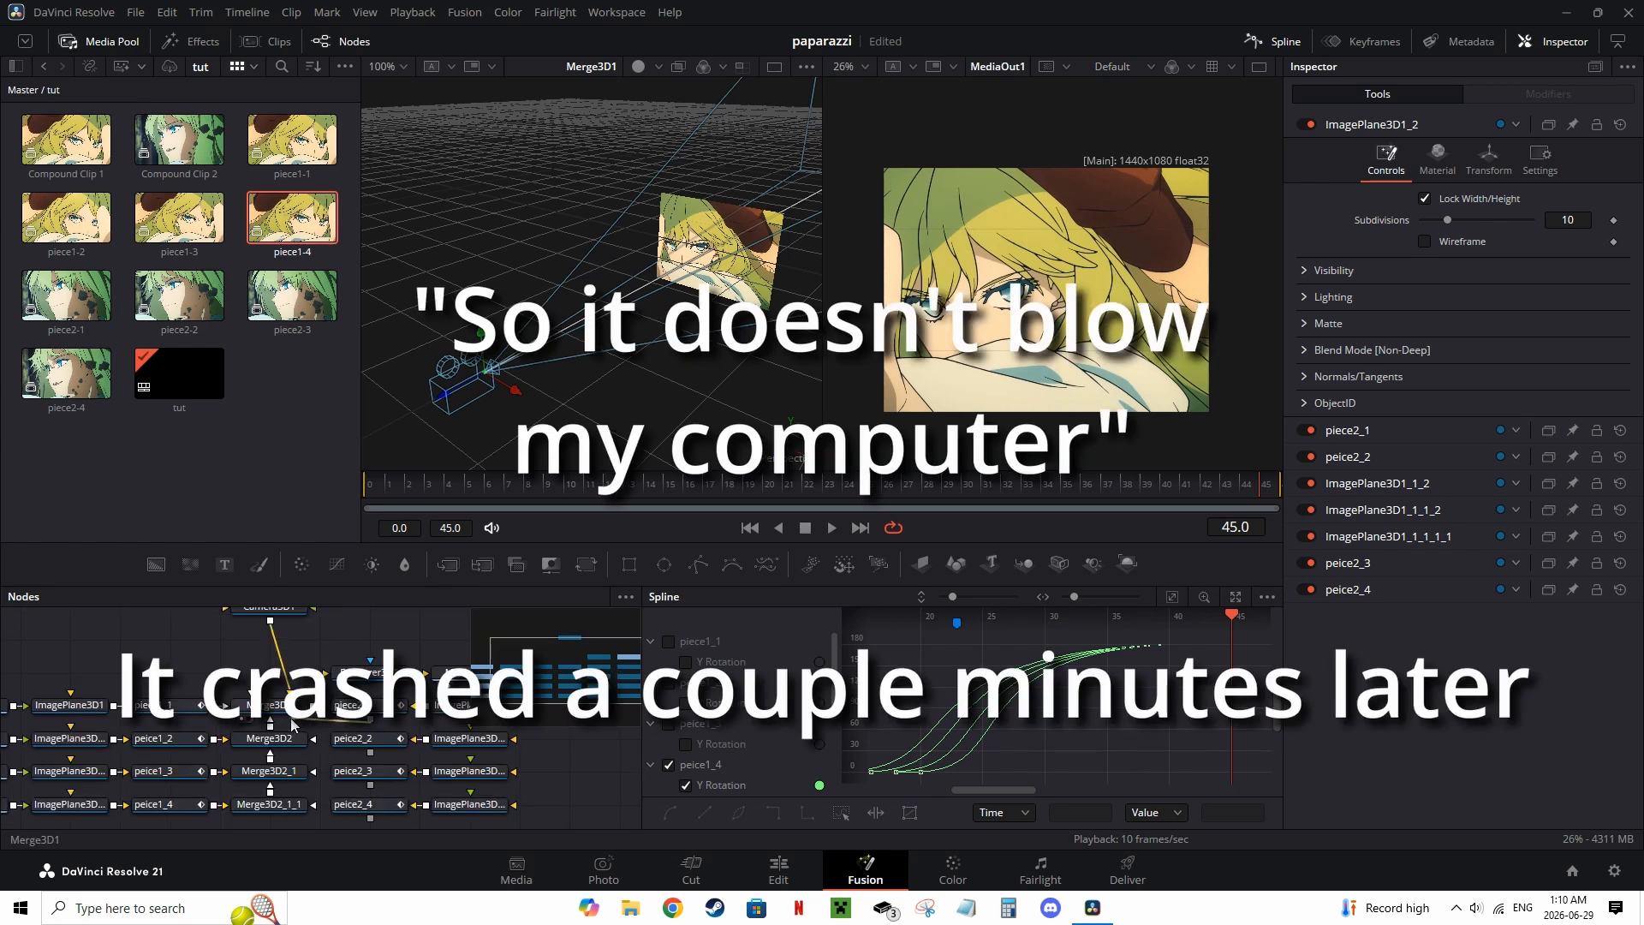
{"action": "scroll", "coordinate": [526, 757], "scroll_direction": "down", "scroll_amount": 2}
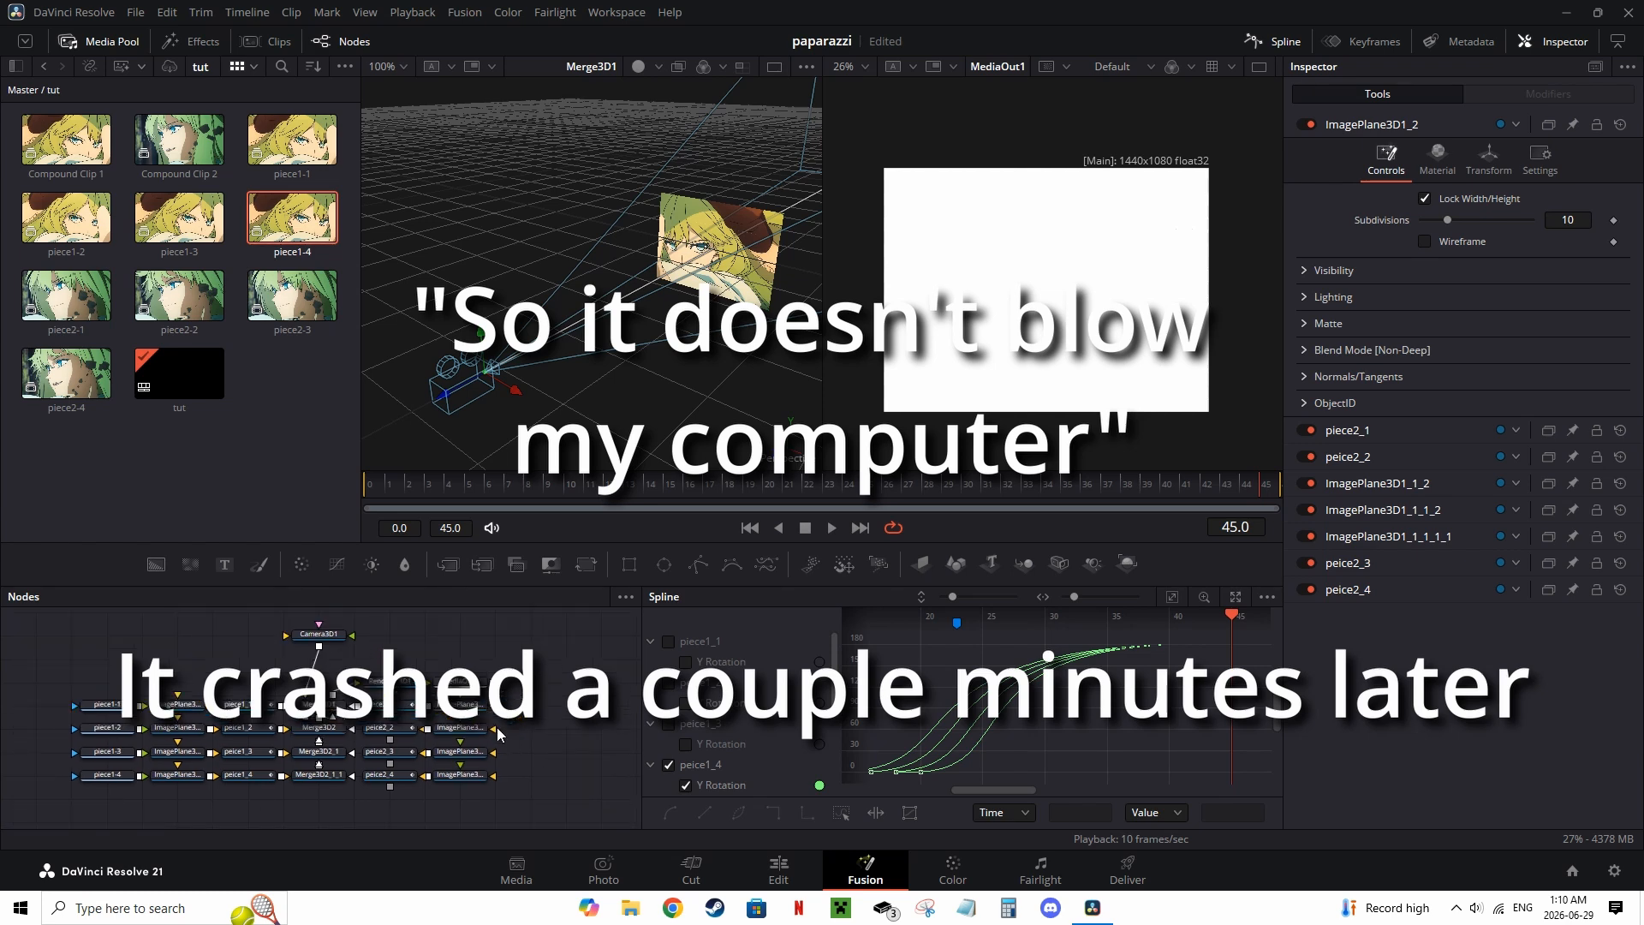
{"action": "left_click_drag", "start_coordinate": [62, 293], "coordinate": [560, 711]}
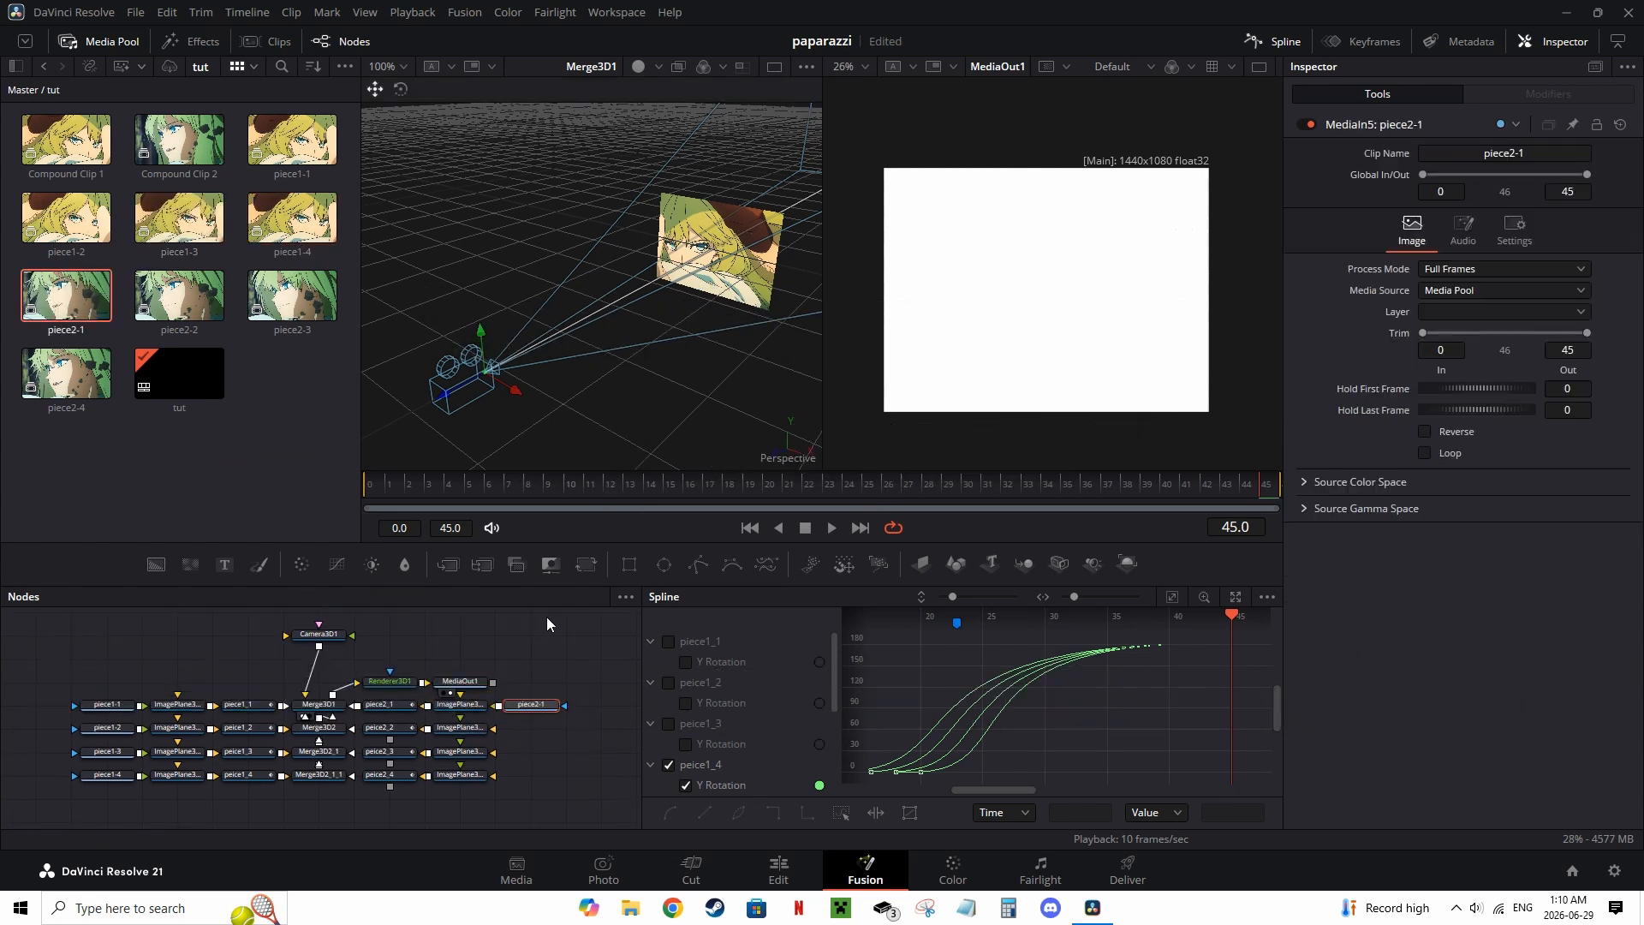
{"action": "left_click_drag", "start_coordinate": [512, 712], "coordinate": [583, 712]}
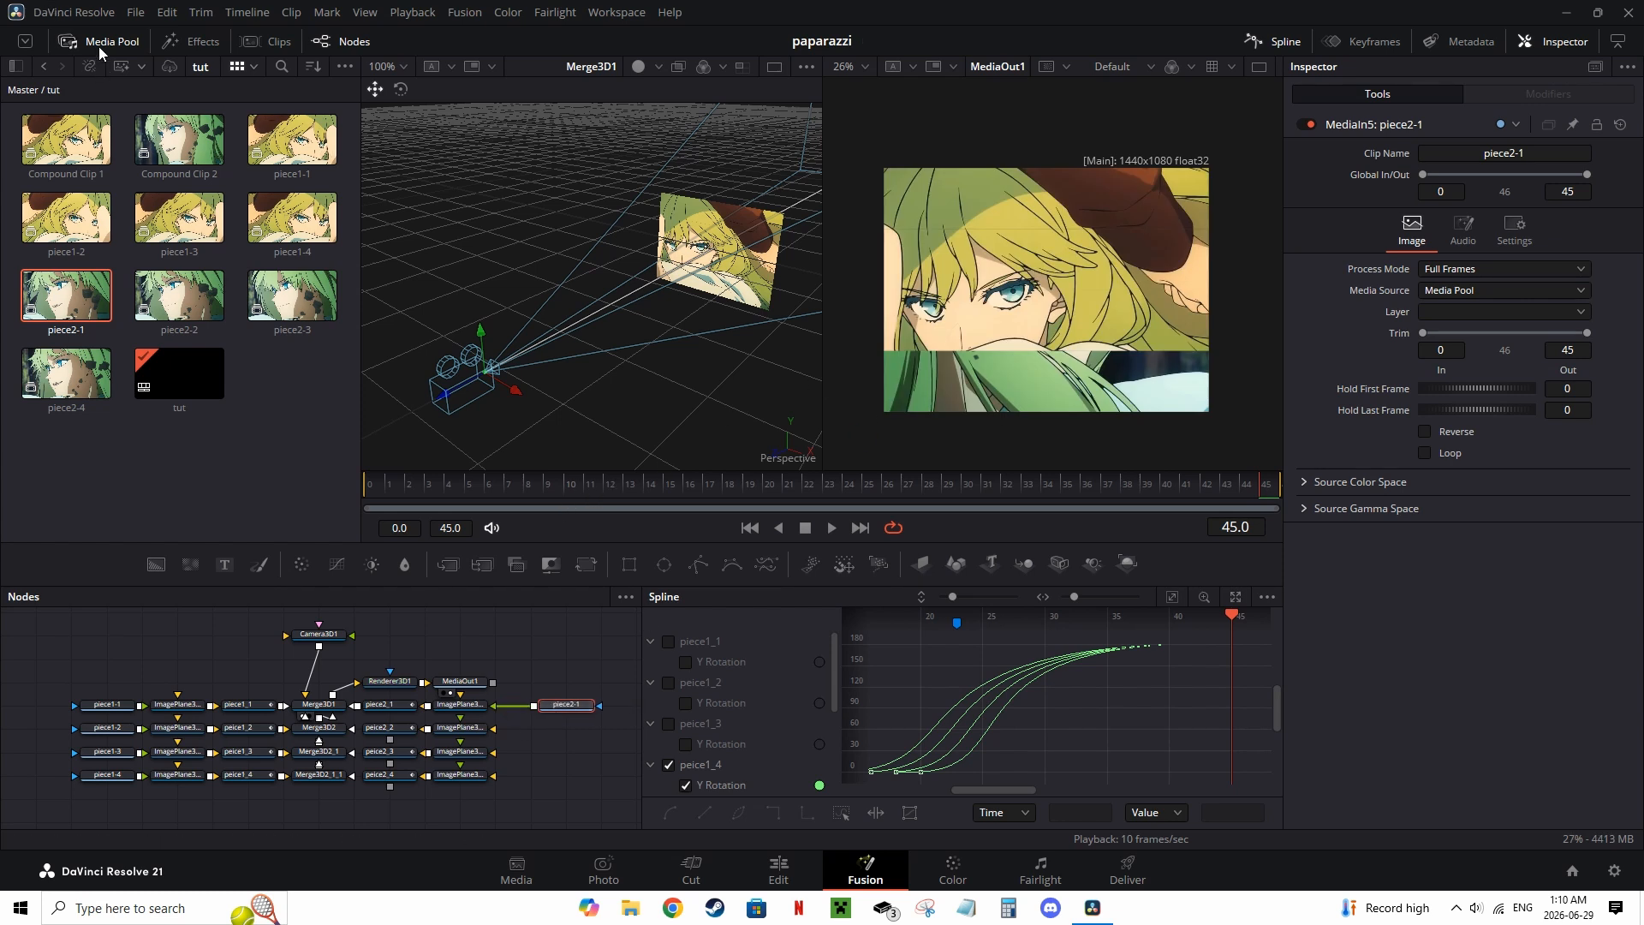
Step: Keyframe the first original image plane's Visible setting on at frame 22 and off at frame 23
{"action": "left_click_drag", "start_coordinate": [754, 482], "coordinate": [789, 478]}
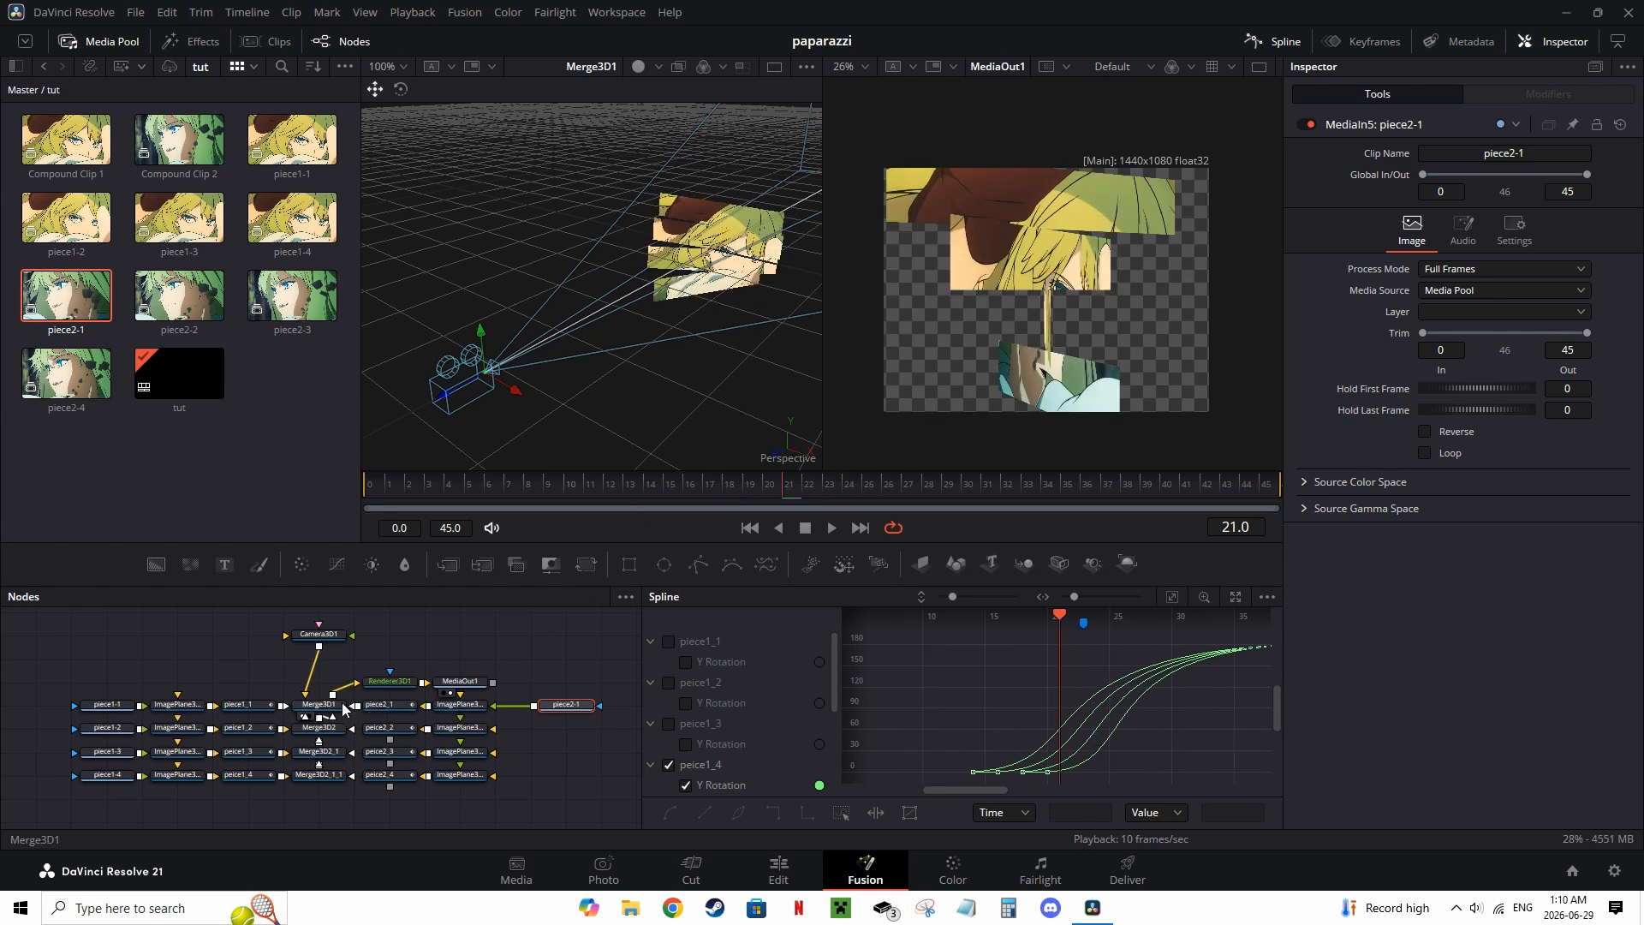
{"action": "left_click", "coordinate": [249, 705]}
{"action": "left_click", "coordinate": [185, 707]}
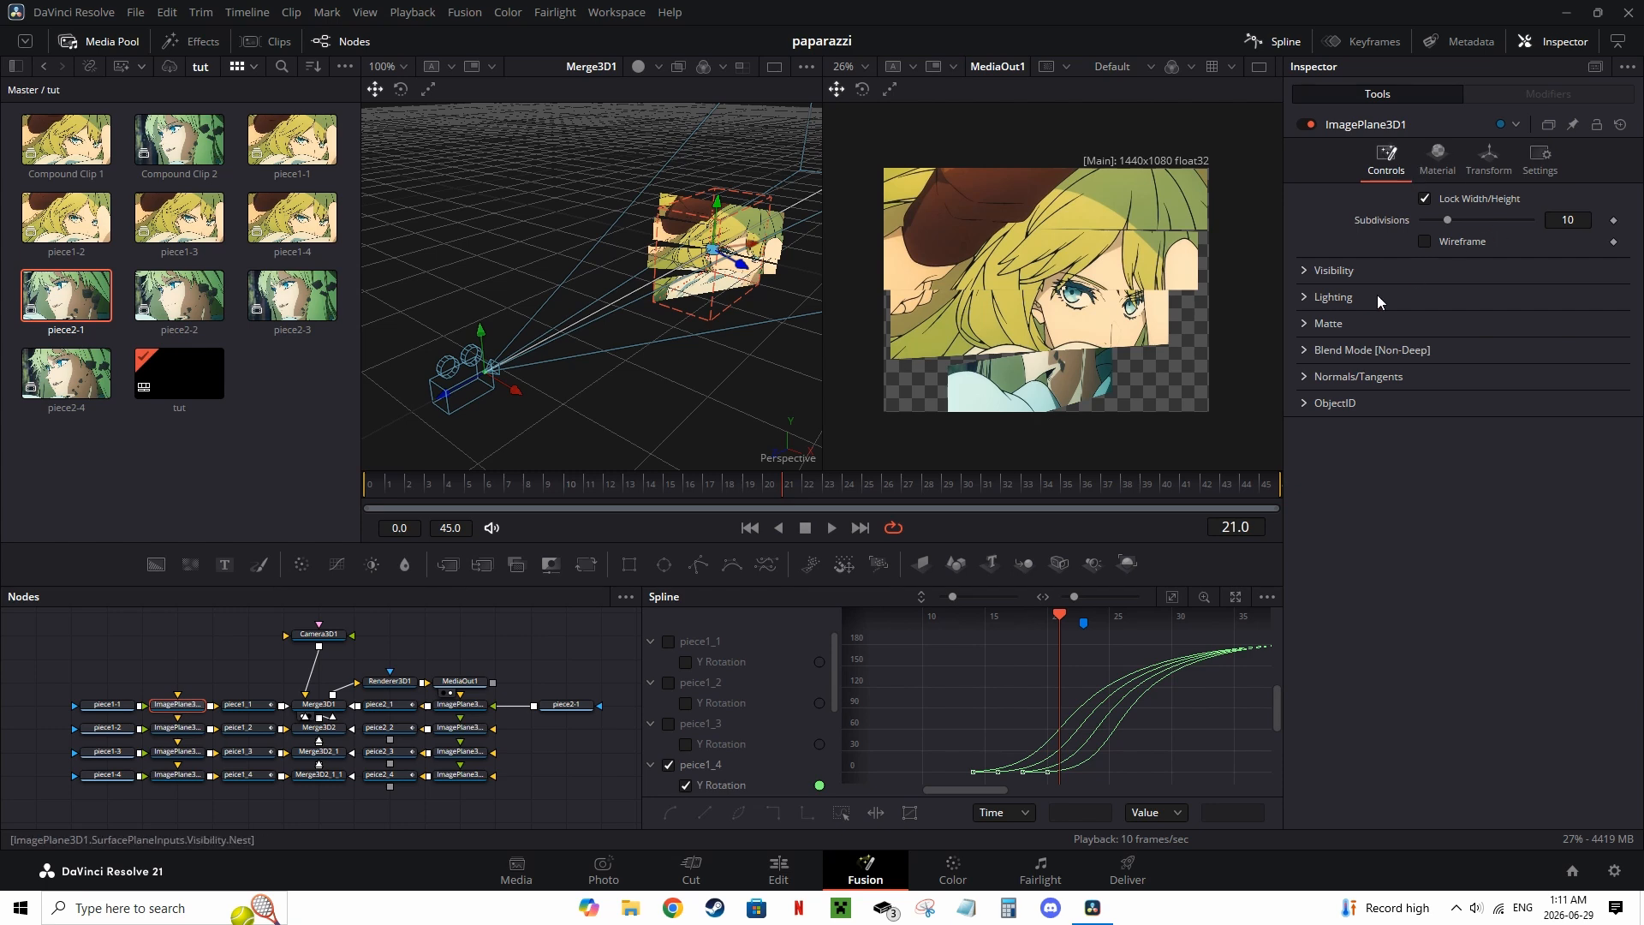
{"action": "left_click", "coordinate": [1308, 274]}
{"action": "left_click_drag", "start_coordinate": [678, 485], "coordinate": [624, 484]}
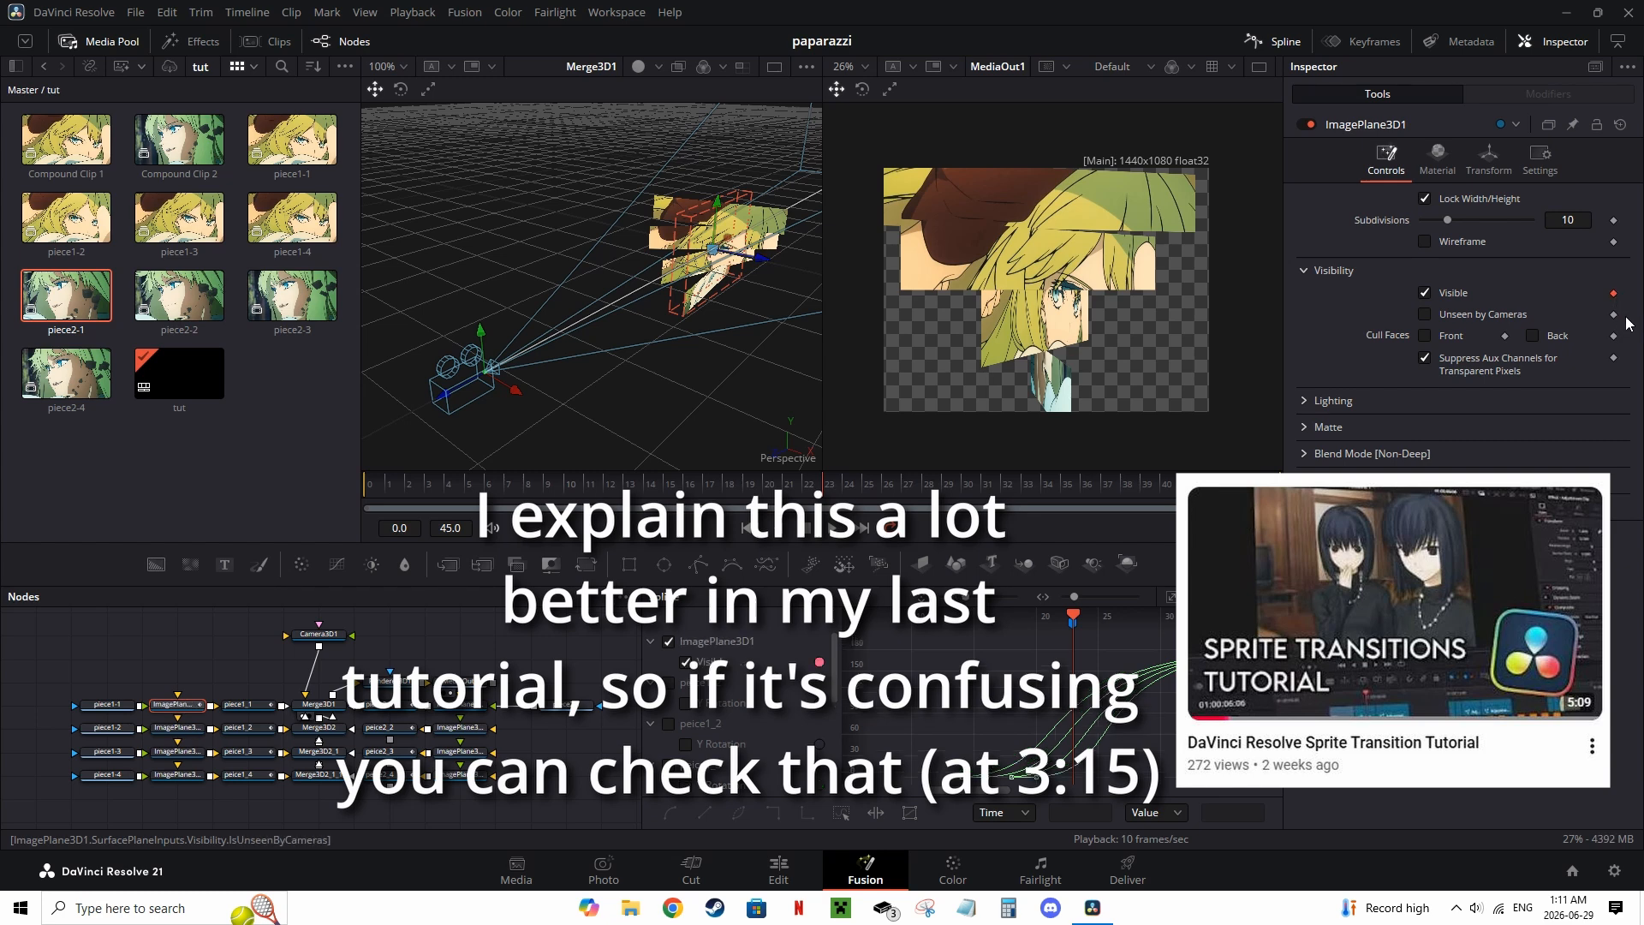
{"action": "left_click", "coordinate": [1615, 293]}
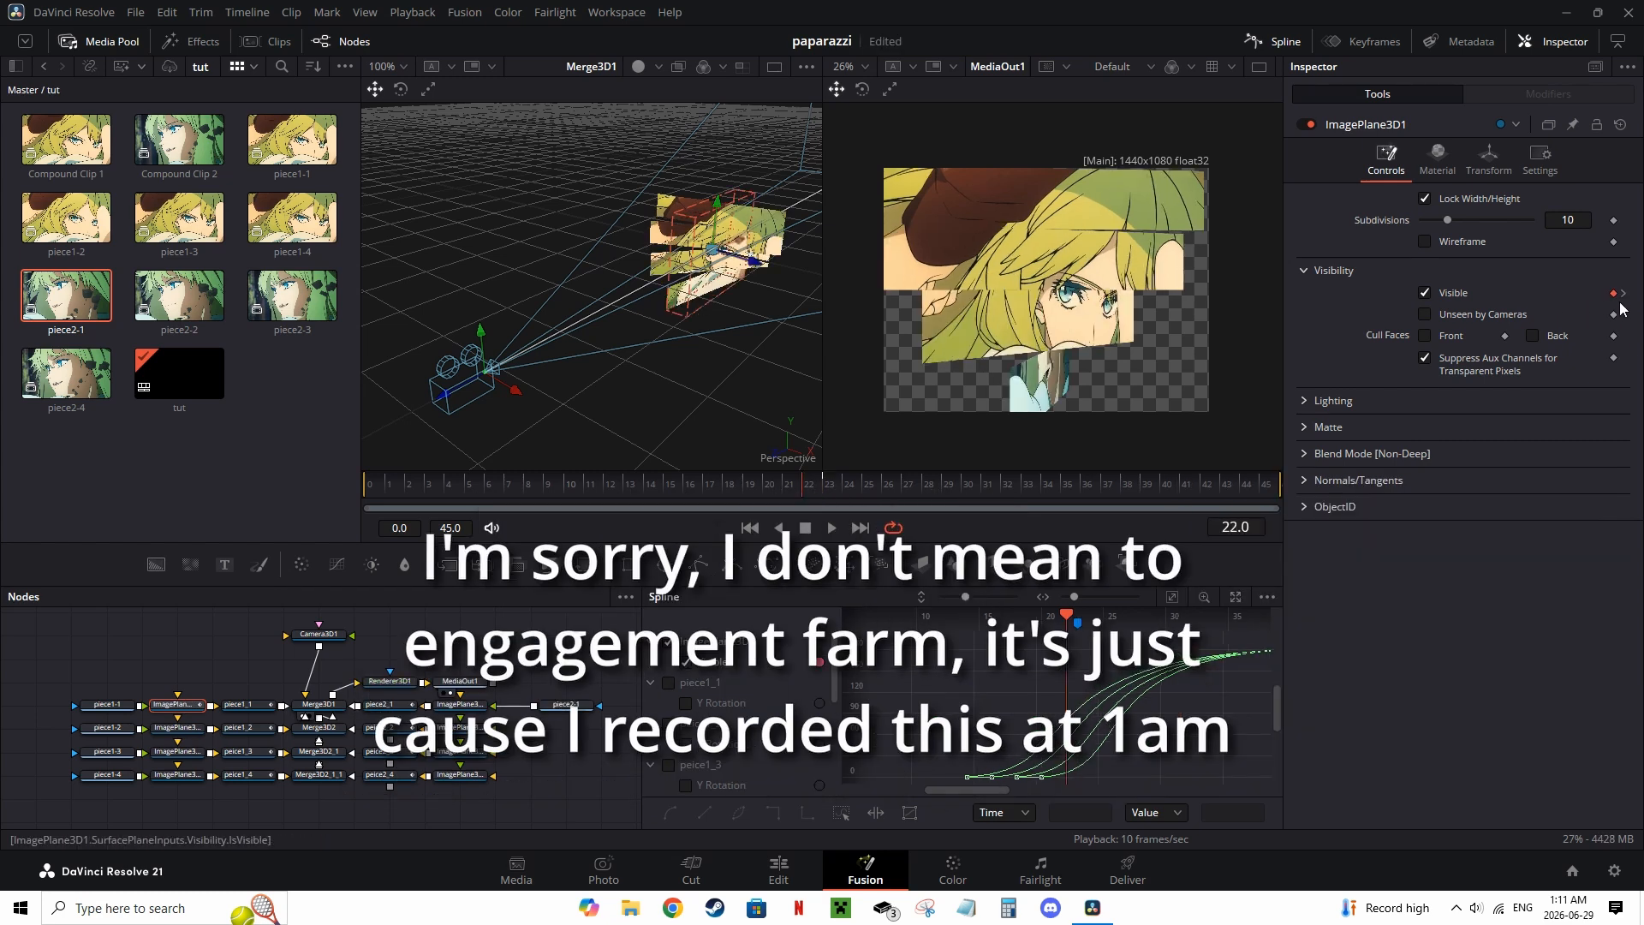
{"action": "left_click", "coordinate": [1624, 293]}
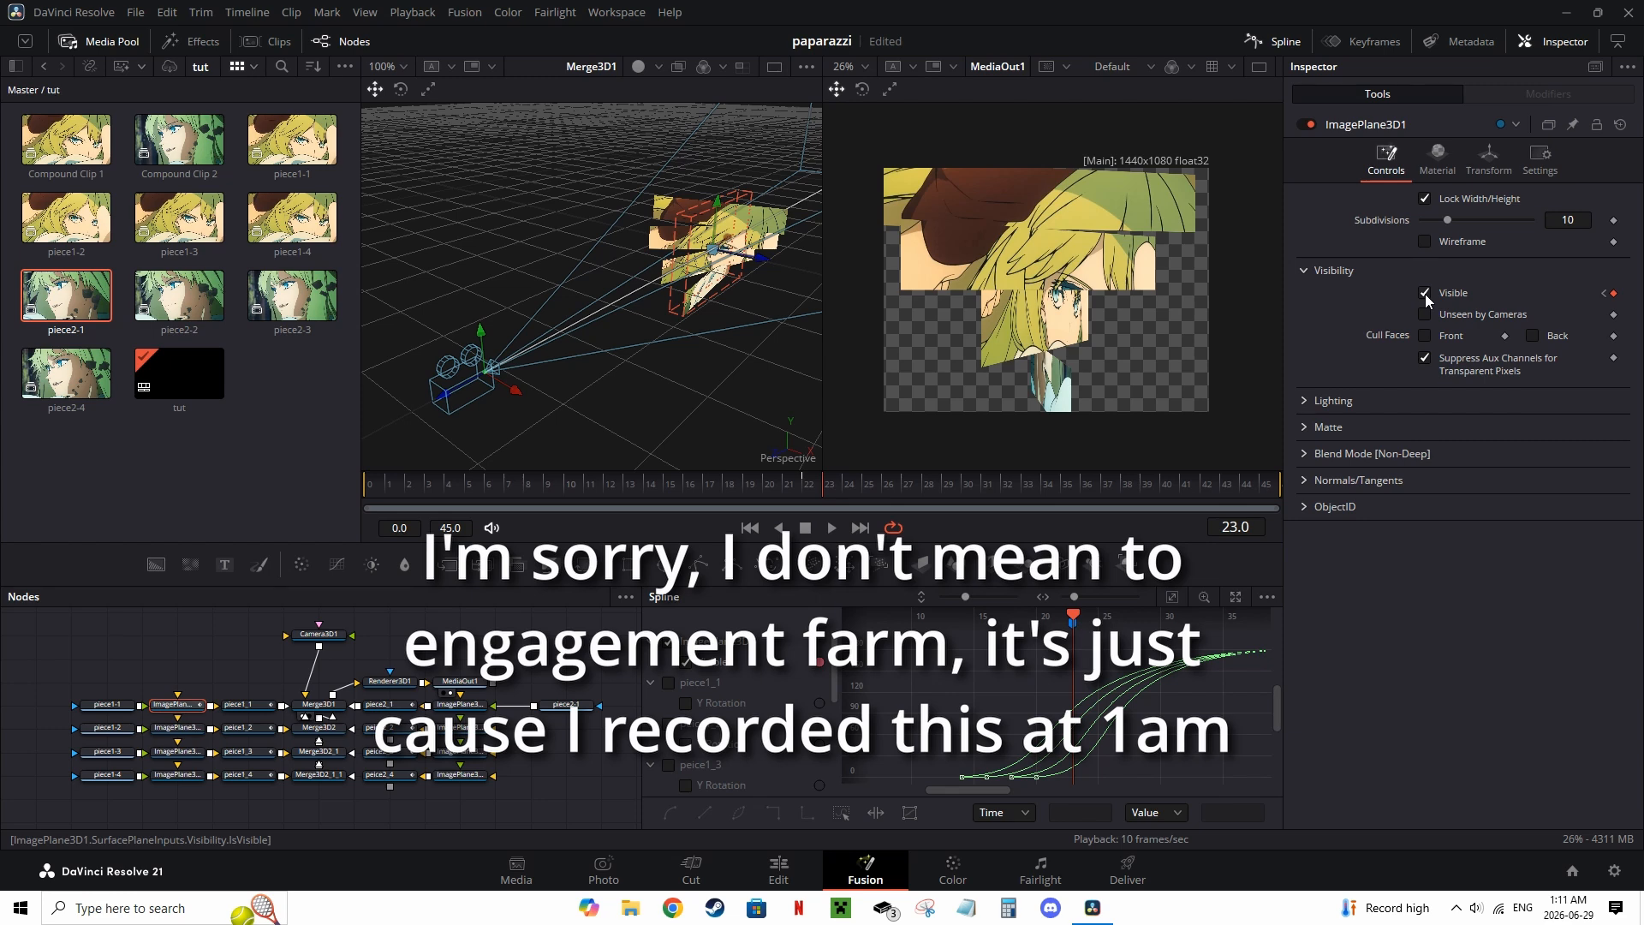
{"action": "left_click", "coordinate": [1425, 293]}
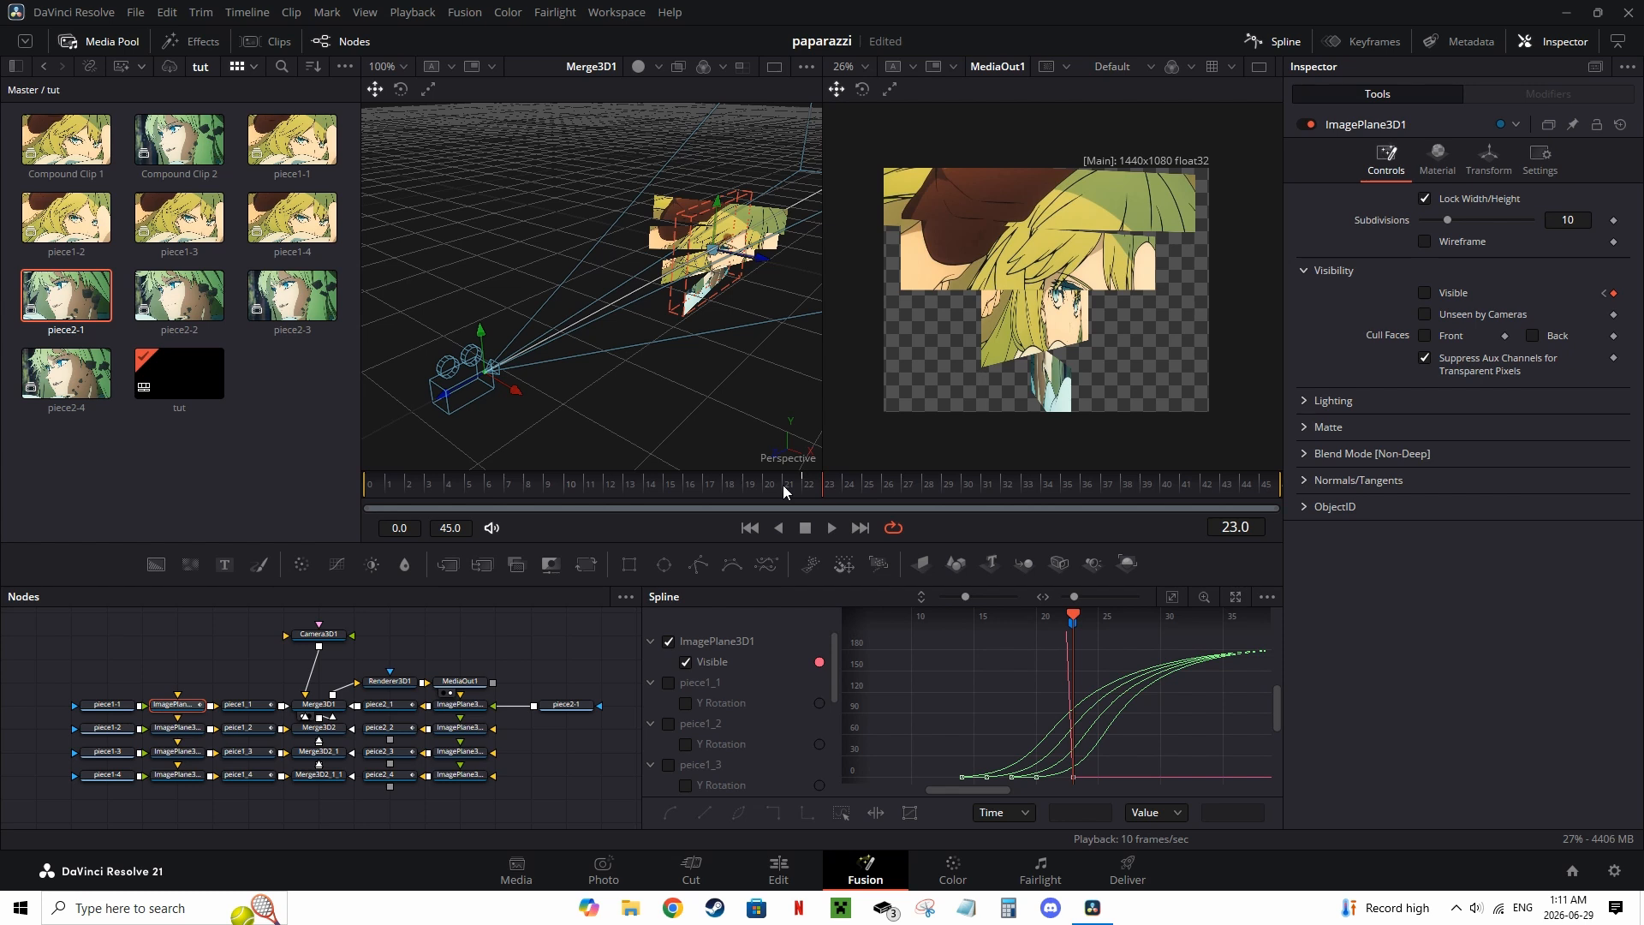
Step: Keyframe the first new image plane's Visible setting around frame 22 so it switches opposite the original plane
{"action": "left_click", "coordinate": [396, 711]}
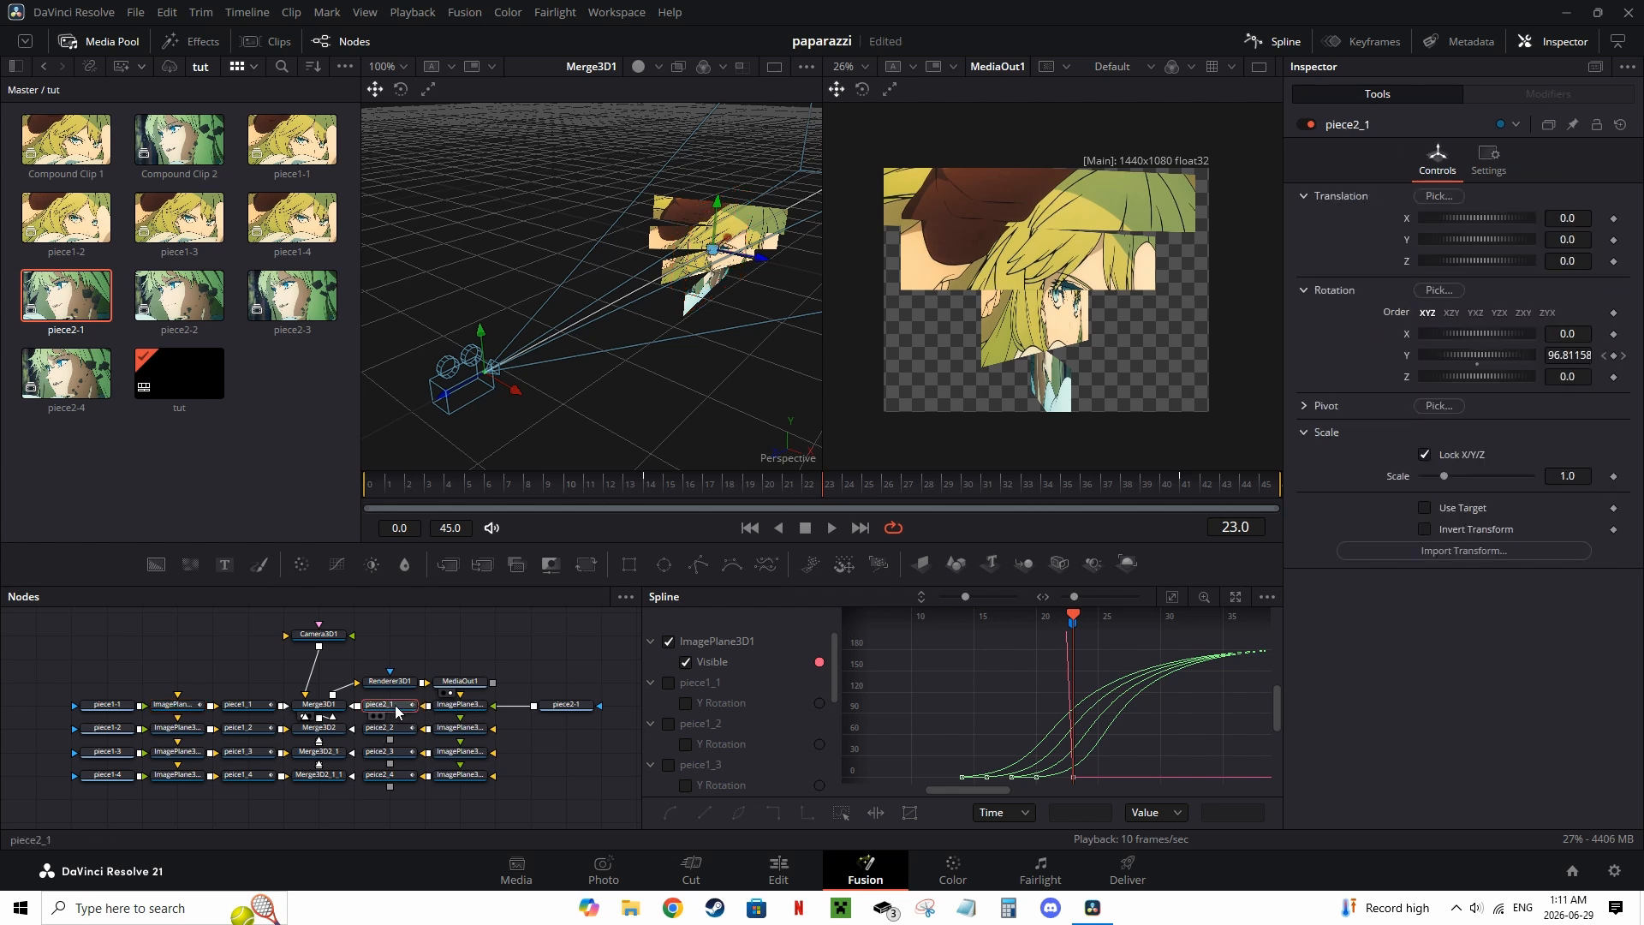
{"action": "left_click", "coordinate": [461, 707]}
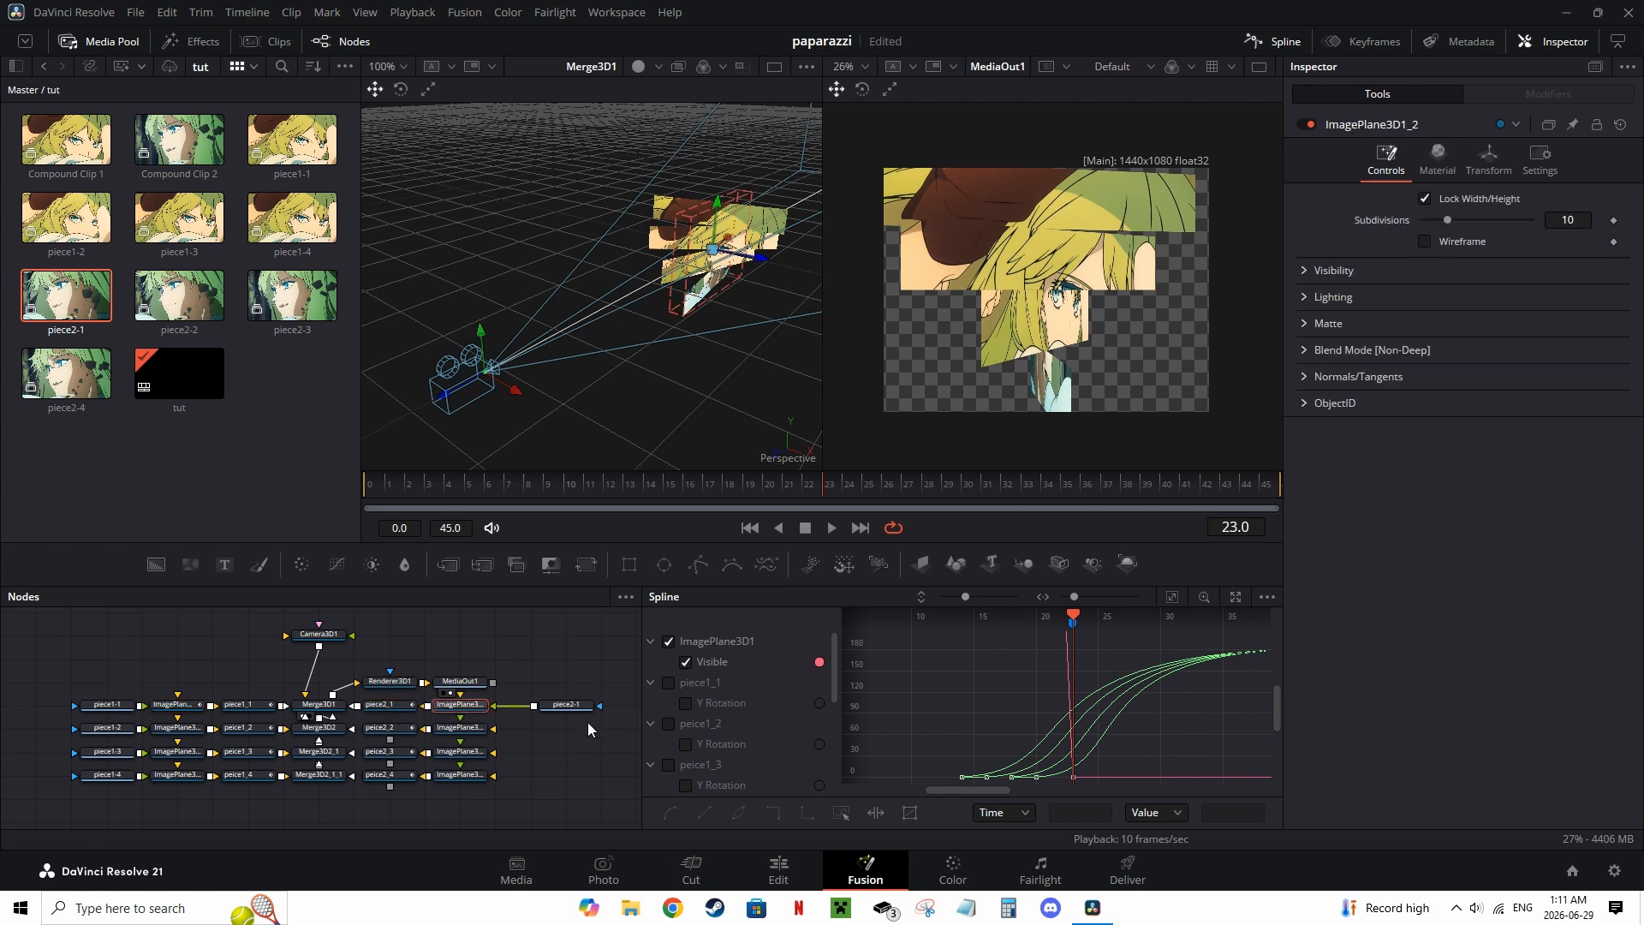
{"action": "left_click", "coordinate": [187, 705]}
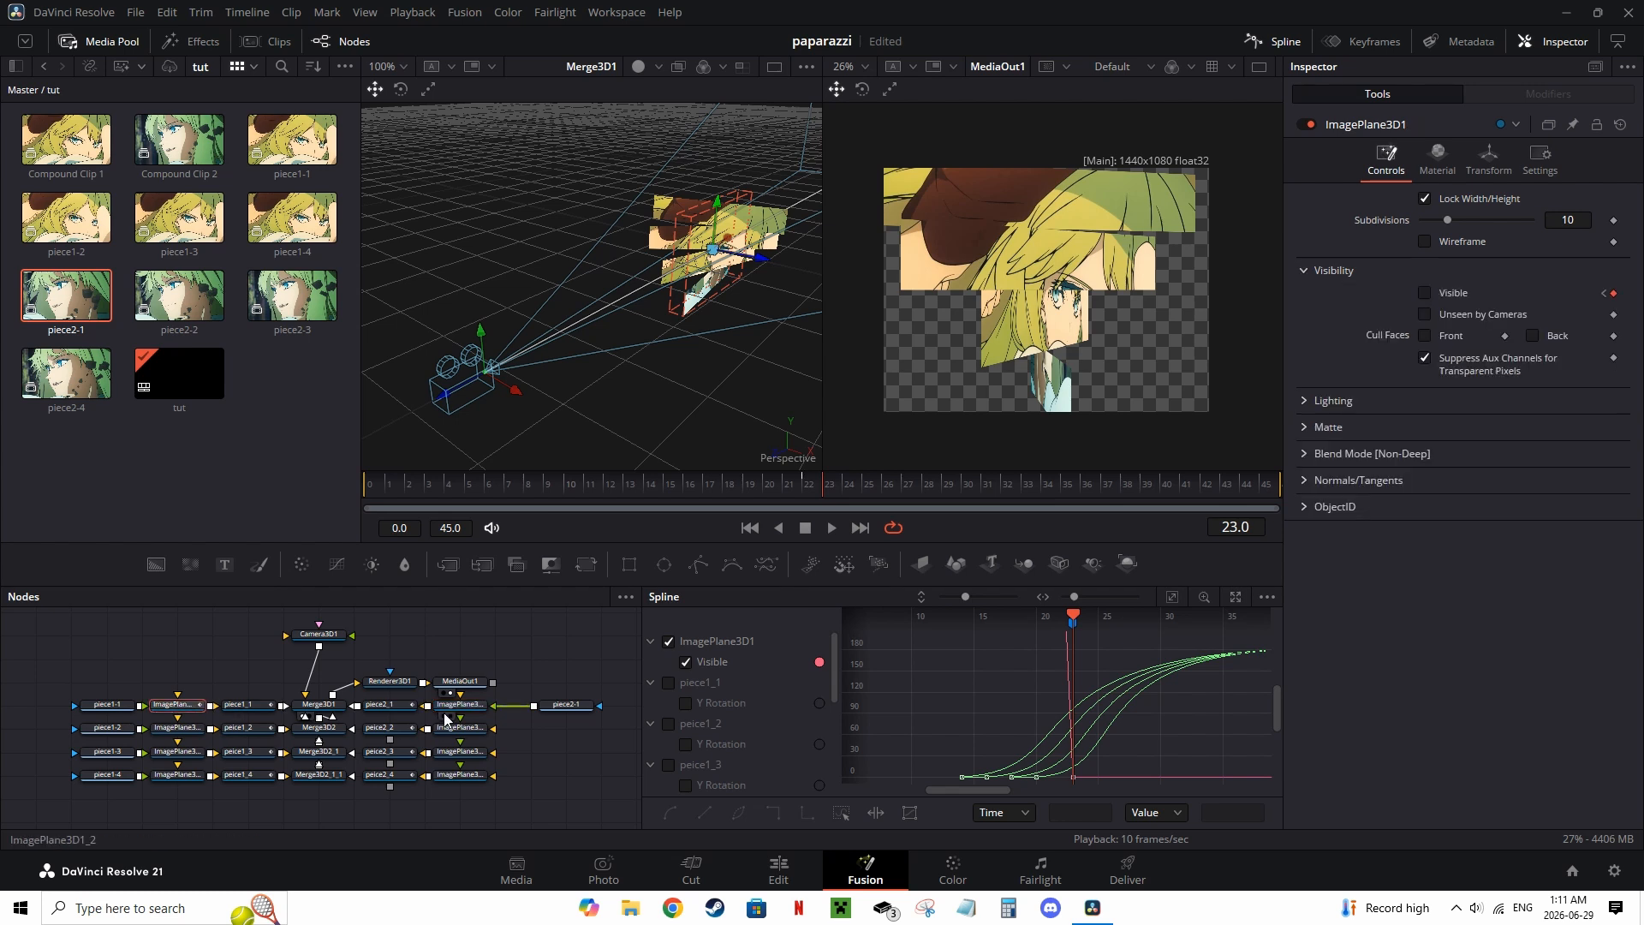
{"action": "left_click", "coordinate": [463, 712]}
{"action": "left_click", "coordinate": [1316, 272]}
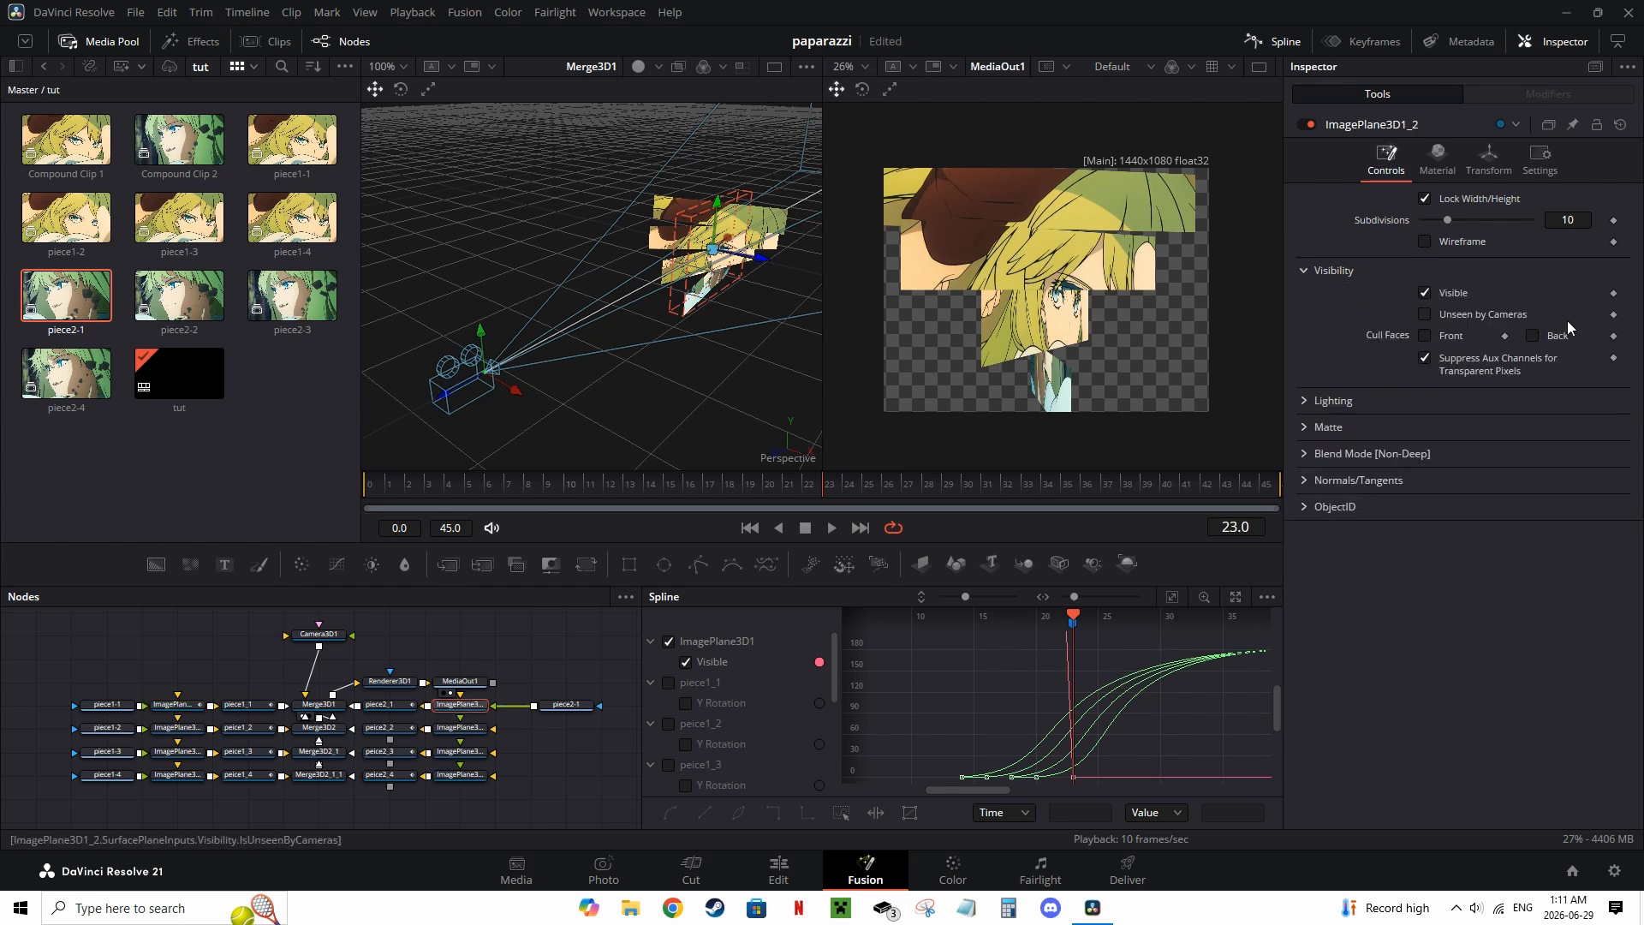
{"action": "key", "text": "Left"}
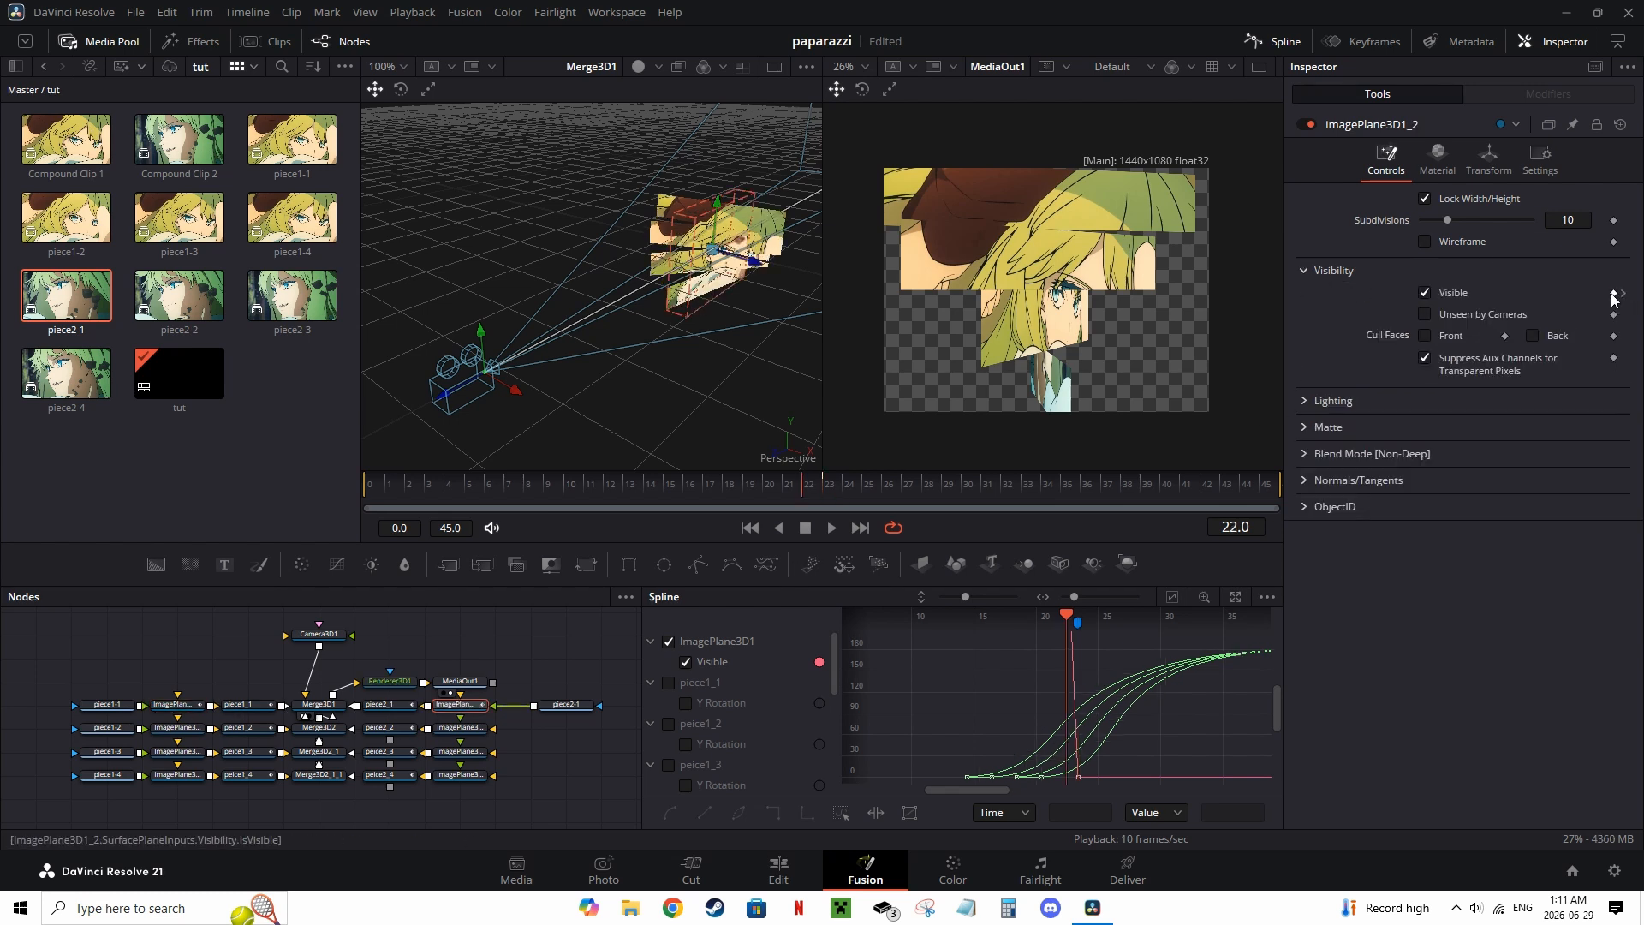
{"action": "left_click", "coordinate": [1428, 292]}
{"action": "left_click_drag", "start_coordinate": [815, 490], "coordinate": [901, 483]}
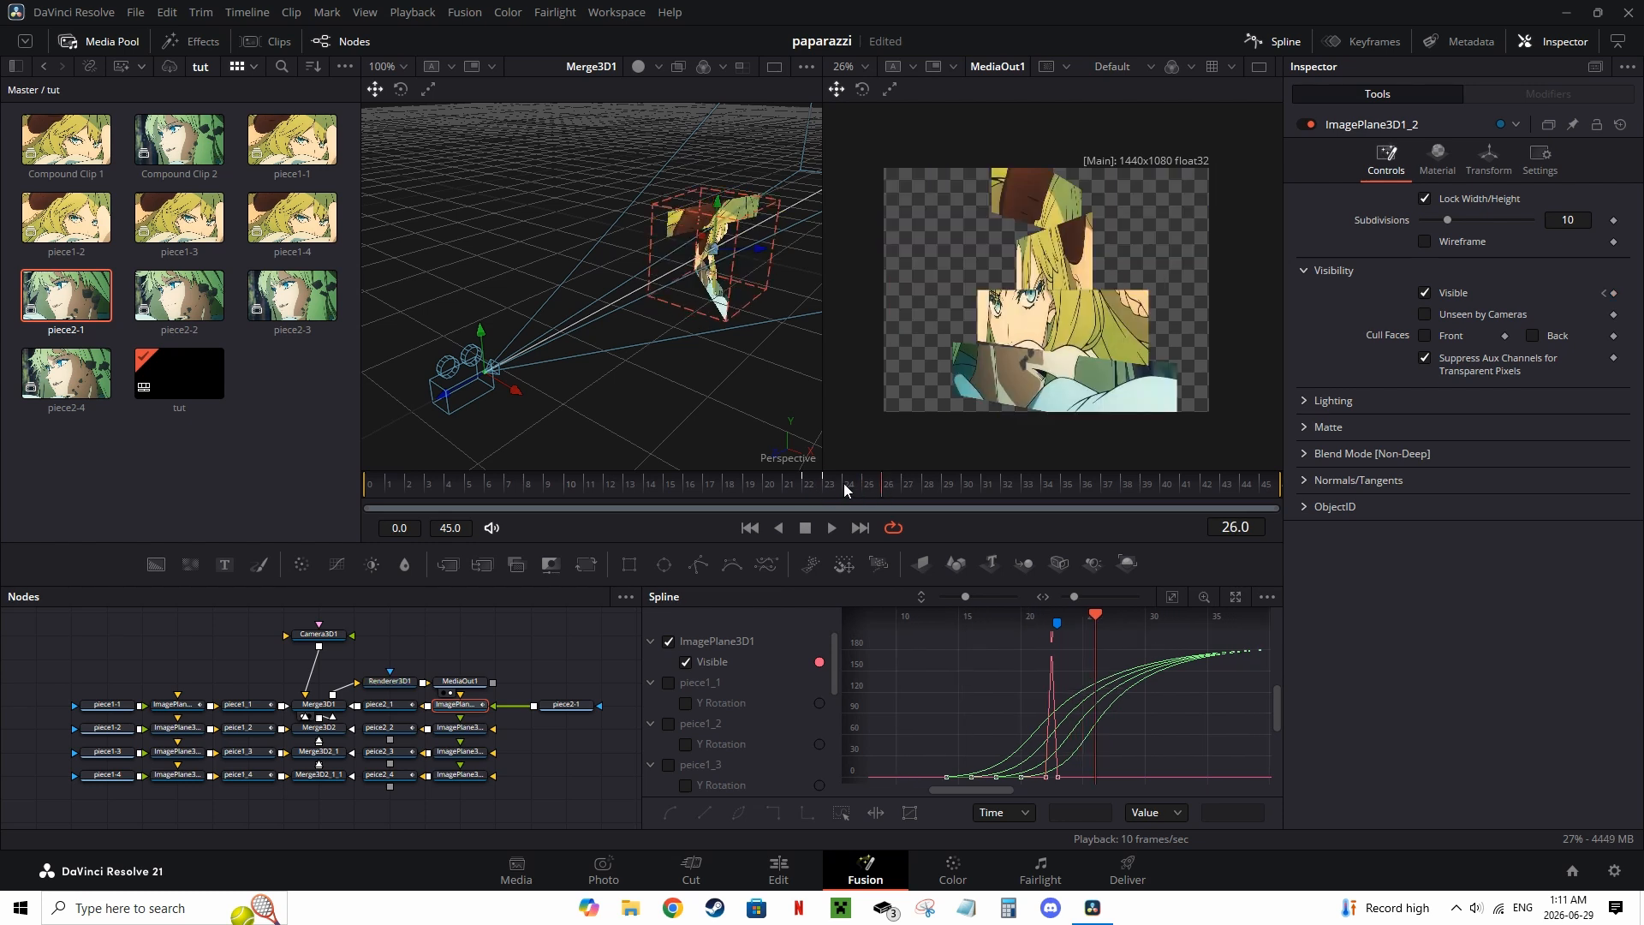
Step: Add the piece2-2, piece2-3 and piece2-4 clips as MediaIn nodes feeding the remaining new image planes
{"action": "left_click", "coordinate": [576, 712]}
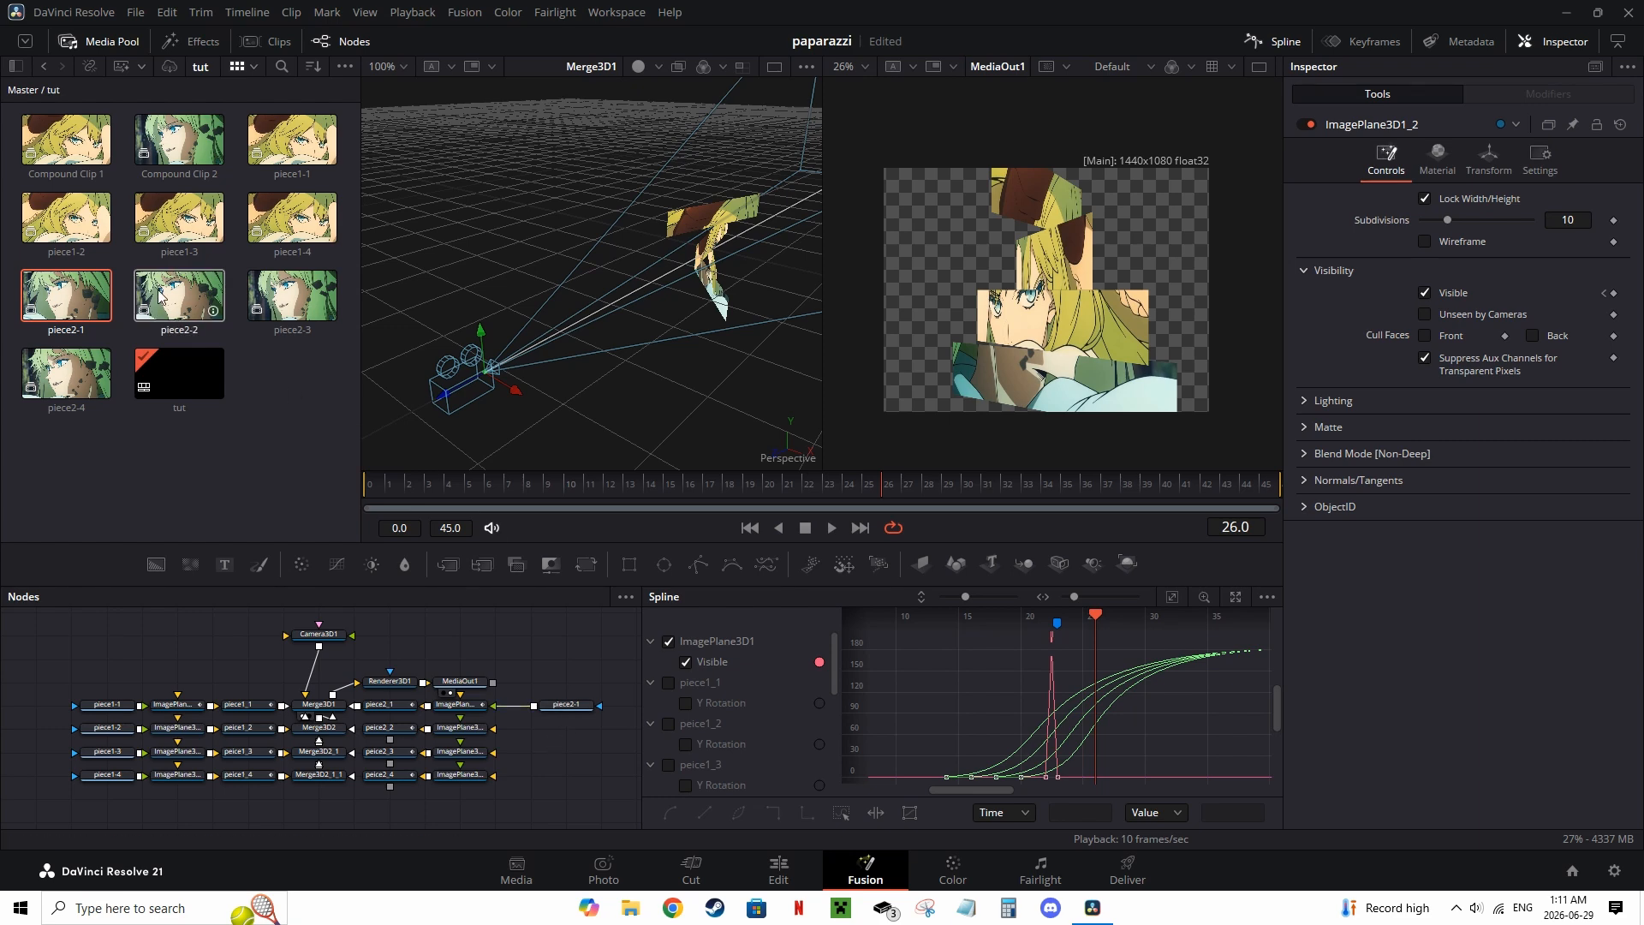
{"action": "left_click_drag", "start_coordinate": [158, 295], "coordinate": [247, 372]}
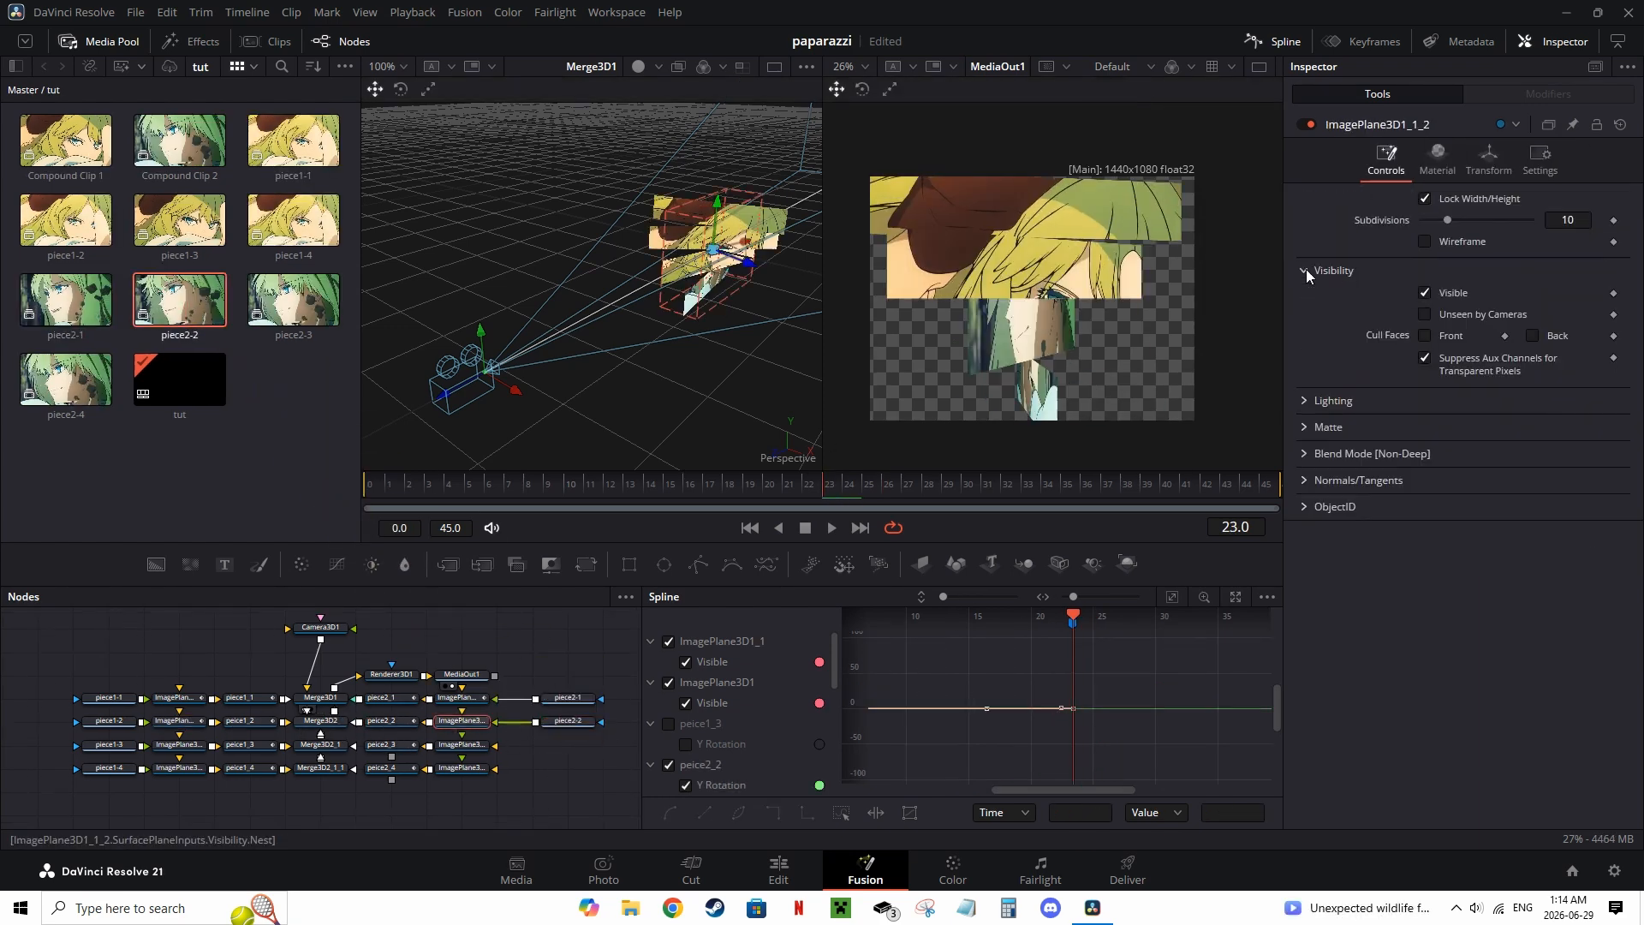
{"action": "left_click", "coordinate": [1304, 269]}
{"action": "left_click_drag", "start_coordinate": [294, 300], "coordinate": [555, 747]}
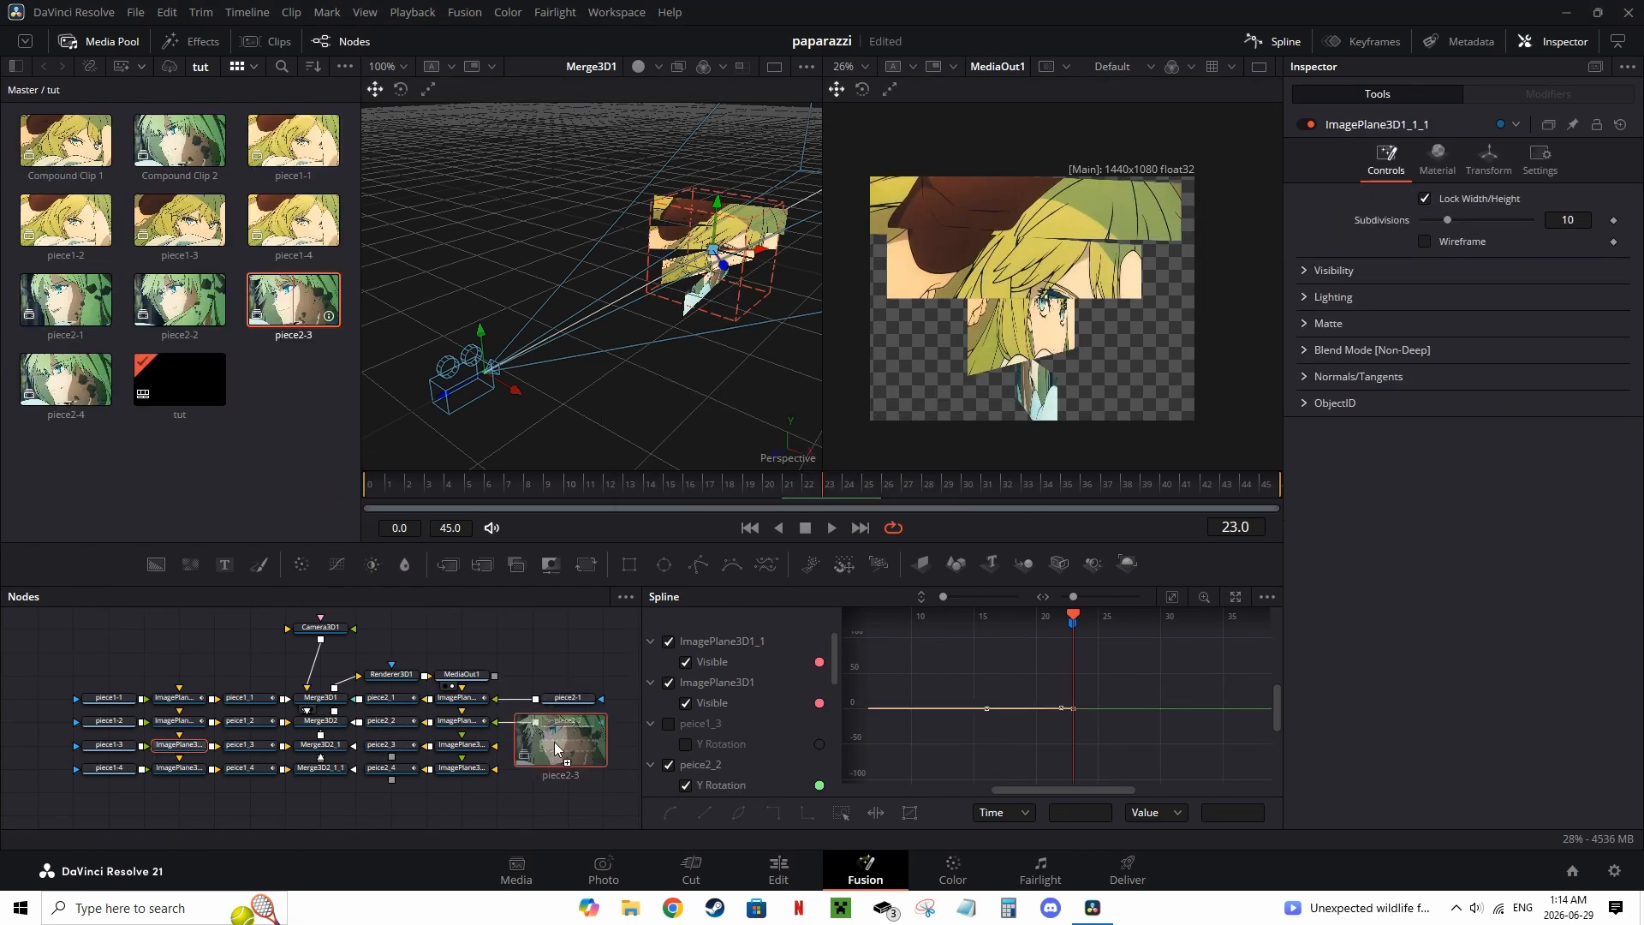
{"action": "left_click_drag", "start_coordinate": [555, 747], "coordinate": [561, 745]}
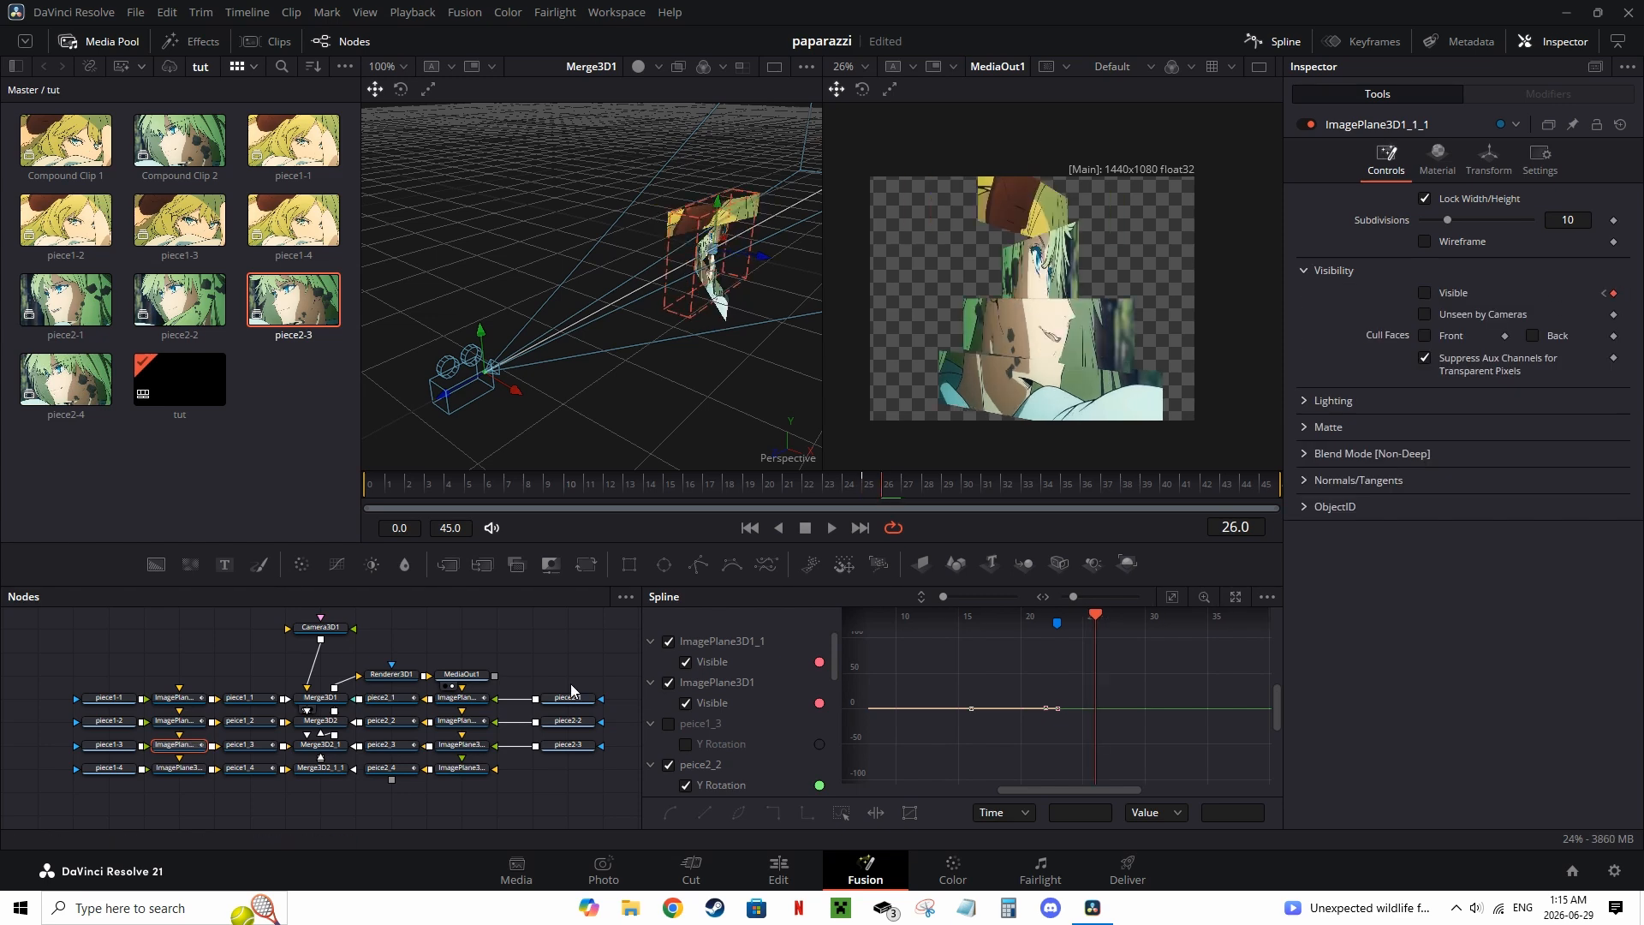
{"action": "left_click_drag", "start_coordinate": [66, 379], "coordinate": [565, 769]}
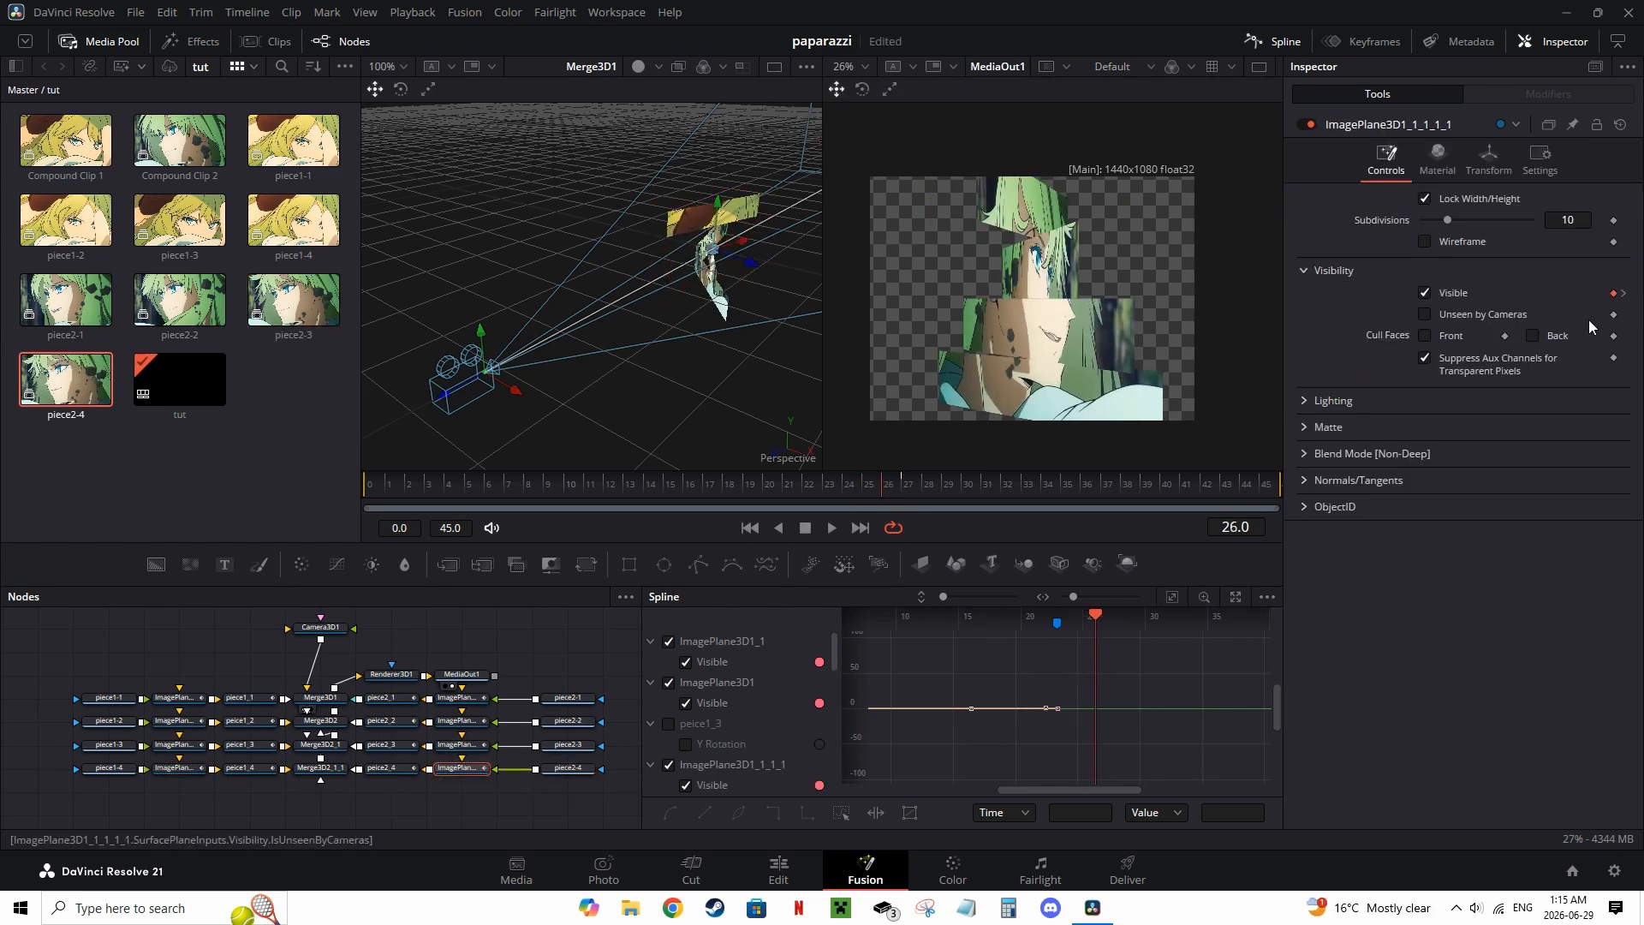
Step: Hide the media pool and scrub through the transition to review the strip flips
{"action": "left_click", "coordinate": [108, 42]}
{"action": "left_click_drag", "start_coordinate": [471, 489], "coordinate": [180, 495]}
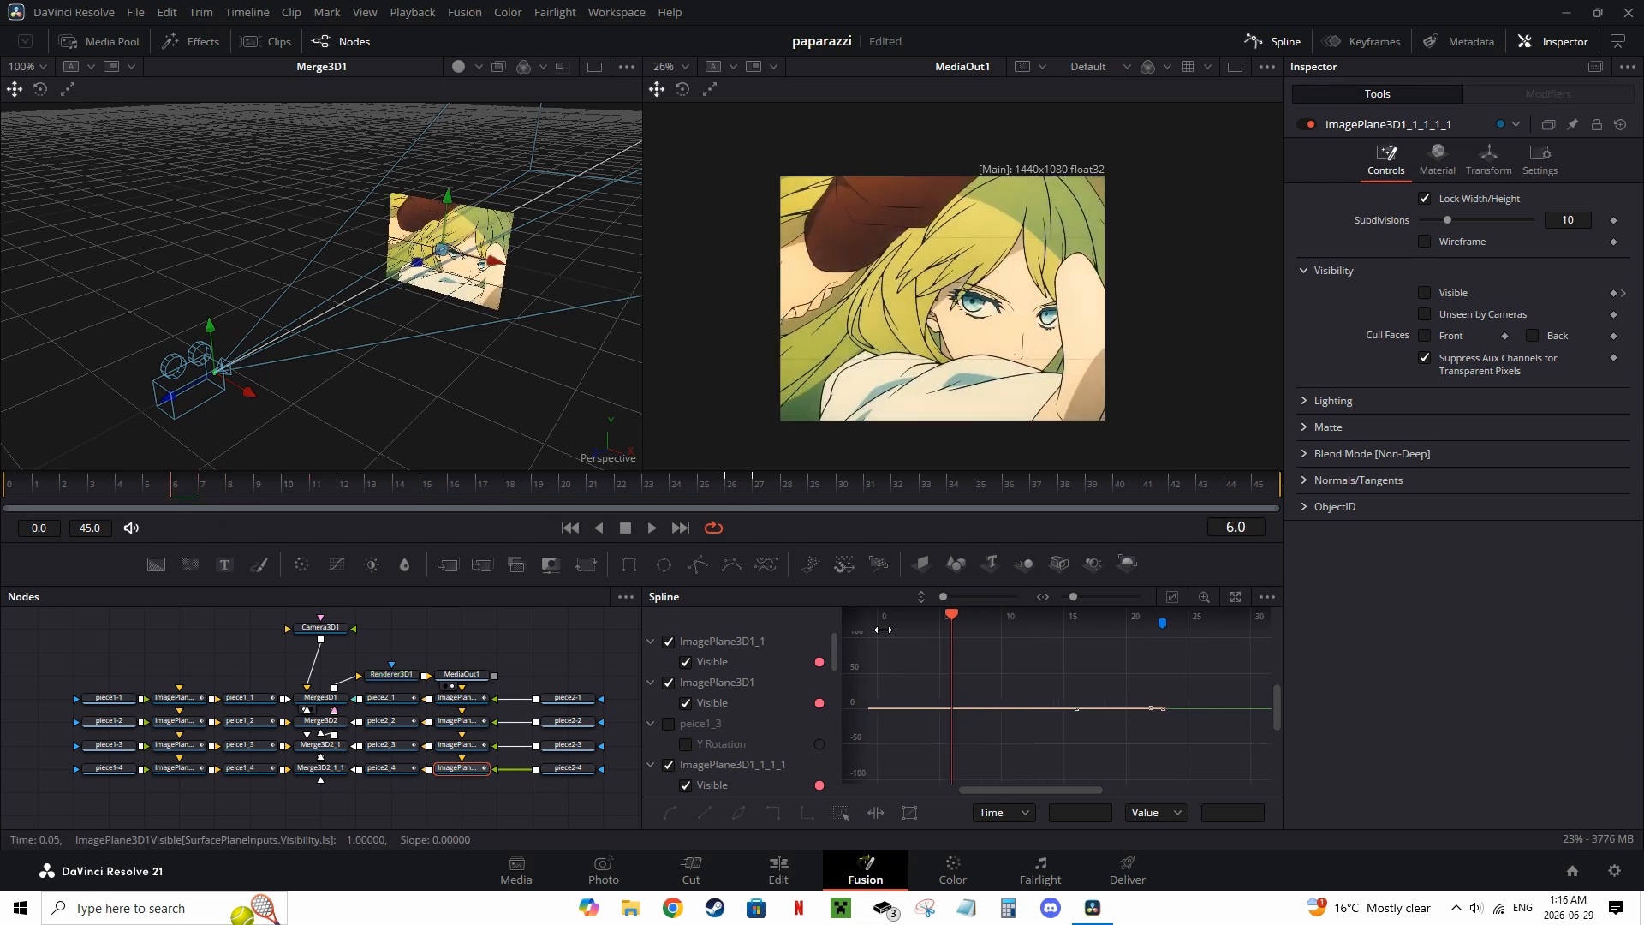
{"action": "left_click_drag", "start_coordinate": [183, 492], "coordinate": [291, 500]}
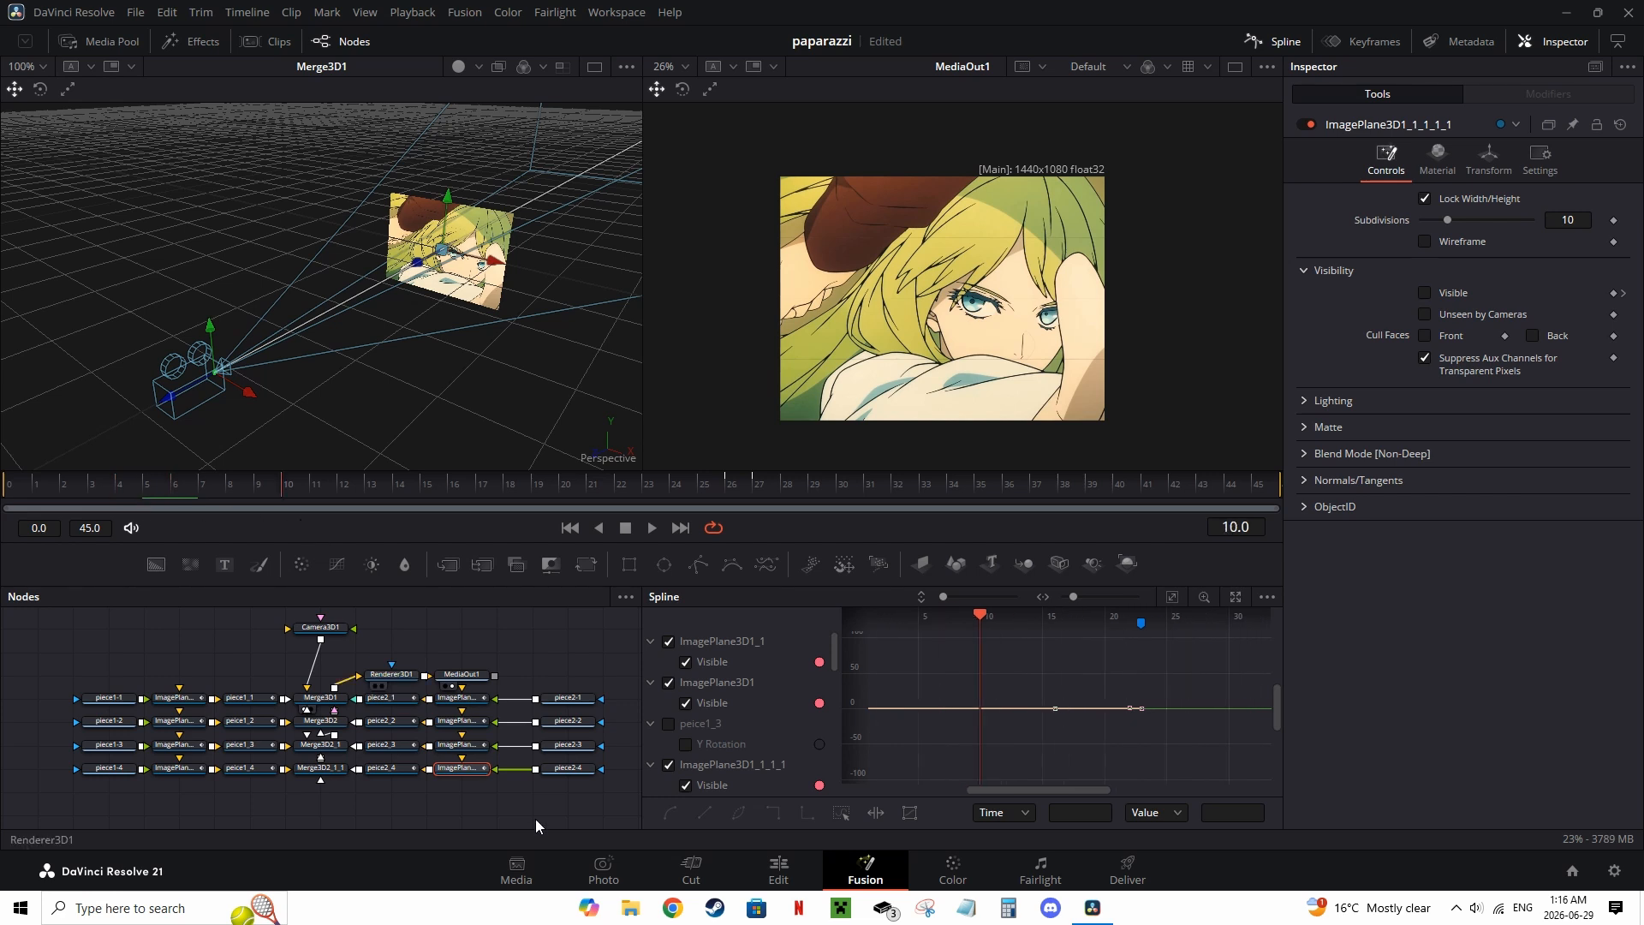
{"action": "left_click_drag", "start_coordinate": [458, 501], "coordinate": [1010, 485]}
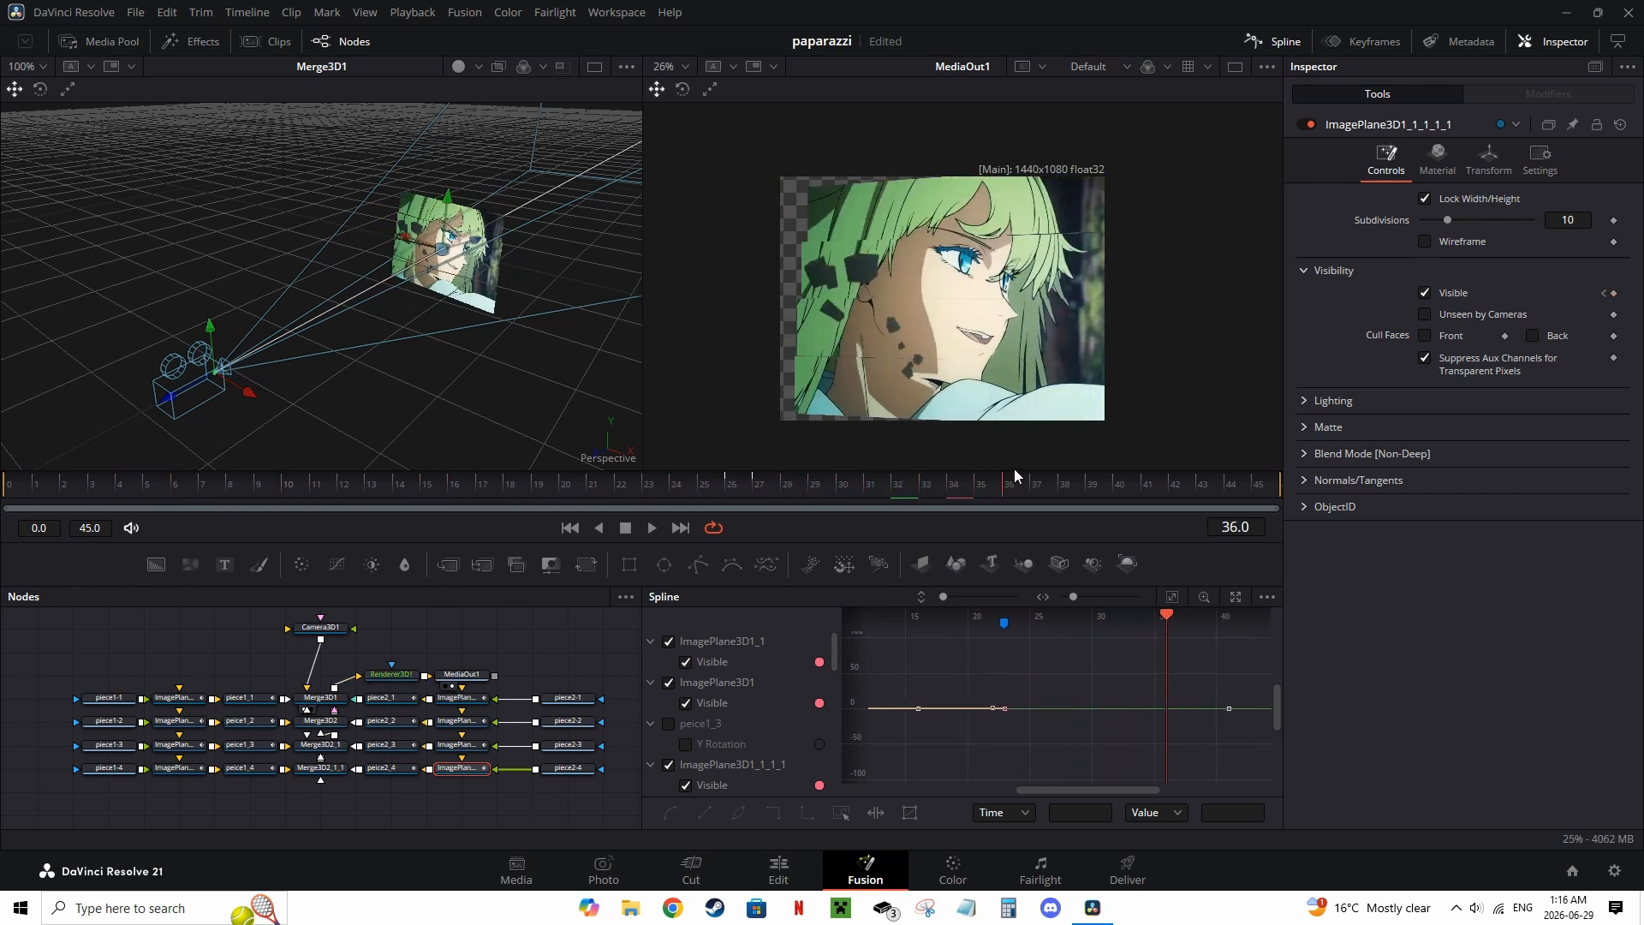
Step: Select the four piece2 MediaIn nodes and move them further right in the node graph
{"action": "scroll", "coordinate": [452, 770], "scroll_direction": "right", "scroll_amount": 3}
{"action": "left_click_drag", "start_coordinate": [519, 786], "coordinate": [591, 806]}
{"action": "left_click_drag", "start_coordinate": [586, 687], "coordinate": [541, 781]}
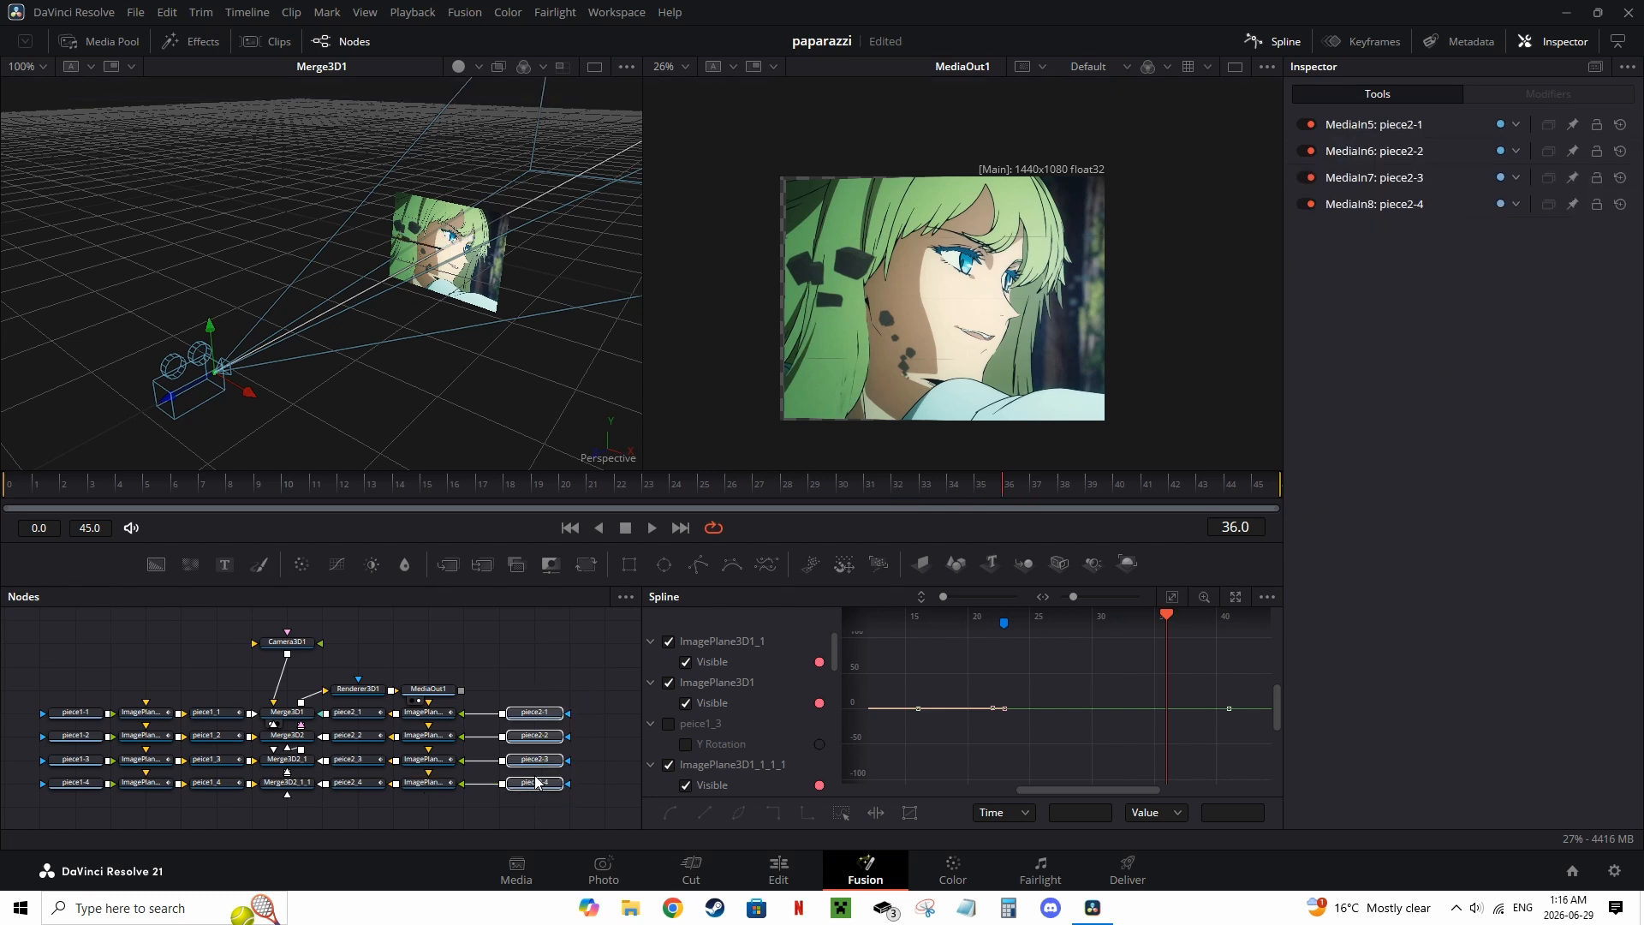
{"action": "left_click", "coordinate": [544, 783]}
{"action": "left_click_drag", "start_coordinate": [586, 689], "coordinate": [612, 783]}
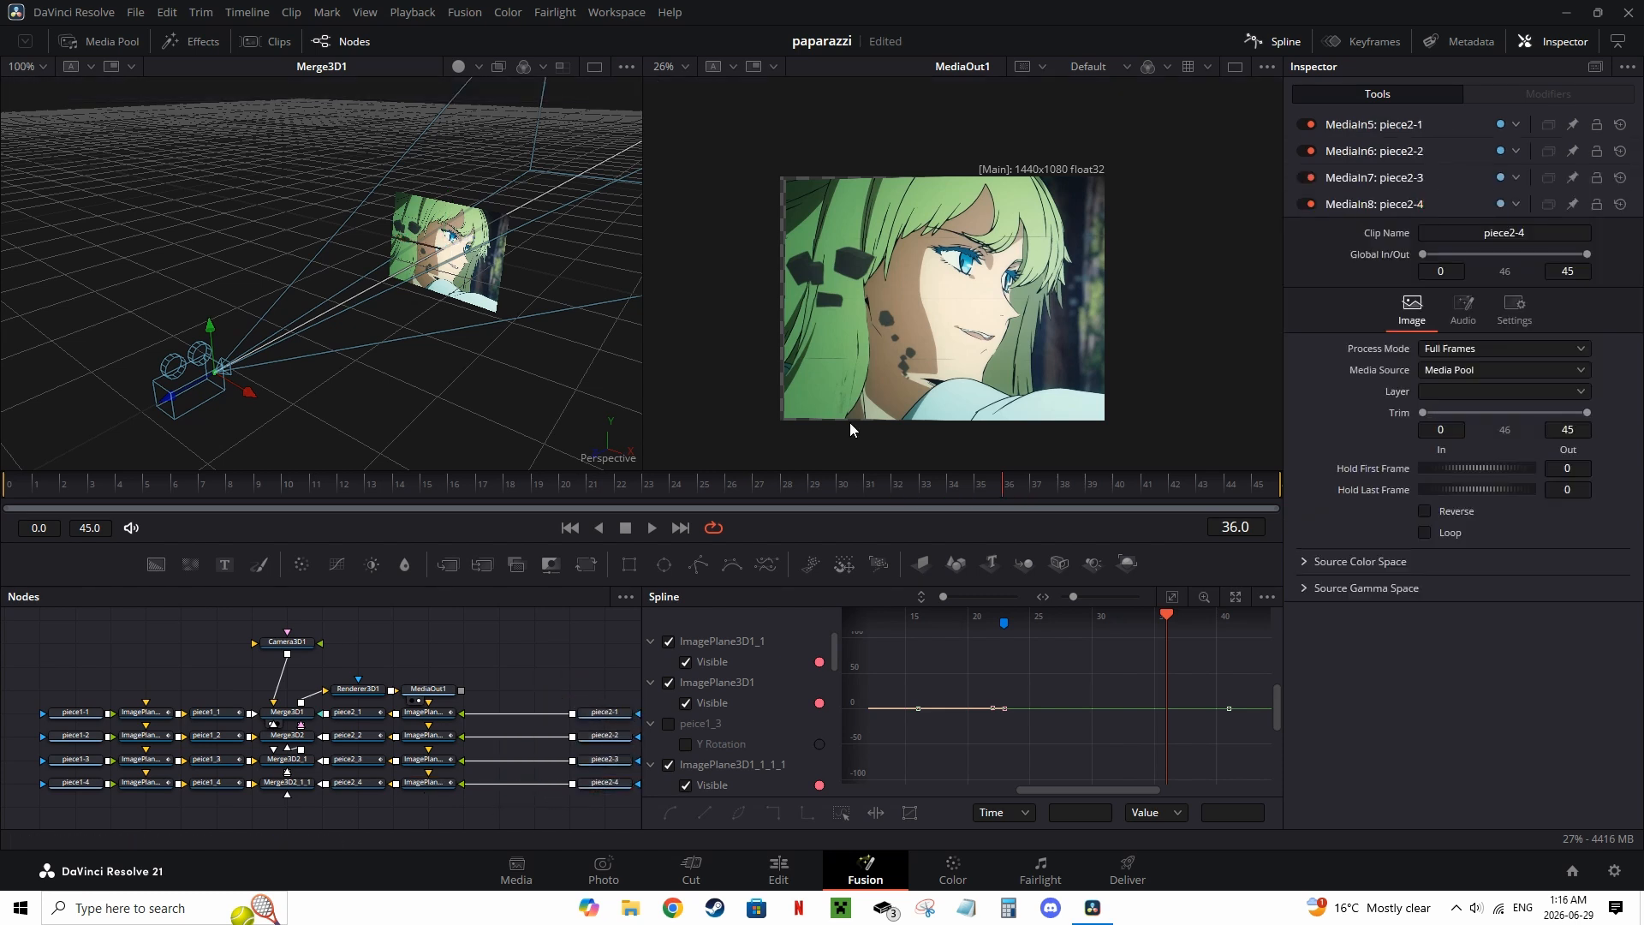
Step: Insert horizontally flipped Transform nodes between each piece2 clip and its image plane
{"action": "mouse_move", "coordinate": [748, 486]}
{"action": "left_mouse_down"}
{"action": "mouse_move", "coordinate": [700, 475]}
{"action": "mouse_move", "coordinate": [759, 485]}
{"action": "left_mouse_up"}
{"action": "left_click", "coordinate": [1065, 484]}
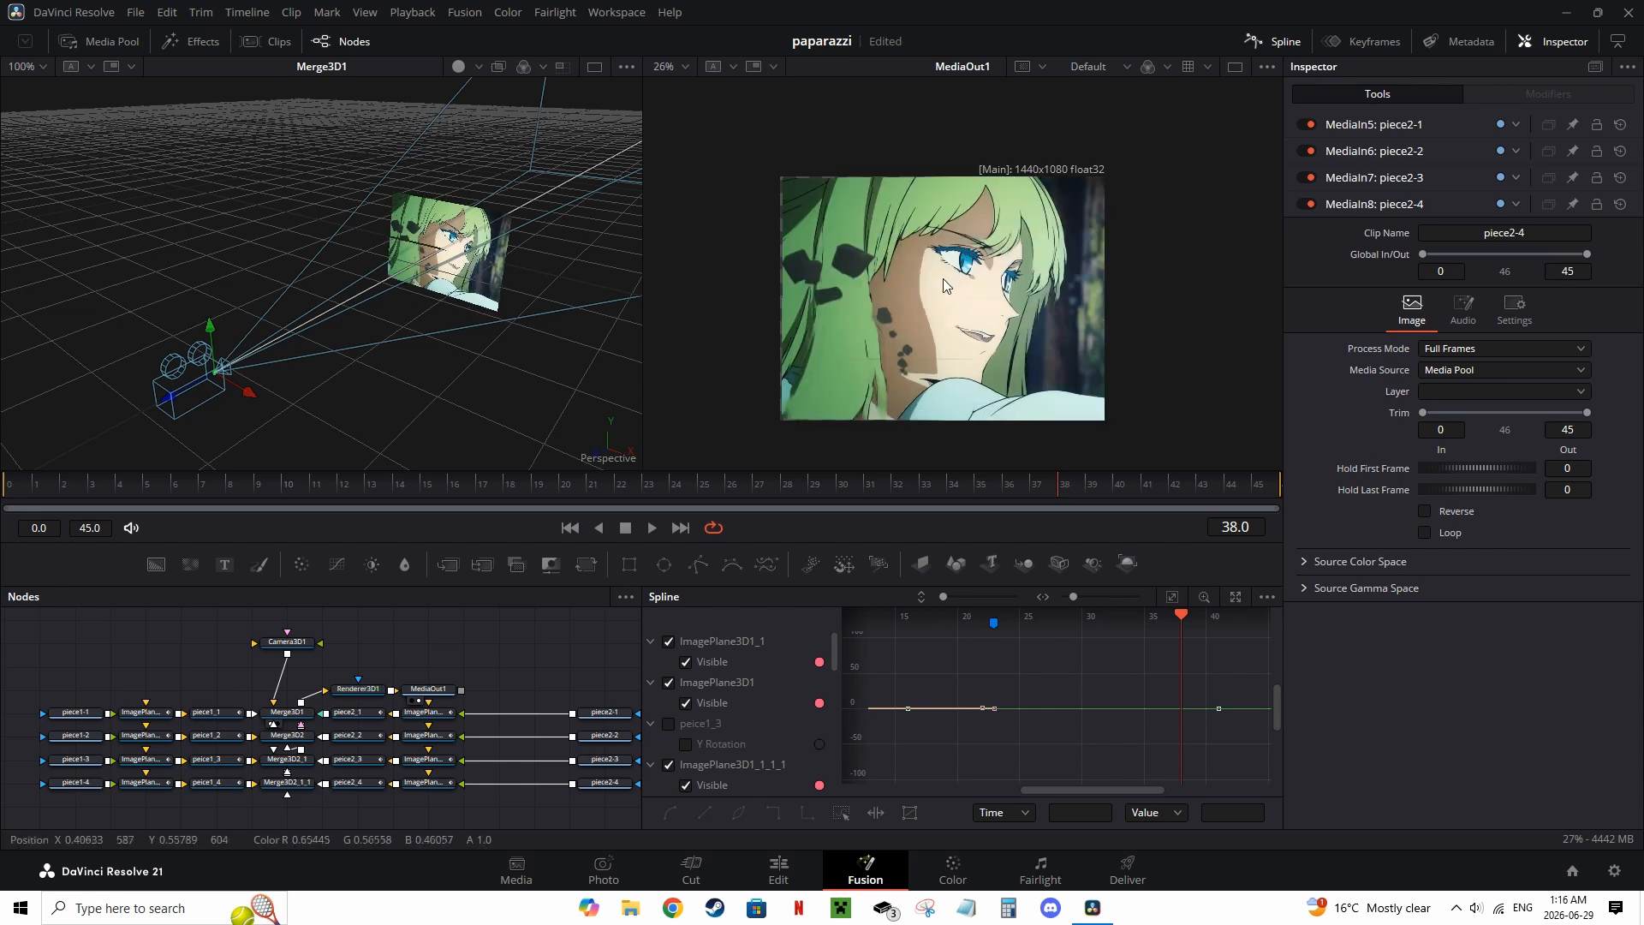
{"action": "left_click", "coordinate": [608, 716]}
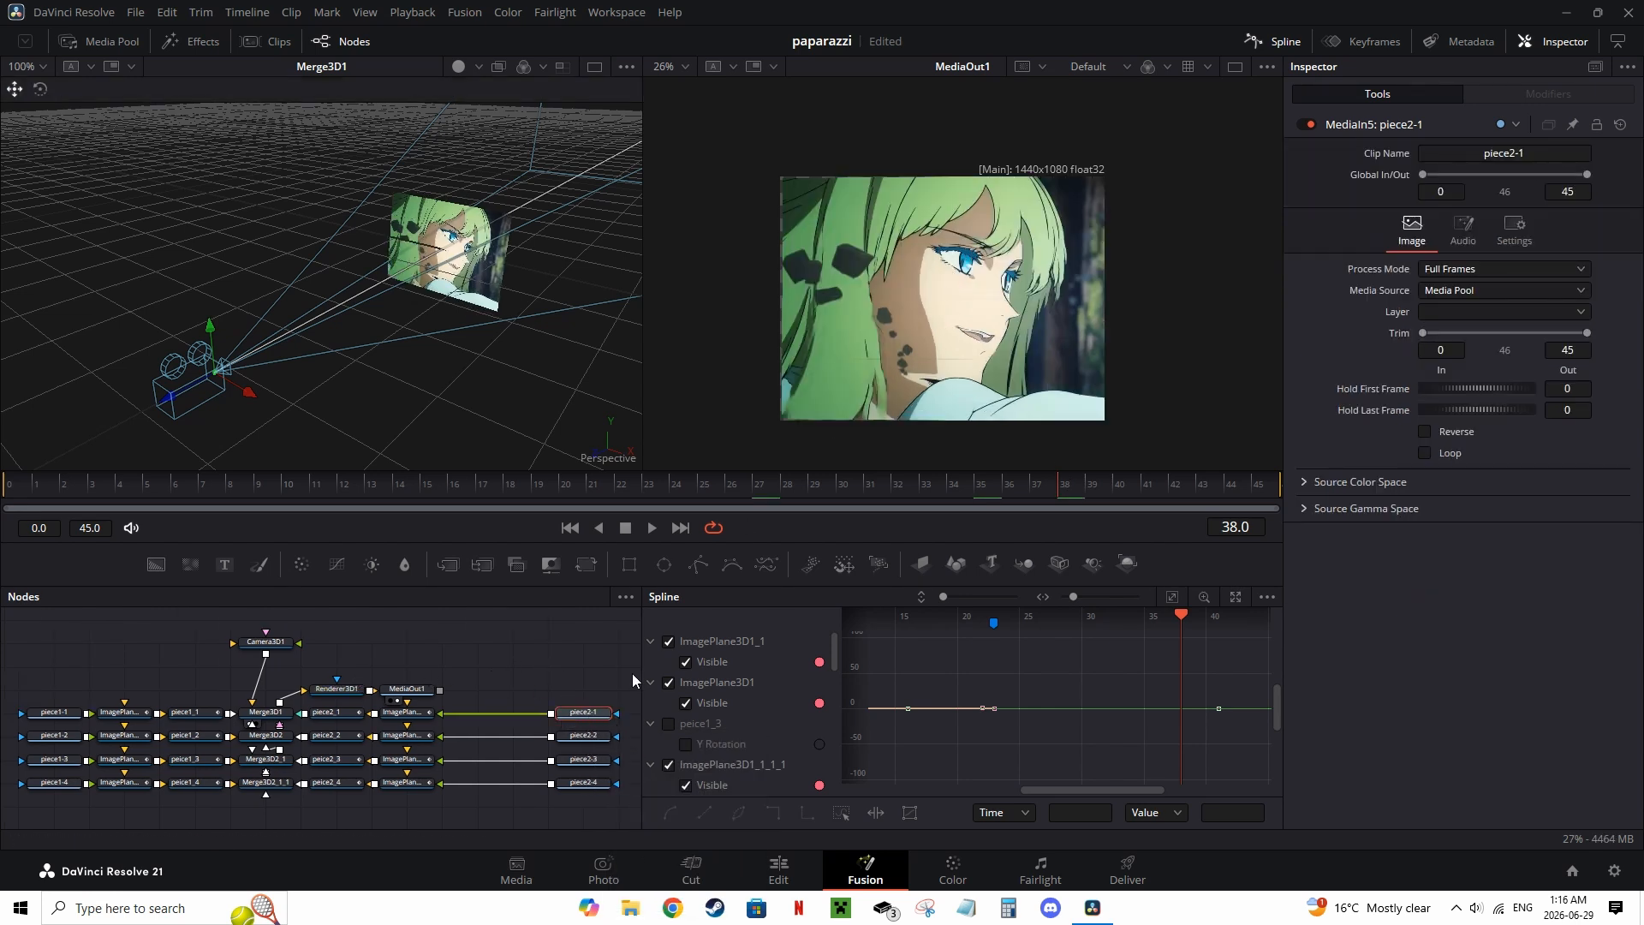
{"action": "left_click", "coordinate": [651, 641]}
{"action": "left_click", "coordinate": [650, 662]}
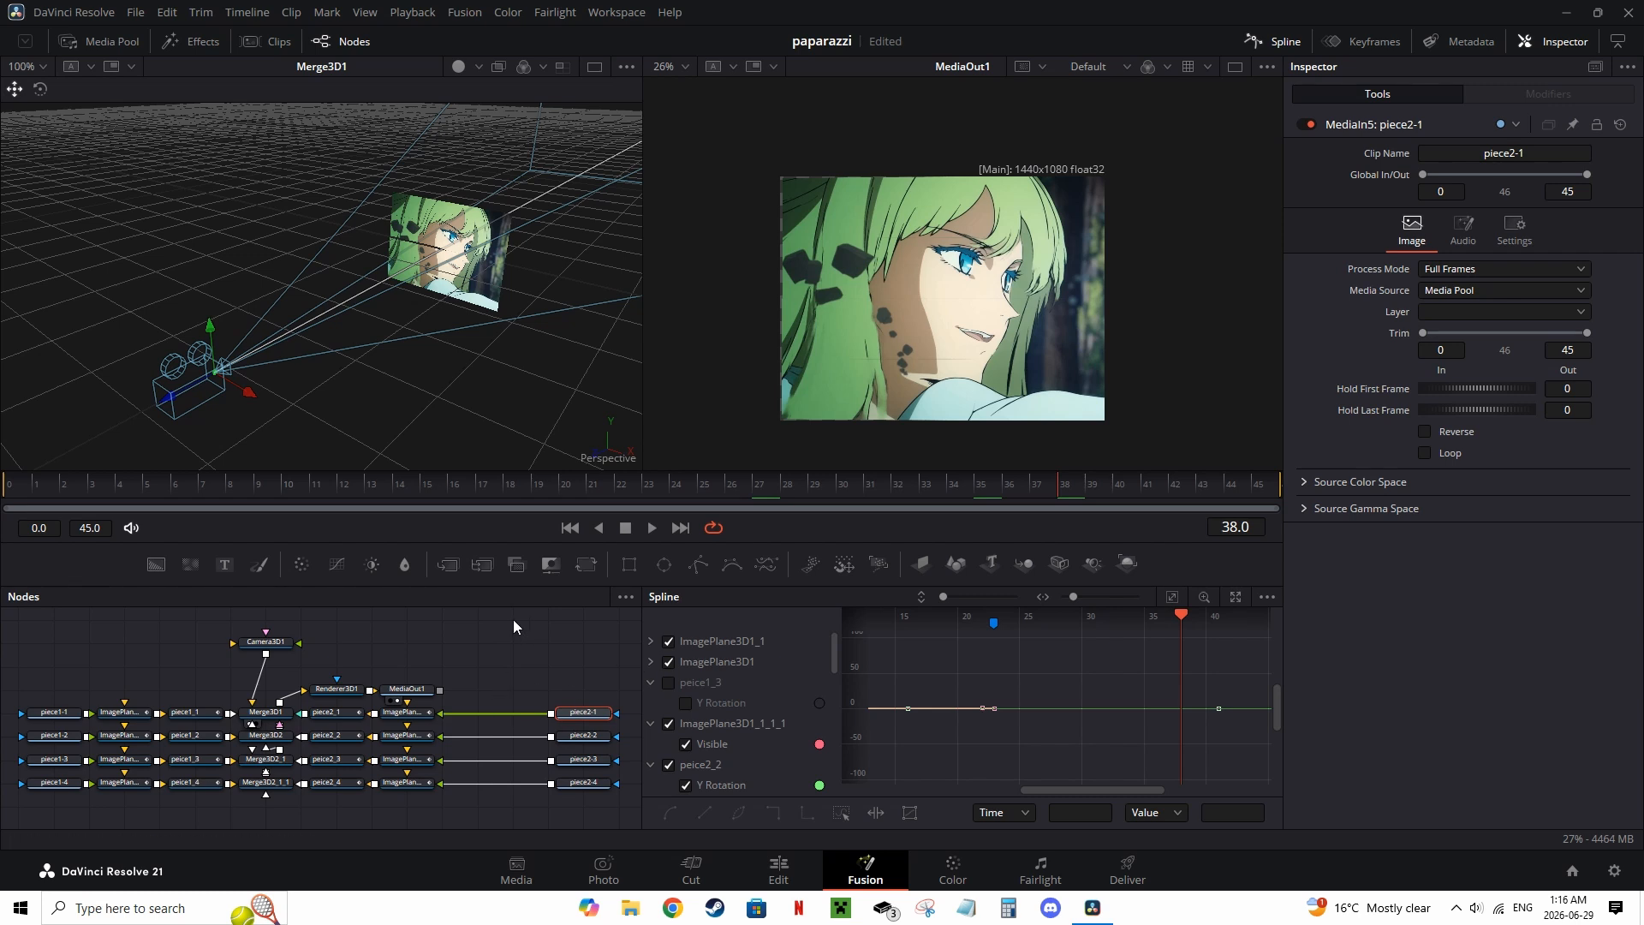
{"action": "left_click_drag", "start_coordinate": [586, 566], "coordinate": [508, 713]}
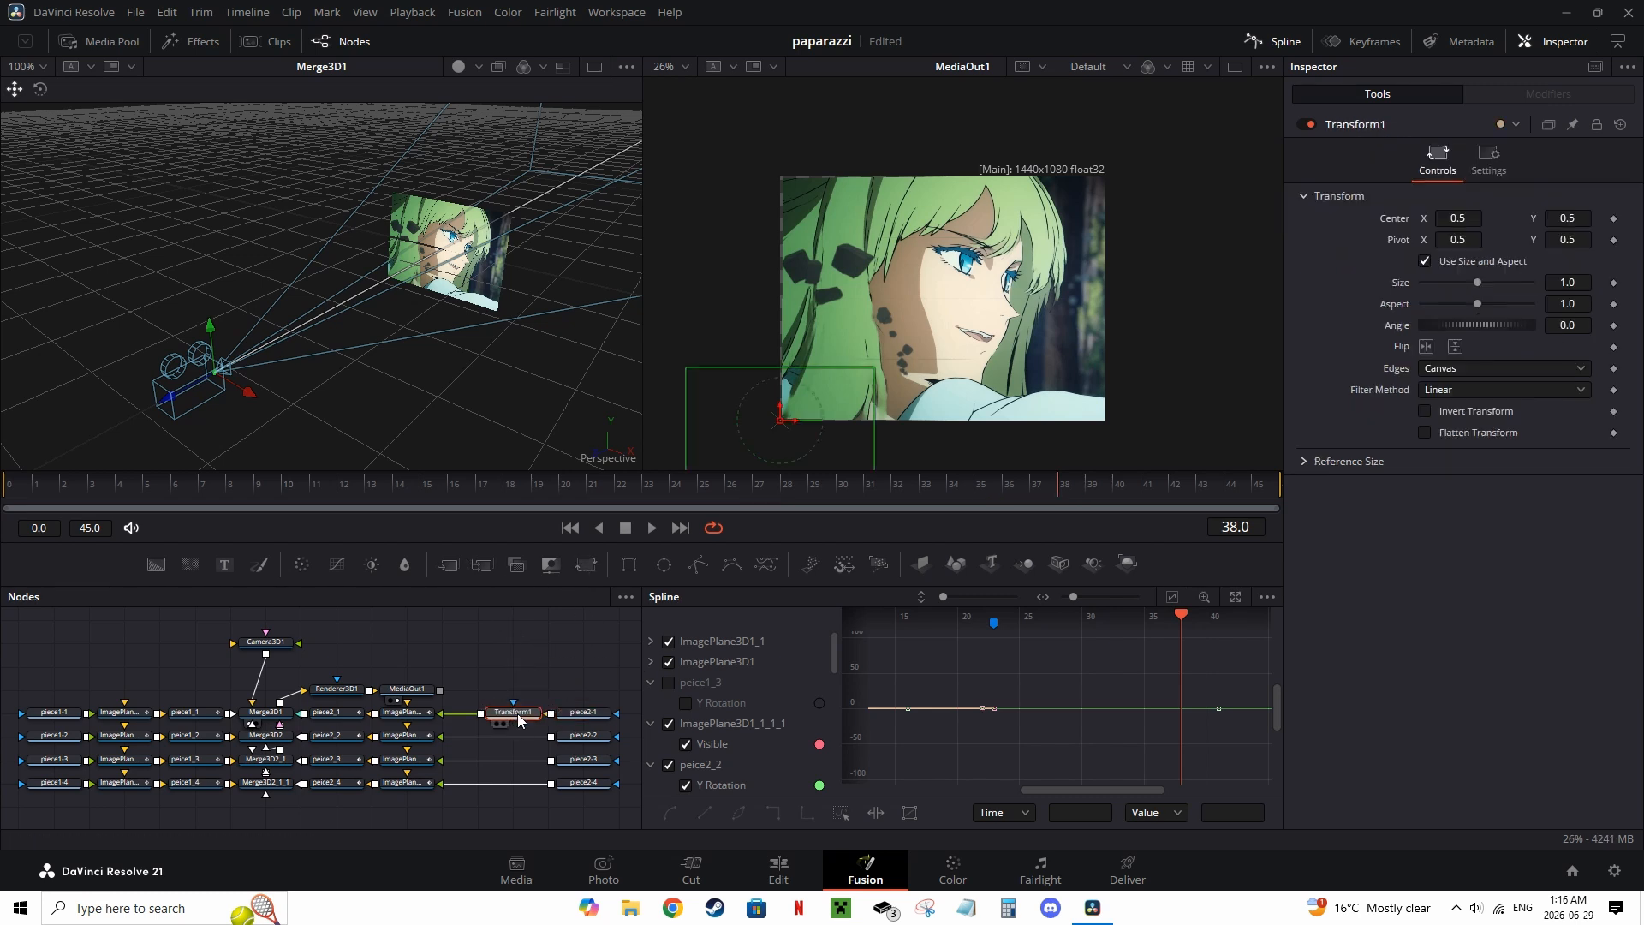
{"action": "left_click", "coordinate": [1425, 347]}
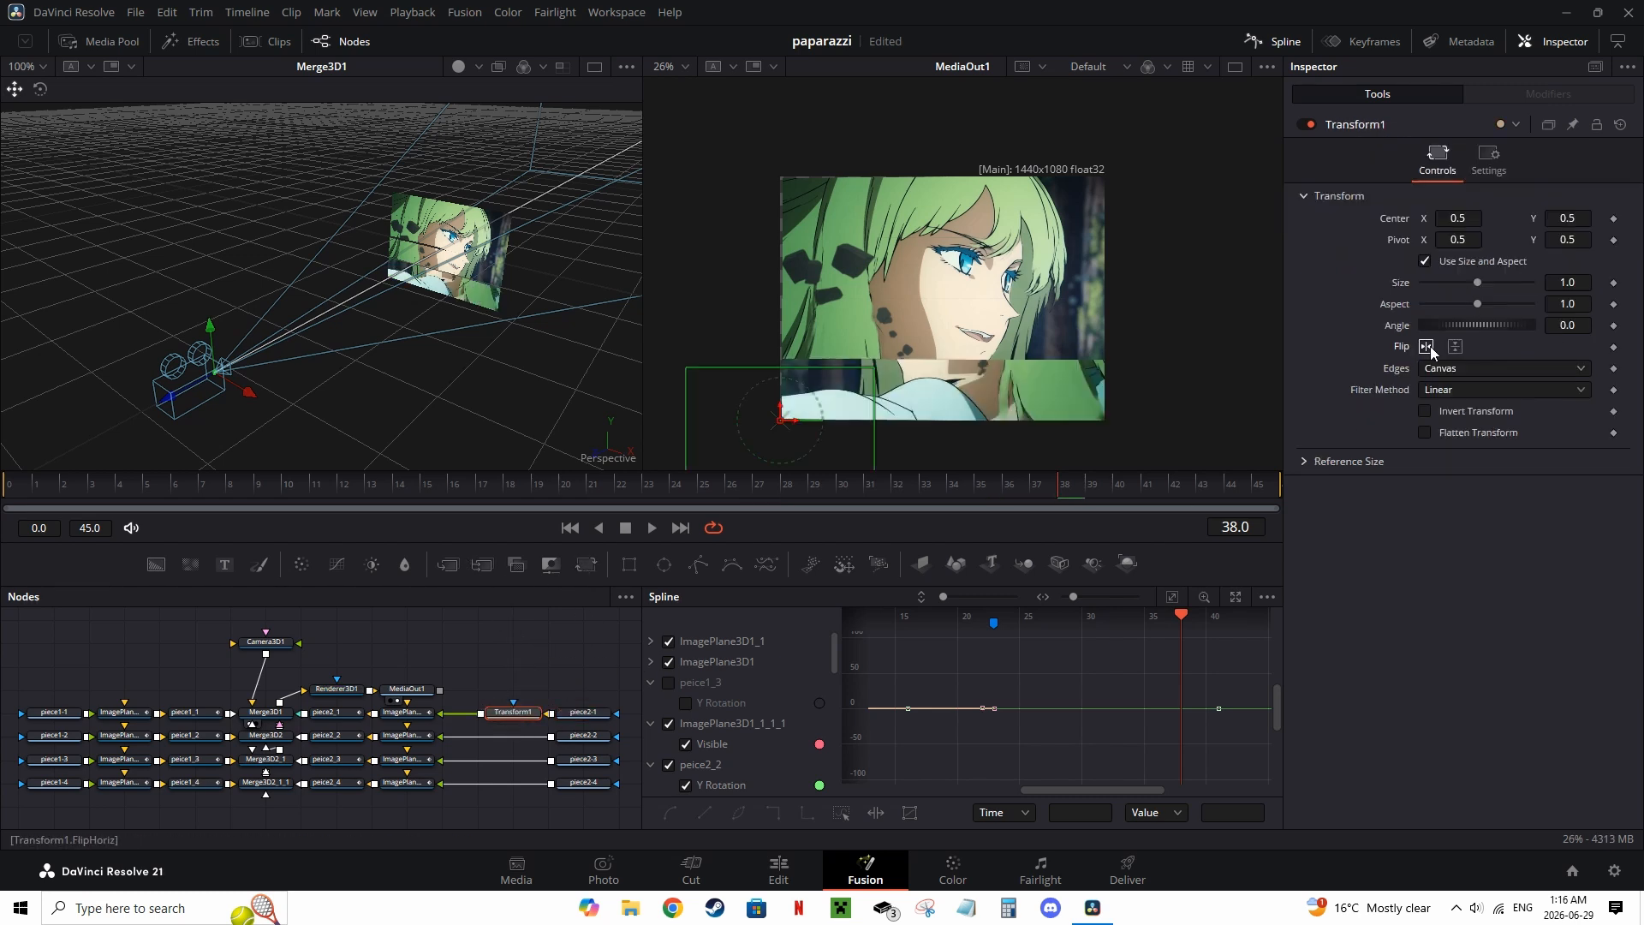
{"action": "left_click", "coordinate": [578, 739]}
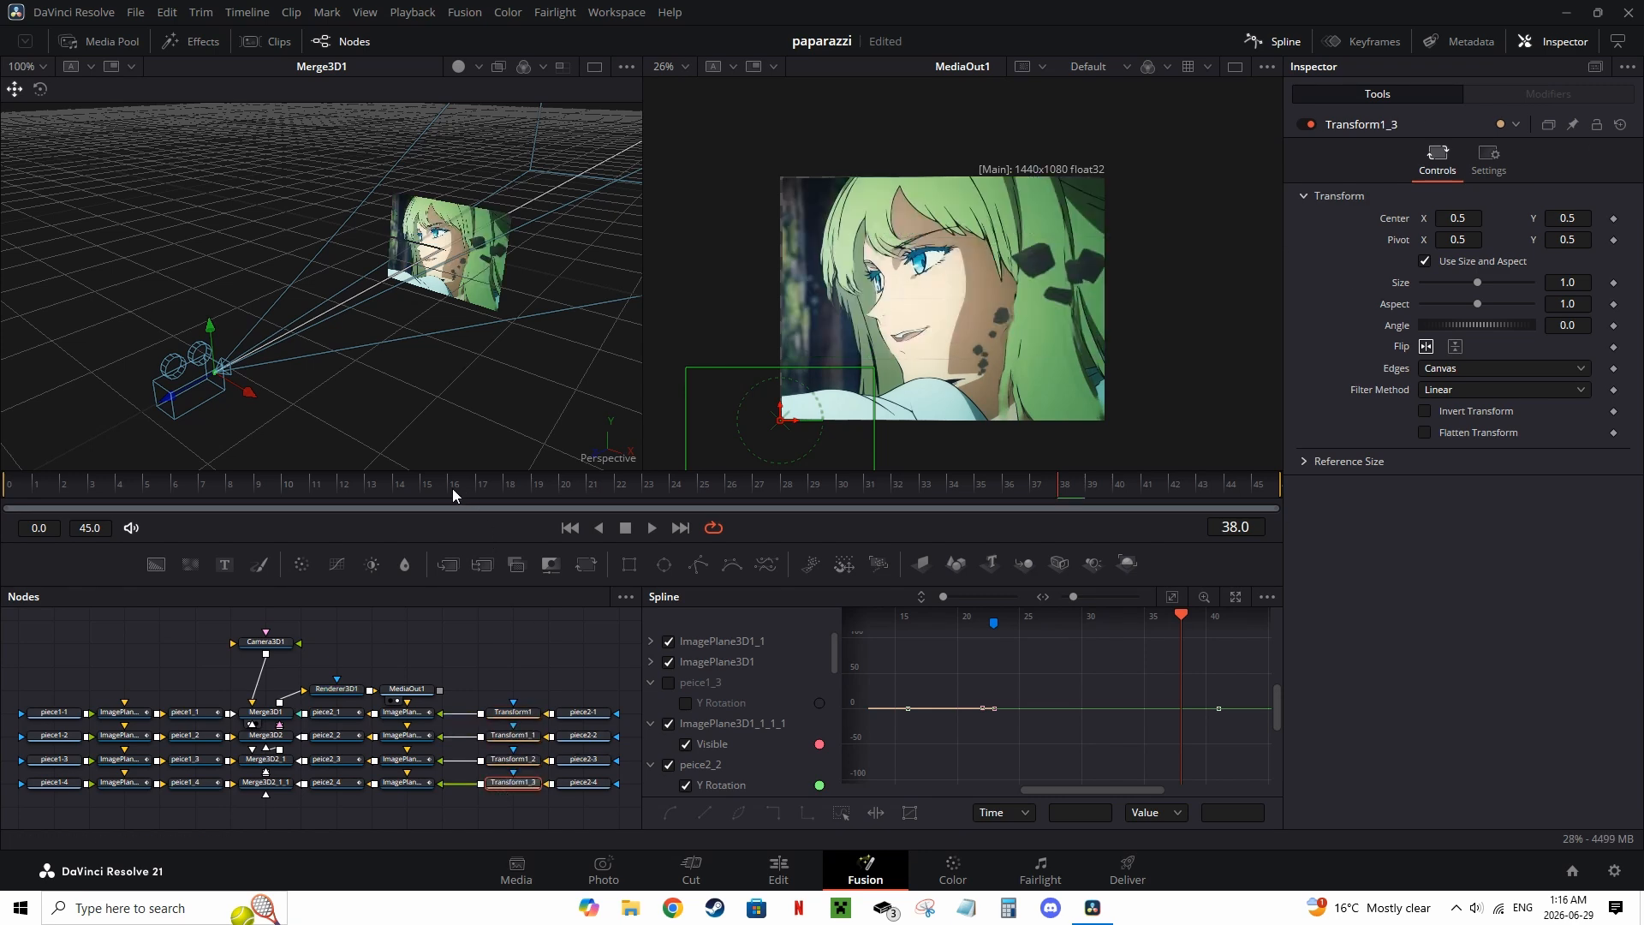
{"action": "left_click_drag", "start_coordinate": [141, 489], "coordinate": [842, 488]}
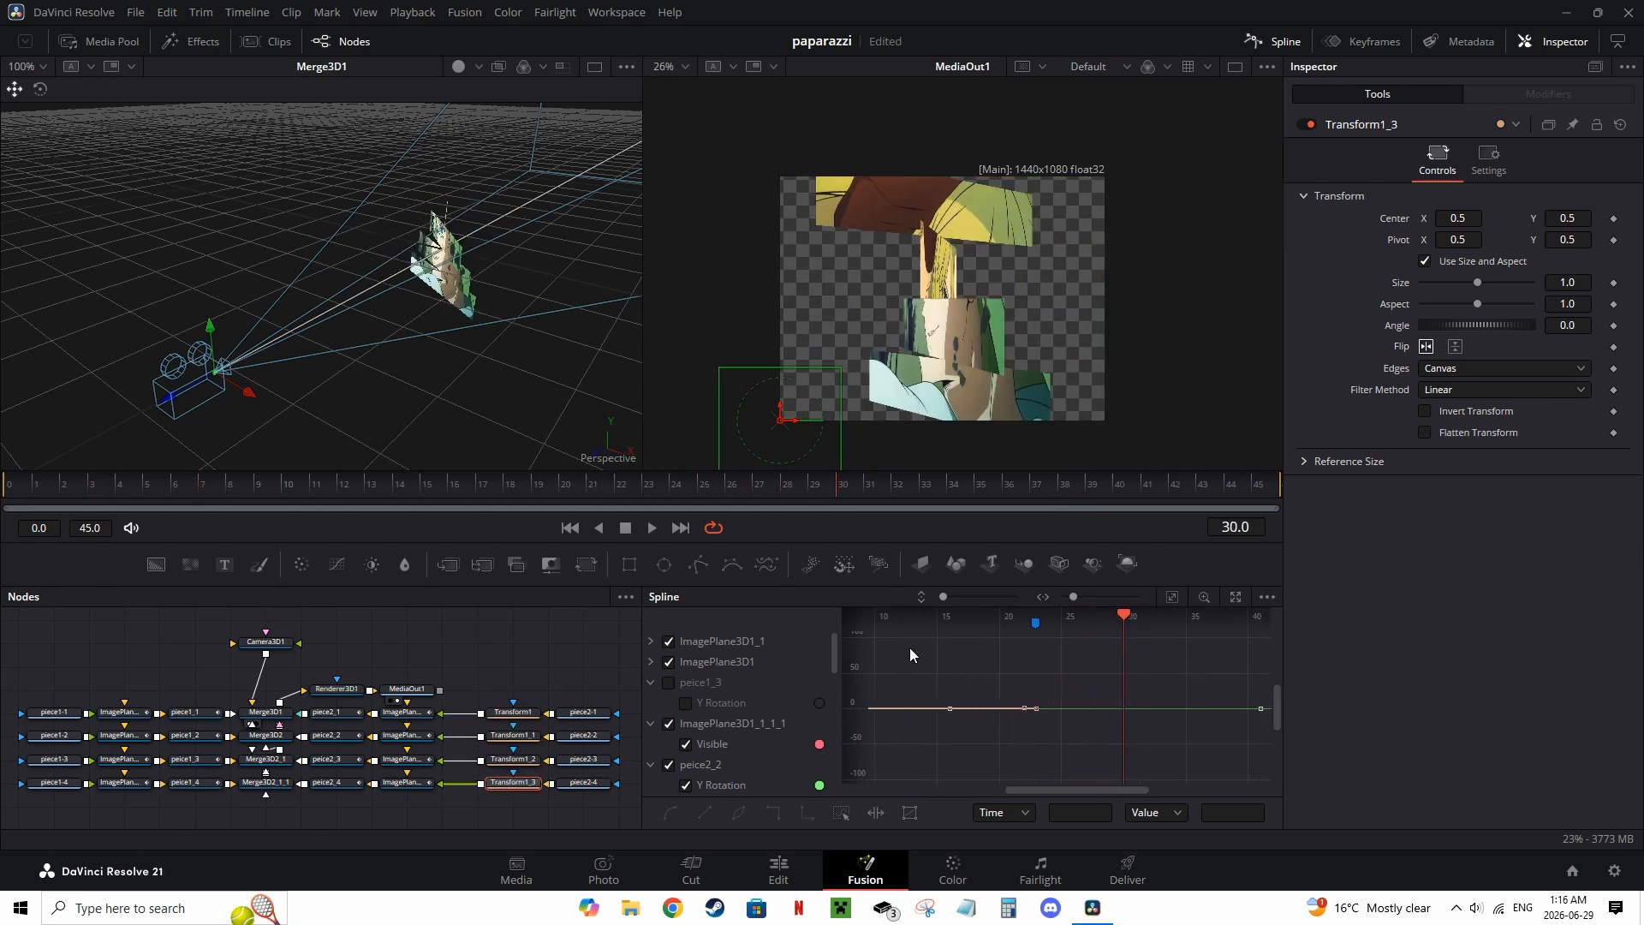
Step: Switch to the Edit page and move the playhead to the start of the timeline
{"action": "left_click", "coordinate": [756, 875]}
{"action": "key", "text": "Home"}
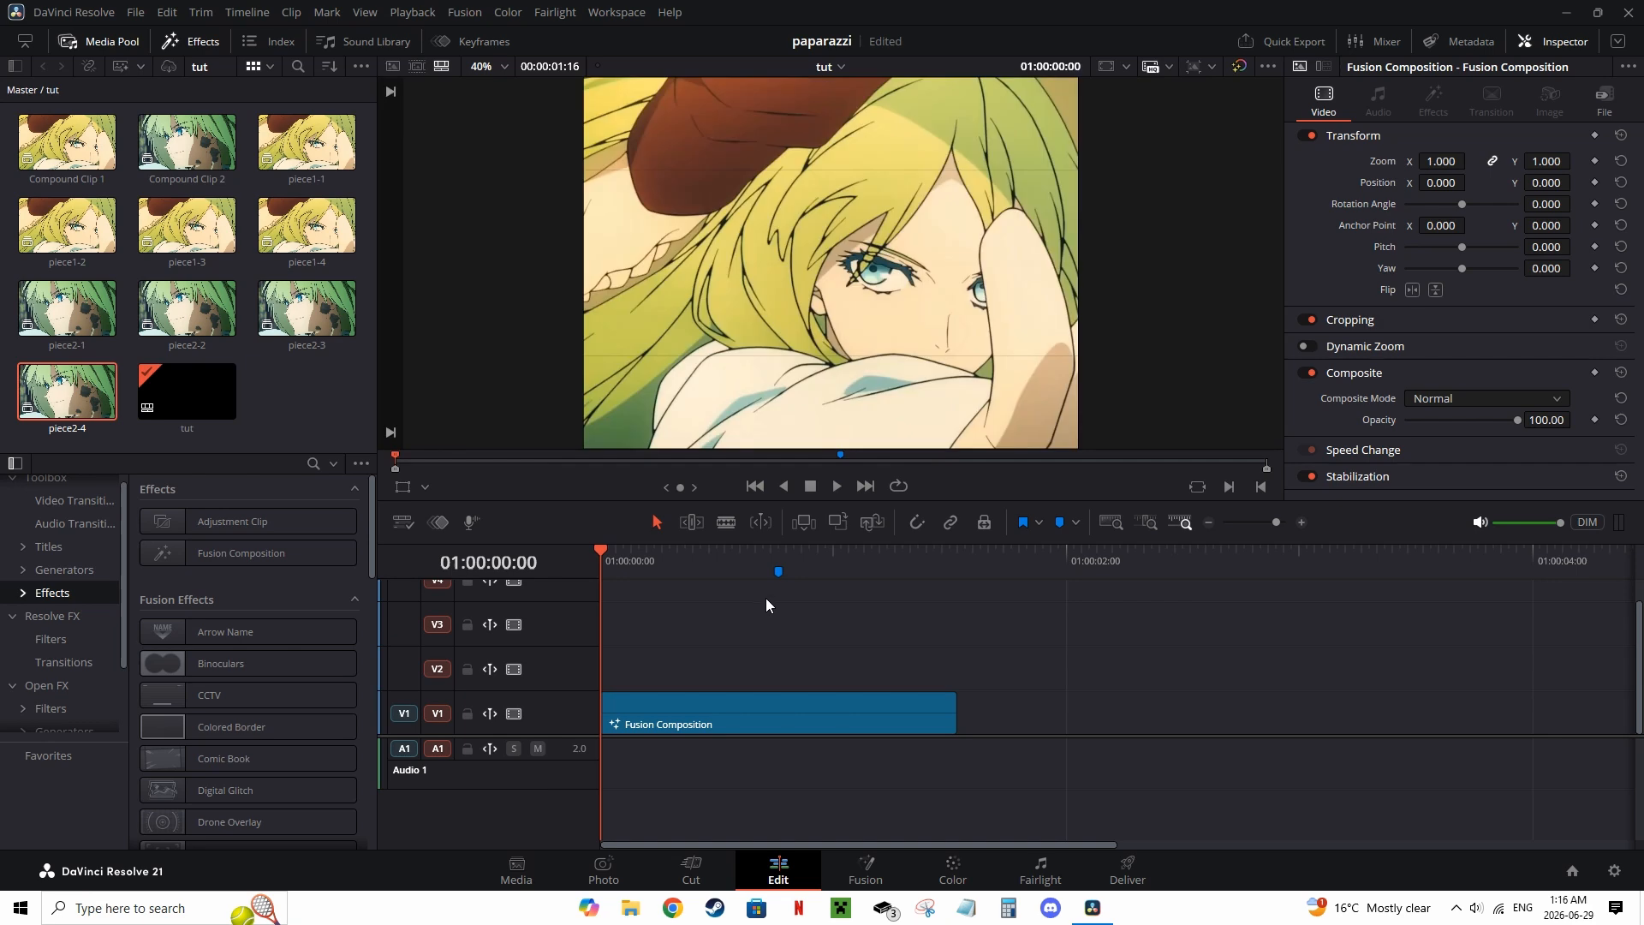
Step: Play the Fusion Composition clip from the start several times to review the transition
{"action": "key", "text": "space"}
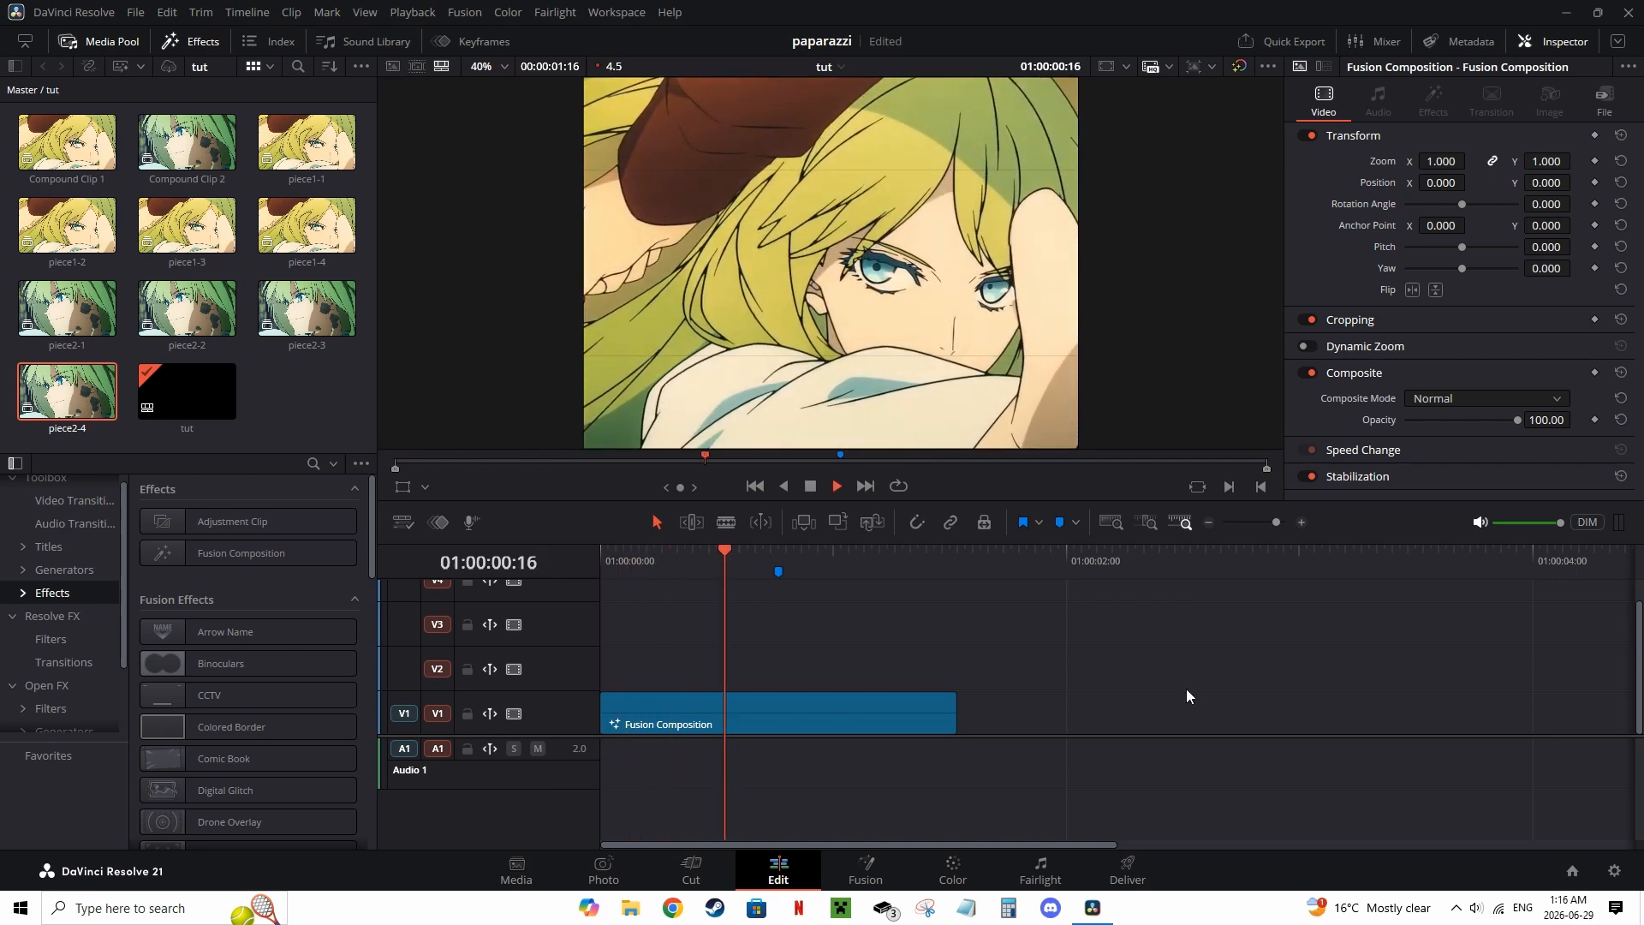
{"action": "left_click_drag", "start_coordinate": [897, 562], "coordinate": [596, 560]}
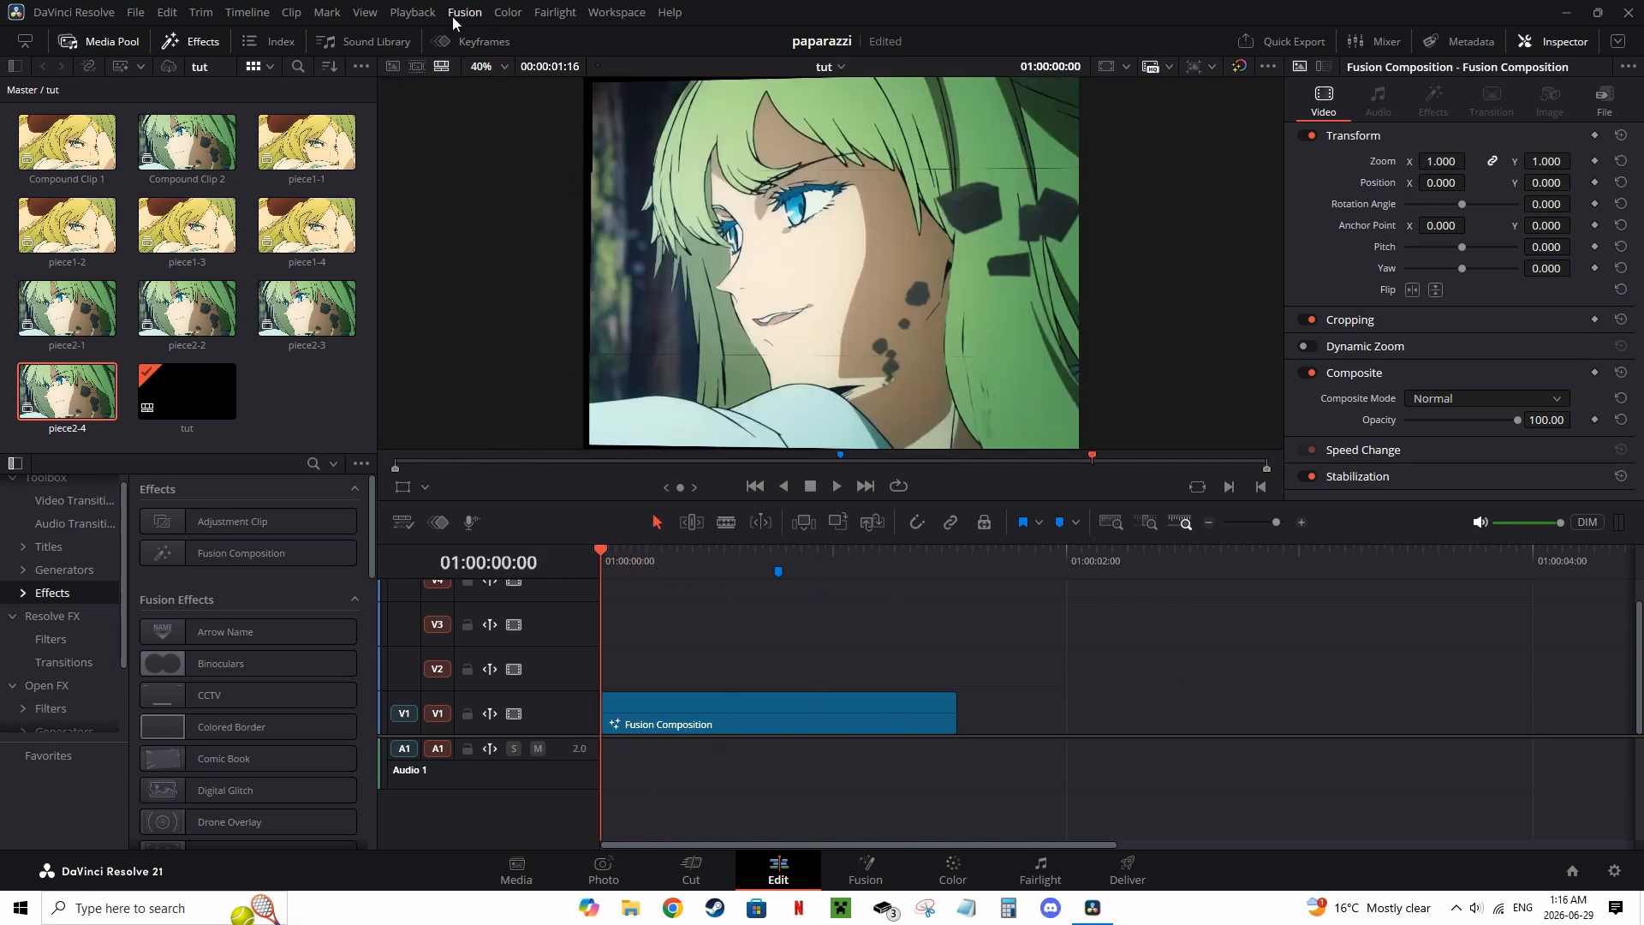
{"action": "left_click", "coordinate": [428, 13]}
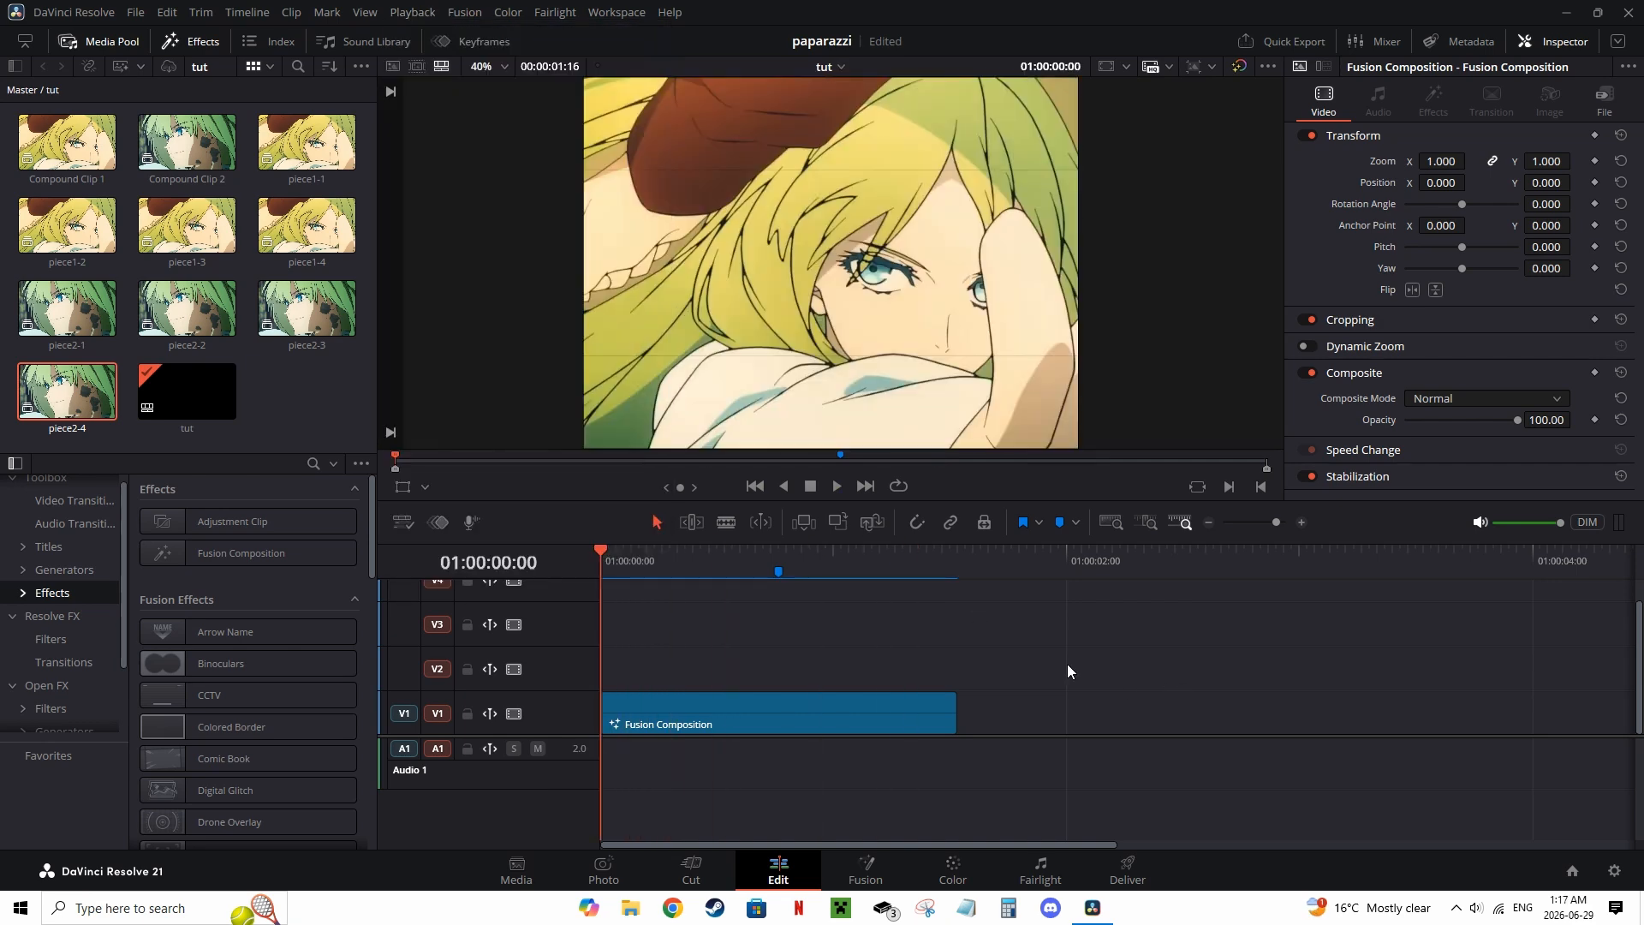
{"action": "key", "text": "space"}
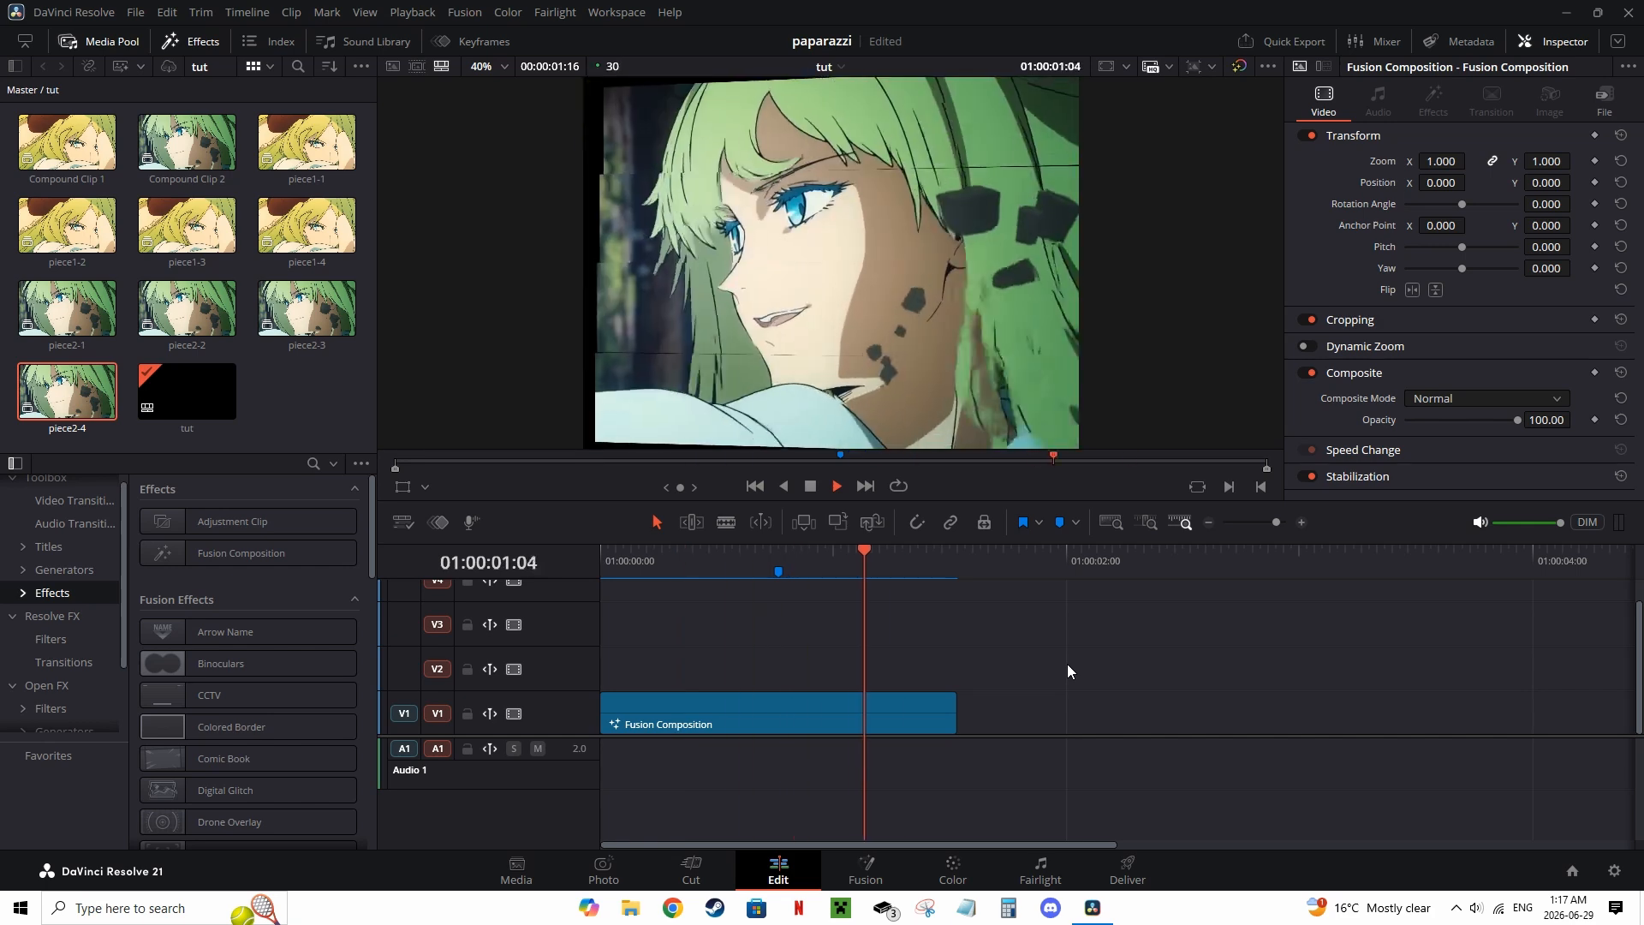
{"action": "left_click_drag", "start_coordinate": [728, 568], "coordinate": [604, 601]}
{"action": "key", "text": "space"}
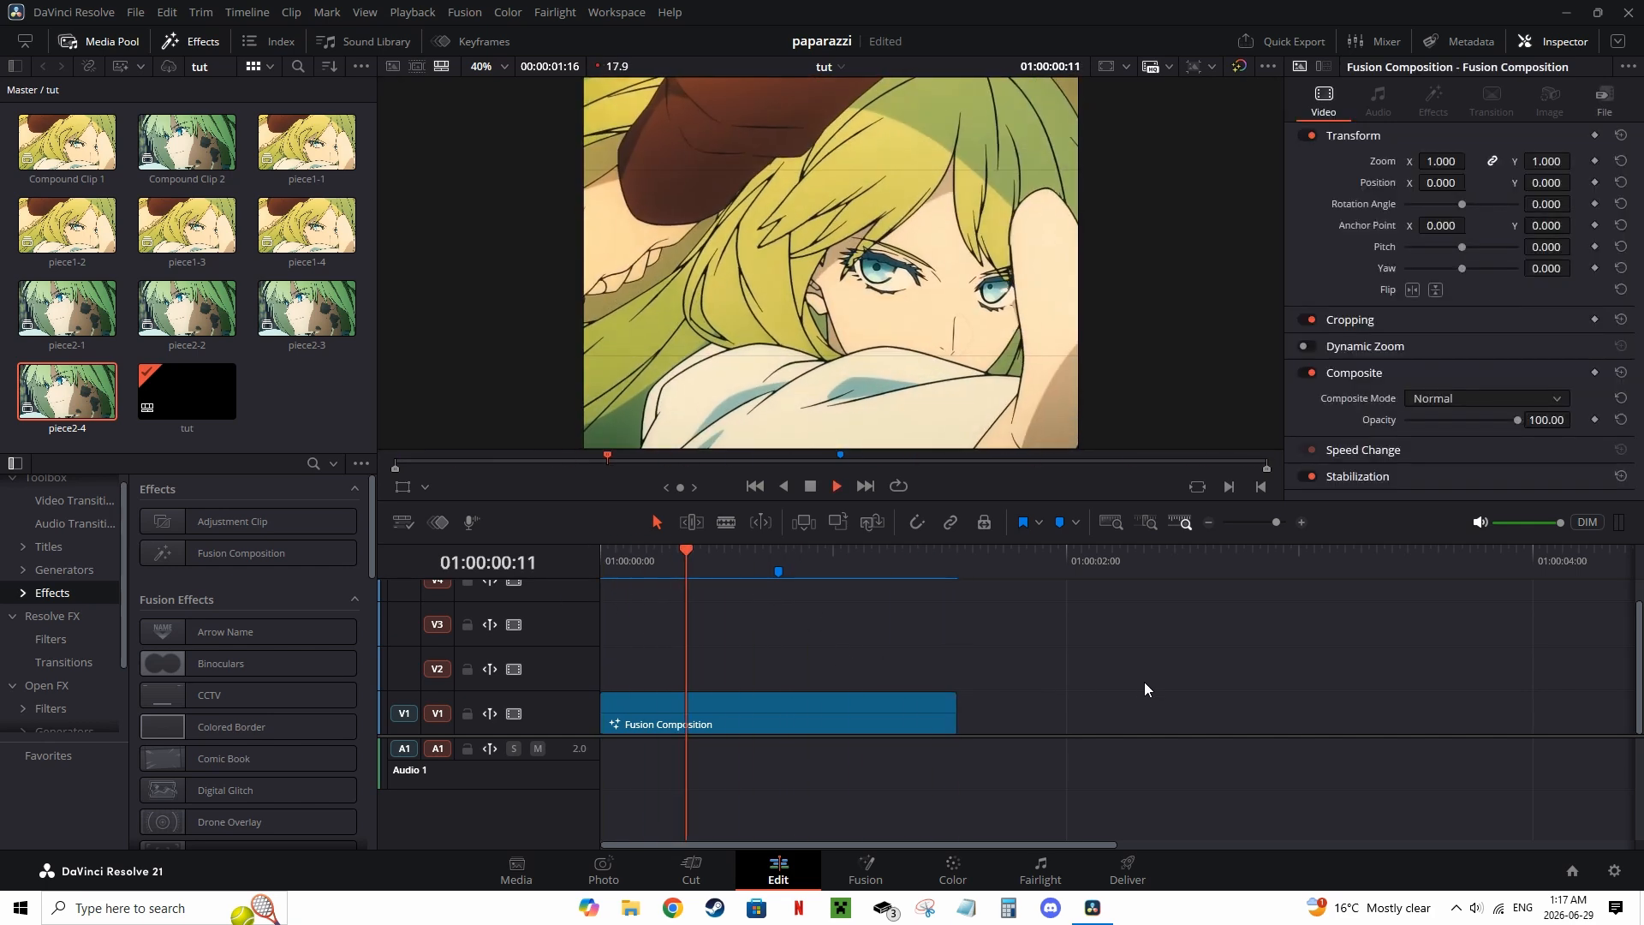
{"action": "left_click_drag", "start_coordinate": [745, 572], "coordinate": [572, 579]}
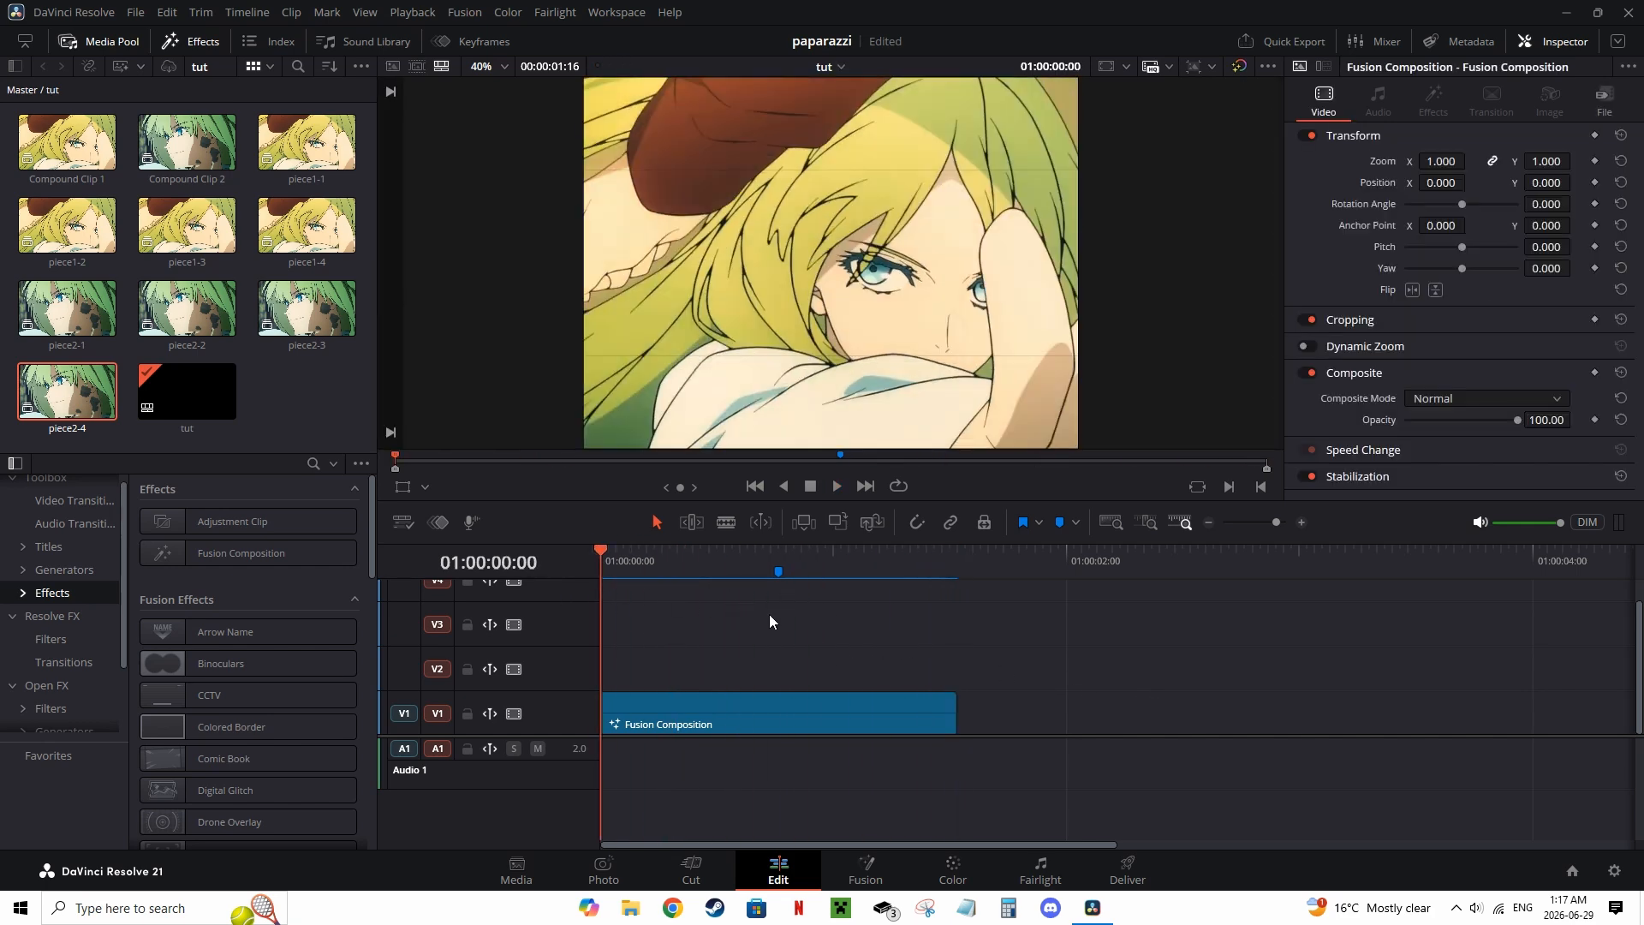
{"action": "key", "text": "space"}
{"action": "left_click", "coordinate": [650, 565]}
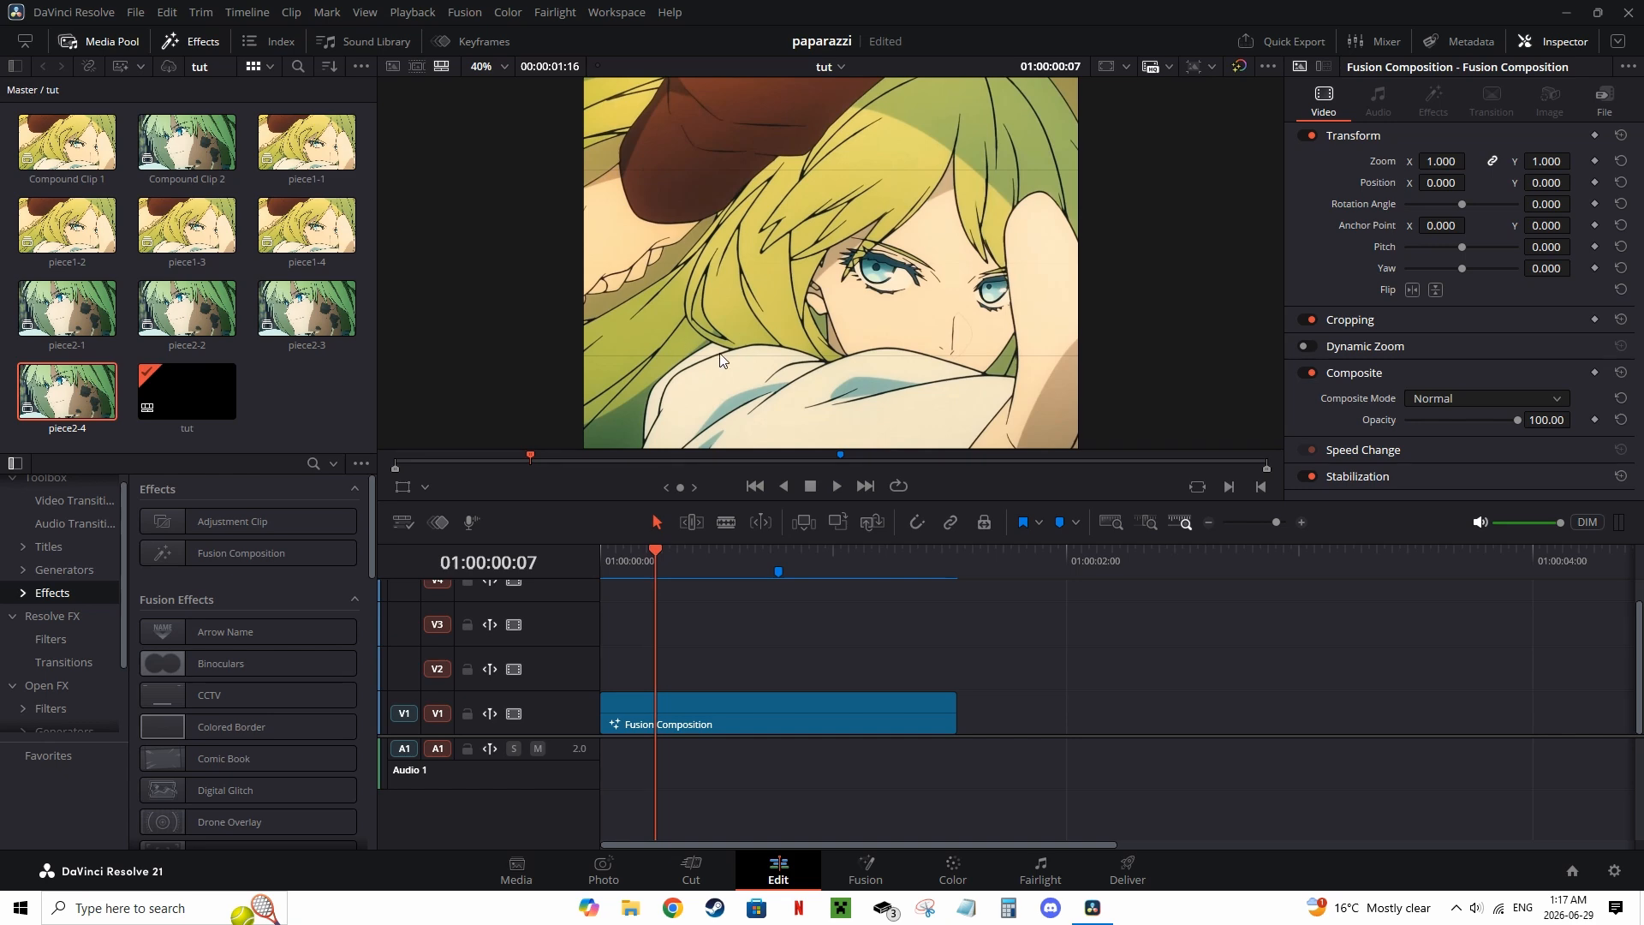
Step: Scrub the playhead slowly through the first second of the clip to inspect the strip flips
{"action": "scroll", "coordinate": [711, 367], "scroll_direction": "up", "scroll_amount": 3}
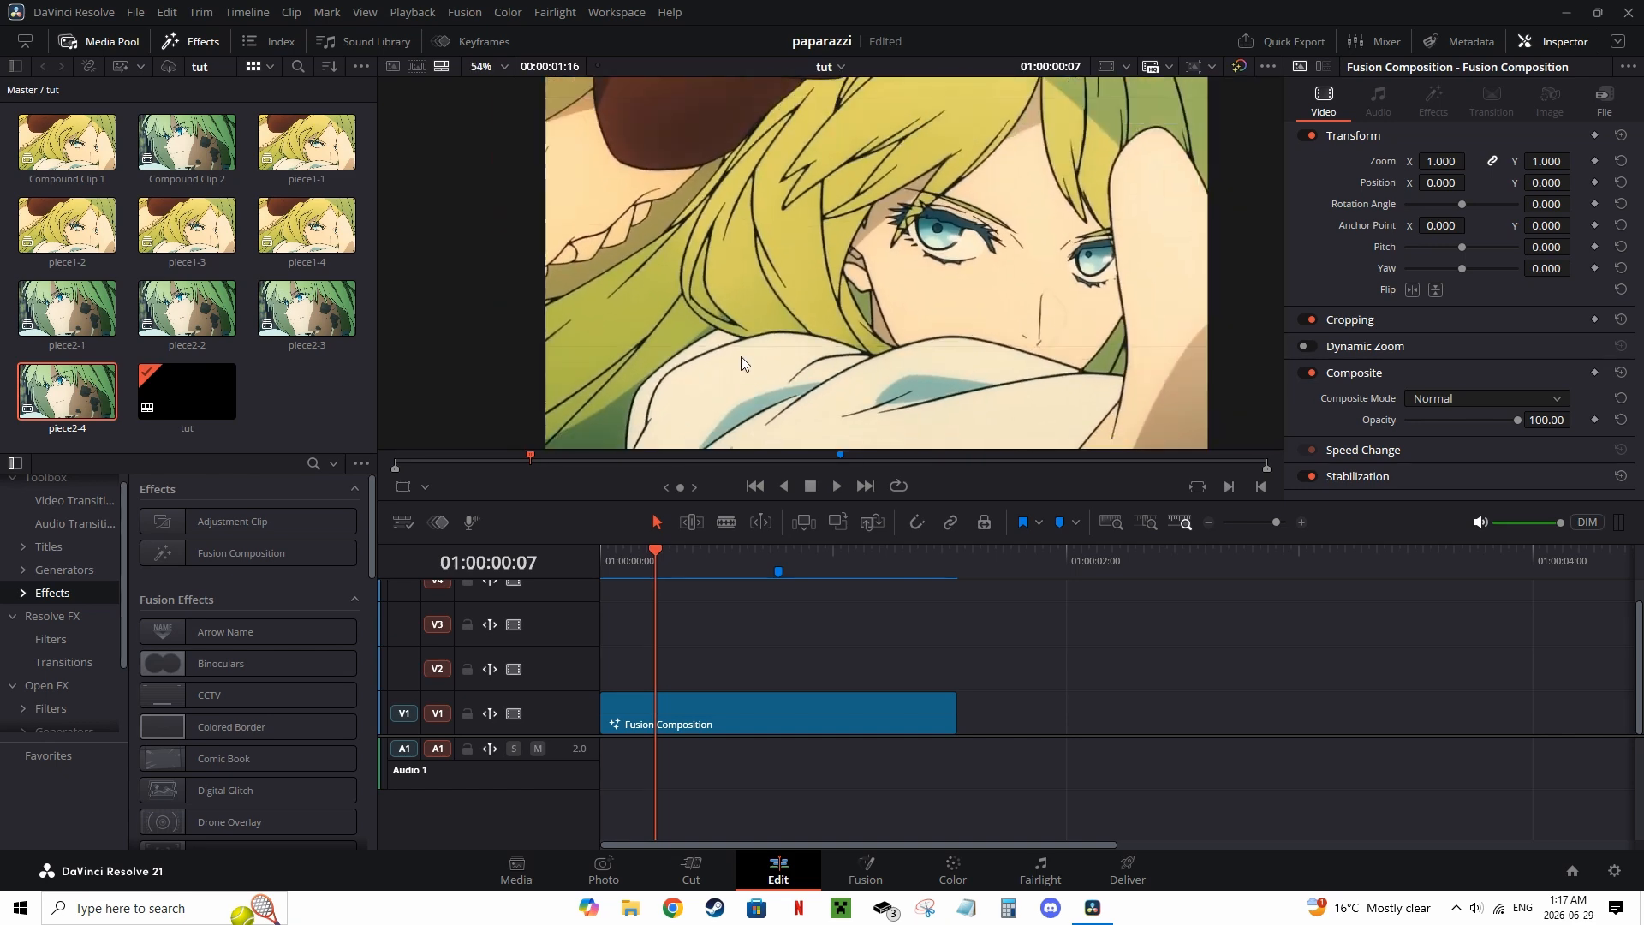
{"action": "scroll", "coordinate": [742, 363], "scroll_direction": "down", "scroll_amount": 3}
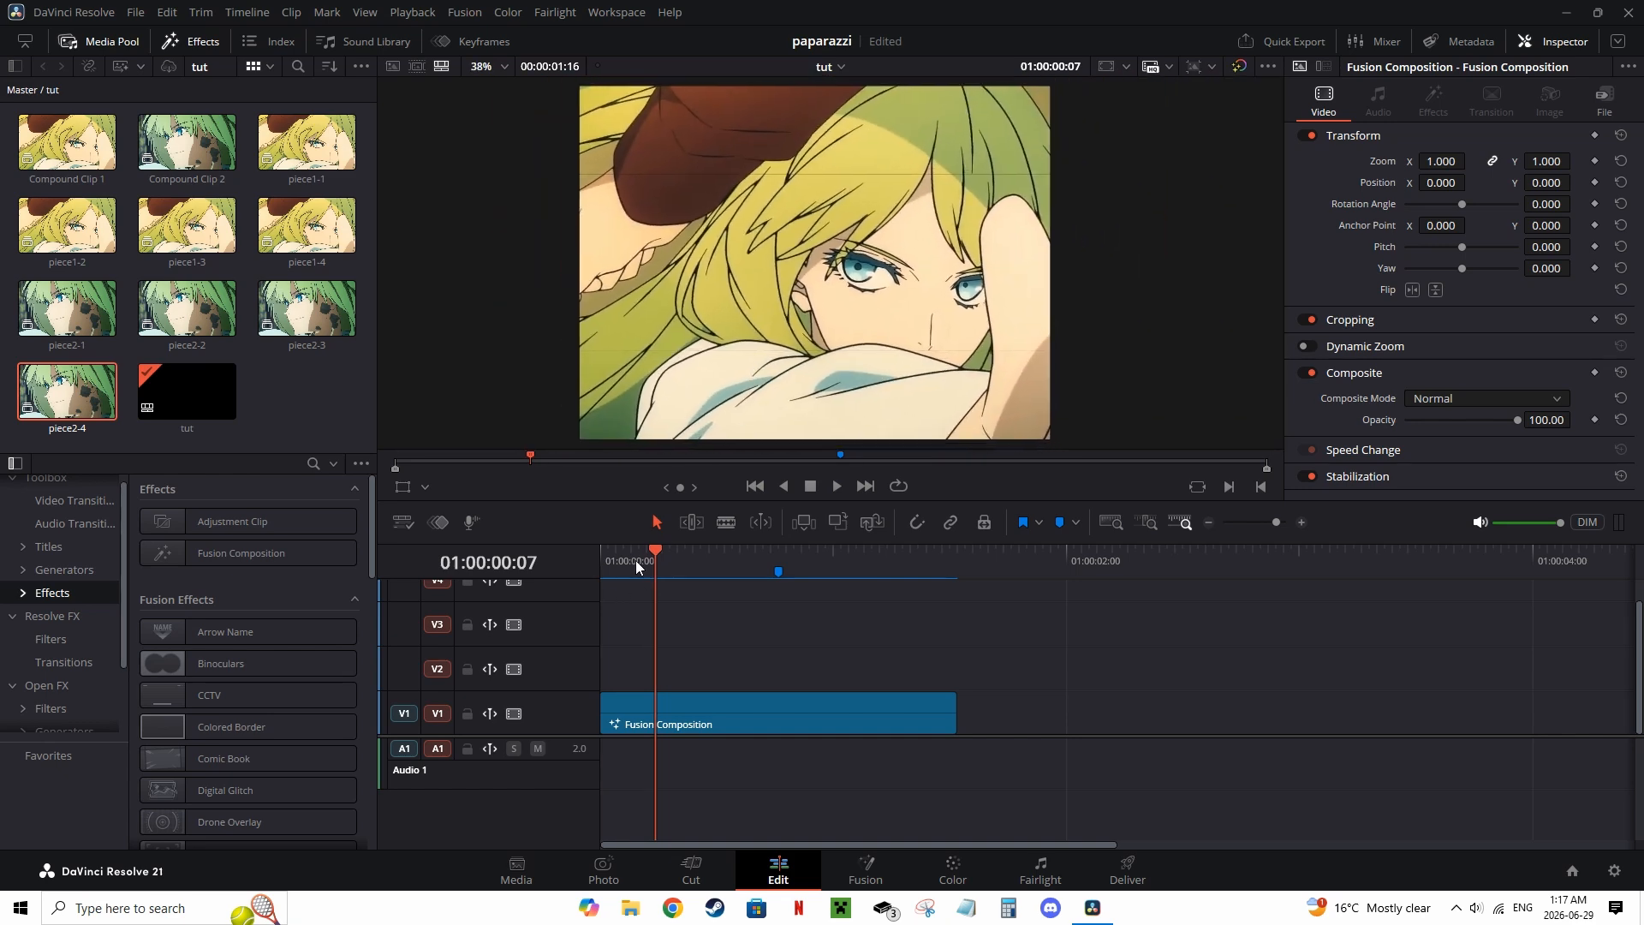
{"action": "mouse_move", "coordinate": [658, 563]}
{"action": "left_mouse_down"}
{"action": "mouse_move", "coordinate": [740, 565]}
{"action": "mouse_move", "coordinate": [664, 567]}
{"action": "left_mouse_up"}
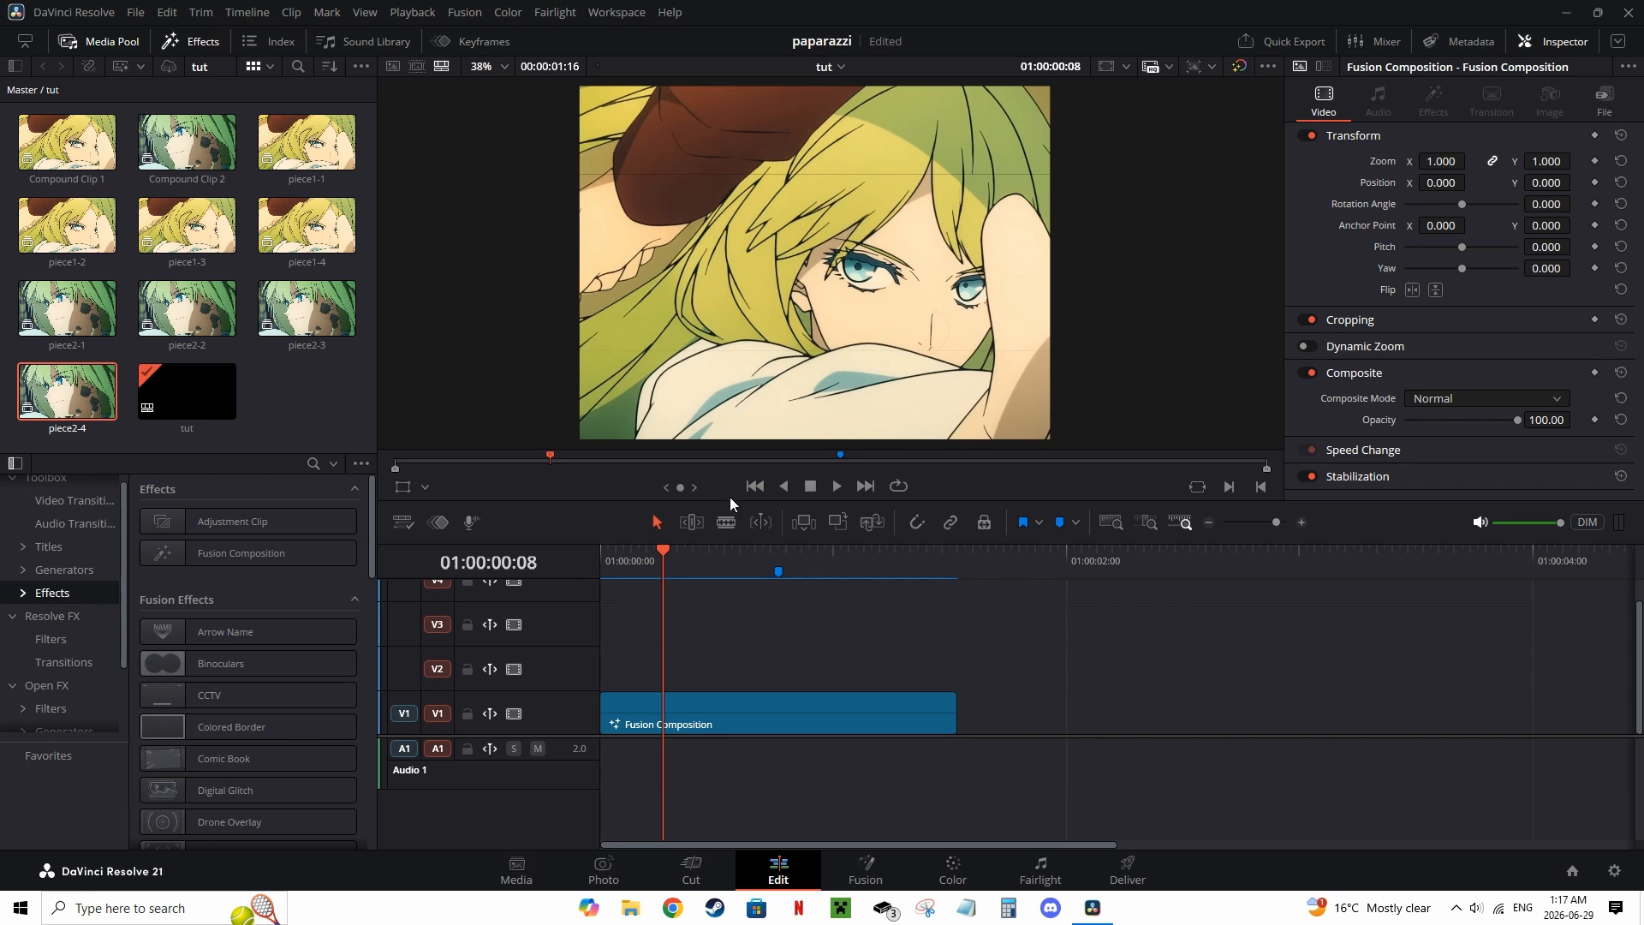
{"action": "left_click_drag", "start_coordinate": [666, 561], "coordinate": [765, 572]}
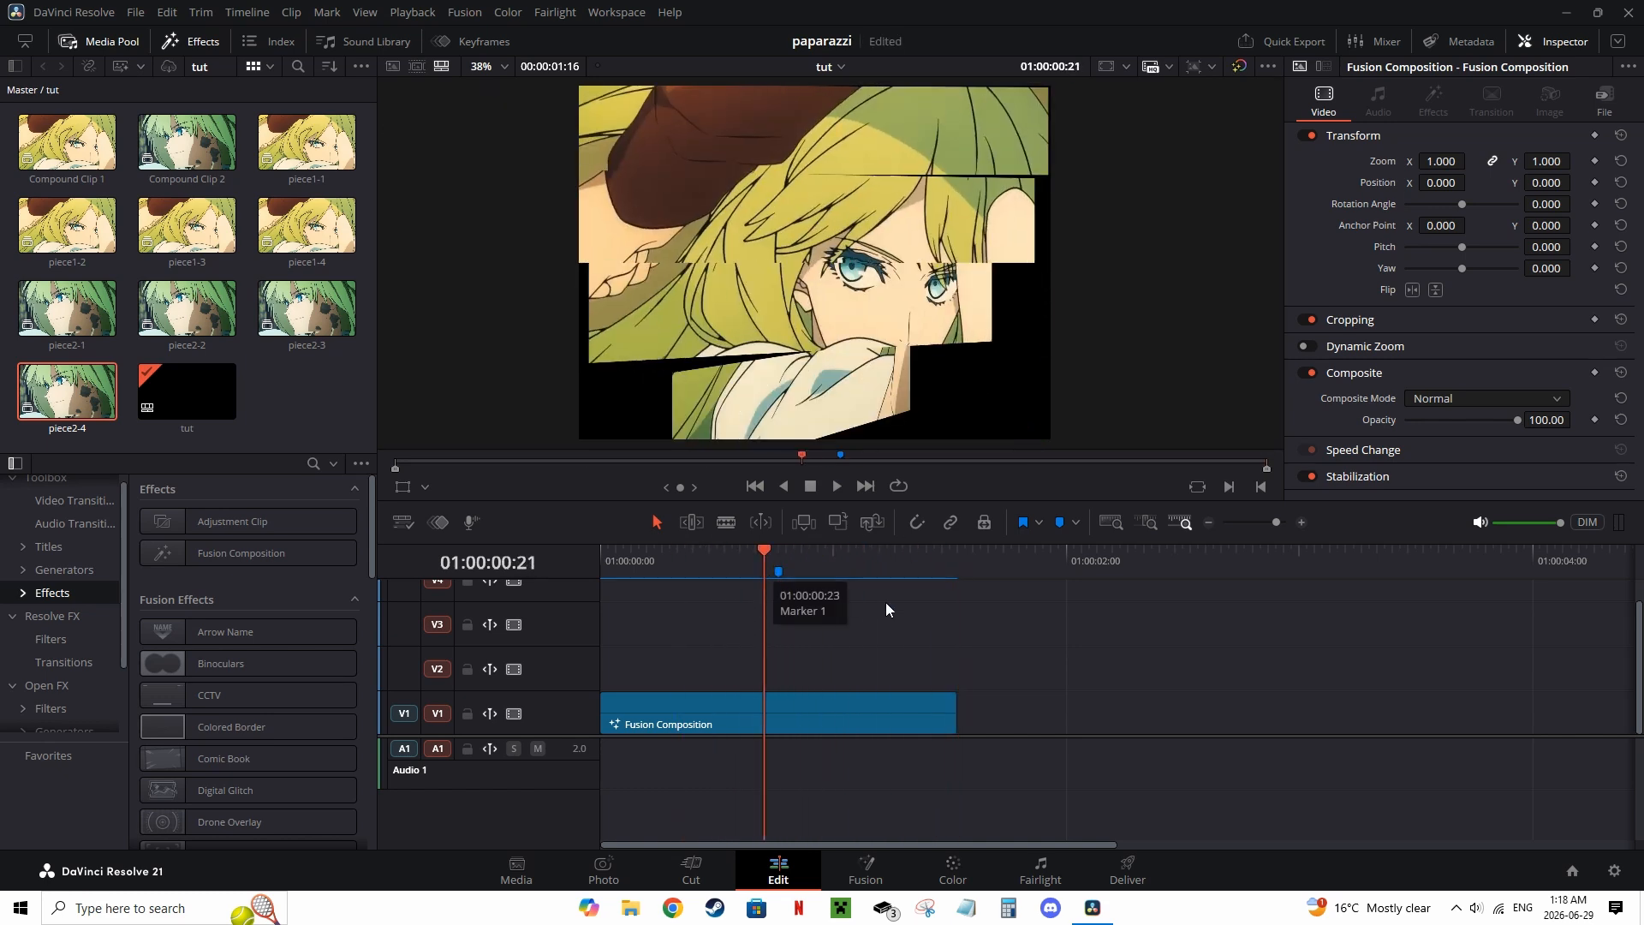